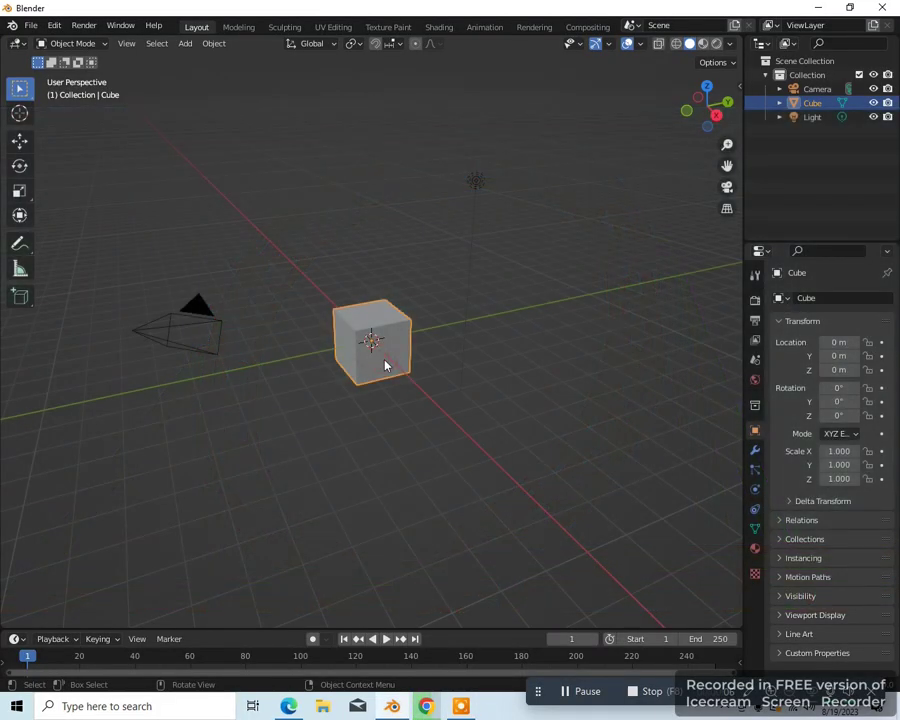
# Flatten the cube's mesh along Z in the front view into a thin slab about a tenth of its height
pyautogui.press('KP_1')
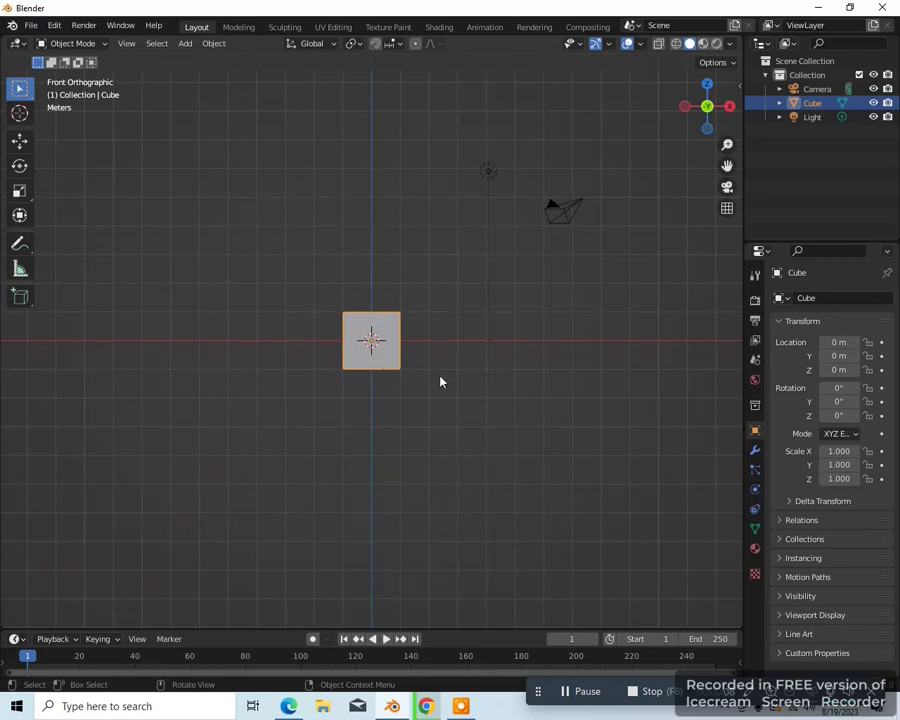
pyautogui.press('KP_Decimal')
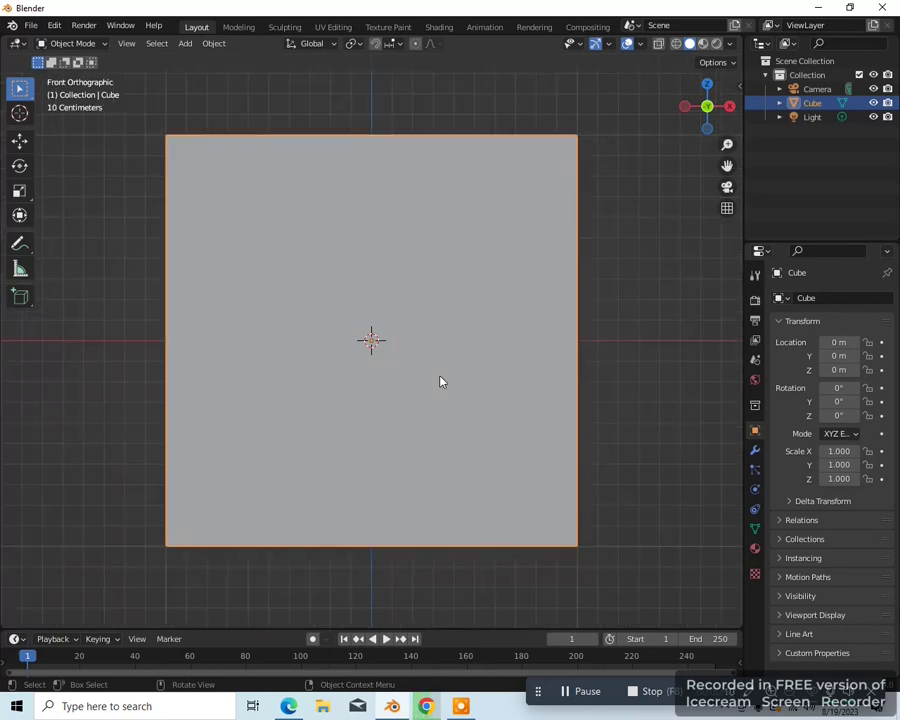
pyautogui.press('Tab')
pyautogui.scroll(-3, 450, 385)
pyautogui.press('s')
pyautogui.press('z')
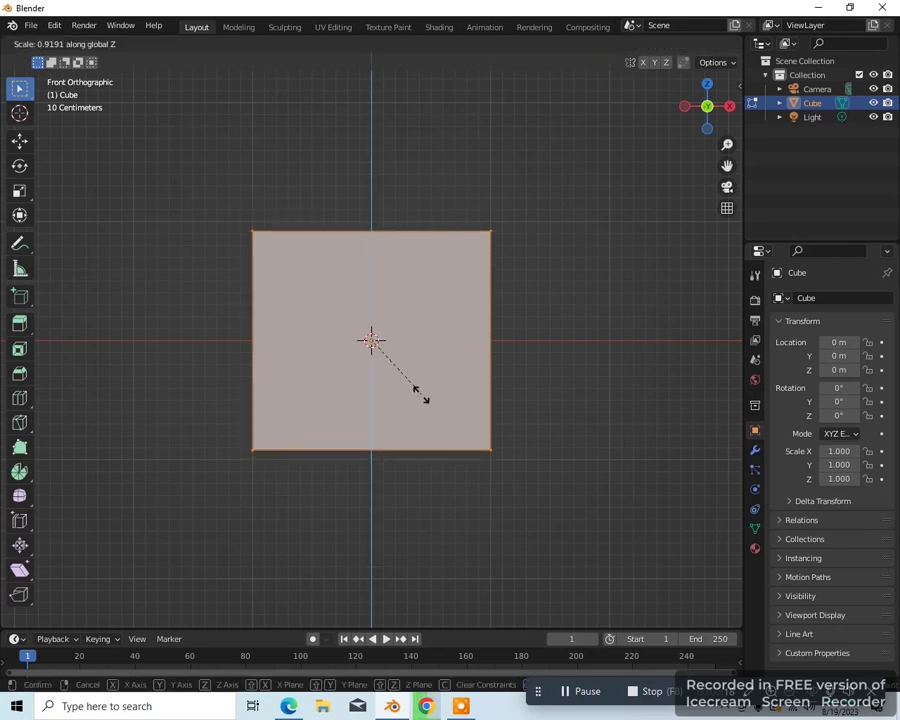
pyautogui.click(372, 341)
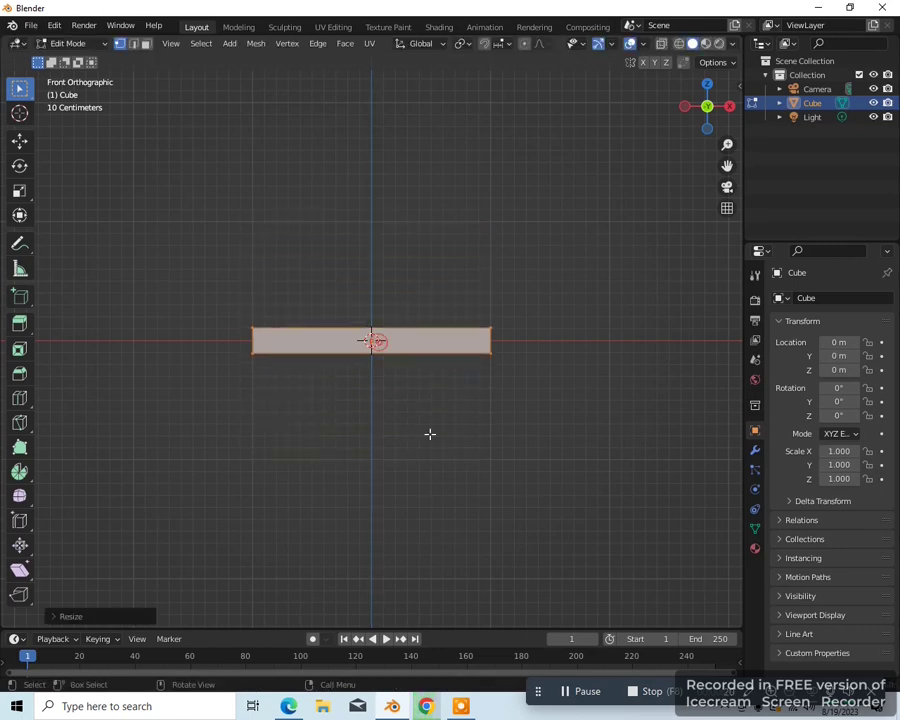
# Scale the slab's mesh along Y in the top view to about a third of its depth
pyautogui.press('KP_7')
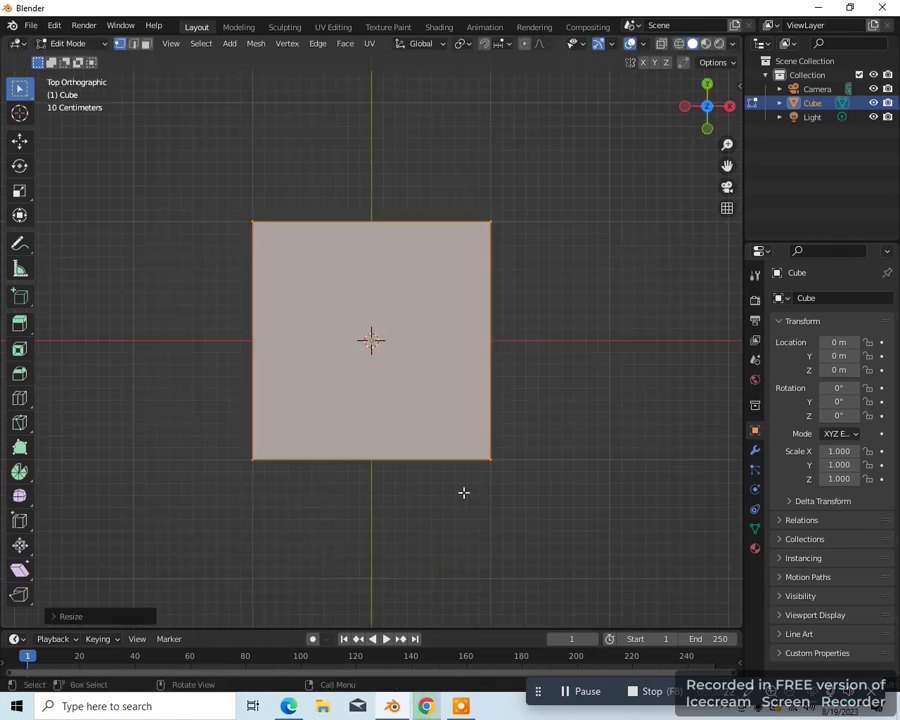
pyautogui.press('s')
pyautogui.press('y')
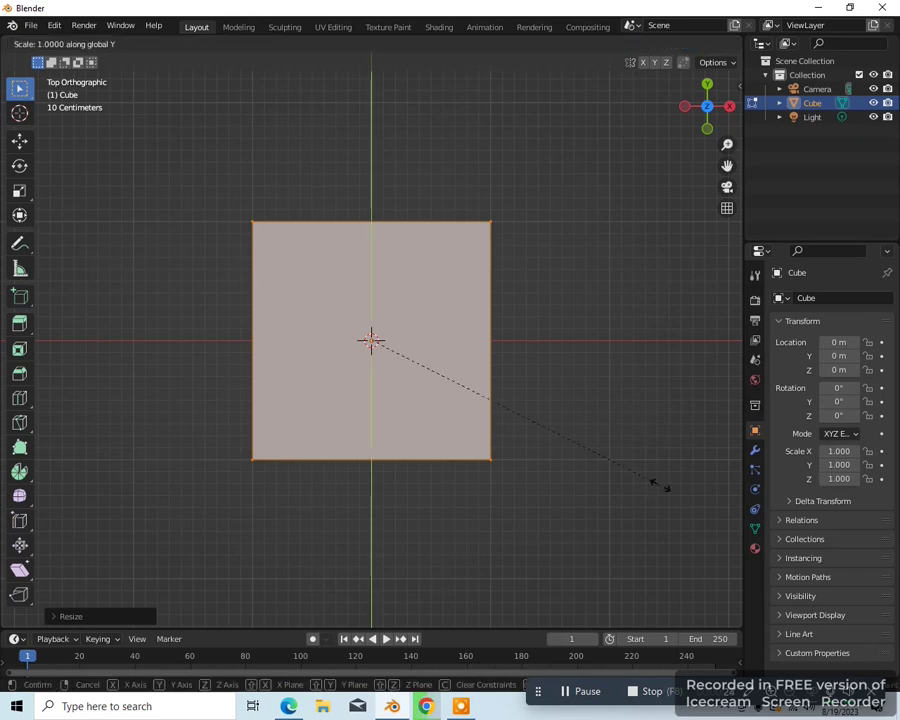
pyautogui.click(473, 359)
pyautogui.press('Tab')
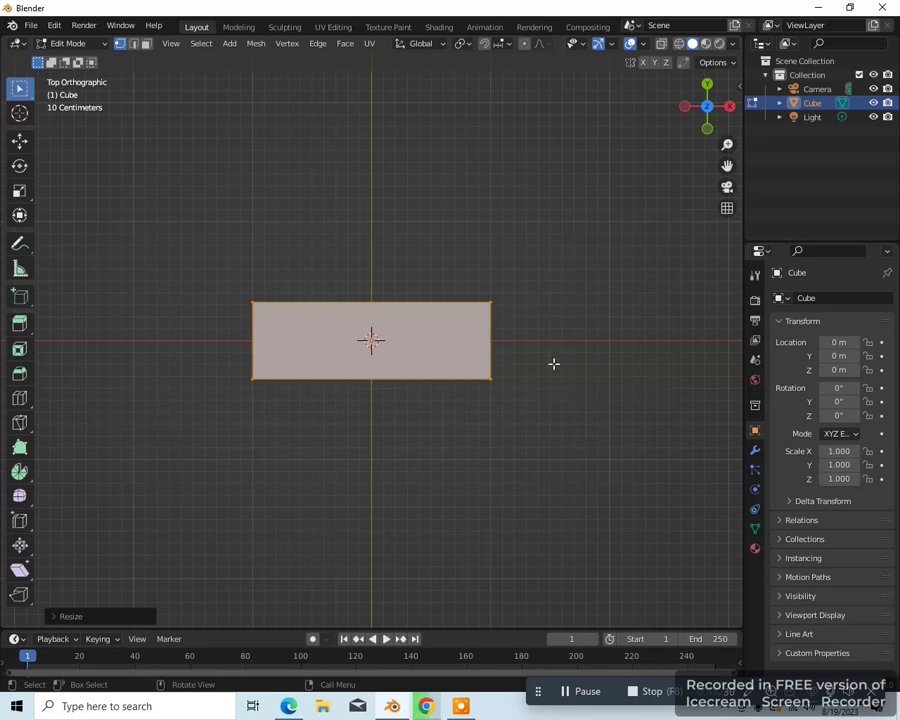
# Add a centred loop cut across the slab, splitting it into two halves along X
pyautogui.hotkey('ctrl', 'r')
pyautogui.click(371, 301)
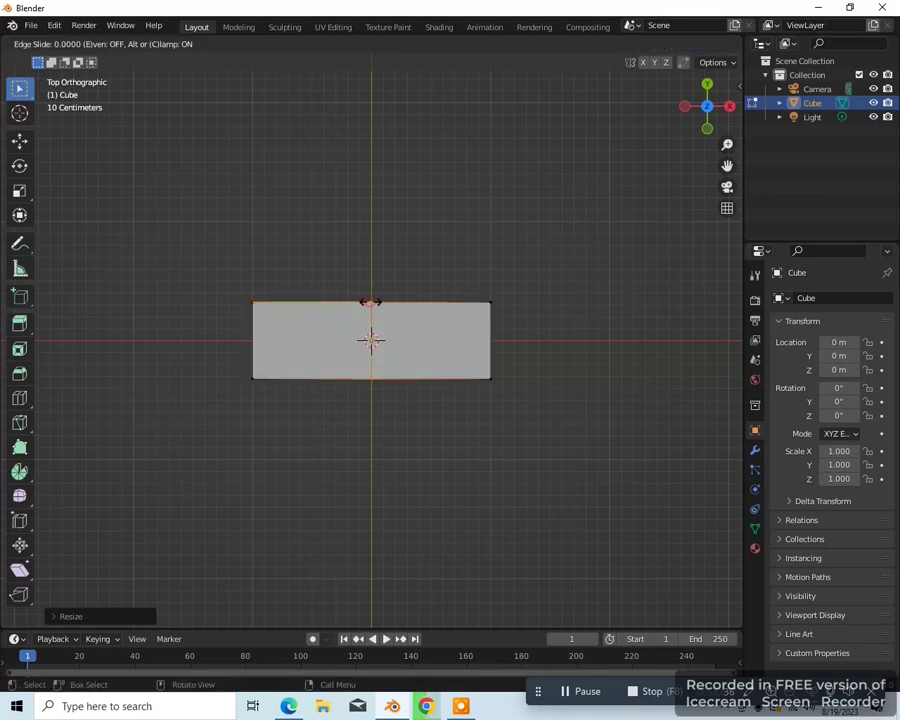
pyautogui.click(371, 301)
# Switch to wireframe shading and delete the faces of the slab's negative X half
pyautogui.press('z')
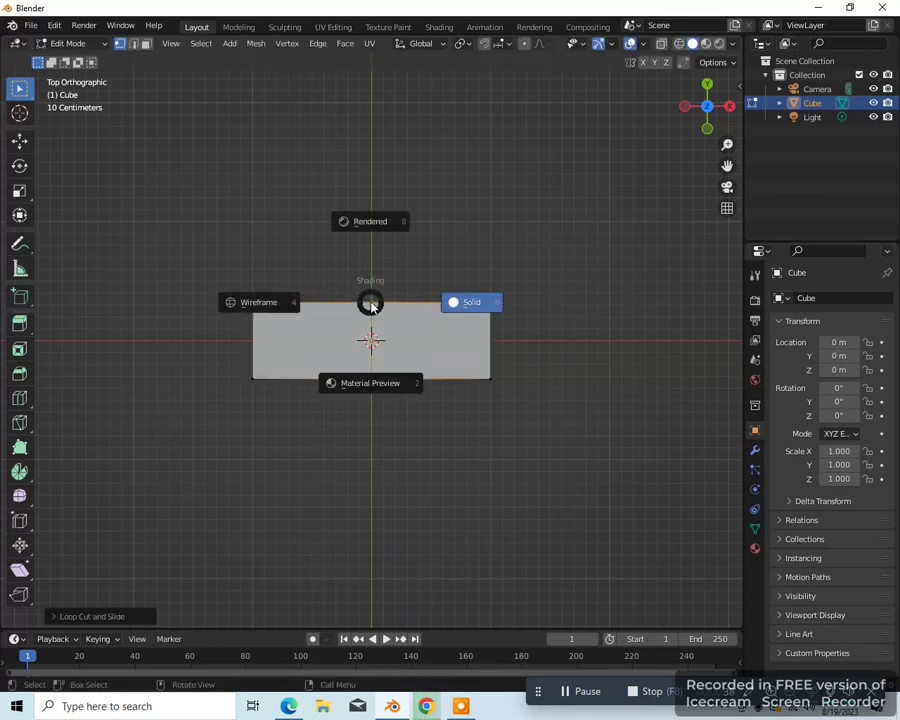
pyautogui.press('w')
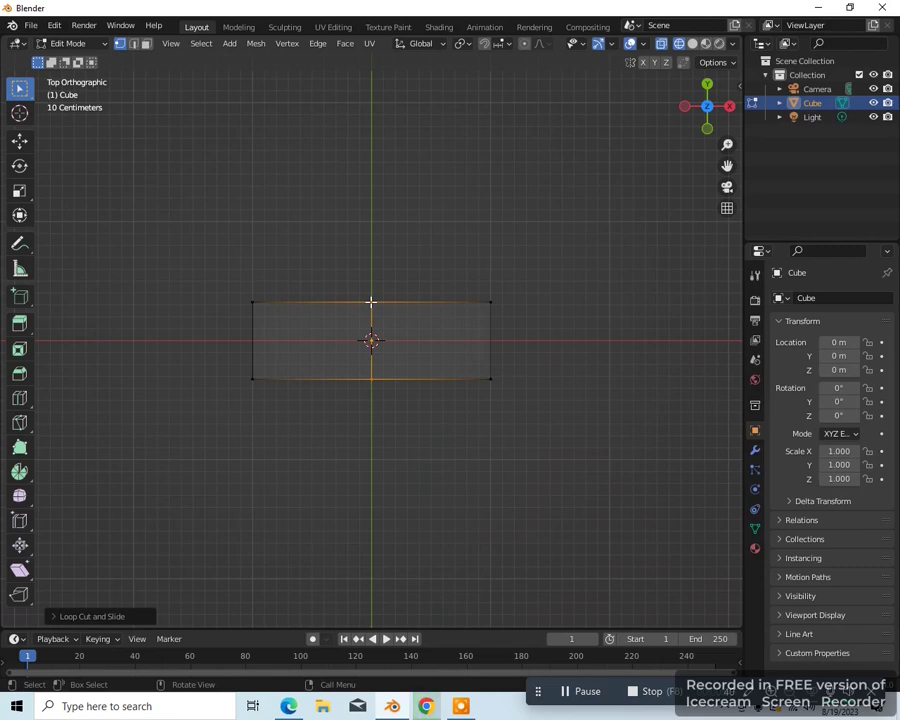
pyautogui.press('3')
pyautogui.moveTo(222, 256); pyautogui.dragTo(365, 432)
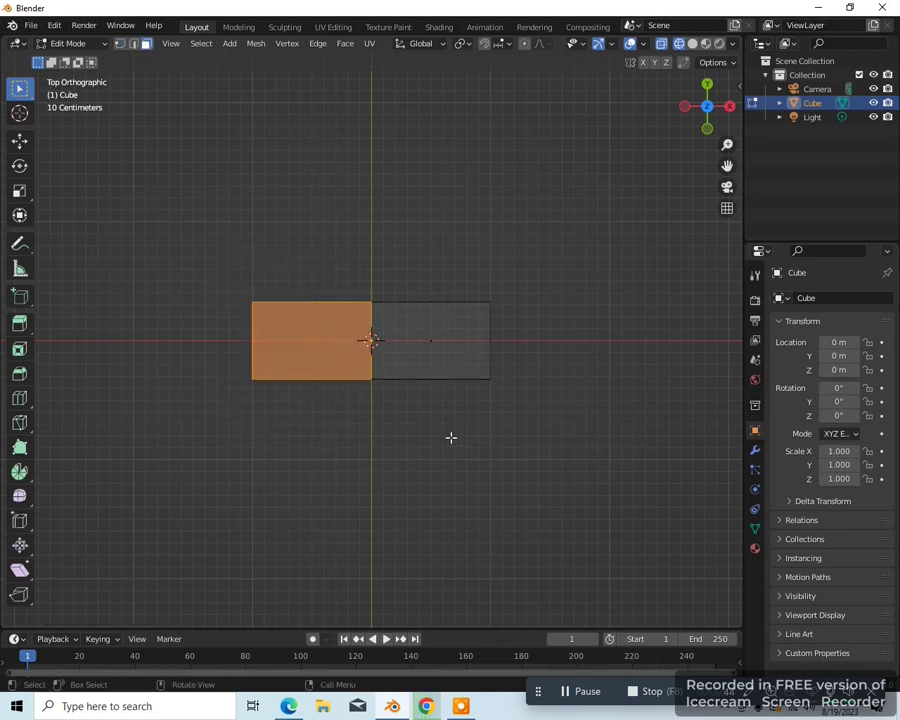
pyautogui.press('x')
pyautogui.click(452, 443)
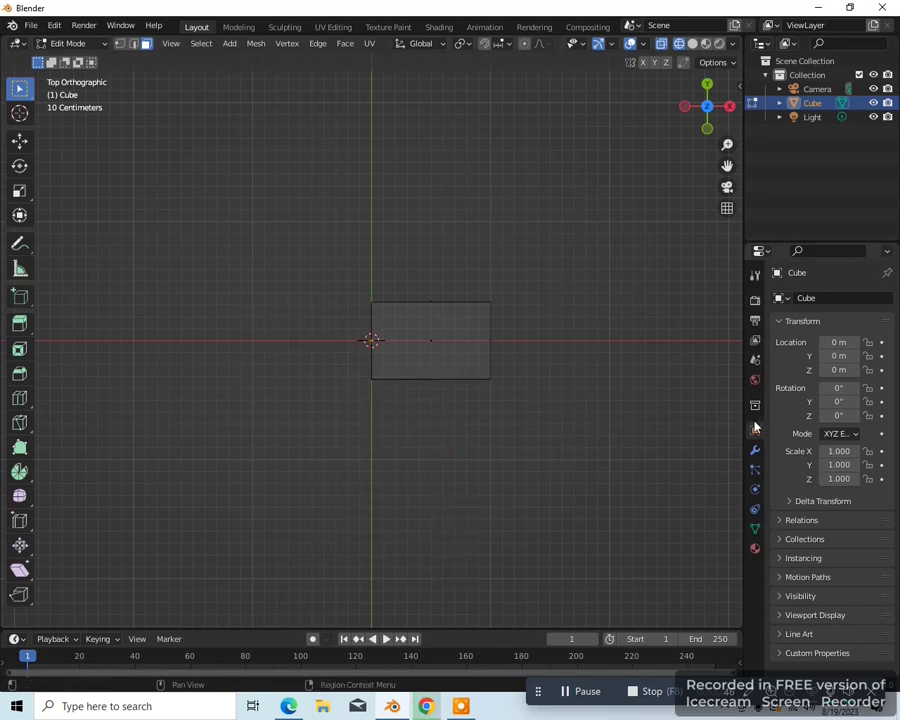
# Add a Mirror modifier on the X axis to the half slab and return to solid shading
pyautogui.moveTo(749, 427); pyautogui.dragTo(628, 428)
pyautogui.click(639, 450)
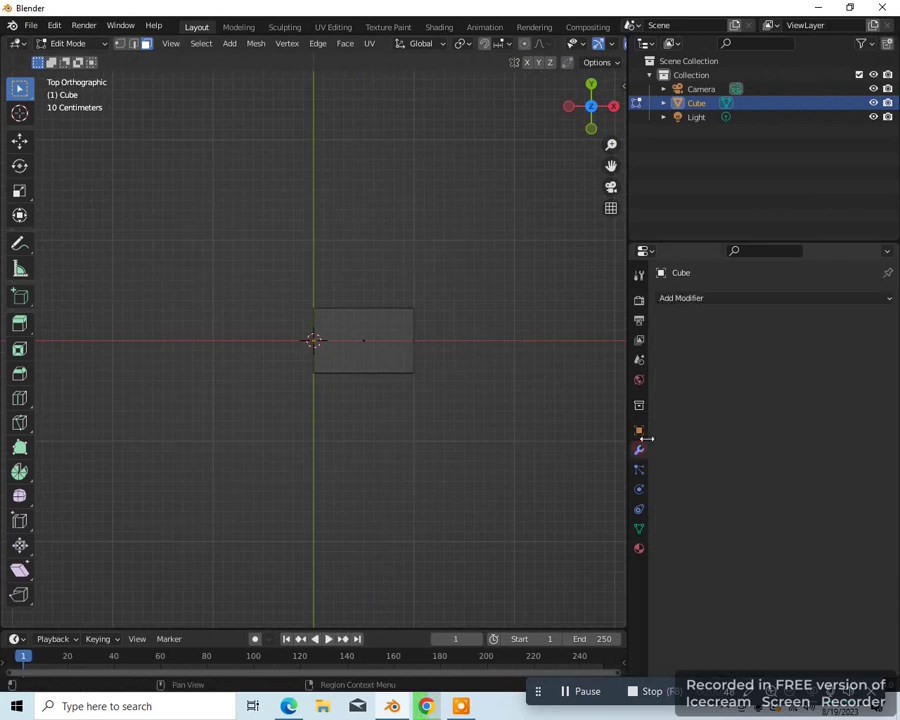
pyautogui.click(739, 298)
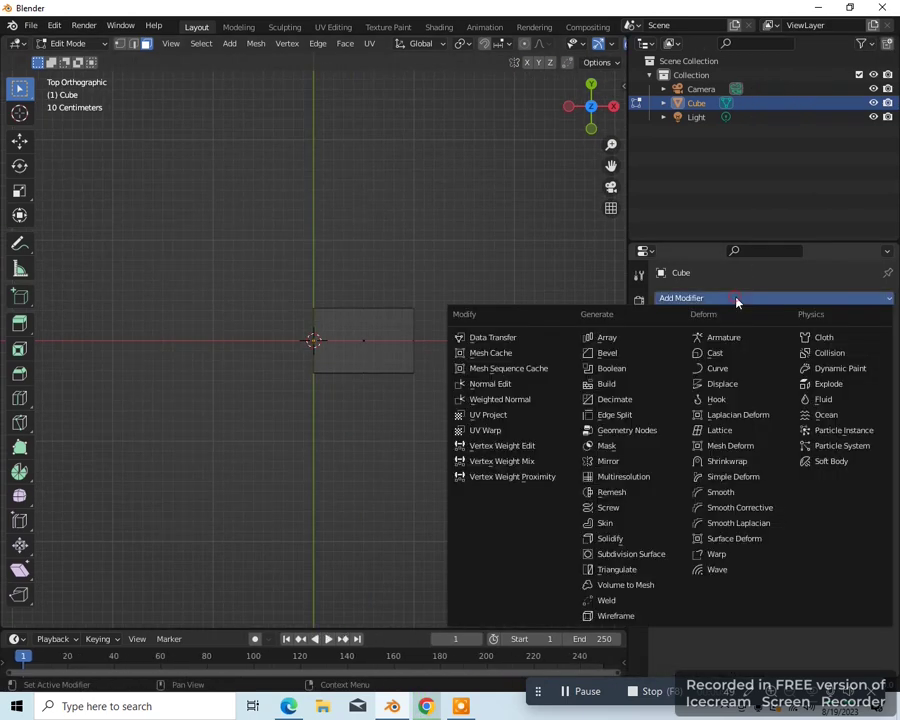
pyautogui.click(620, 460)
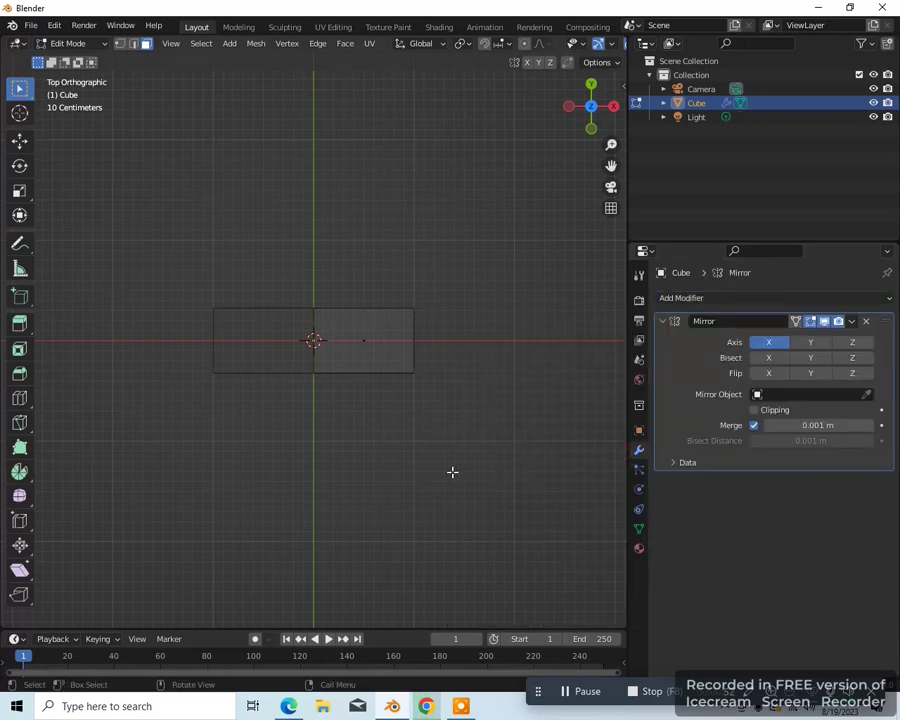
pyautogui.press('z')
pyautogui.click(552, 471)
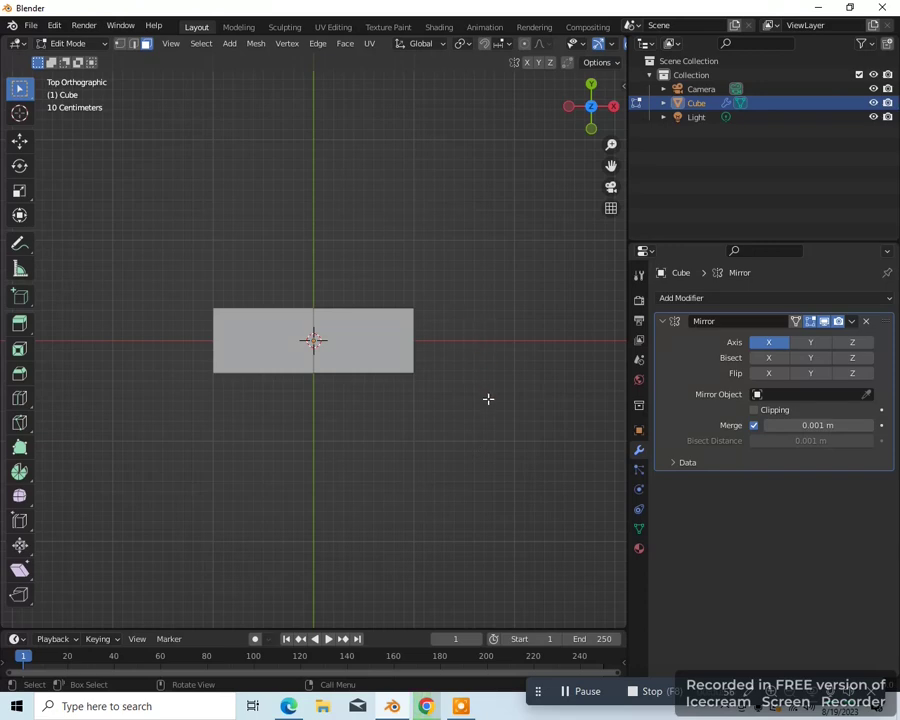
# Move the slab's outer front vertical edge about 0.48 m along Y to taper the front into a point
pyautogui.press('2')
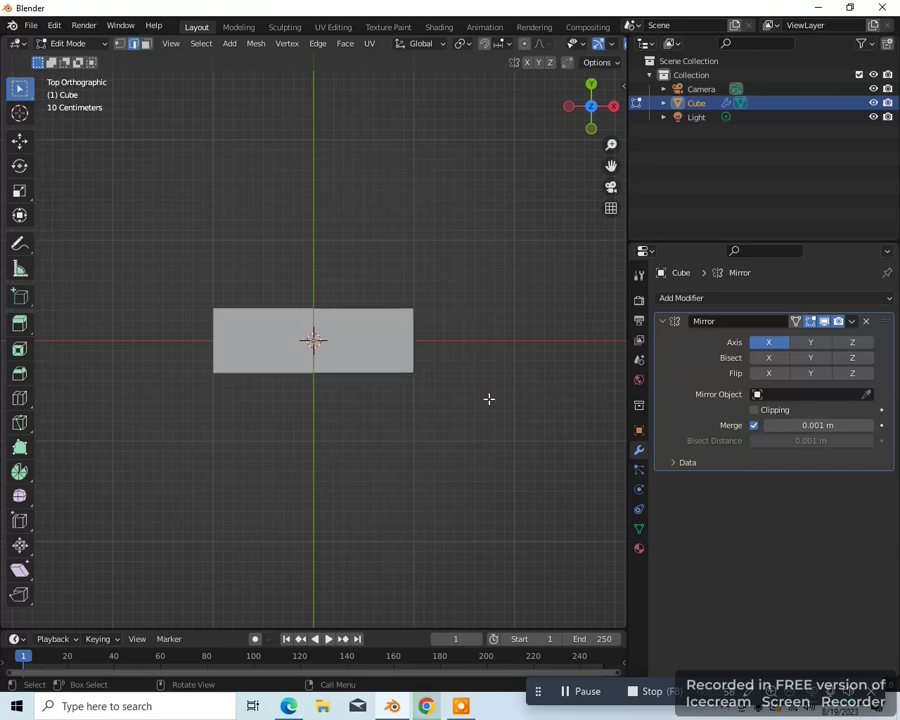
pyautogui.moveTo(500, 399); pyautogui.dragTo(368, 357, button='middle')
pyautogui.click(361, 362)
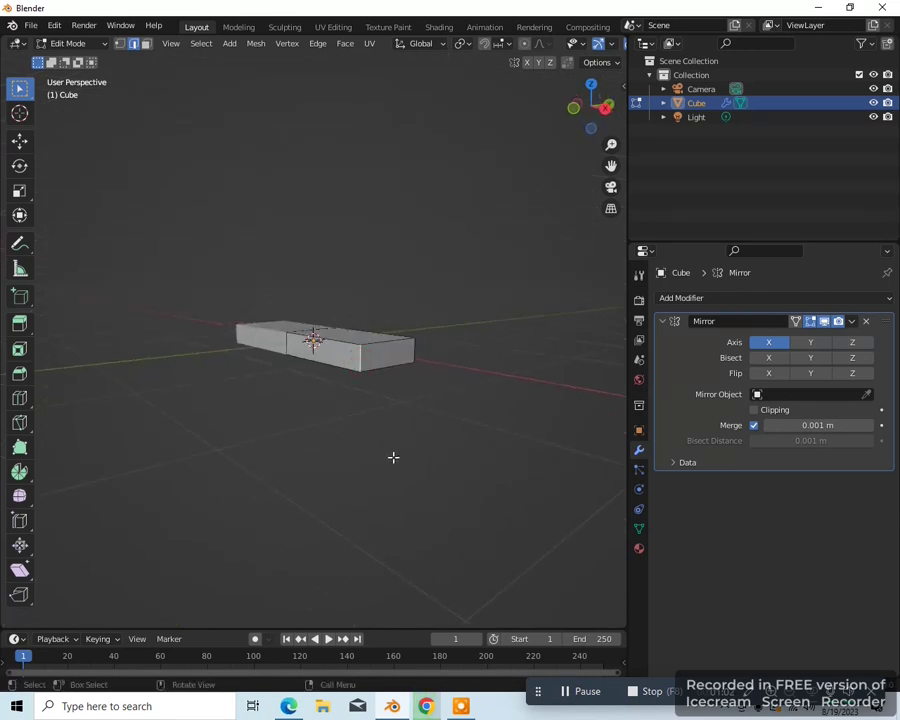
pyautogui.press('KP_7')
pyautogui.scroll(2, 495, 465)
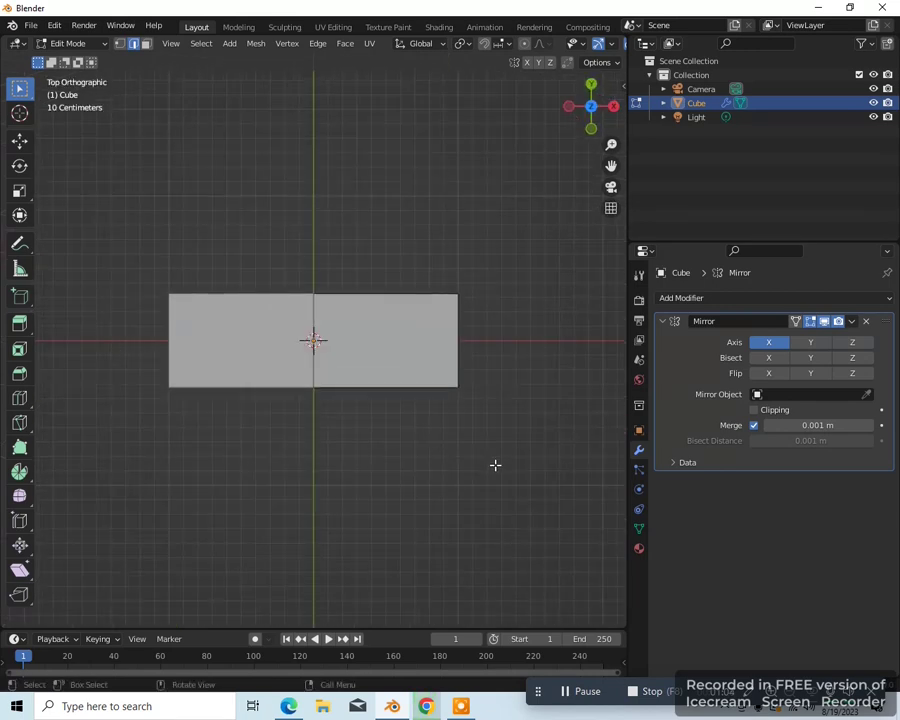
pyautogui.press('g')
pyautogui.press('y')
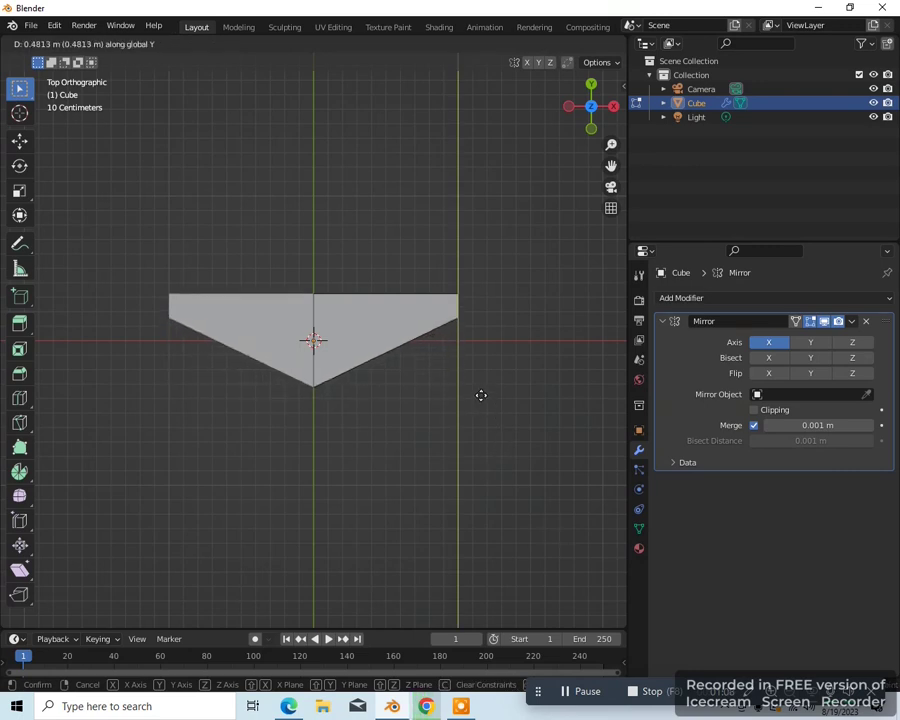
pyautogui.click(480, 394)
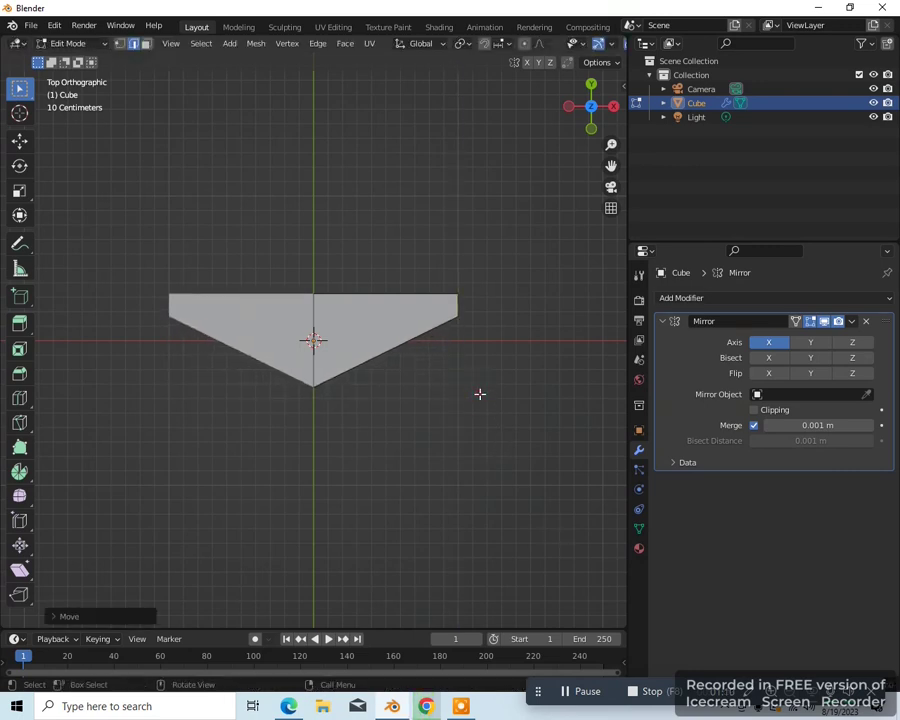
# Add a vertical loop cut in the half body, slid to about a quarter of its width from the outer end
pyautogui.press('ctrl')
pyautogui.press('ctrl+KP_1')
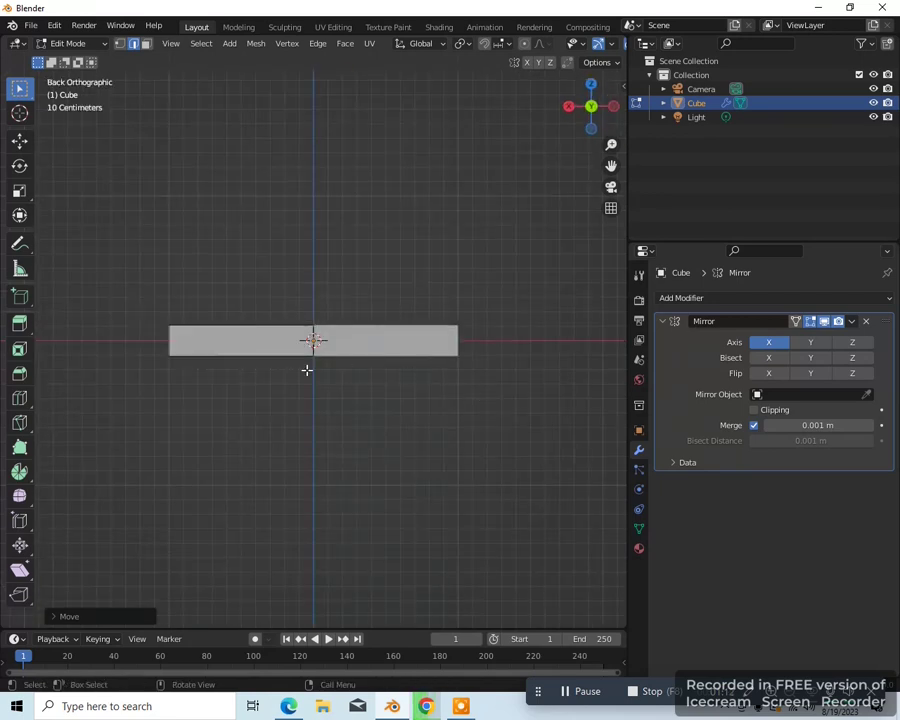
pyautogui.press('ctrl')
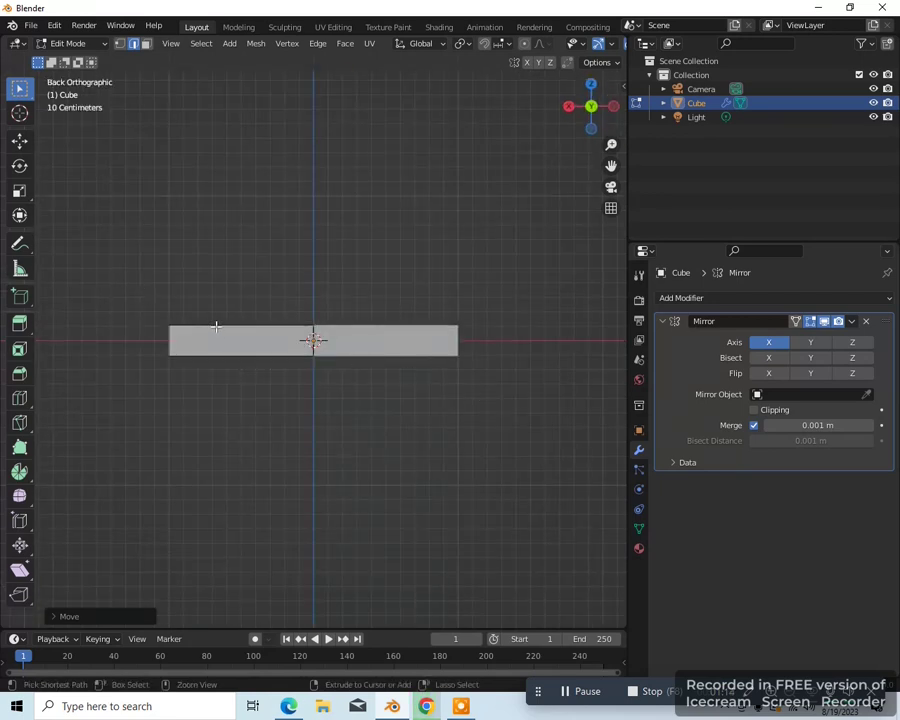
pyautogui.hotkey('ctrl', 'r')
pyautogui.click(214, 326)
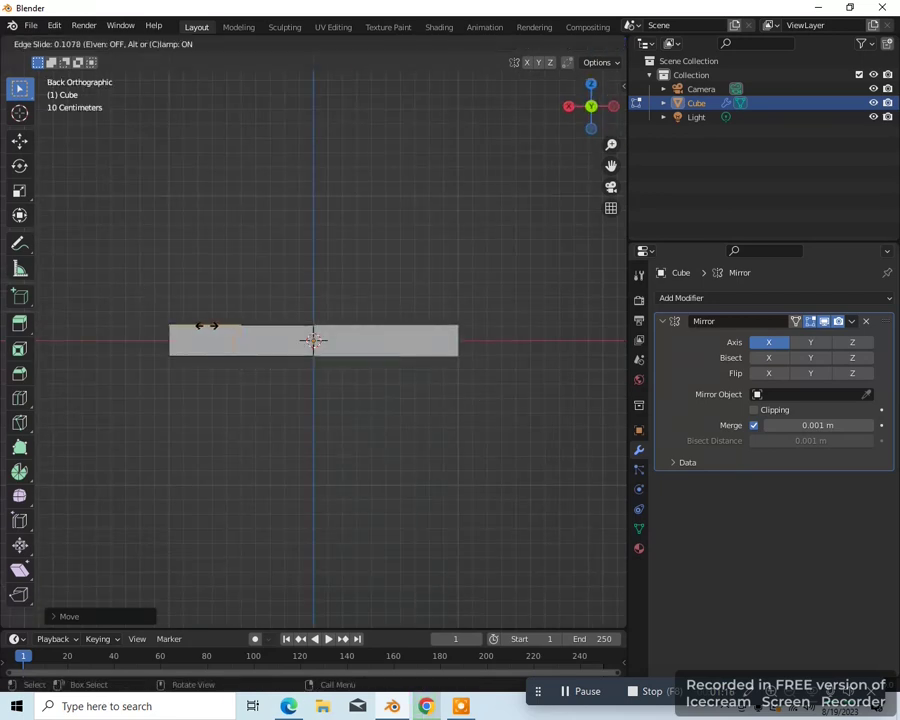
pyautogui.click(178, 324)
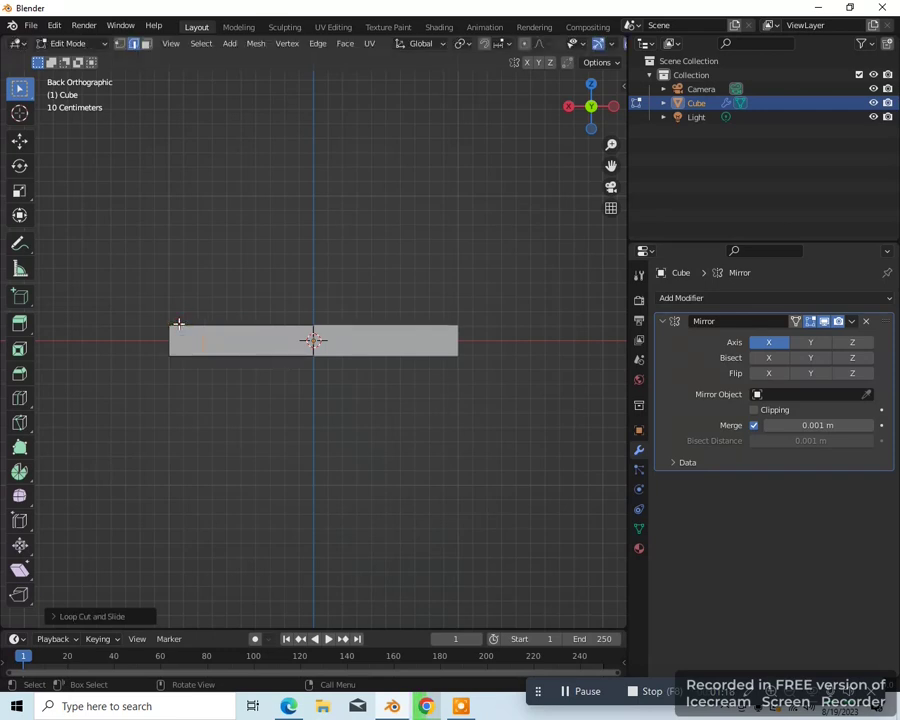
# Extrude the narrow outer face on the back side about 0.45 m along Y to form the arms
pyautogui.press('3')
pyautogui.click(189, 341)
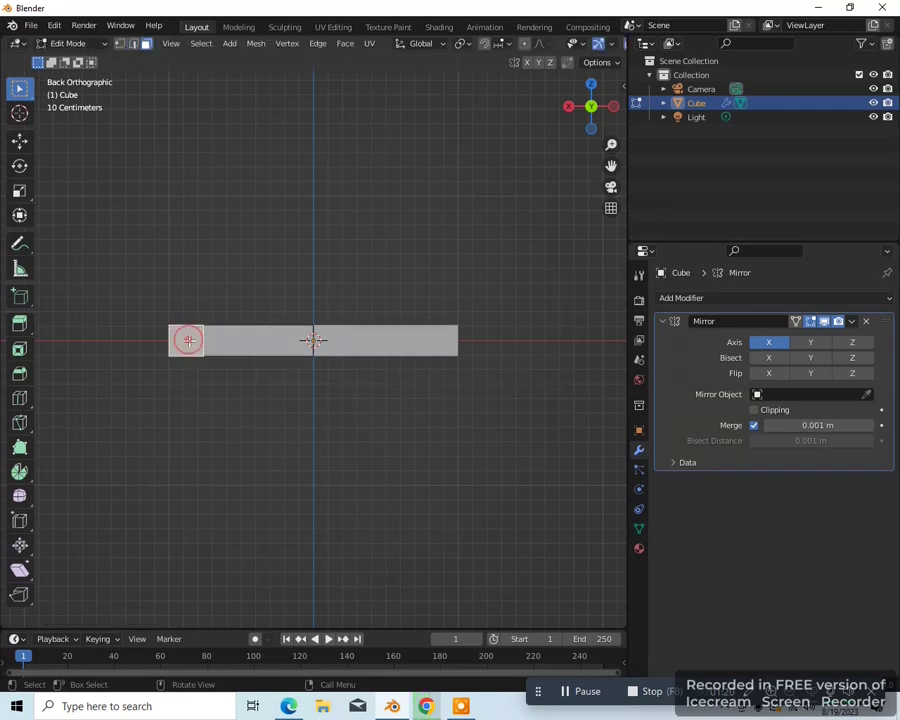
pyautogui.press('KP_7')
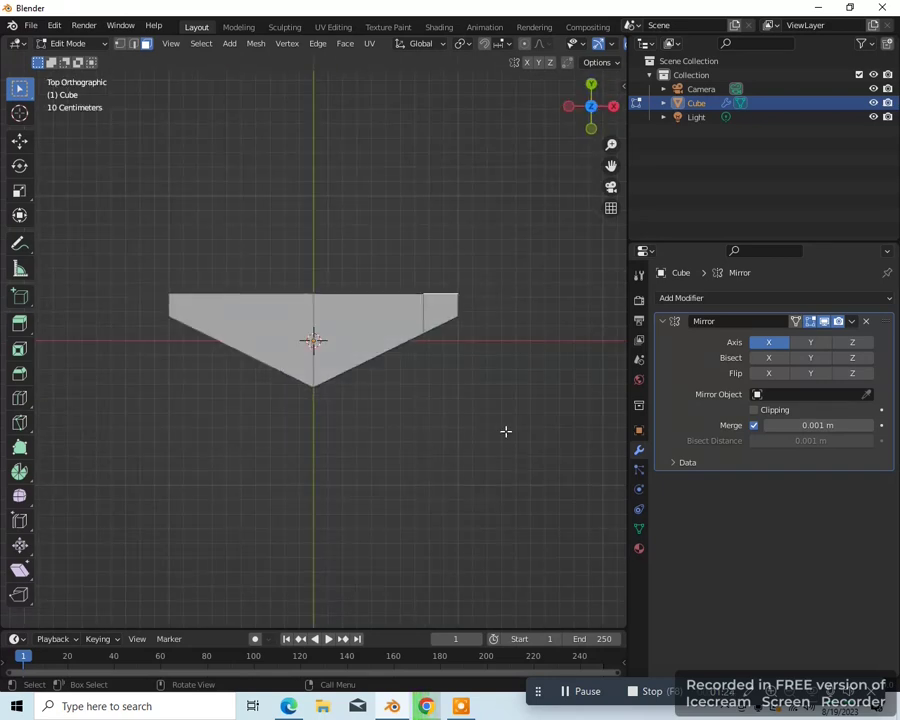
pyautogui.press('e')
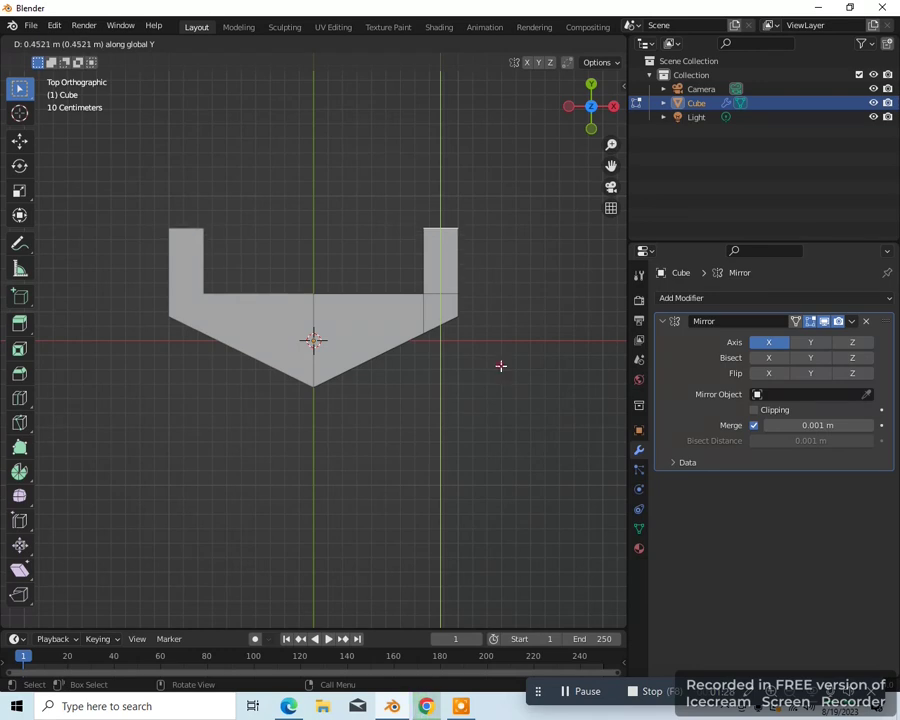
pyautogui.click(501, 366)
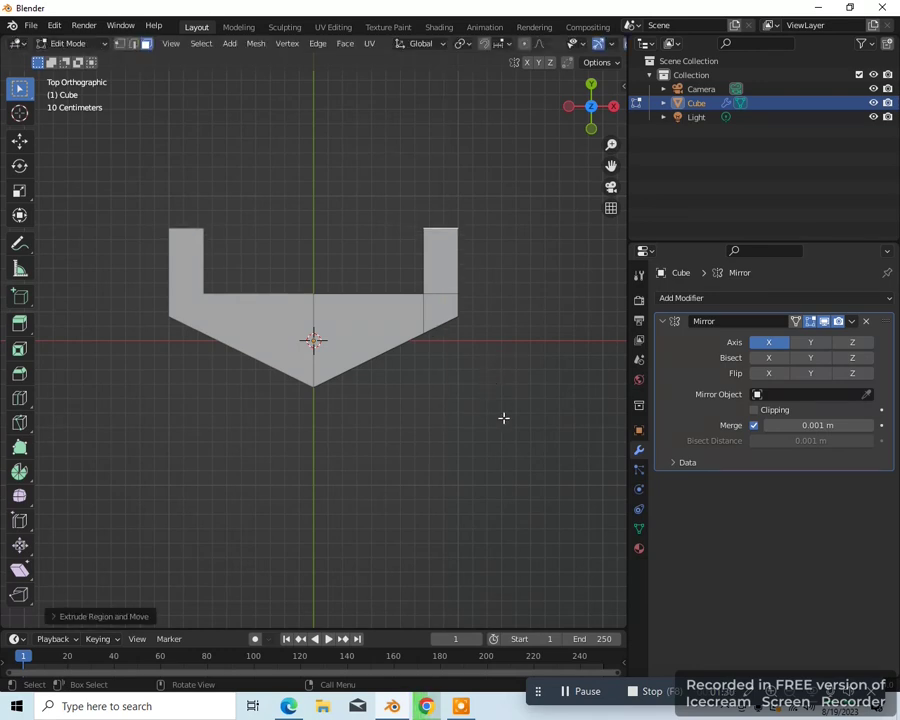
# Return to Object Mode and apply the Mirror modifier on the body
pyautogui.press('Tab')
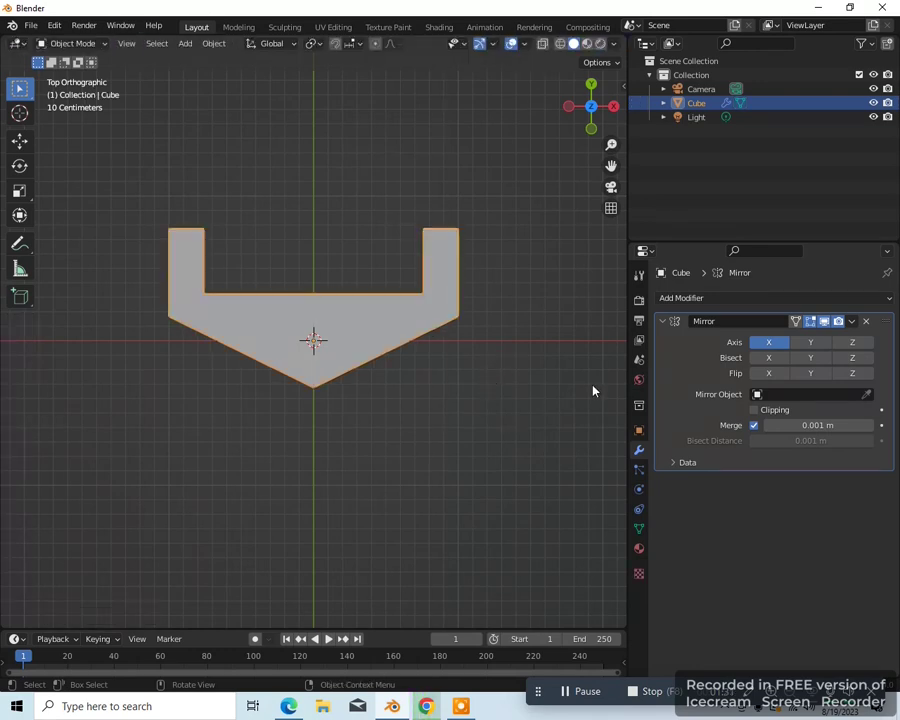
pyautogui.click(851, 322)
pyautogui.click(820, 340)
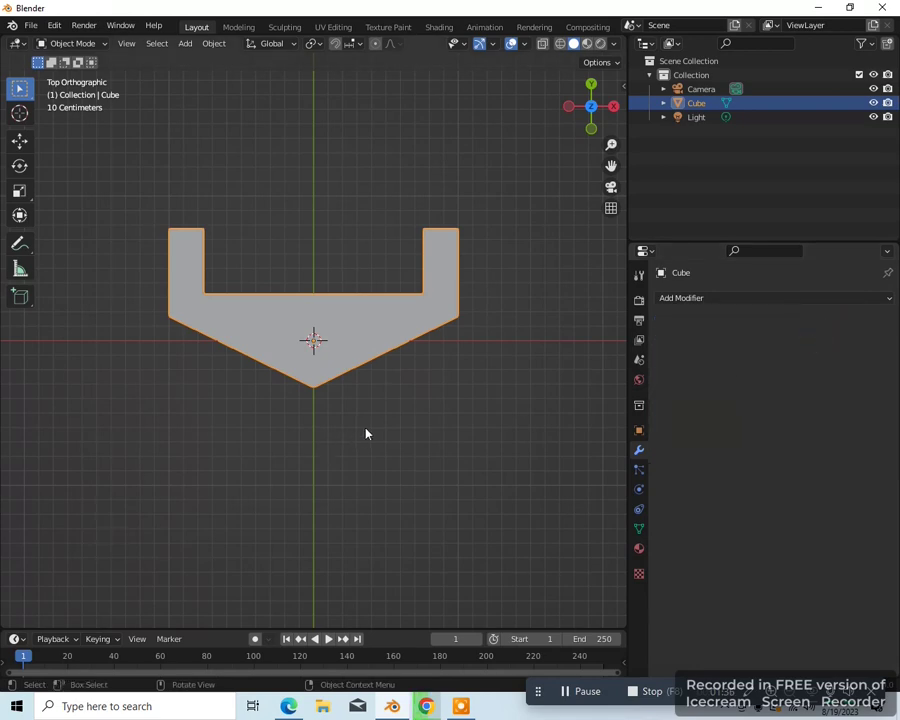
# Add a cylinder mesh at the body's centre and scale it uniformly to about 0.35
pyautogui.hotkey('shift', 'a')
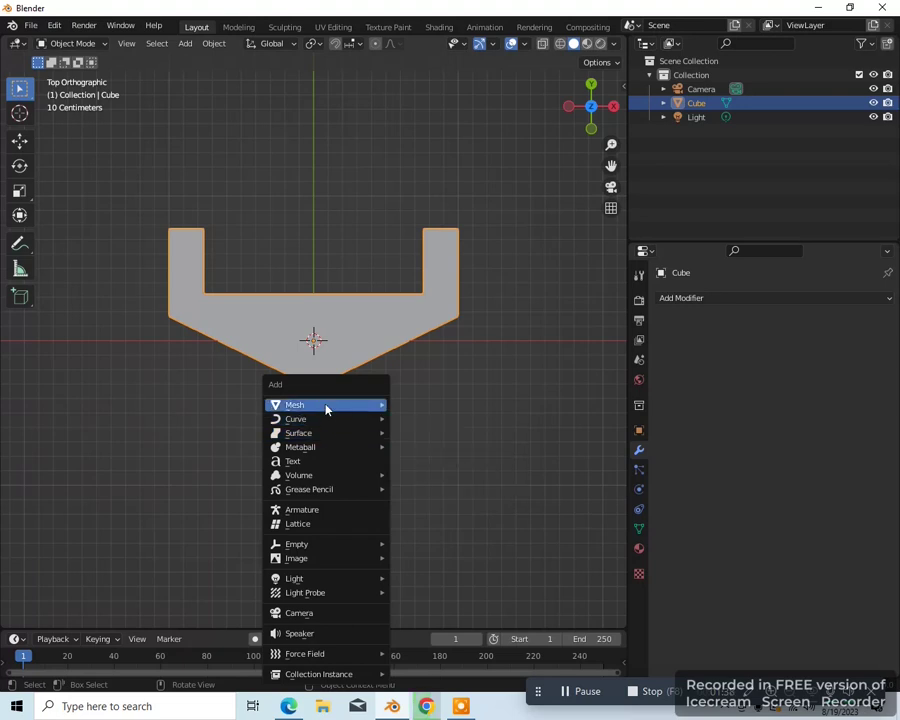
pyautogui.moveTo(360, 405)
pyautogui.click(424, 475)
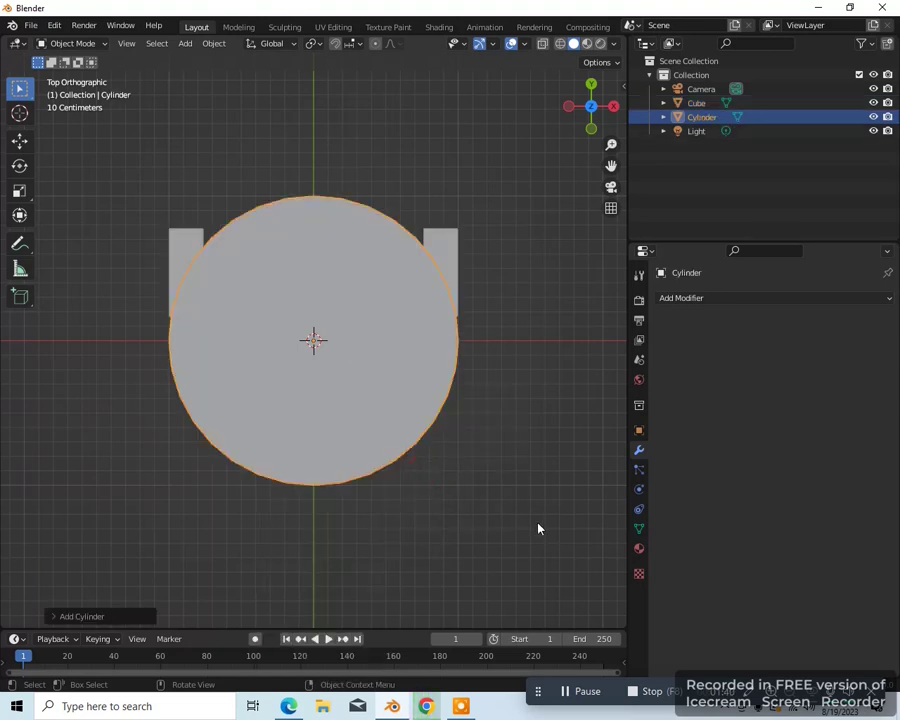
pyautogui.press('s')
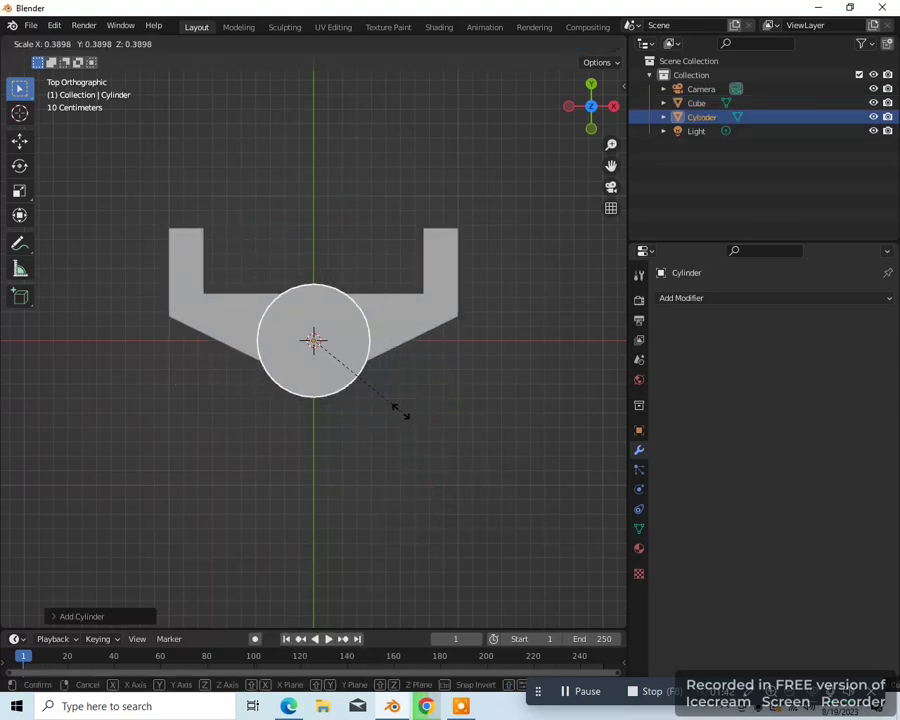
pyautogui.click(395, 408)
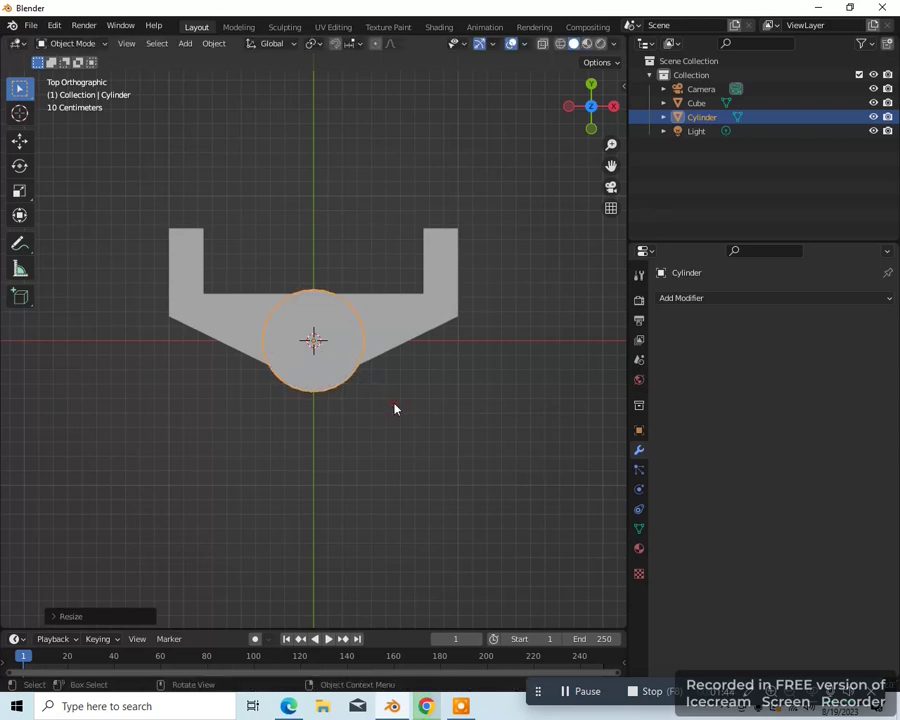
# Move the central cylinder about 0.2 m along negative Y, towards the body's pointed side
pyautogui.press('g')
pyautogui.press('y')
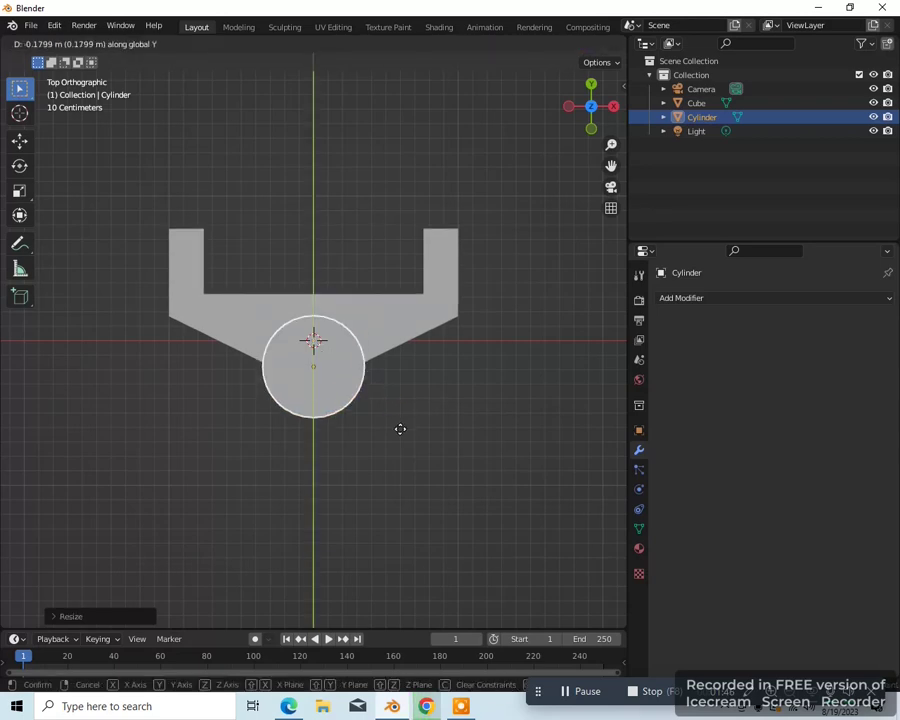
pyautogui.click(403, 437)
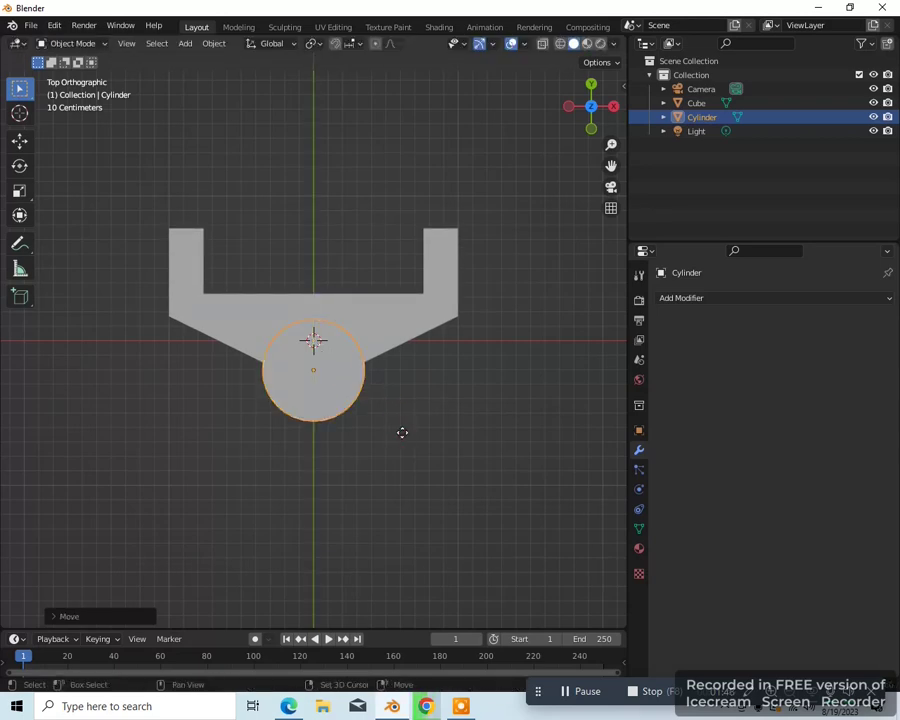
# Duplicate the central cylinder to the end of the +X arm and scale the copy uniformly to about 0.49
pyautogui.hotkey('shift', 'd')
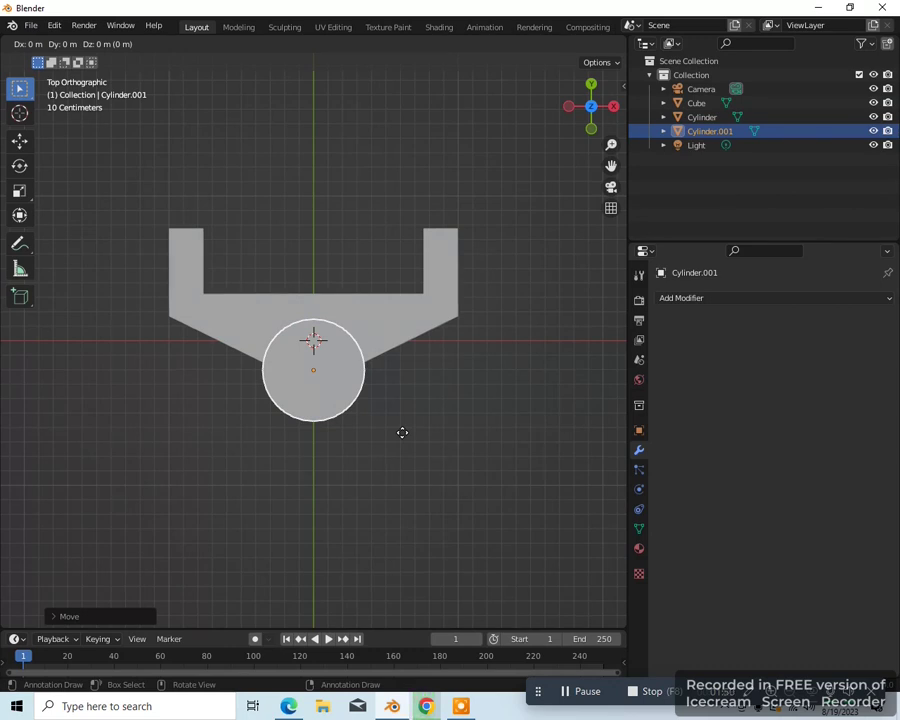
pyautogui.click(517, 305)
pyautogui.press('s')
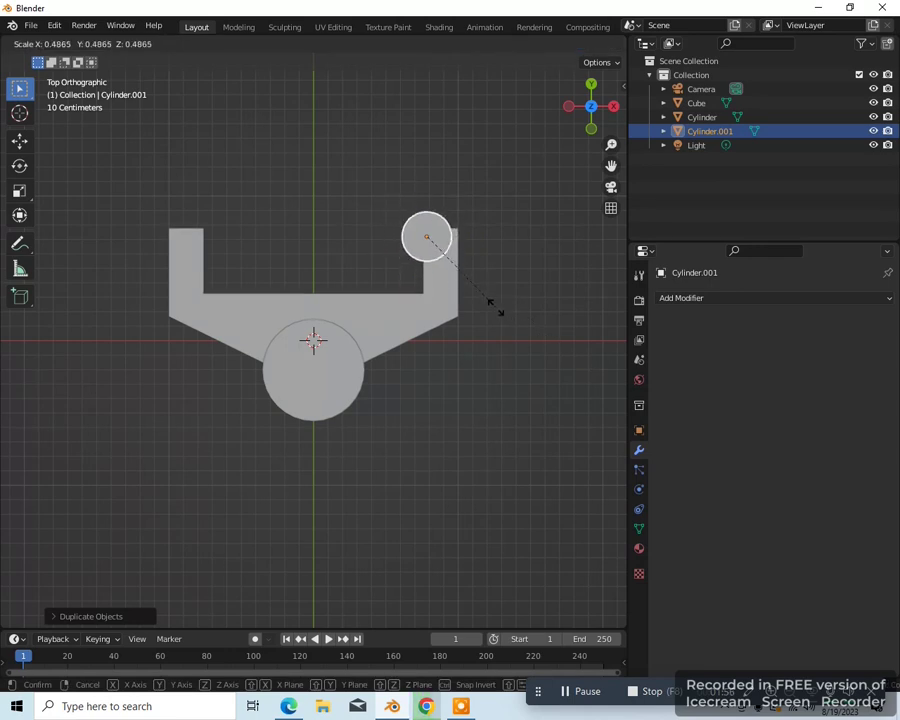
pyautogui.click(497, 308)
# Mirror the small cylinder across X using the body as mirror object, and apply the Mirror modifier
pyautogui.click(695, 299)
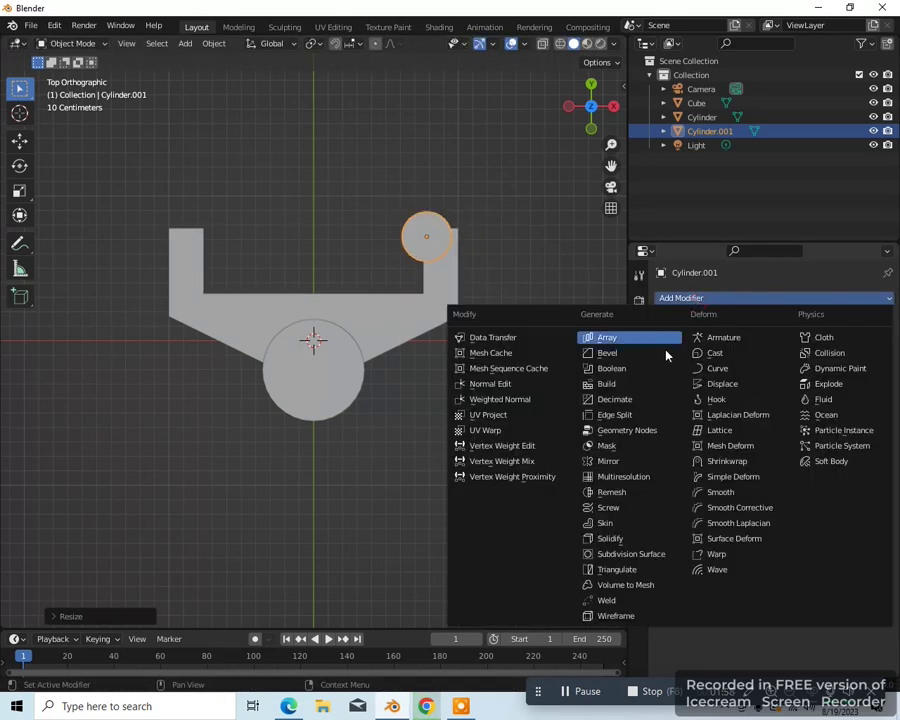
pyautogui.click(622, 460)
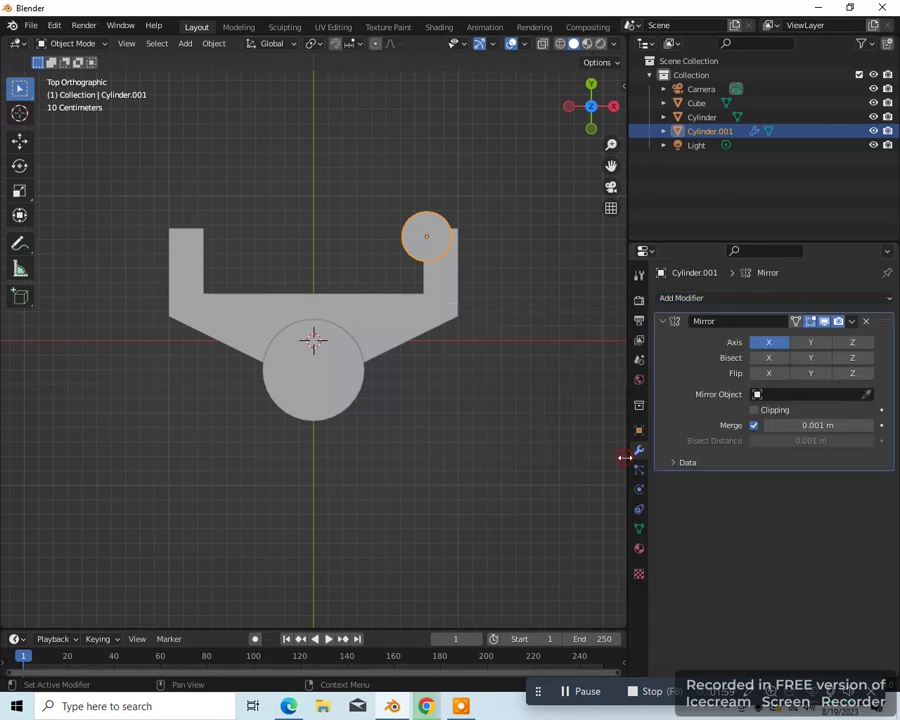
pyautogui.click(866, 394)
pyautogui.click(354, 302)
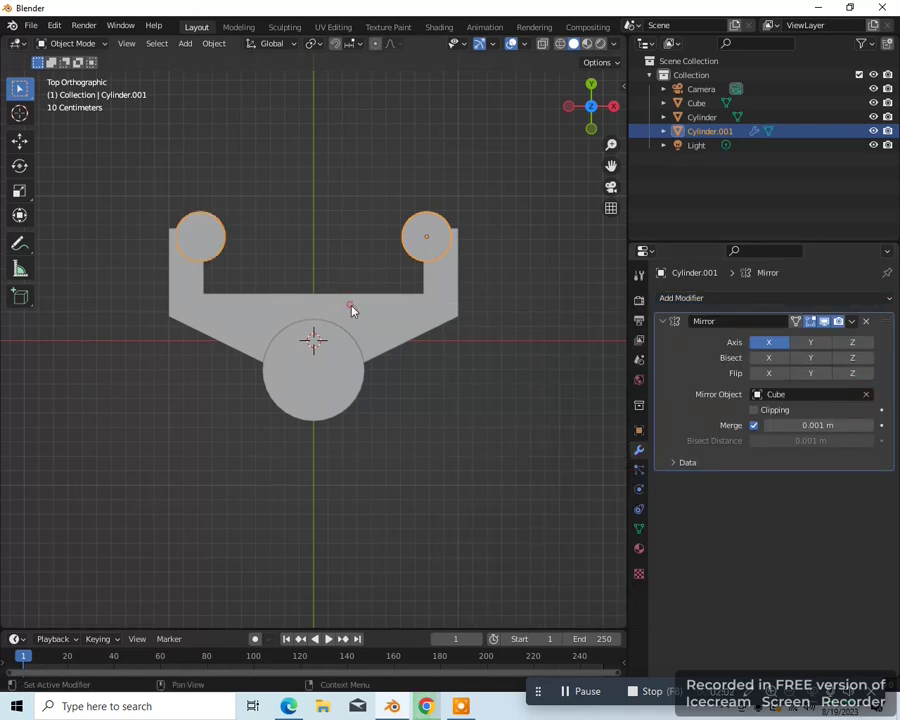
pyautogui.click(852, 321)
pyautogui.click(808, 340)
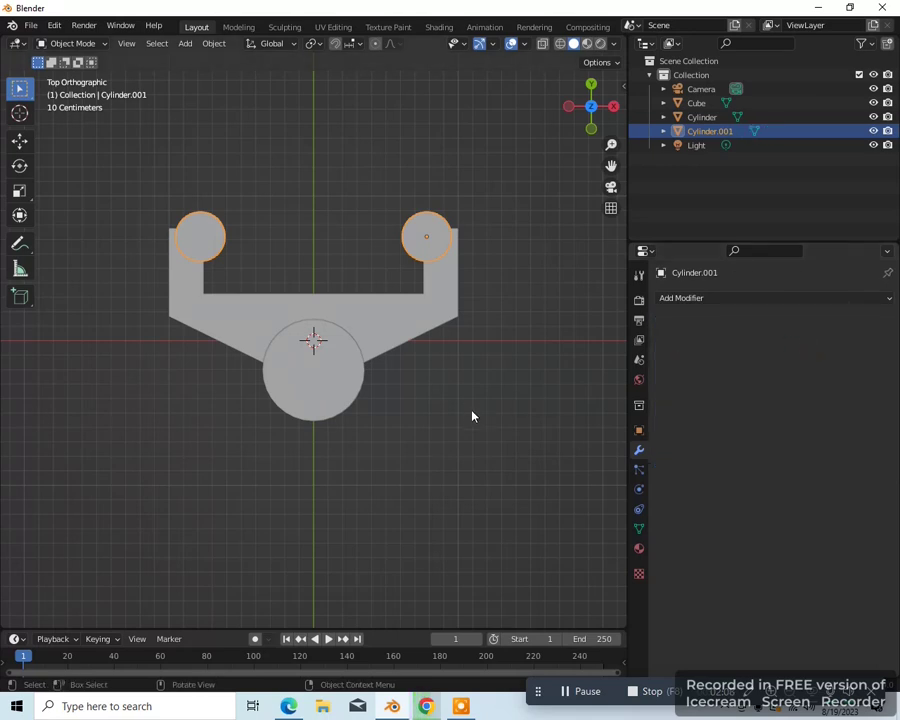
# Add a Copy Scale constraint to the arm cylinders, limited to the Z axis, with the central cylinder as target
pyautogui.press('ctrl')
pyautogui.press('ctrl+KP_1')
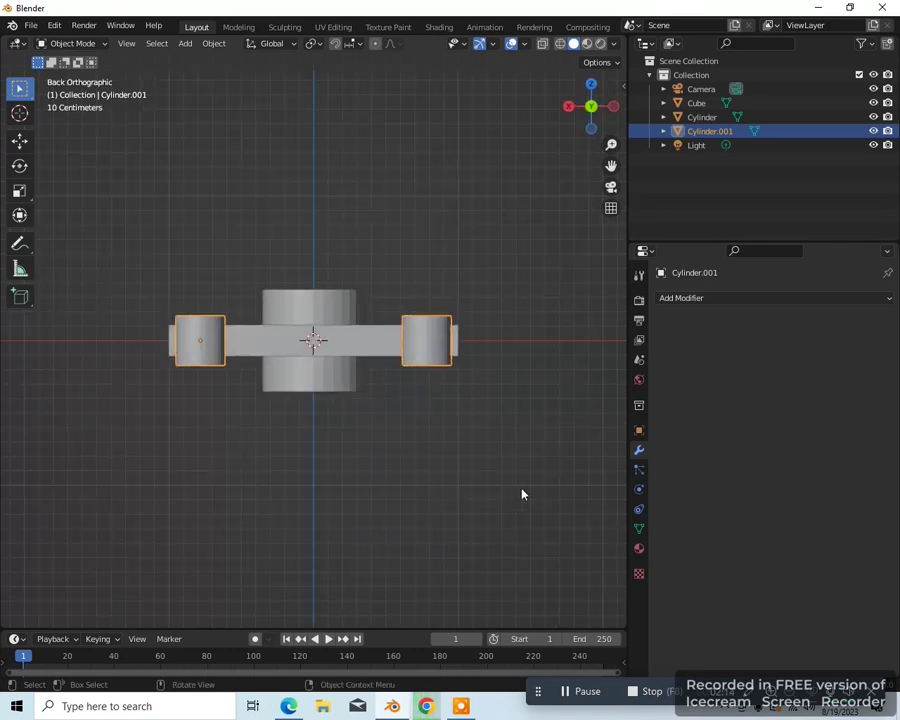
pyautogui.click(639, 509)
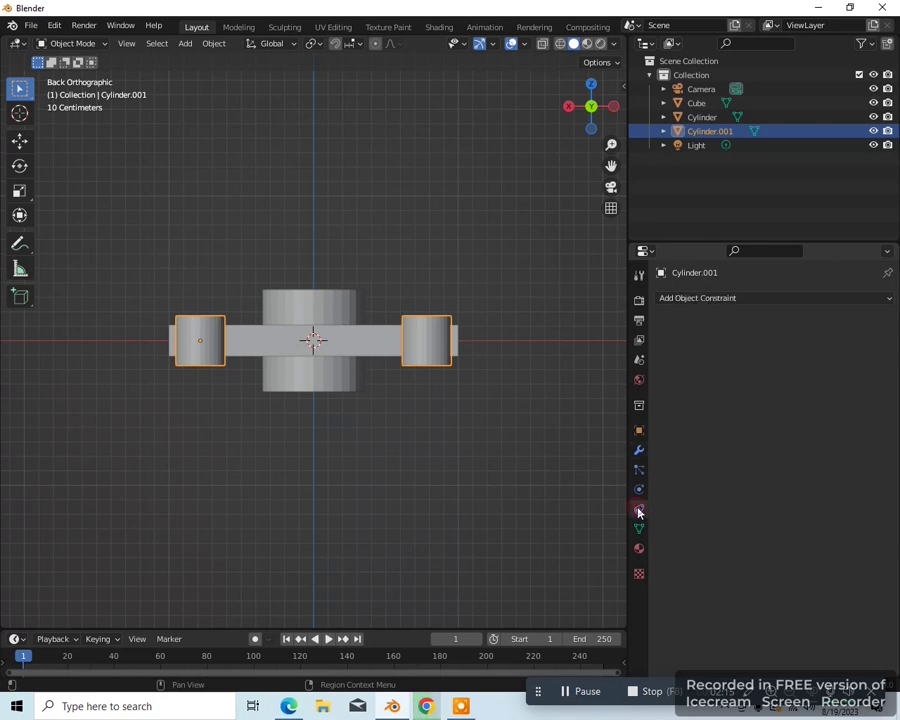
pyautogui.click(755, 298)
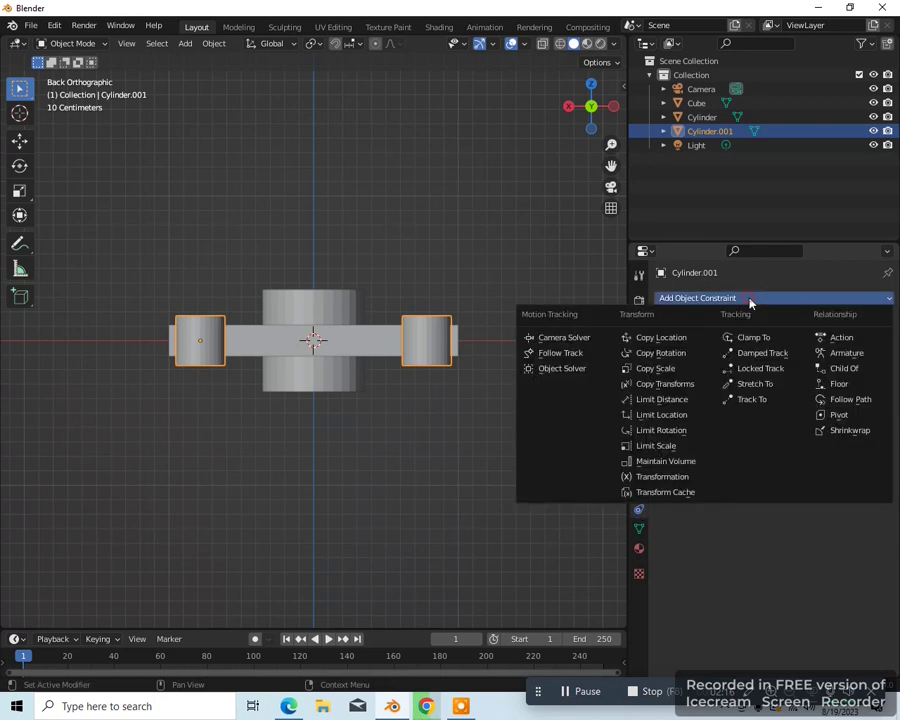
pyautogui.click(669, 369)
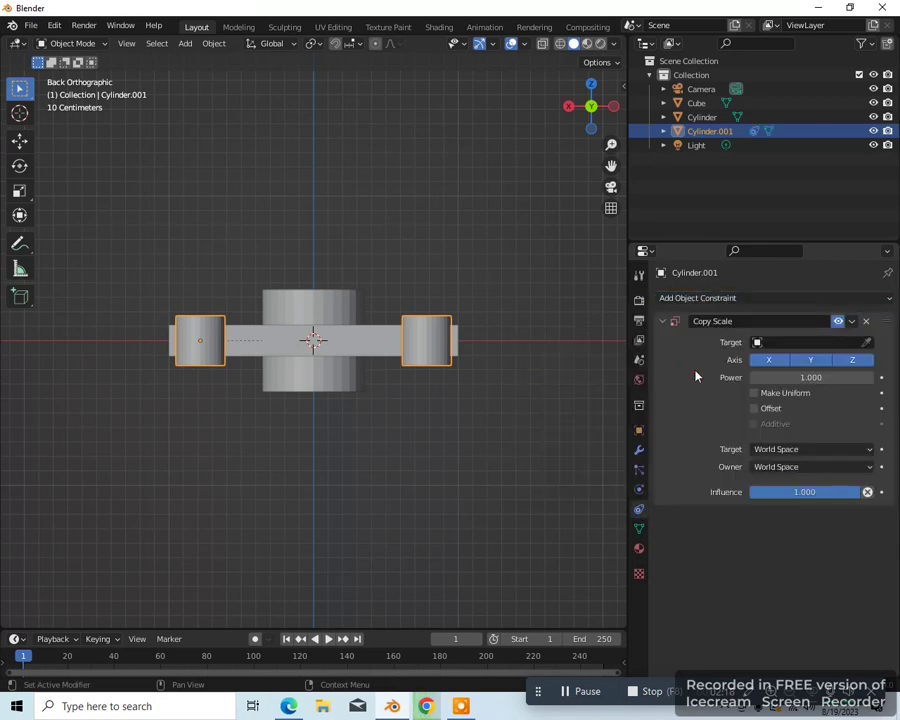
pyautogui.click(769, 361)
pyautogui.click(811, 361)
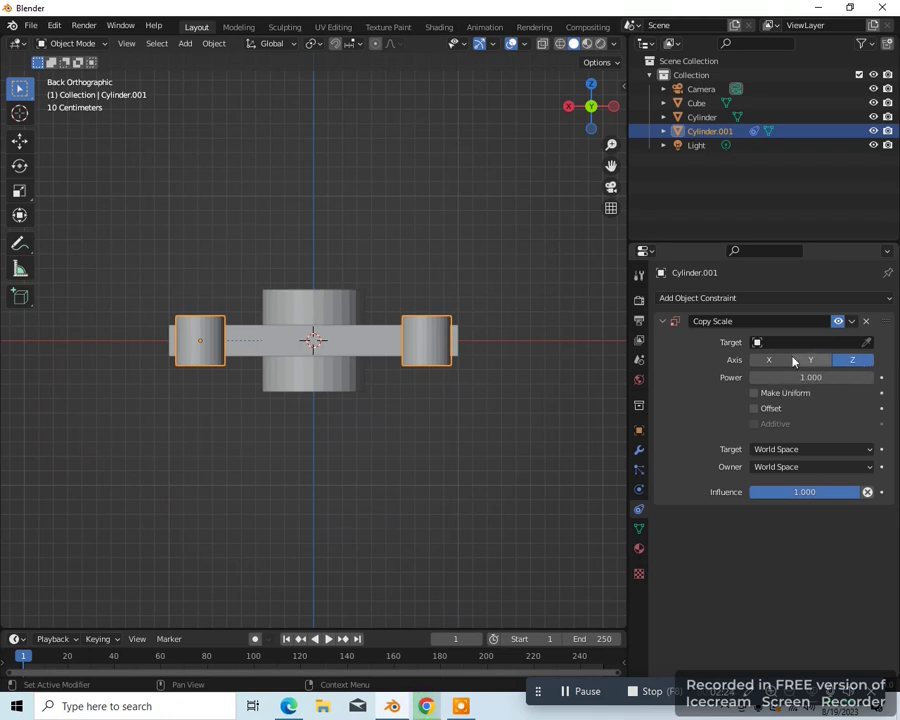
pyautogui.click(866, 342)
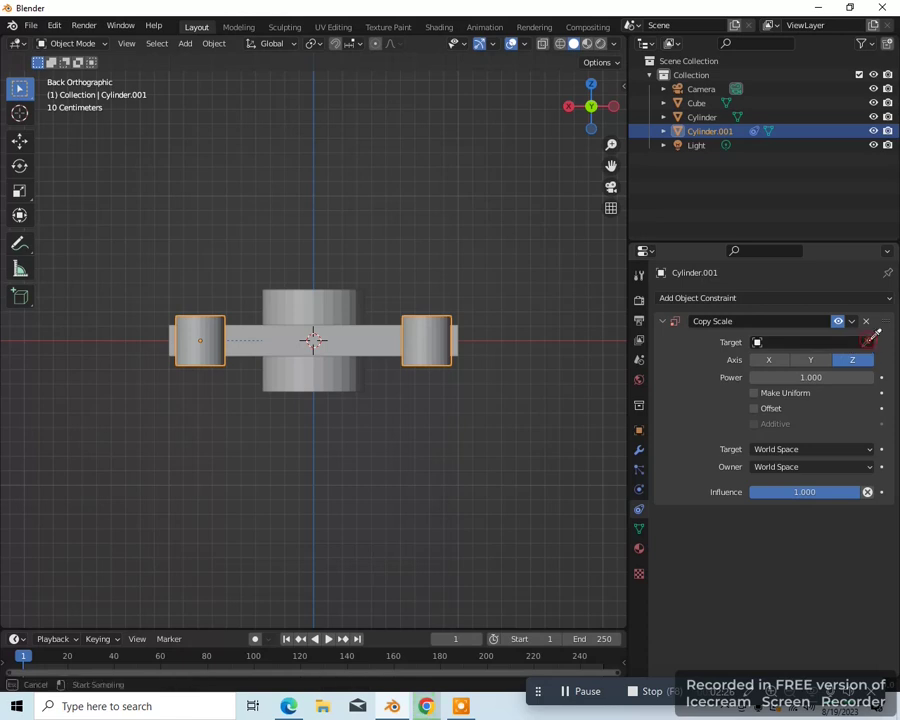
pyautogui.click(328, 300)
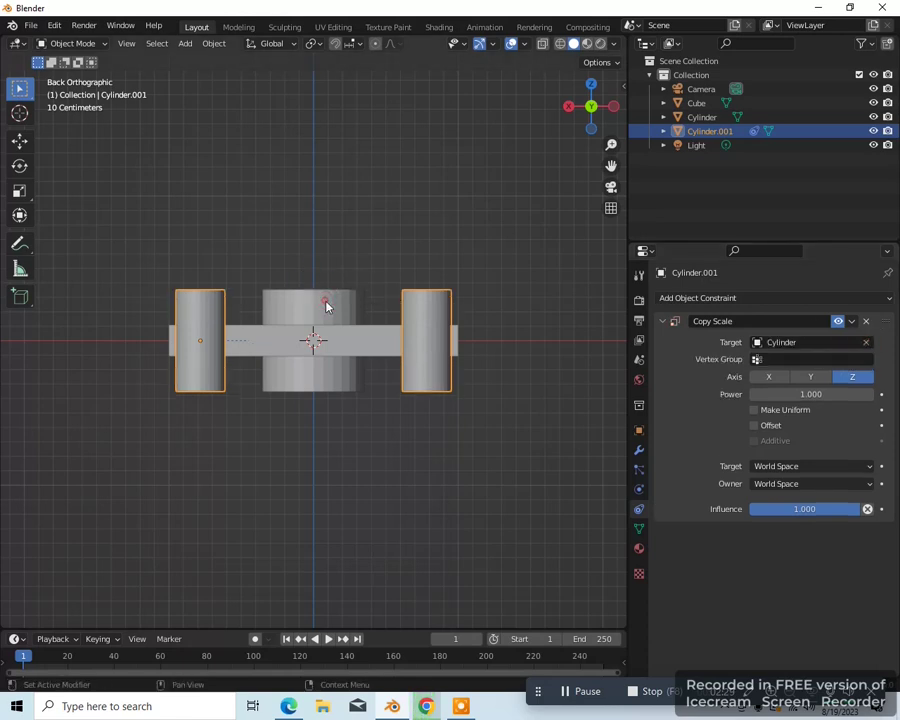
# Scale the central cylinder along Z to roughly twice its height
pyautogui.click(327, 378)
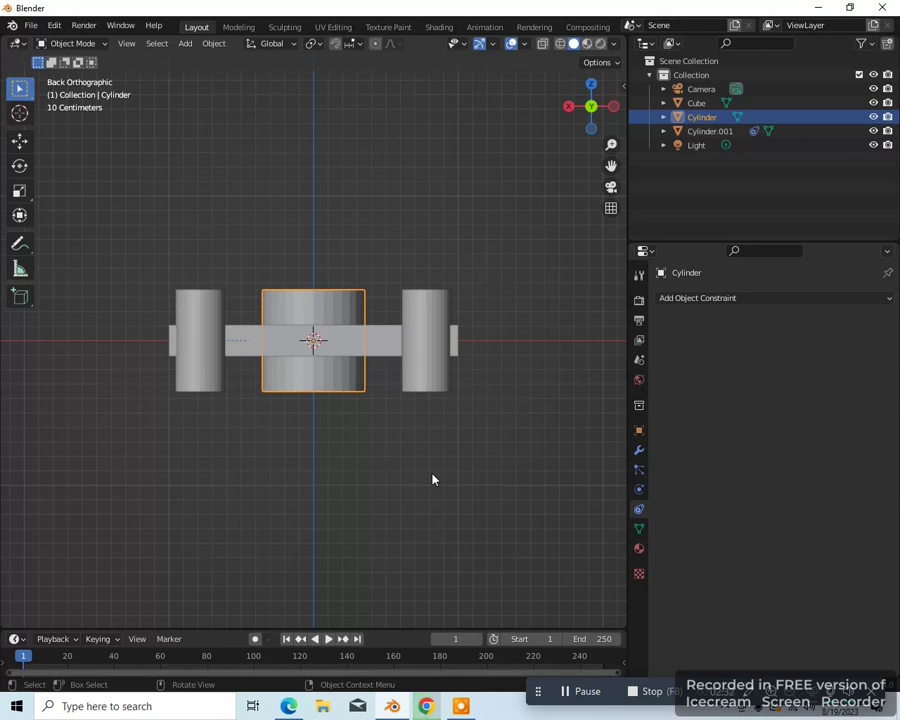
pyautogui.press('s')
pyautogui.press('z')
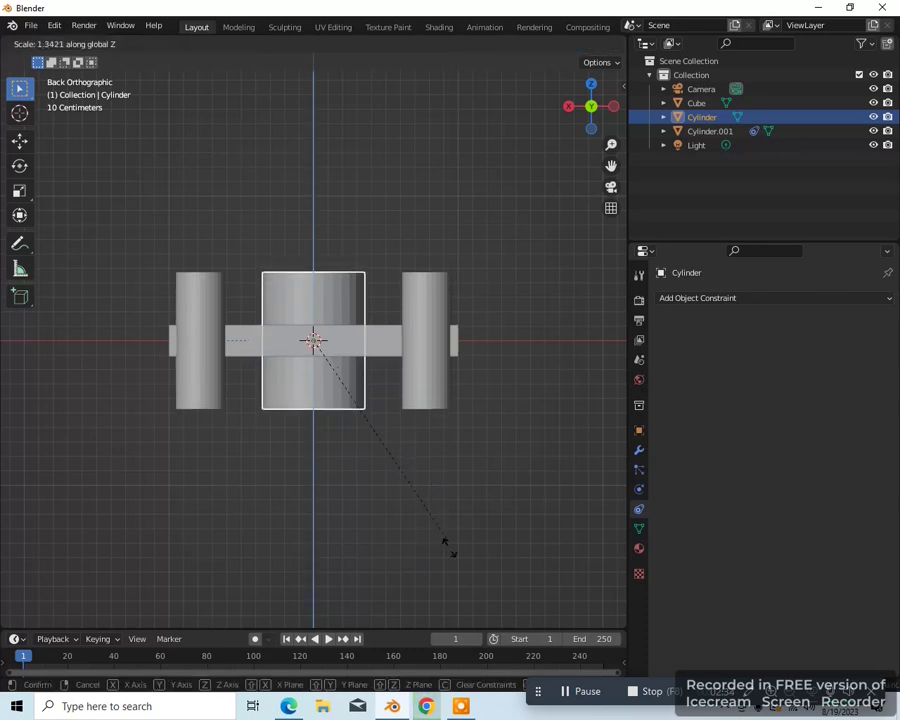
pyautogui.click(481, 94)
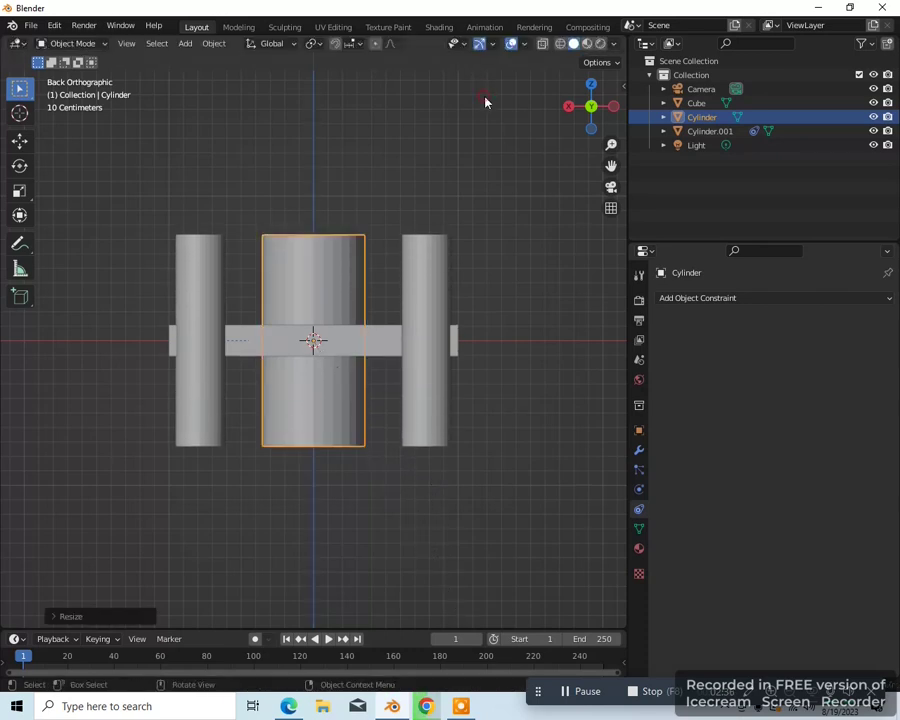
# Shade the central cylinder smooth and enable Auto Smooth at 30° in its normals settings
pyautogui.rightClick(426, 173)
pyautogui.click(390, 167)
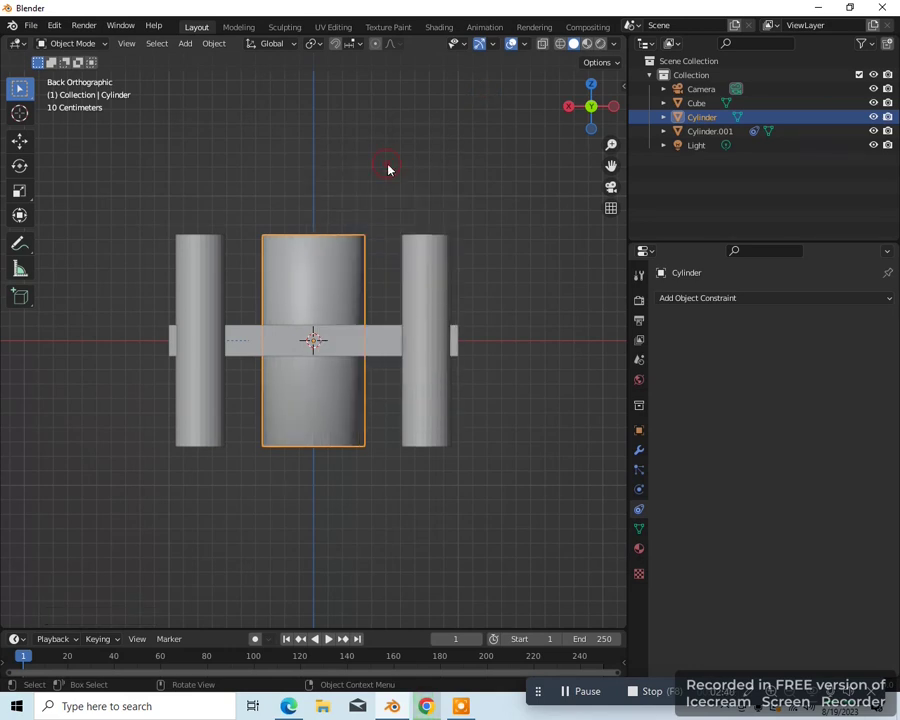
pyautogui.click(640, 530)
pyautogui.click(665, 571)
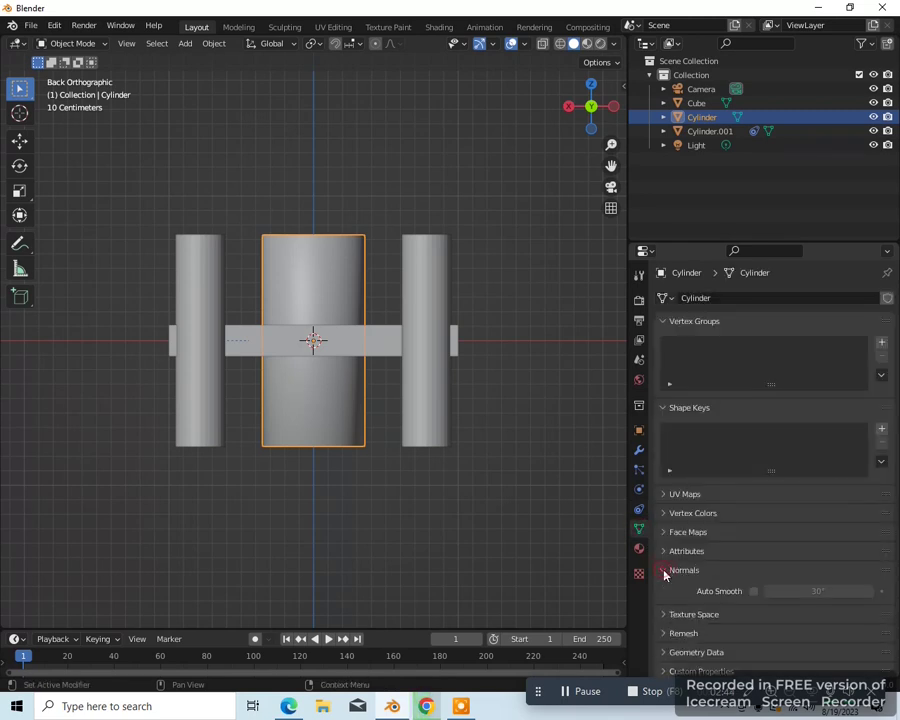
pyautogui.click(753, 591)
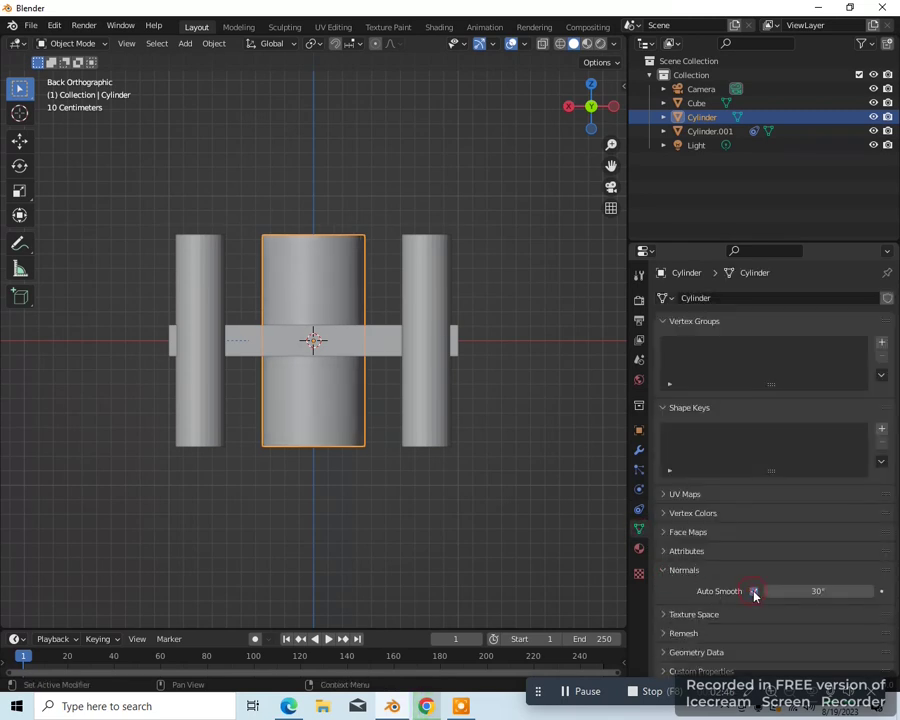
# Shade the two arm cylinders smooth and enable Auto Smooth at 30° for them
pyautogui.click(432, 403)
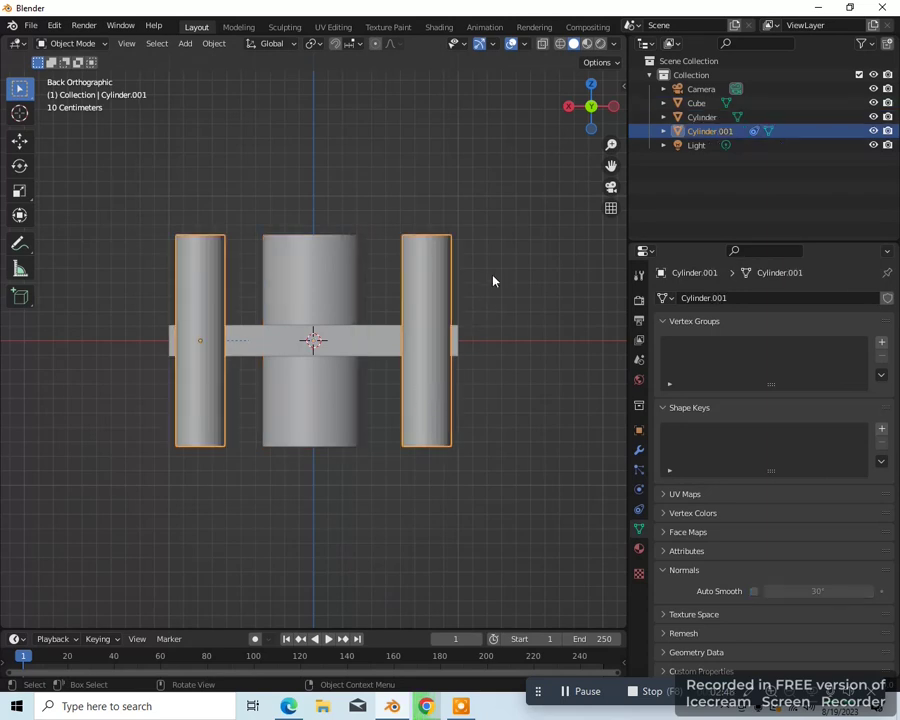
pyautogui.rightClick(478, 248)
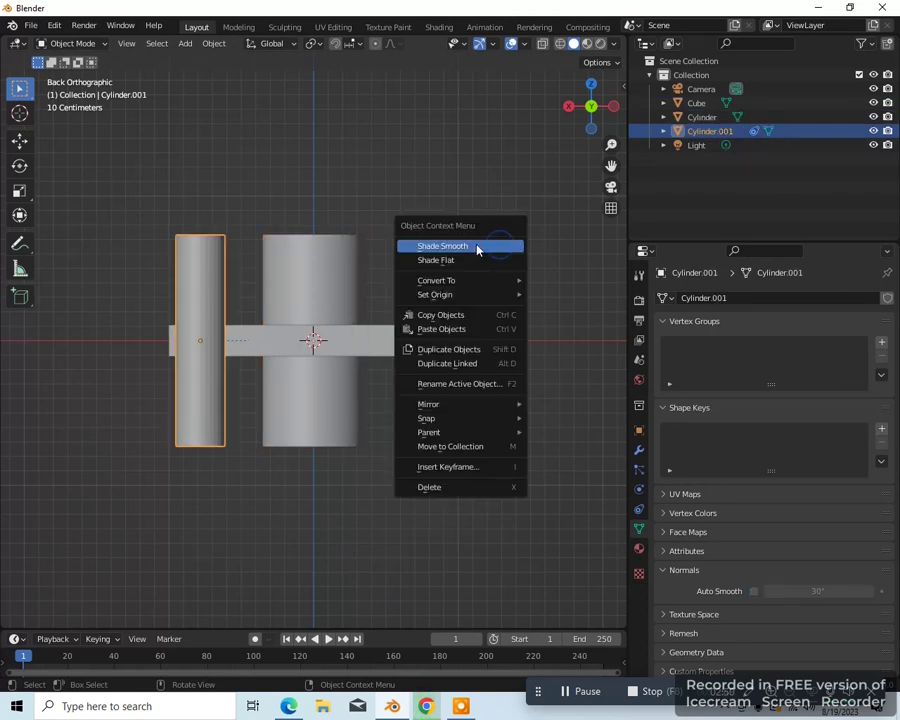
pyautogui.click(476, 247)
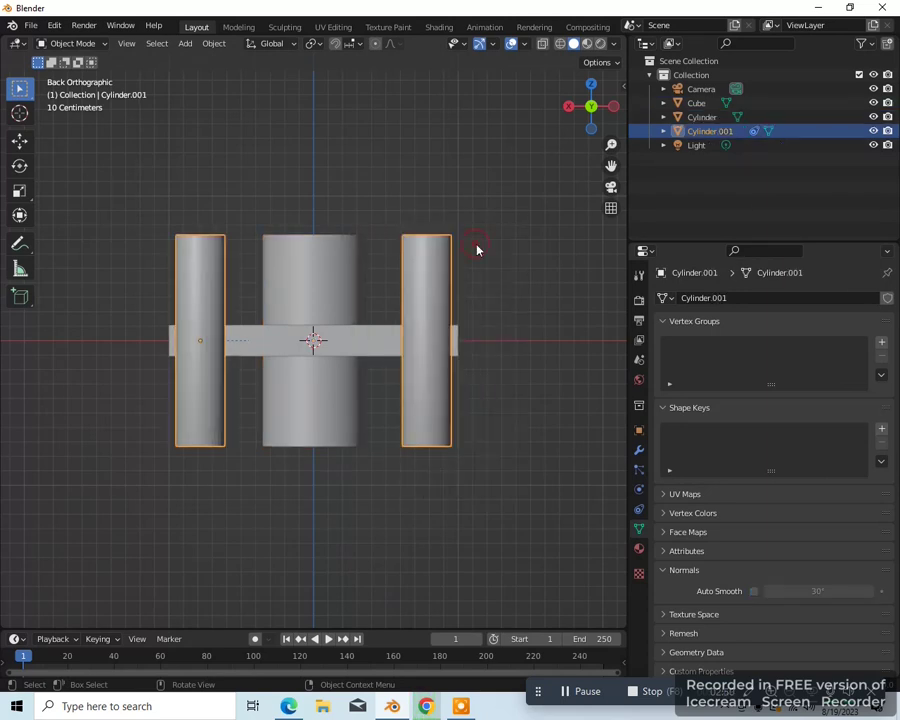
pyautogui.click(754, 591)
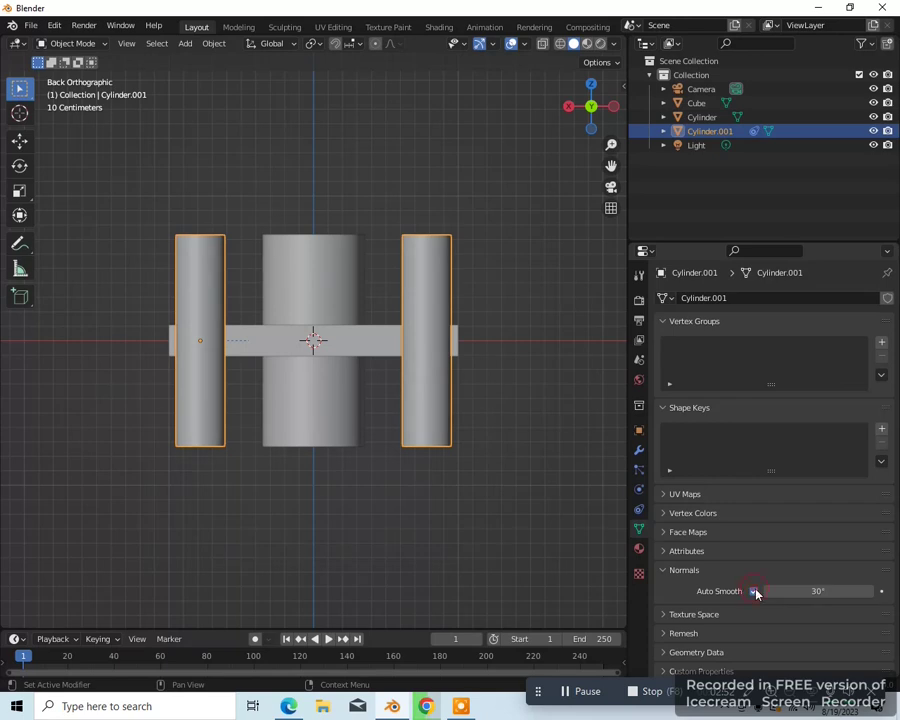
# Join the body and the arm cylinders into the central cylinder as one object
pyautogui.click(367, 348)
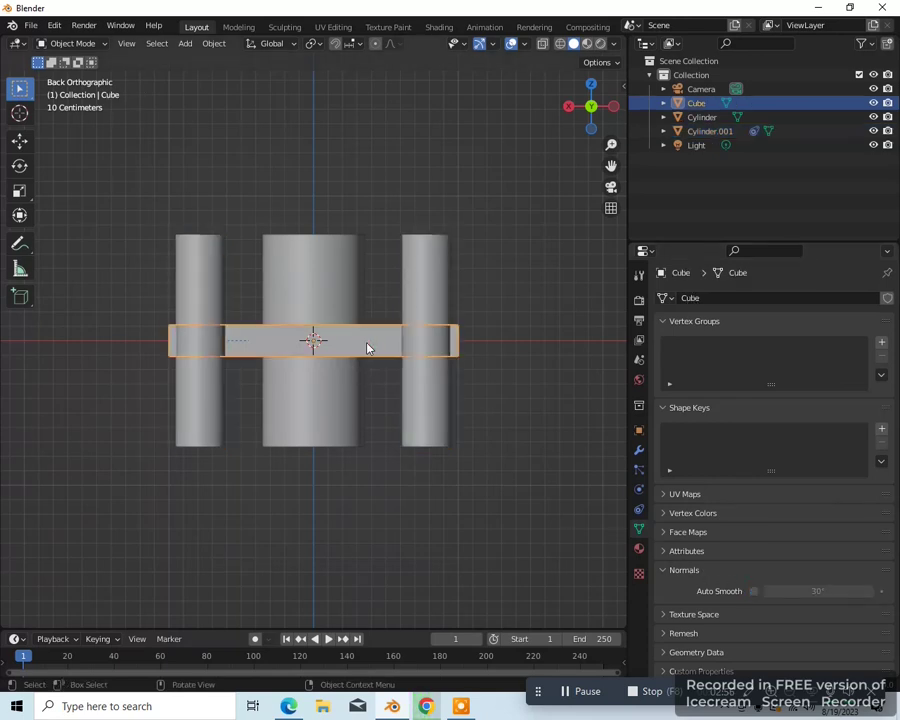
pyautogui.keyDown('shift'); pyautogui.click(426, 402); pyautogui.keyUp('shift')
pyautogui.keyDown('shift'); pyautogui.click(339, 398); pyautogui.keyUp('shift')
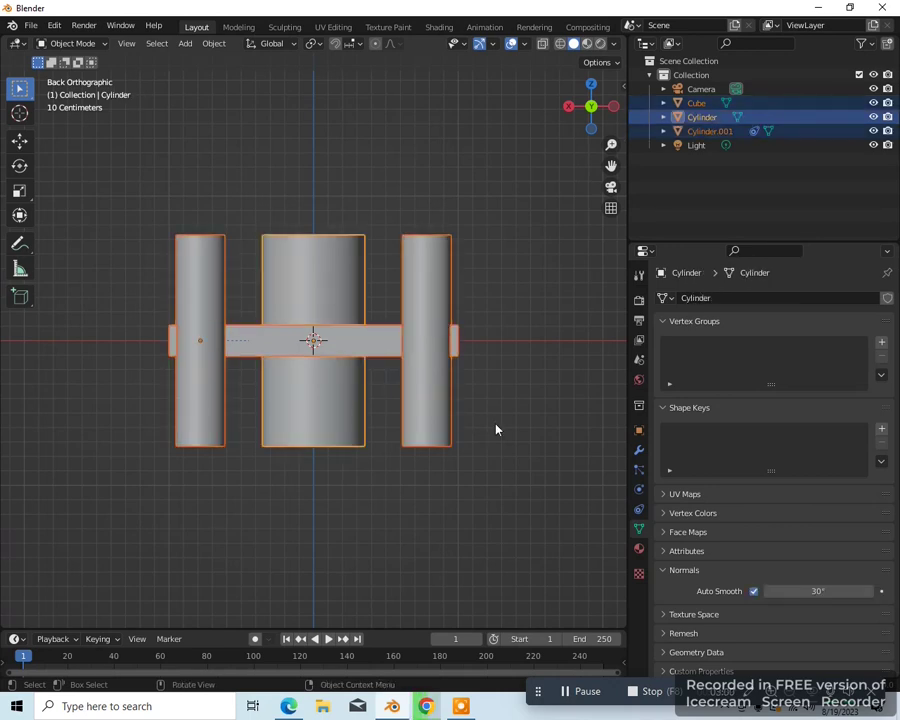
pyautogui.hotkey('ctrl', 'j')
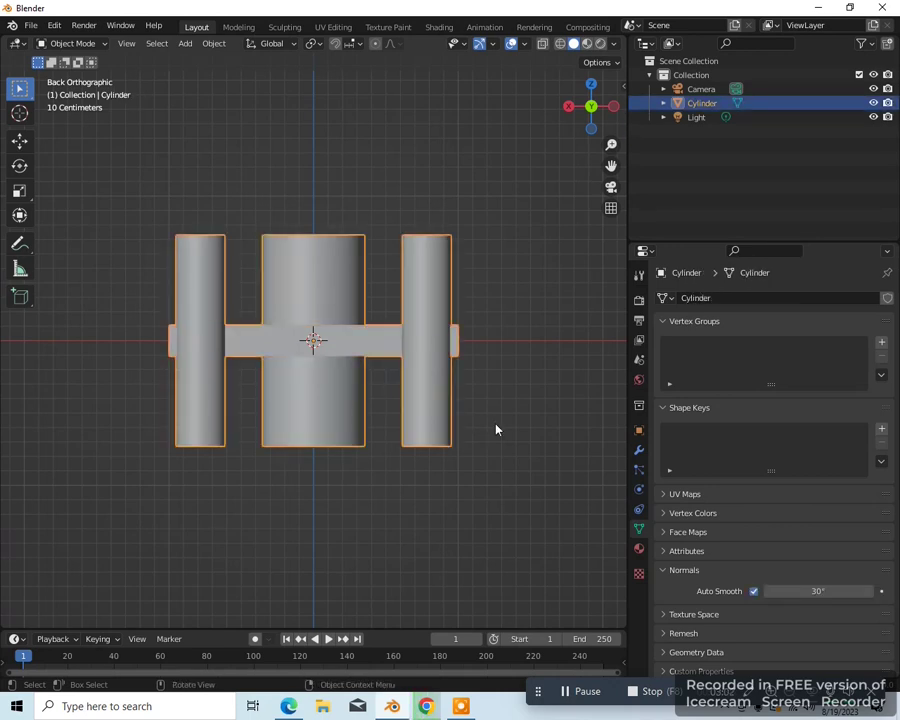
# Switch the viewport to Material Preview and set the joined object's material base colour to red
pyautogui.click(639, 550)
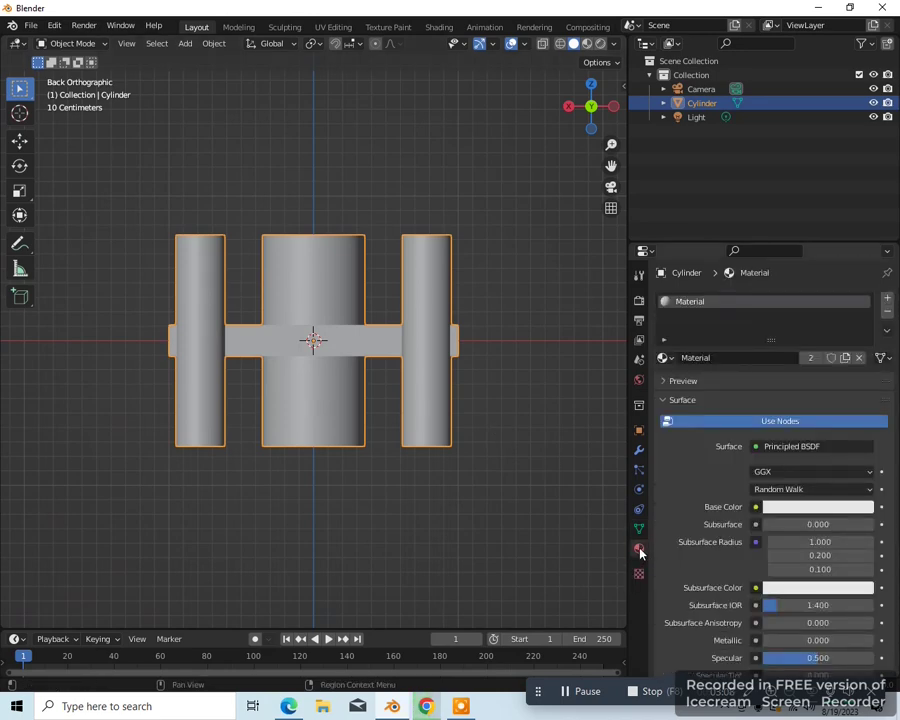
pyautogui.press('z')
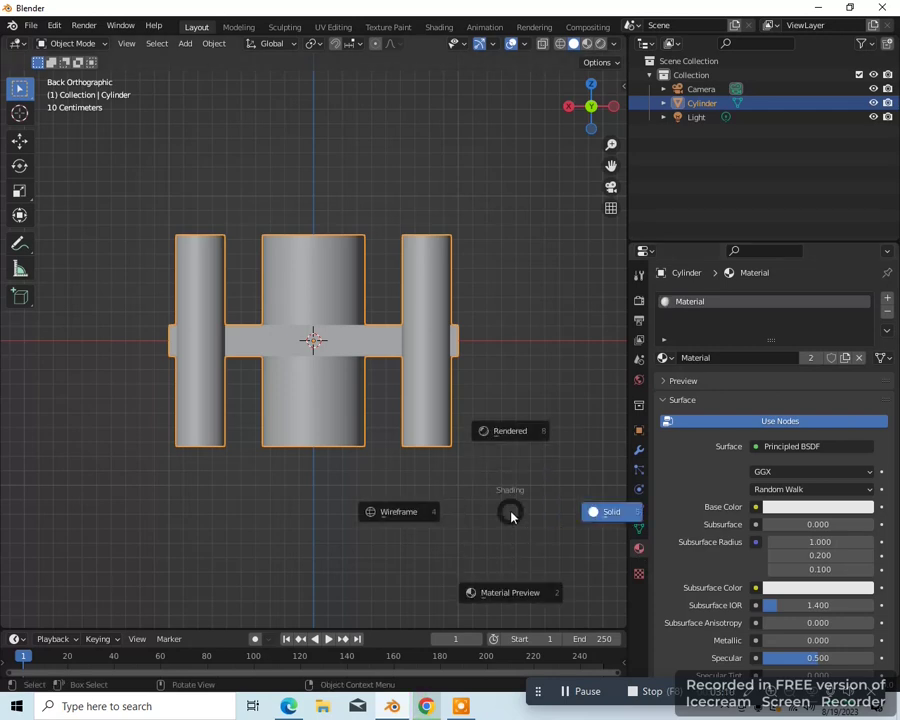
pyautogui.click(518, 594)
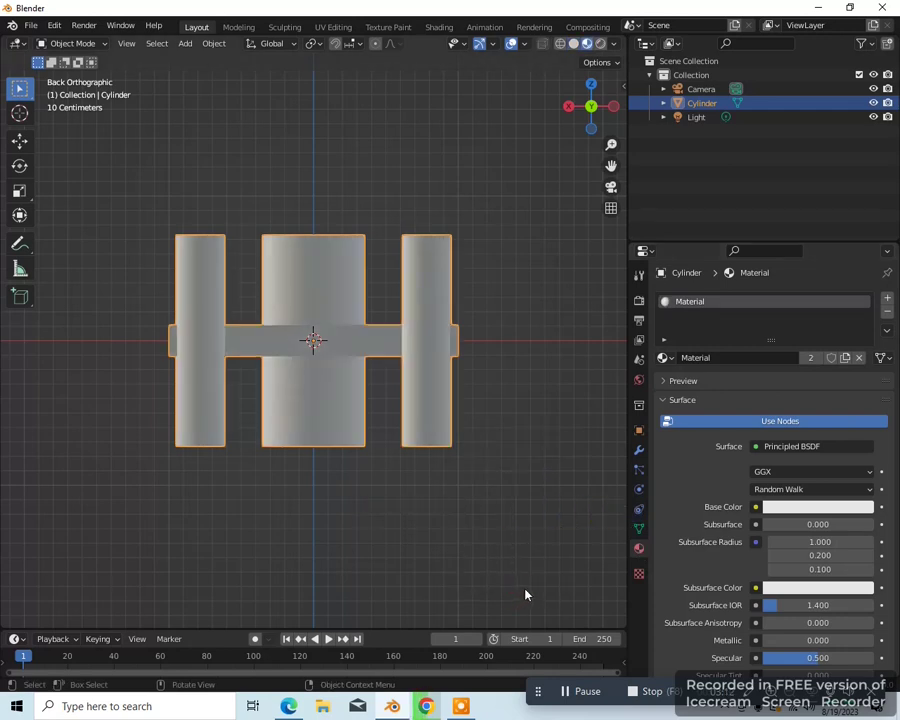
pyautogui.click(814, 508)
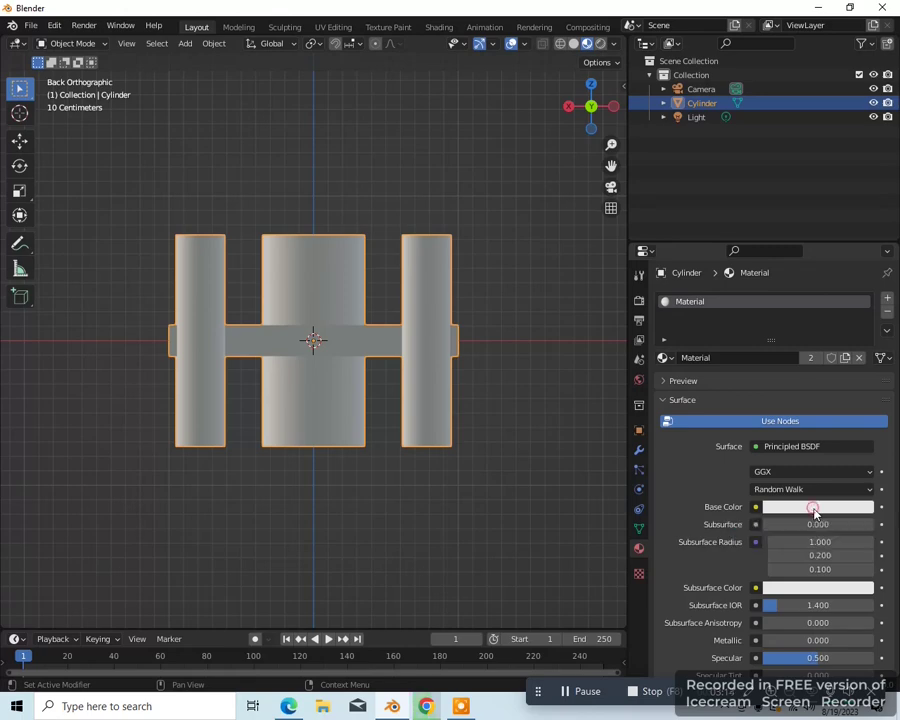
pyautogui.click(802, 404)
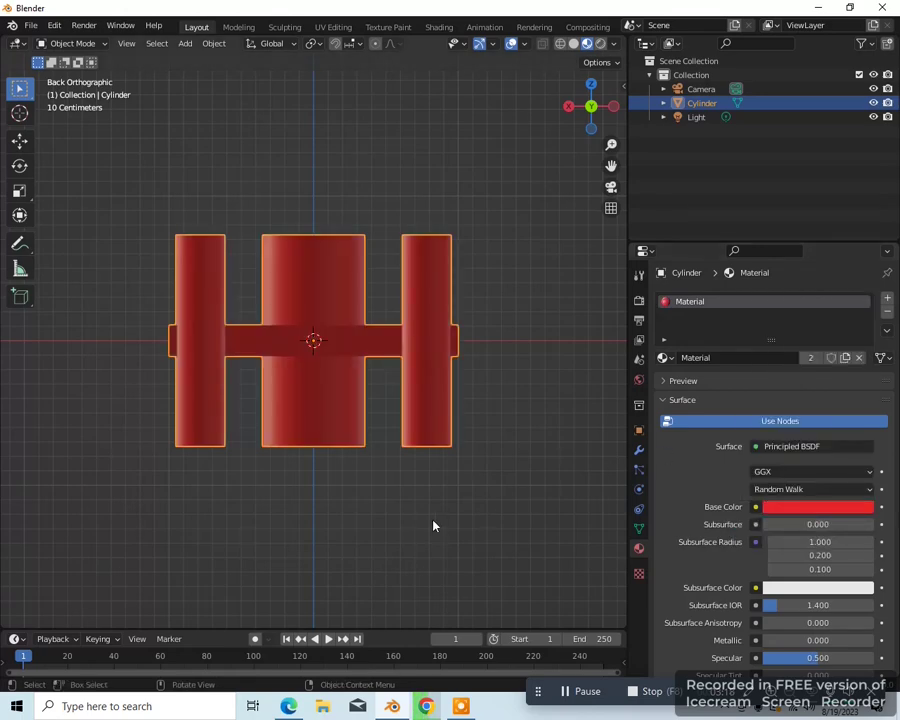
# Rotate the joined red object 90° about the X axis and 90° about the Z axis
pyautogui.press('KP_1')
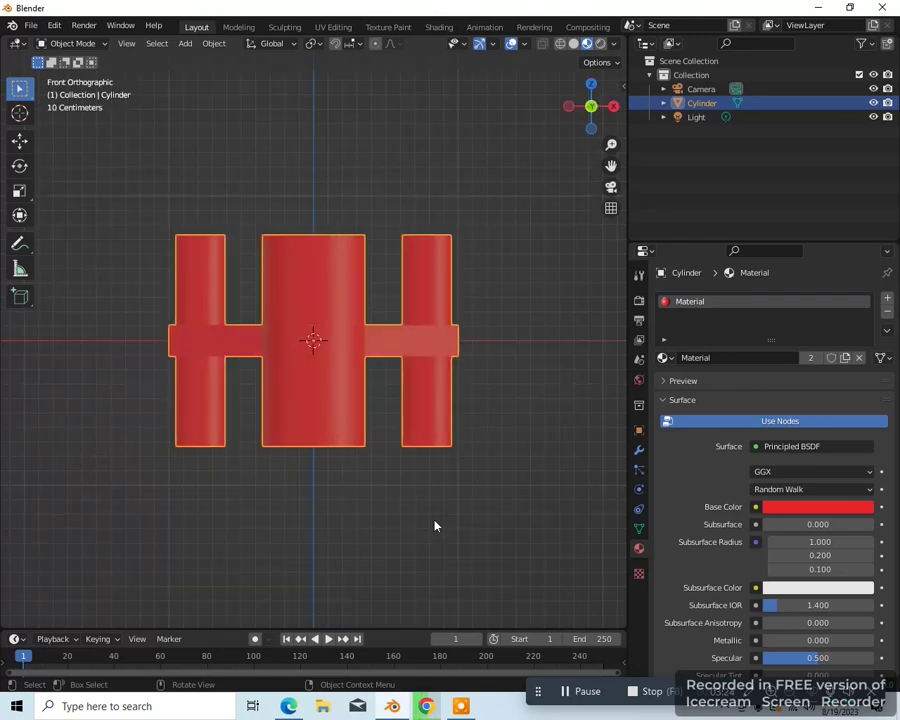
pyautogui.press('r')
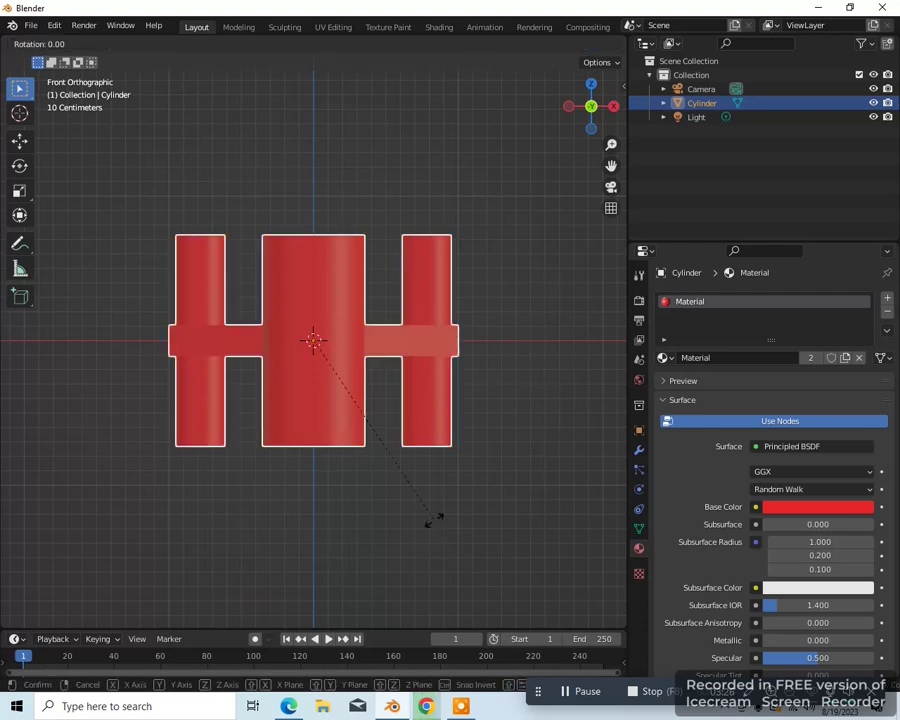
pyautogui.write('x90')
pyautogui.press('Return')
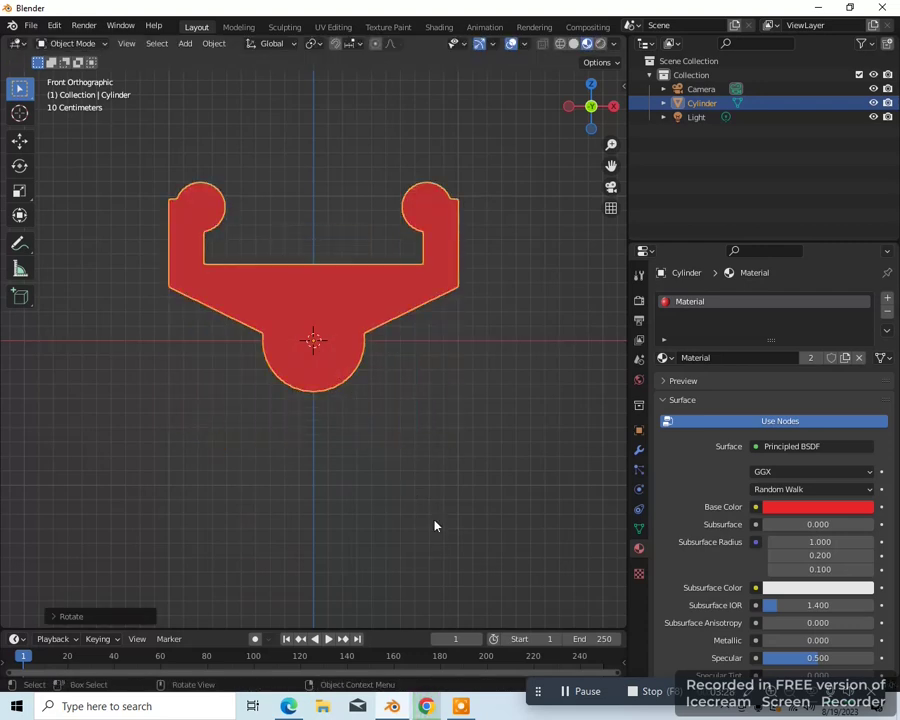
pyautogui.write('r')
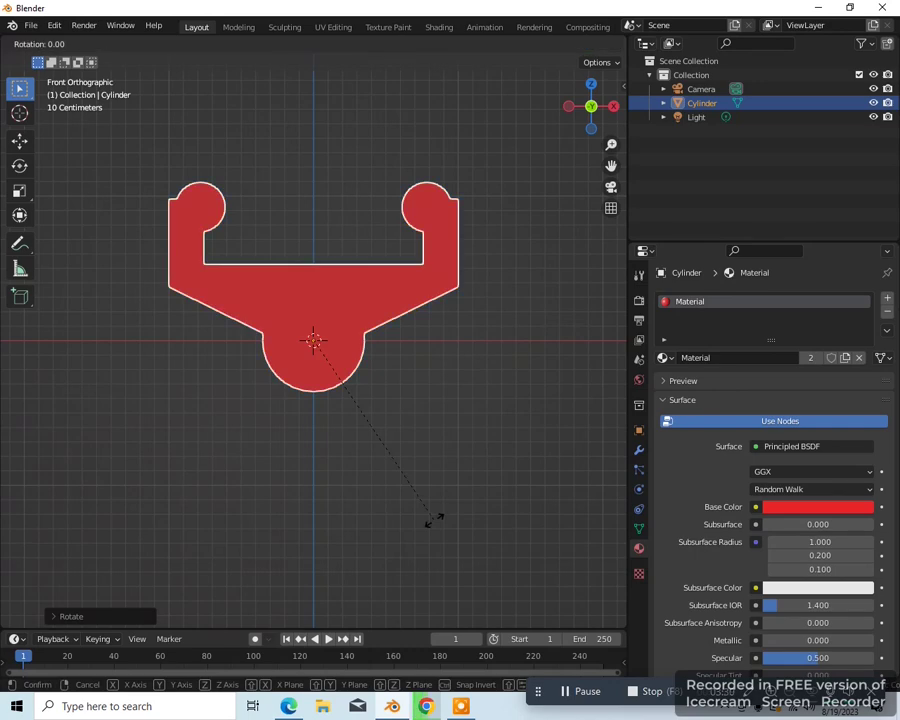
pyautogui.write('z90')
pyautogui.press('Return')
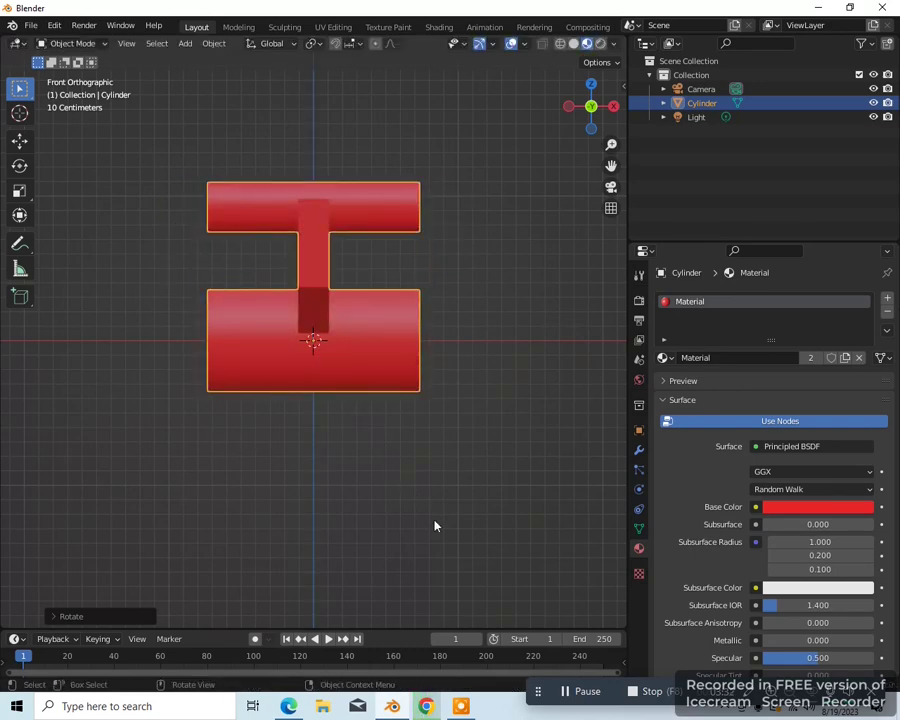
# Apply the rotation of the joined red object
pyautogui.press('KP_7')
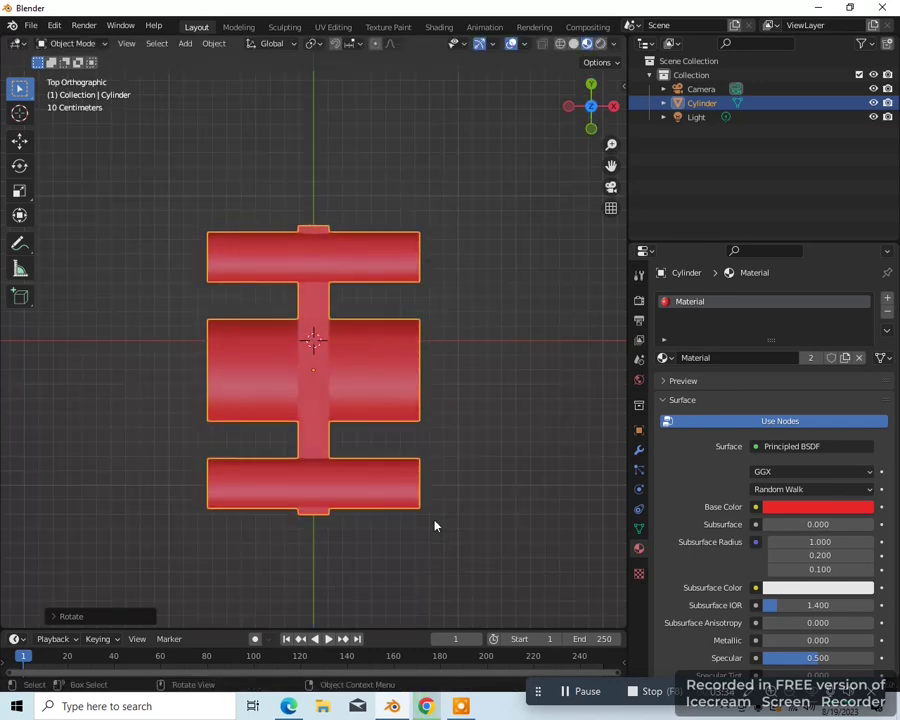
pyautogui.scroll(-2, 490, 510)
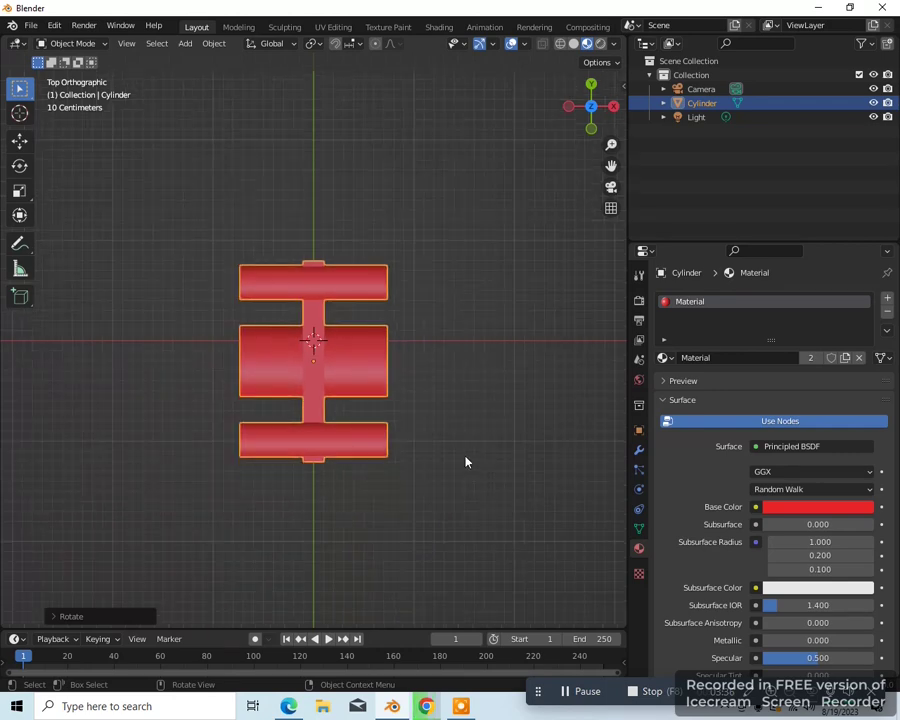
pyautogui.hotkey('ctrl', 'a')
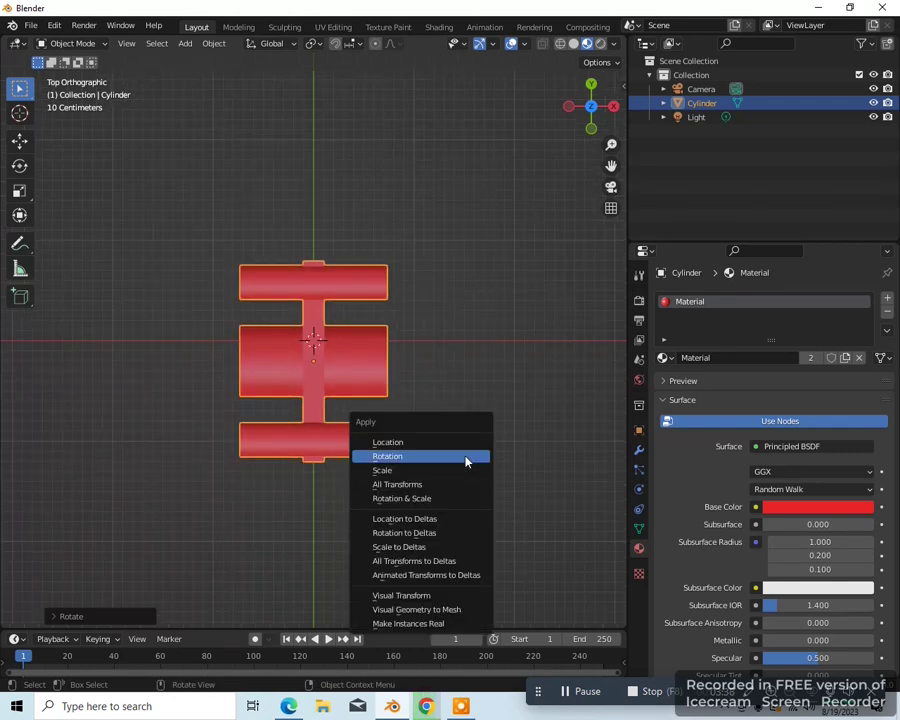
pyautogui.click(466, 457)
pyautogui.scroll(-3, 438, 458)
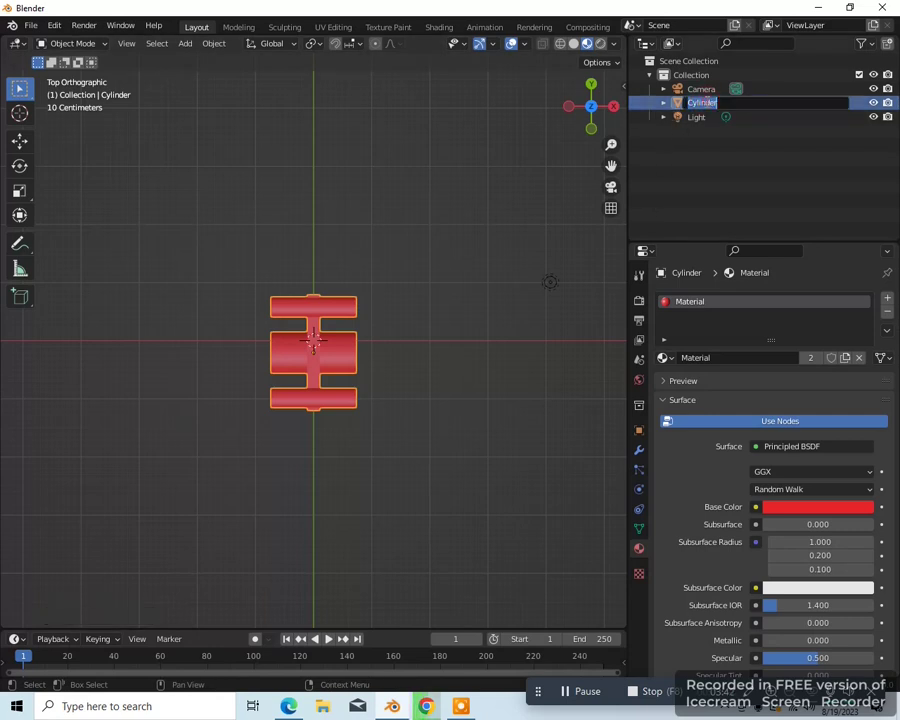
# Rename the joined object to "track" and hide it in the viewport
pyautogui.doubleClick(703, 103)
pyautogui.write('E')
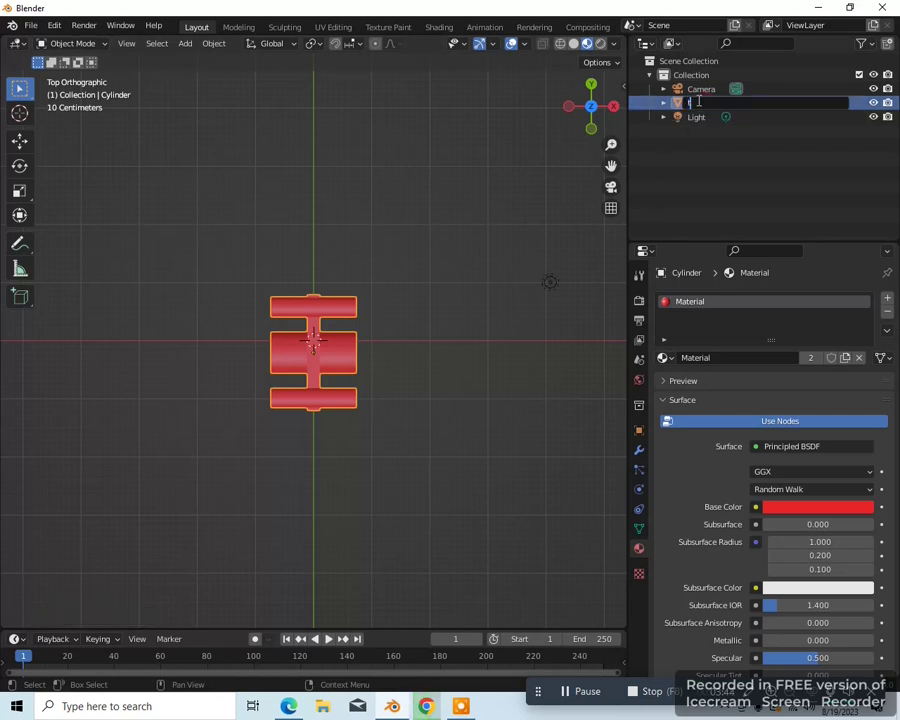
pyautogui.write('rack')
pyautogui.press('Return')
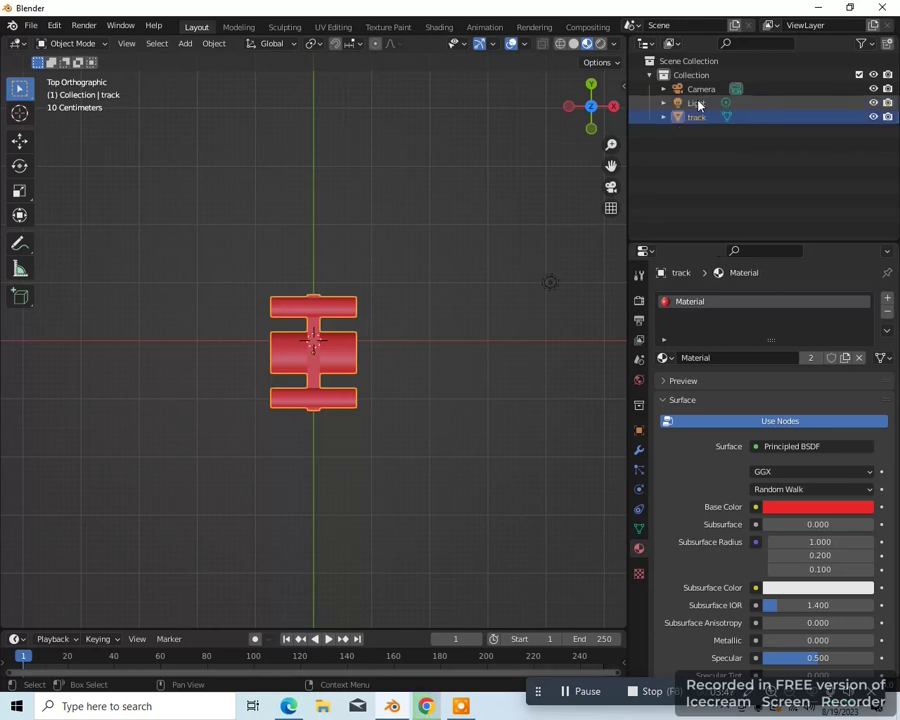
pyautogui.click(873, 117)
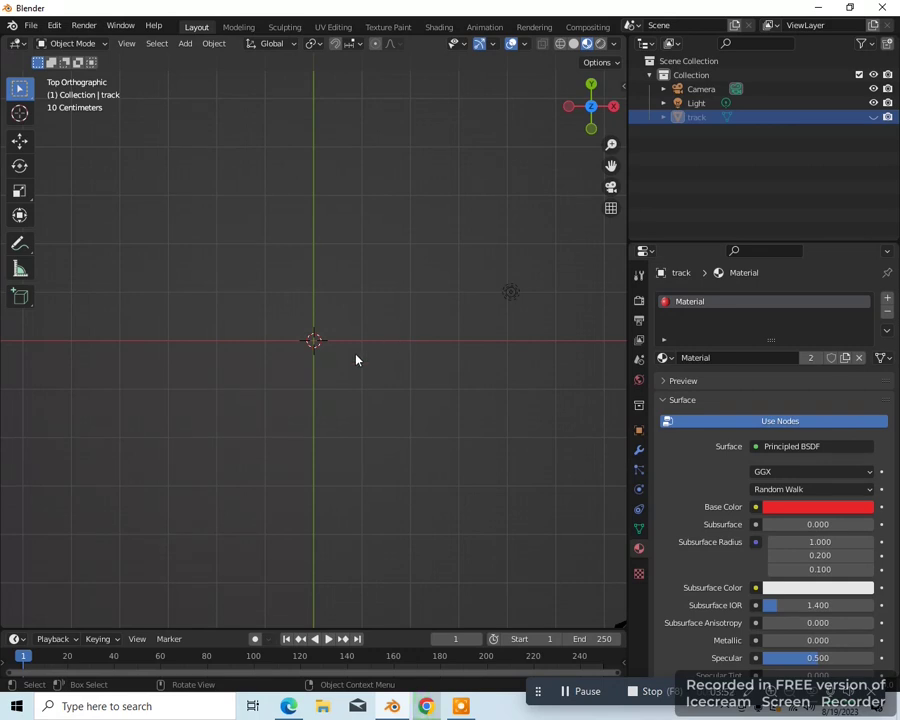
# Add a Path curve at the origin and open it for point editing
pyautogui.hotkey('shift', 'a')
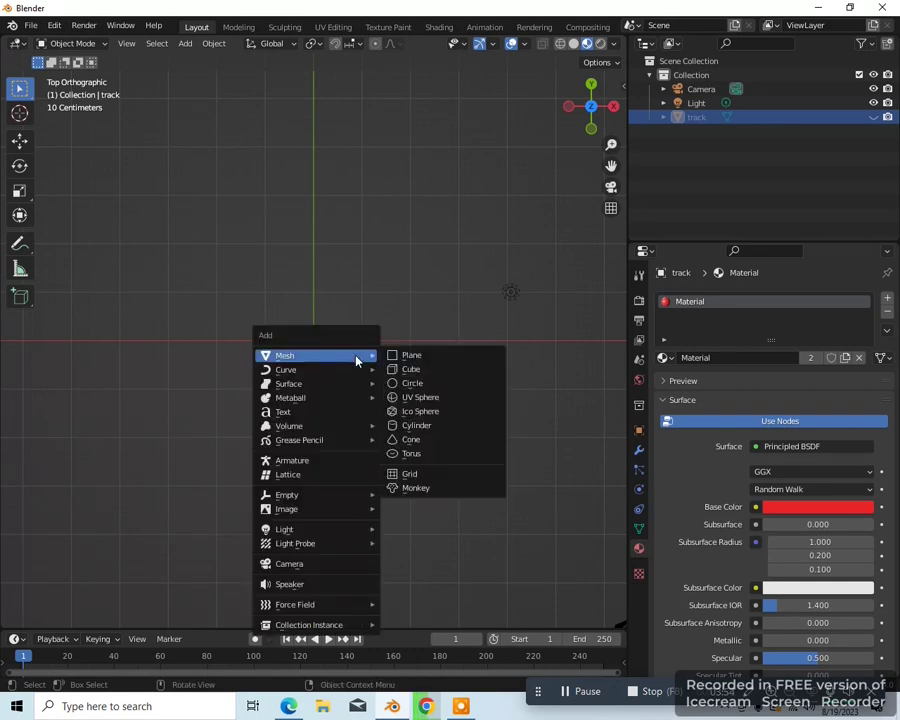
pyautogui.moveTo(327, 372)
pyautogui.click(410, 431)
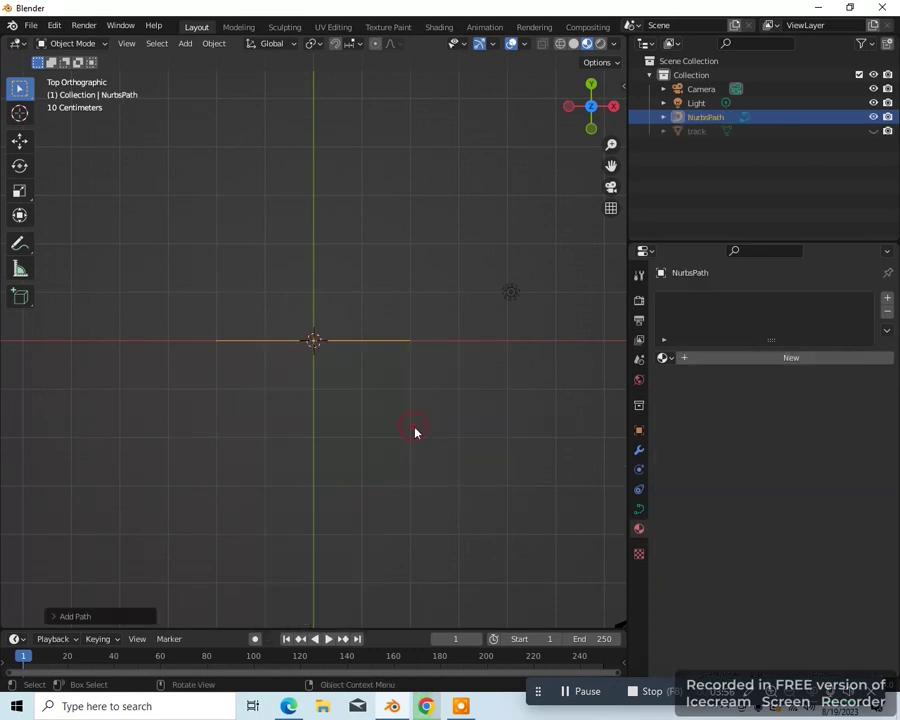
pyautogui.press('Tab')
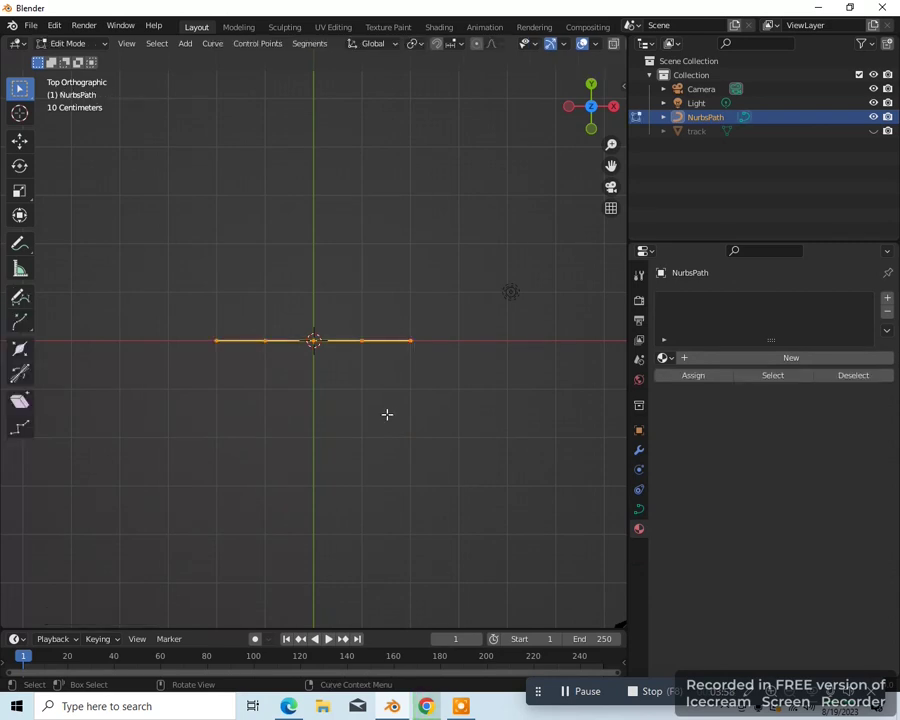
# Move the path's -X end point farther along -X and extrude two points bending toward -Y, the last segment about 2.7 m long
pyautogui.scroll(-2, 387, 414)
pyautogui.scroll(-3, 387, 414)
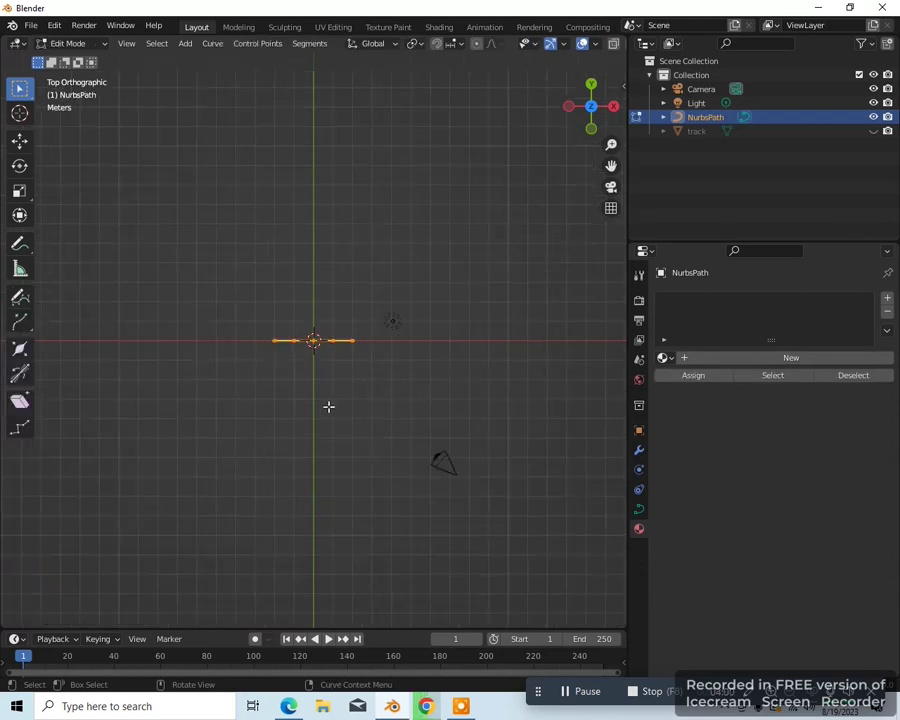
pyautogui.moveTo(263, 330); pyautogui.dragTo(284, 355)
pyautogui.press('g')
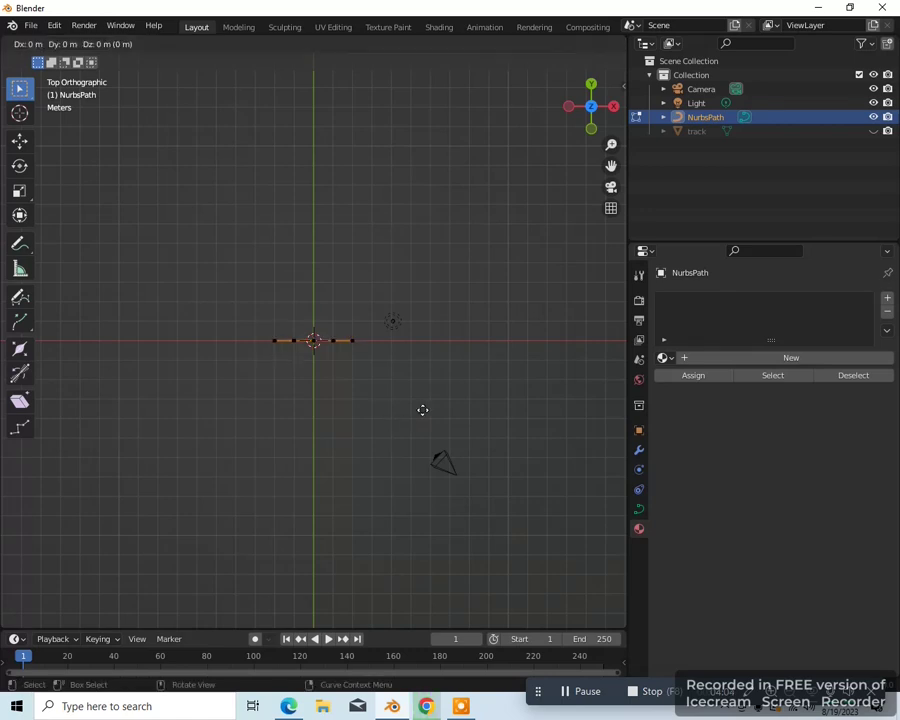
pyautogui.click(329, 410)
pyautogui.press('e')
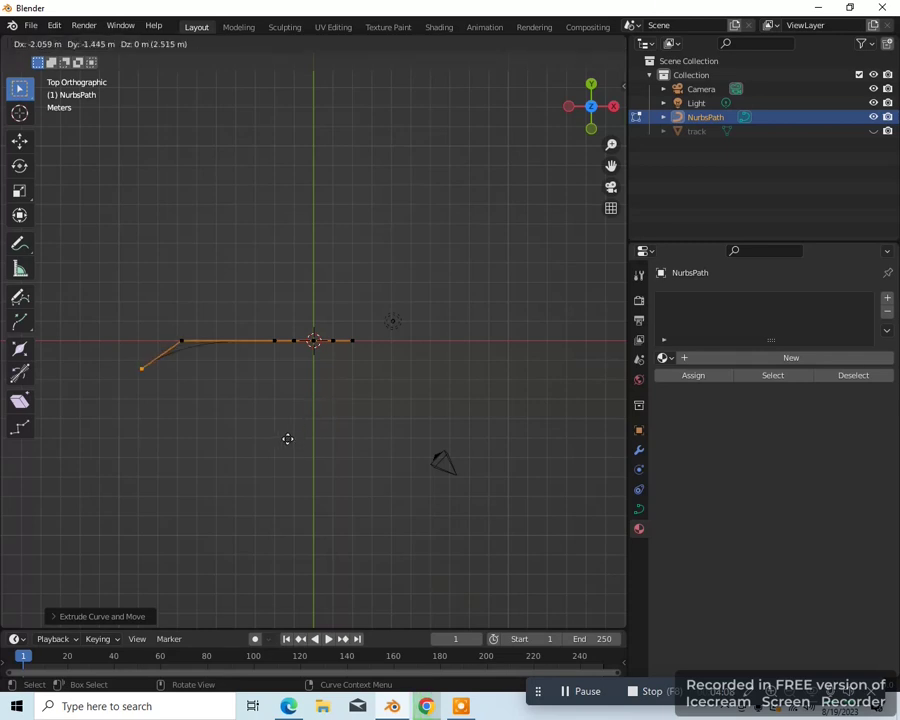
pyautogui.click(279, 439)
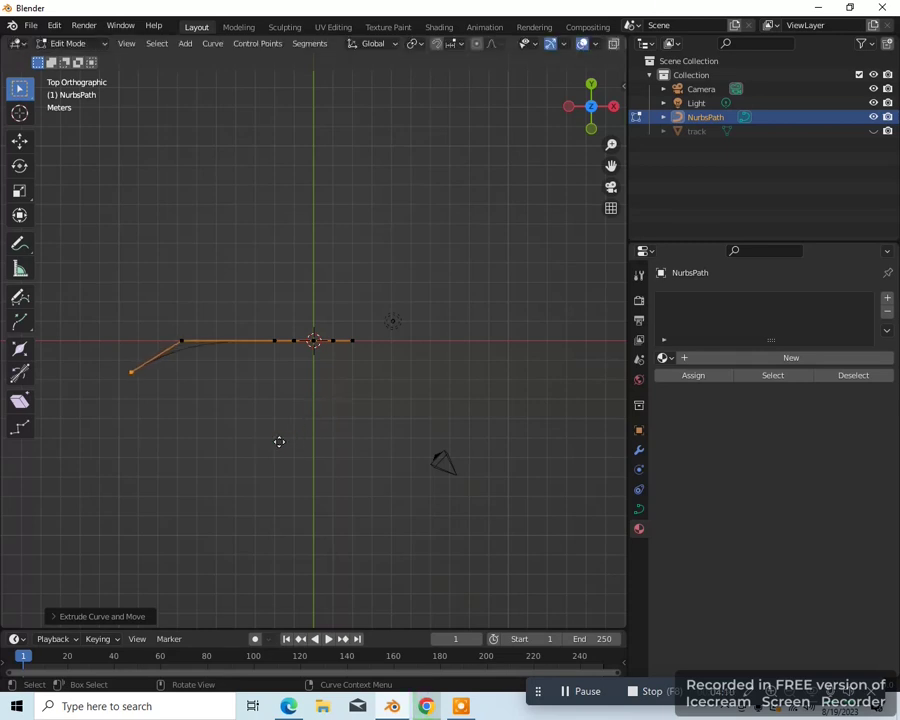
pyautogui.press('e')
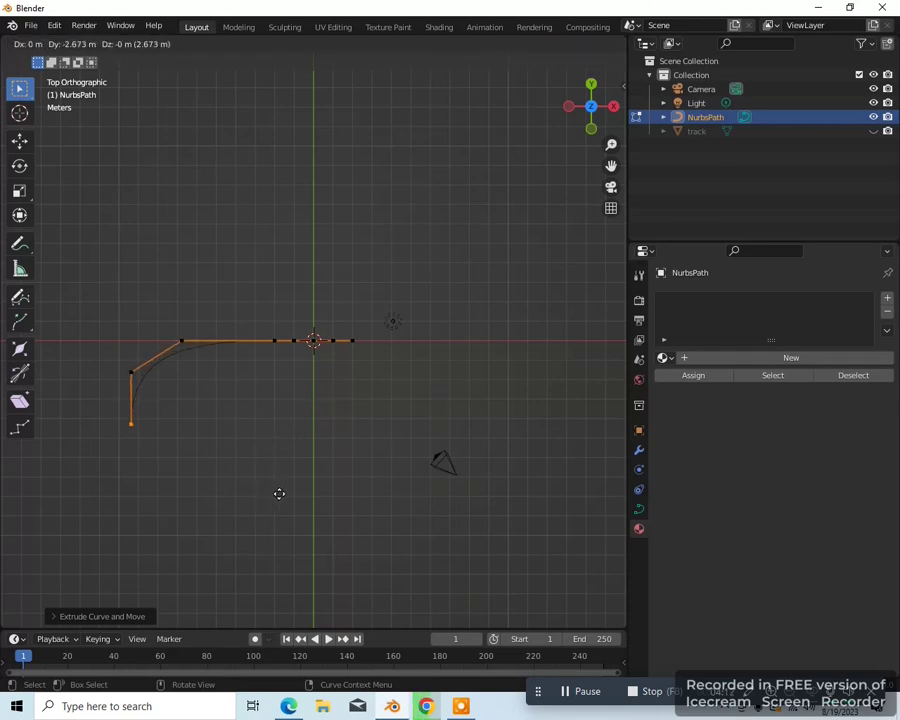
pyautogui.click(279, 493)
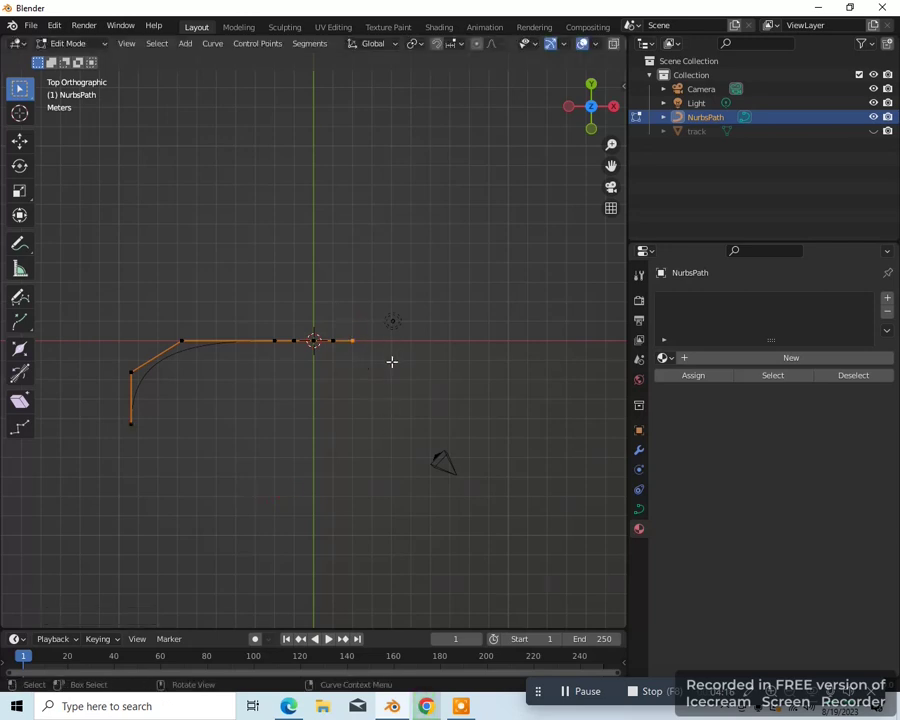
# From the path's +X end, extrude a diagonal segment toward +X and +Y and two straight segments along +Y, the last about 3.2 m
pyautogui.press('e')
pyautogui.click(430, 326)
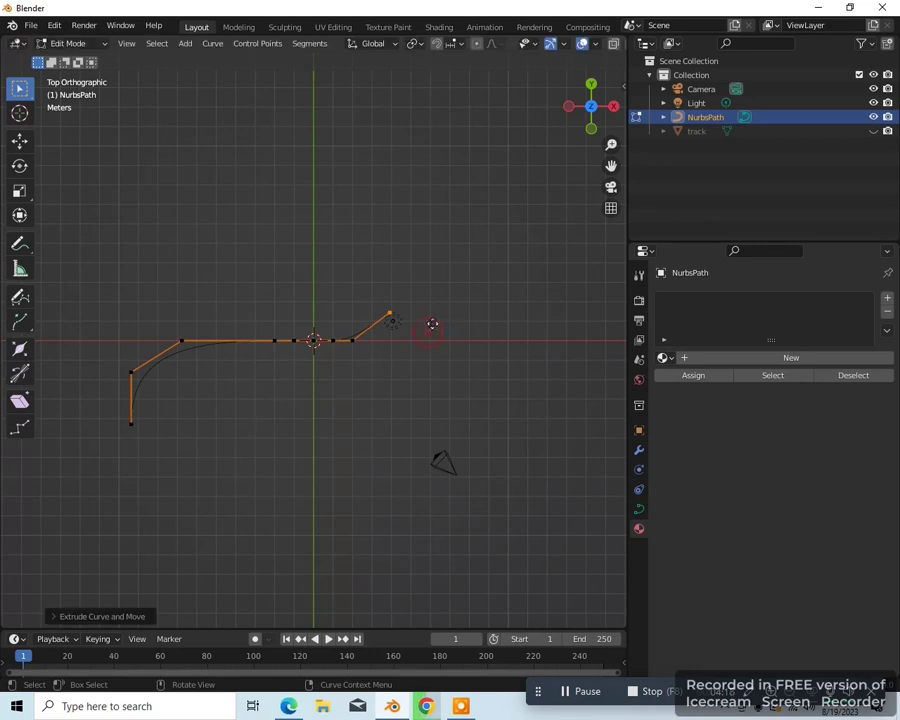
pyautogui.press('e')
pyautogui.click(428, 254)
pyautogui.press('e')
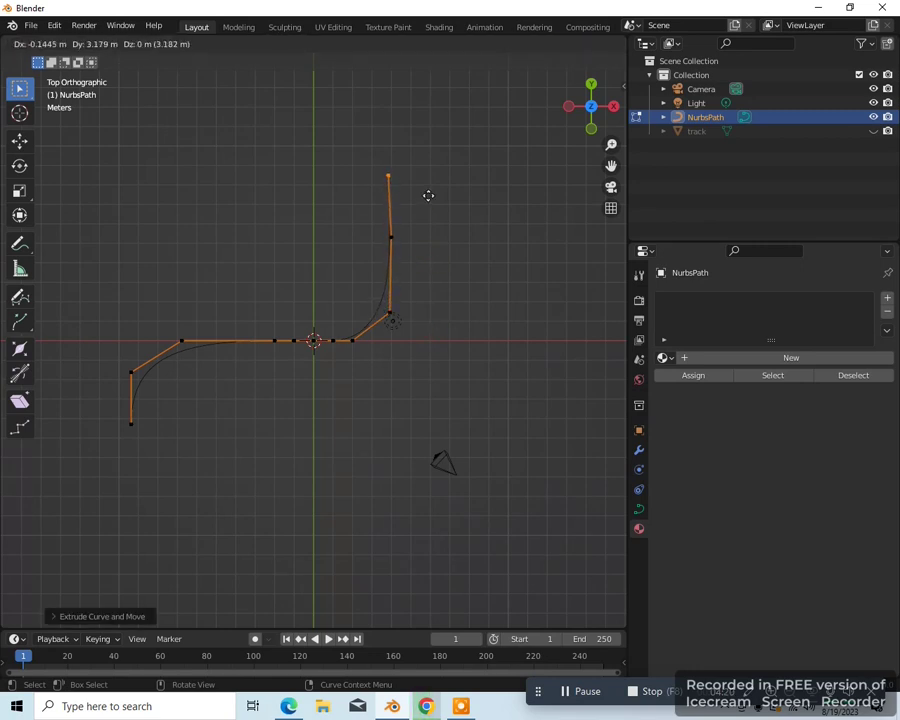
pyautogui.click(426, 194)
# Continue the curve as a rounded turn with about 3.8 m along +X, ending in a long straight segment toward -Y
pyautogui.press('e')
pyautogui.click(462, 160)
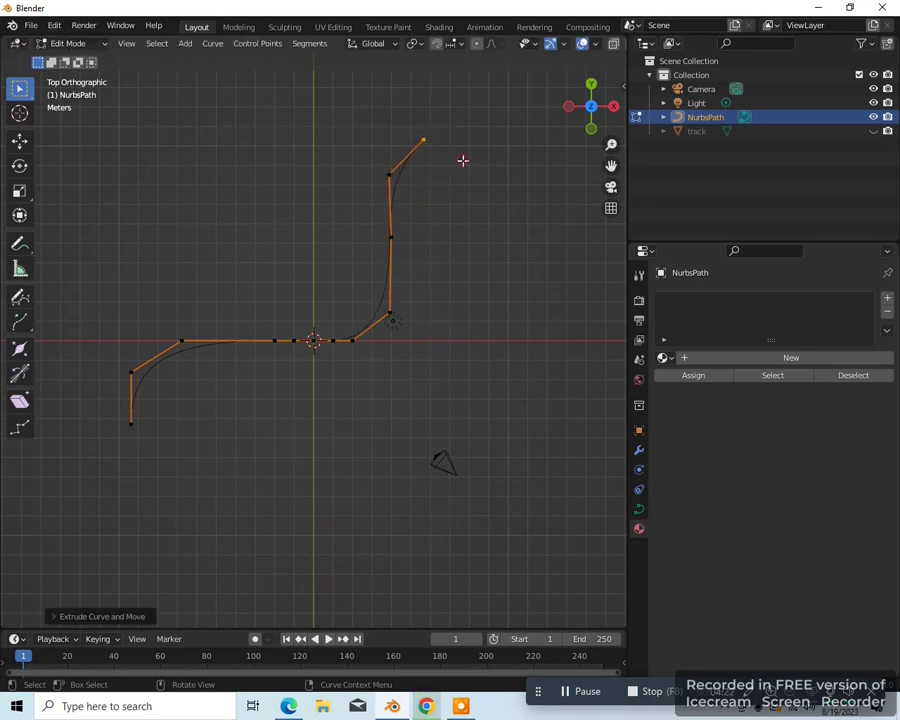
pyautogui.press('e')
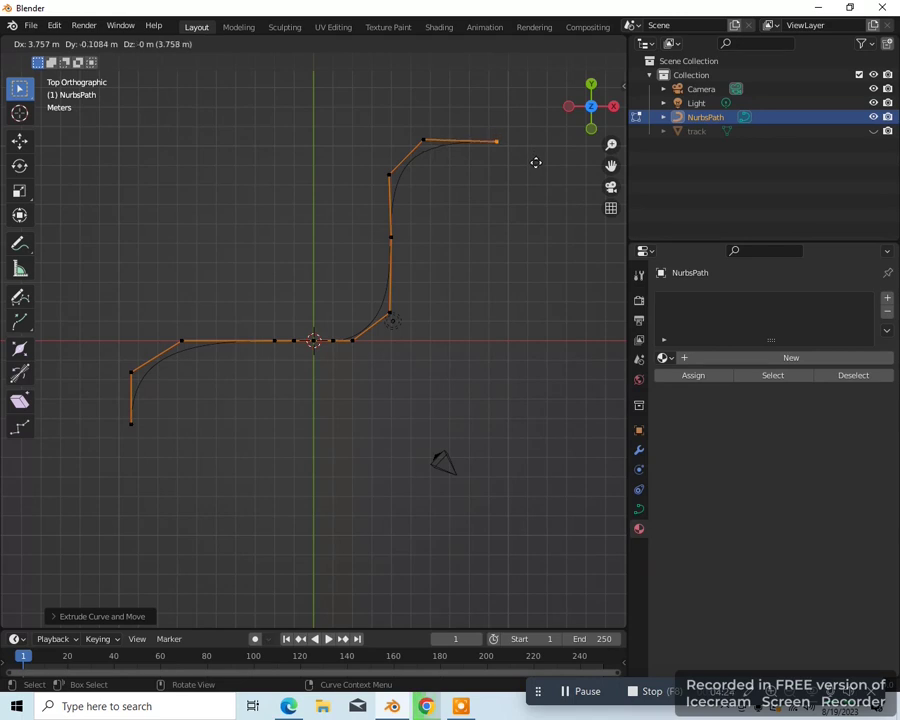
pyautogui.click(536, 162)
pyautogui.press('e')
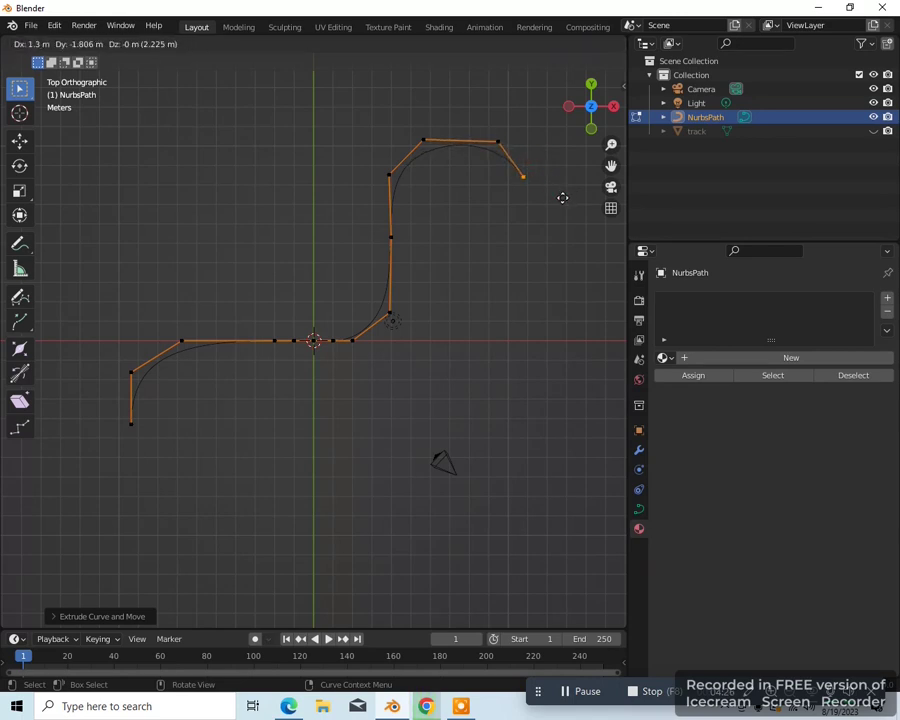
pyautogui.click(552, 484)
# Extrude a diagonal corner of about 3 m toward -X and -Y, followed by a straight segment about 7.1 m along -X
pyautogui.press('e')
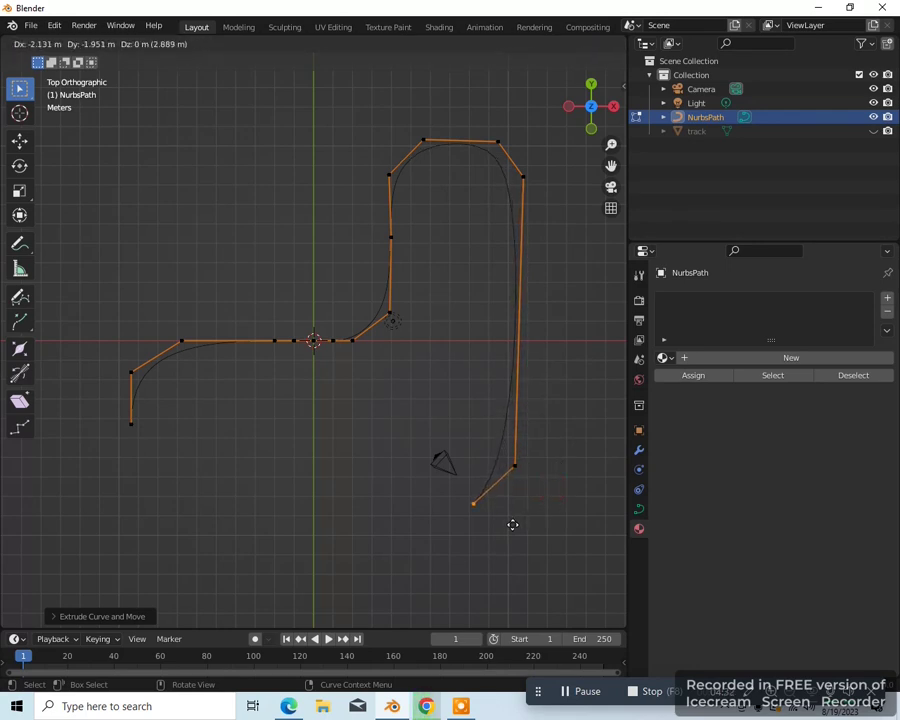
pyautogui.click(512, 528)
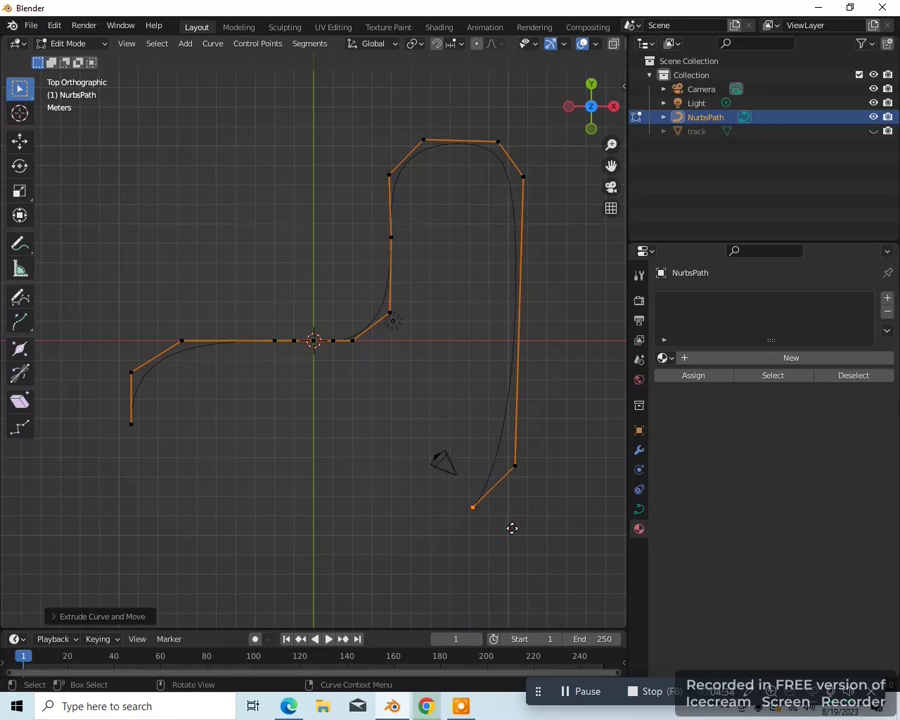
pyautogui.press('e')
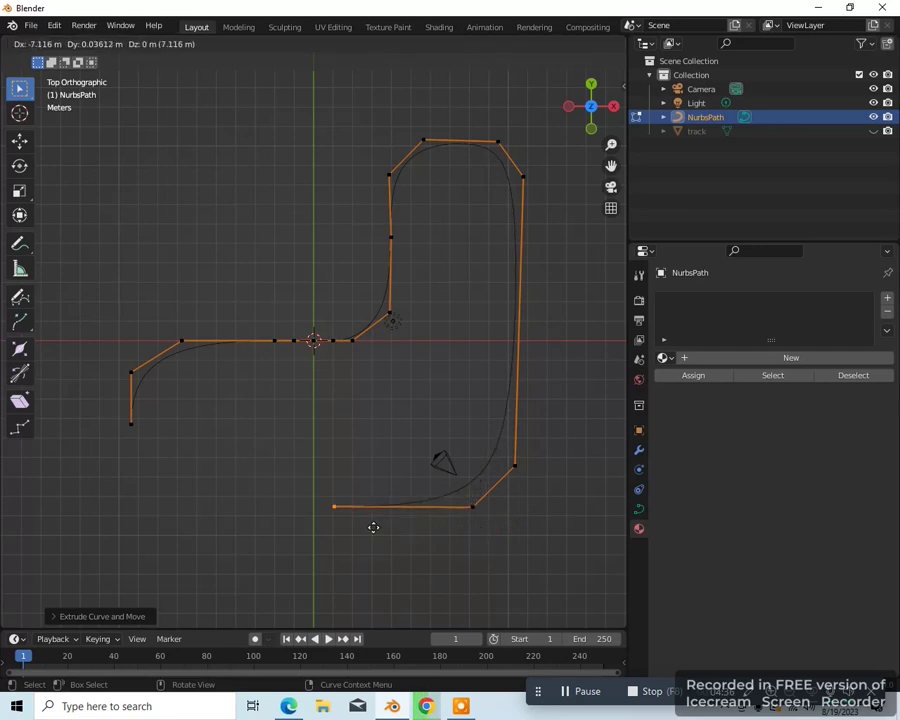
pyautogui.click(373, 529)
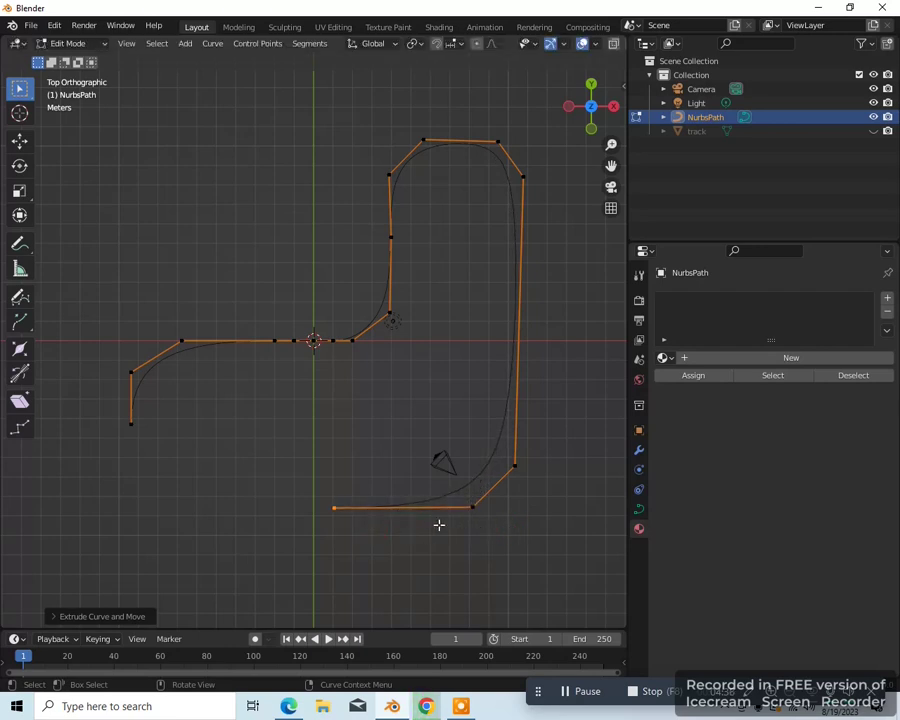
# In front view, raise the curve's end point toward -X and extrude two points upward from it, the first segment about 4.3 m
pyautogui.press('KP_1')
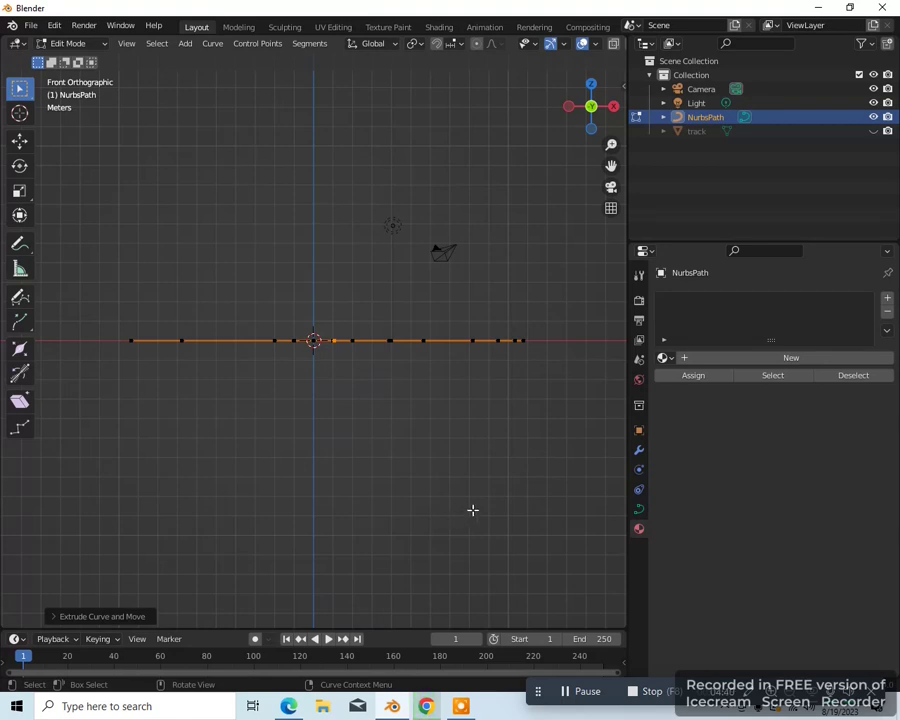
pyautogui.press('e')
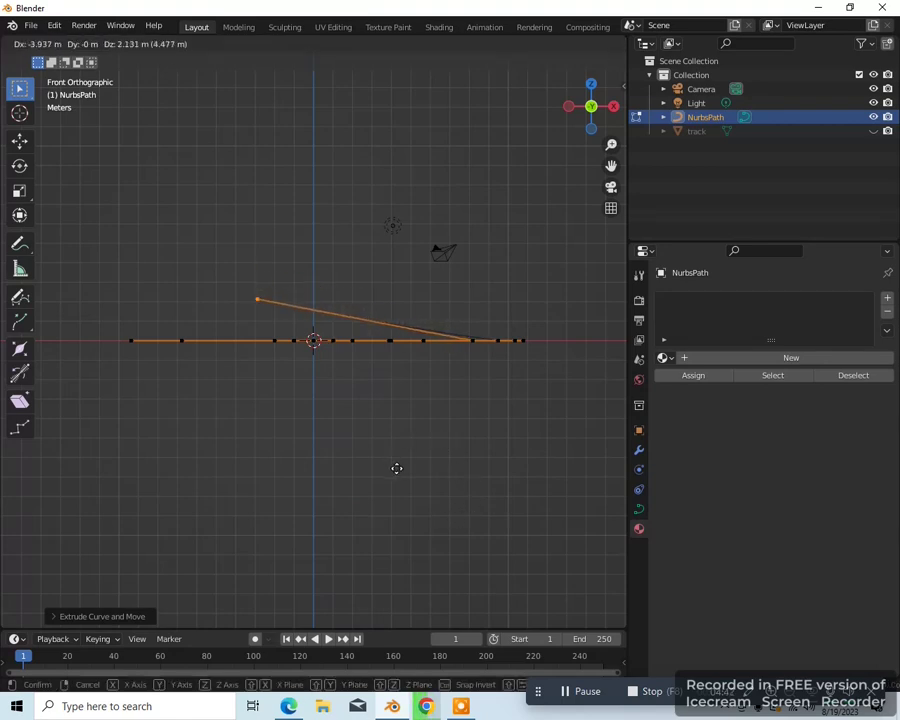
pyautogui.click(403, 472)
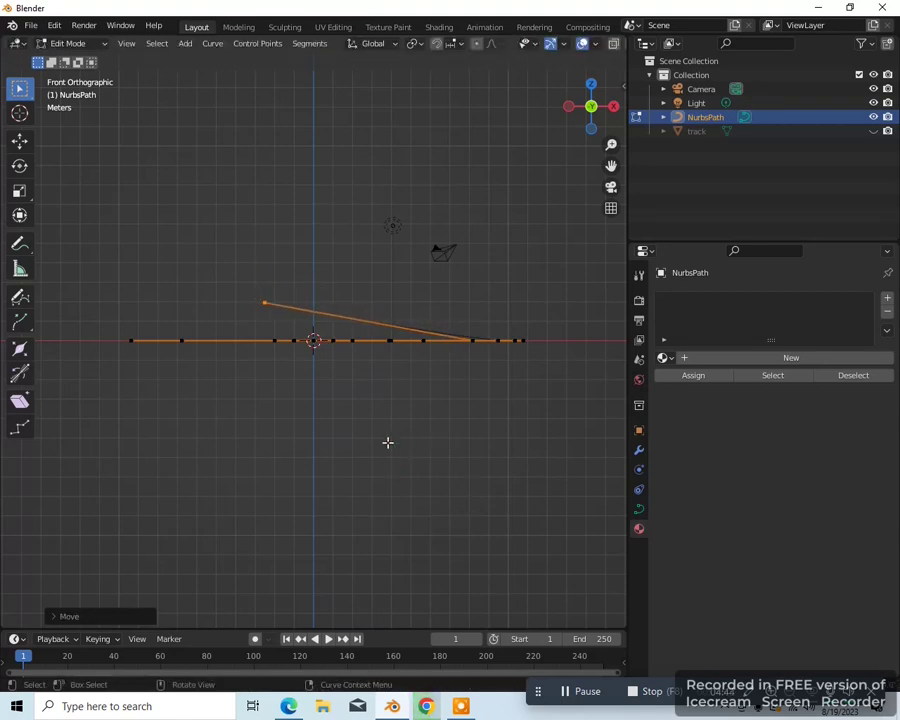
pyautogui.press('e')
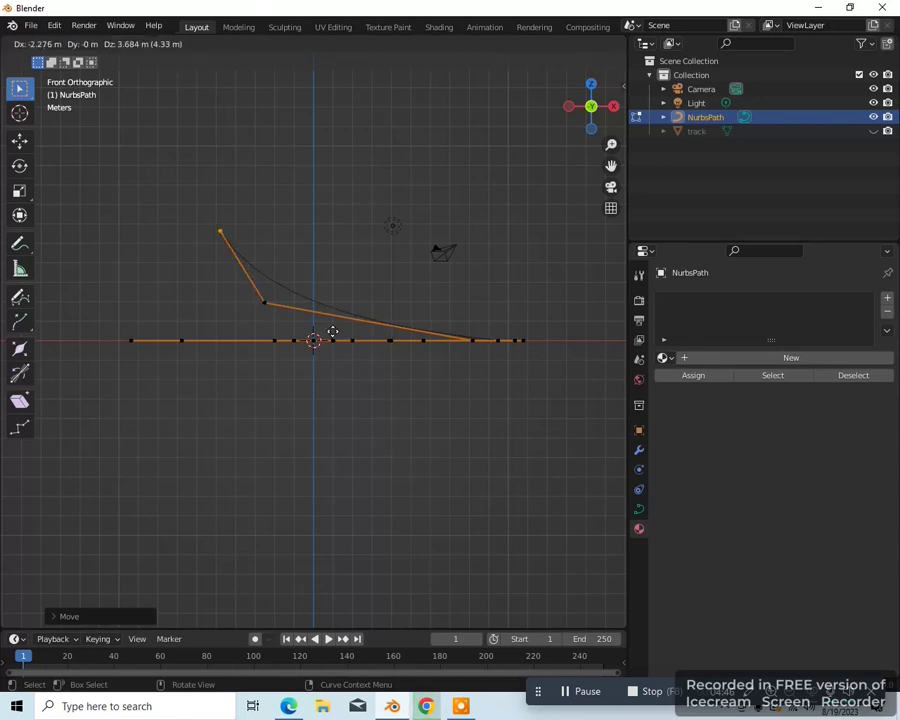
pyautogui.click(329, 326)
pyautogui.press('e')
pyautogui.click(345, 251)
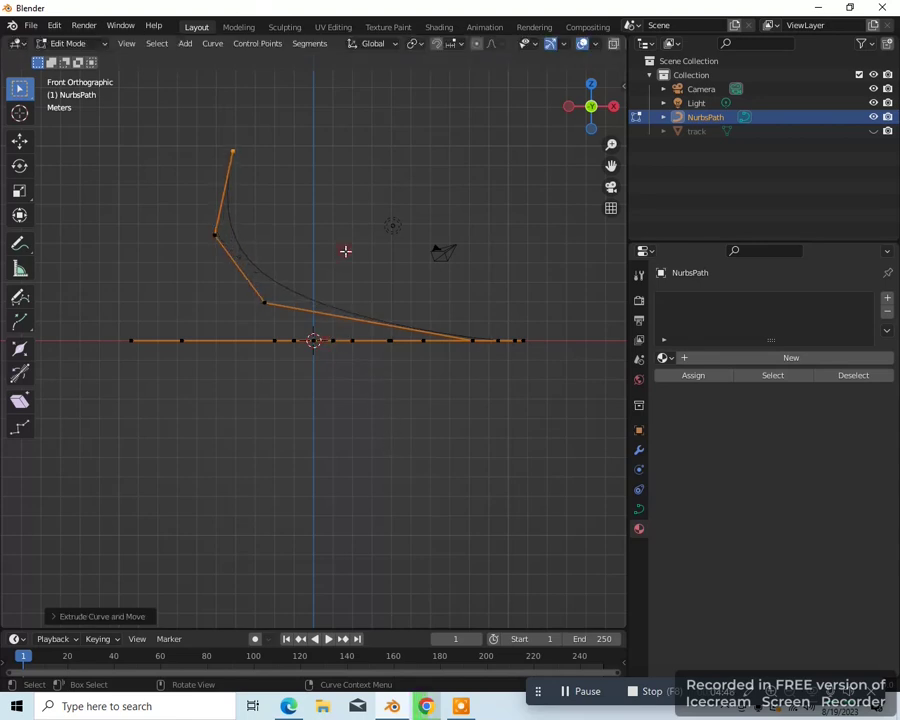
# Extrude the loop's top from the curve's end: a diagonal toward +X and +Z, about 3.7 m along +X, and a diagonal downward
pyautogui.press('e')
pyautogui.click(408, 211)
pyautogui.press('e')
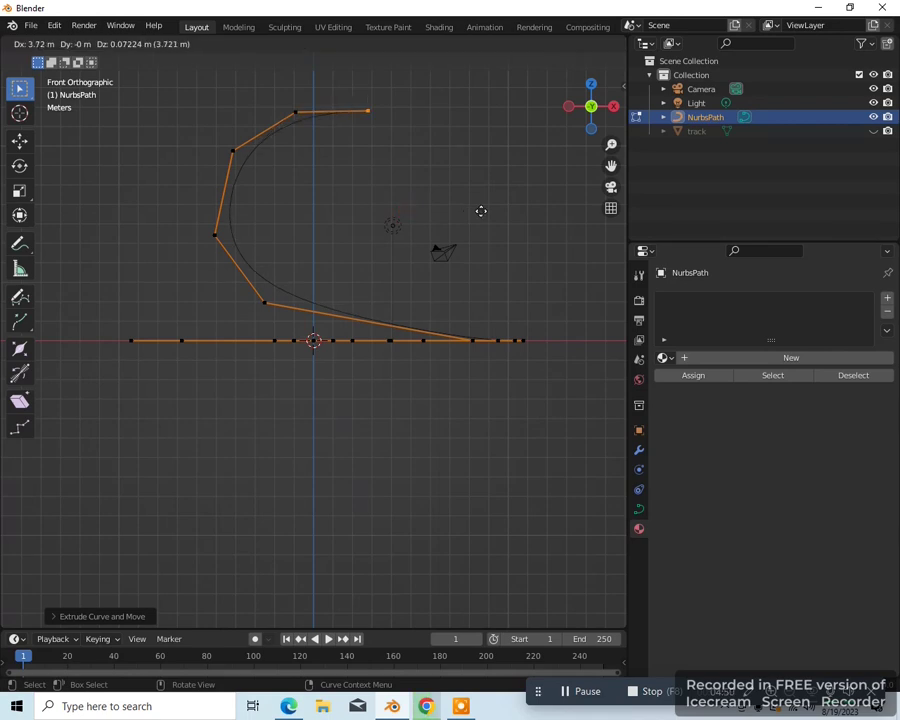
pyautogui.click(482, 211)
pyautogui.press('e')
pyautogui.click(532, 258)
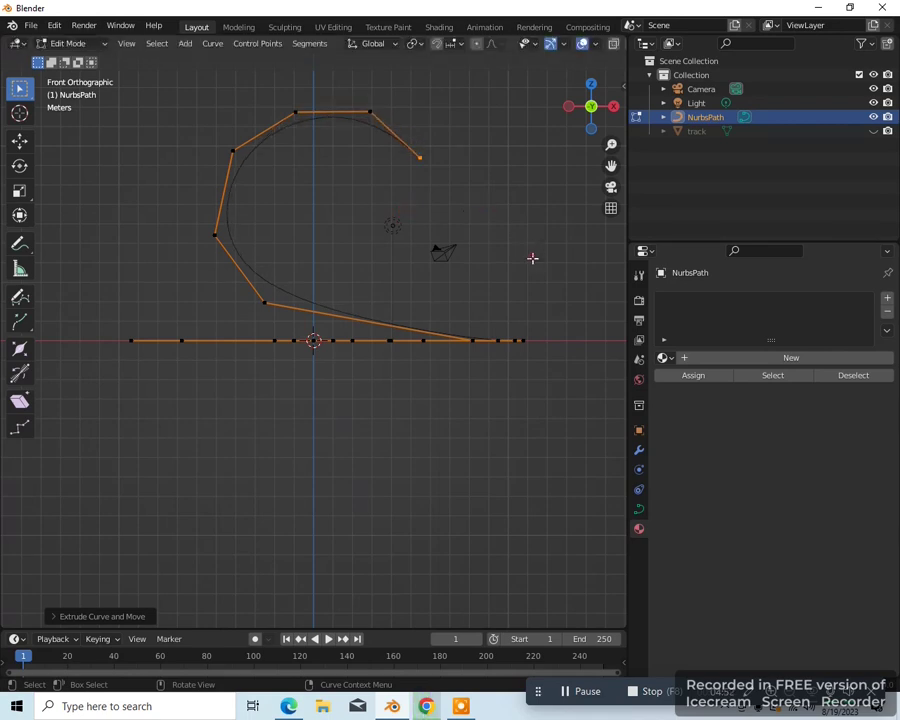
# Close the vertical loop by extruding a steep segment downward and two diagonals toward -X, ending at ground level on the X axis
pyautogui.press('e')
pyautogui.click(538, 341)
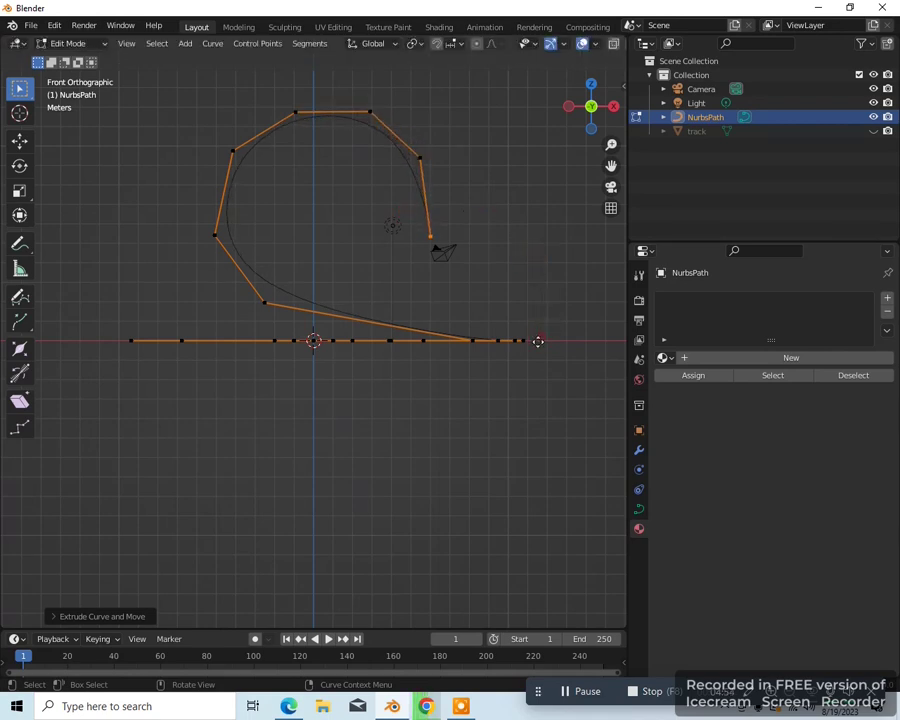
pyautogui.press('e')
pyautogui.click(487, 395)
pyautogui.press('e')
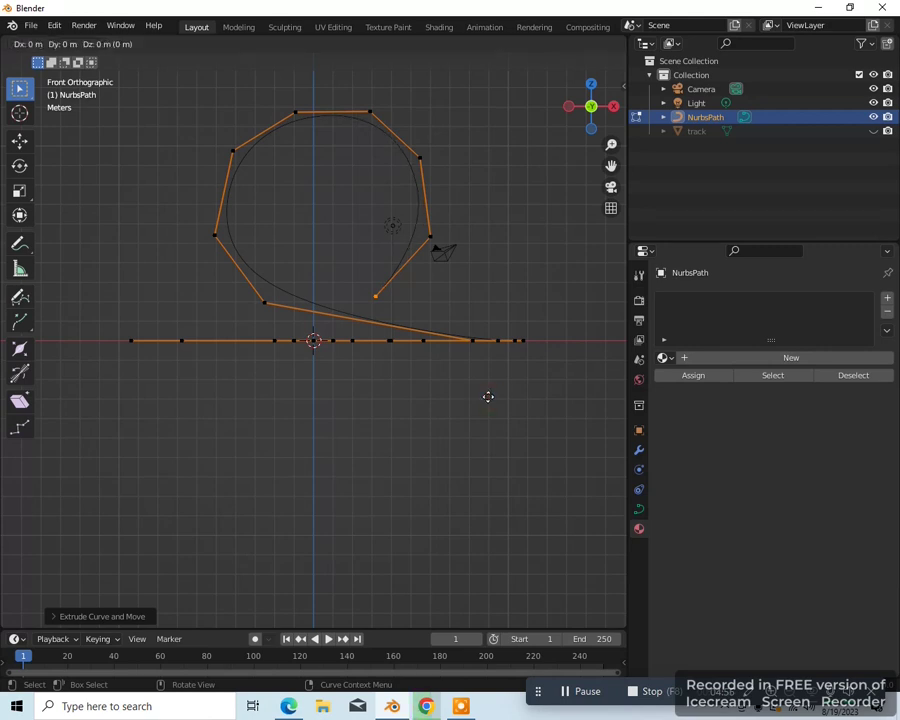
pyautogui.click(348, 441)
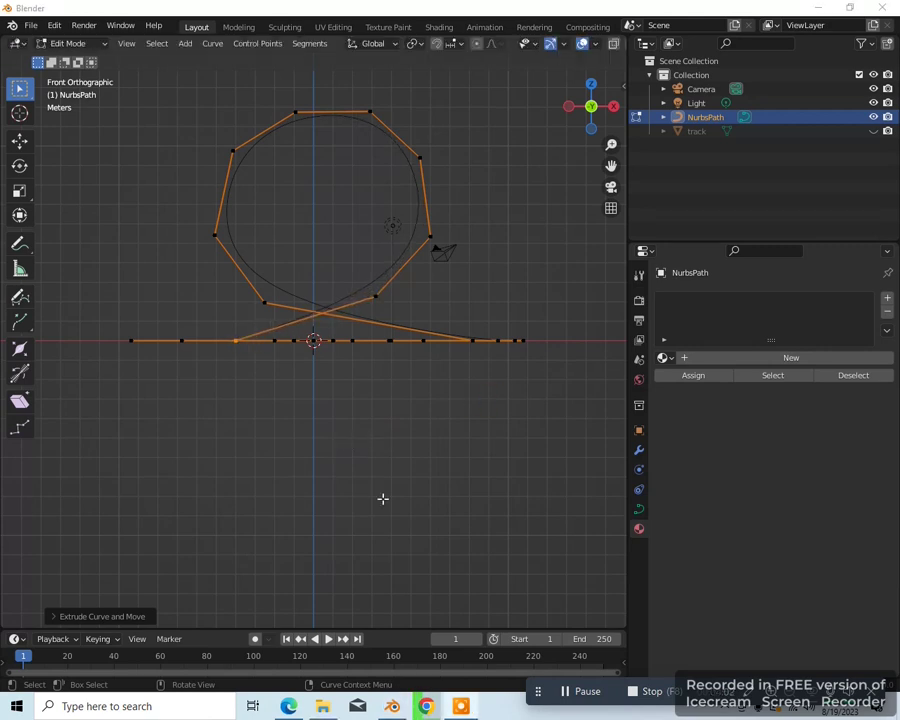
# Select the last six control points of the loop and move them toward -Y to separate its exit from its entry
pyautogui.moveTo(359, 481); pyautogui.dragTo(454, 524, button='middle')
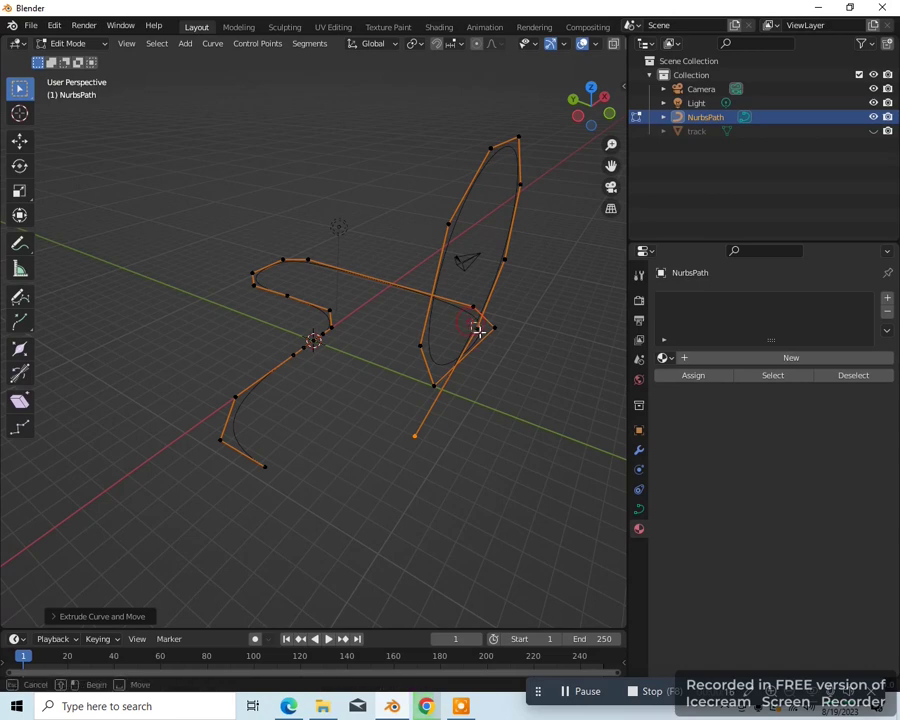
pyautogui.keyDown('shift'); pyautogui.click(517, 181); pyautogui.keyUp('shift')
pyautogui.keyDown('shift'); pyautogui.click(519, 140); pyautogui.keyUp('shift')
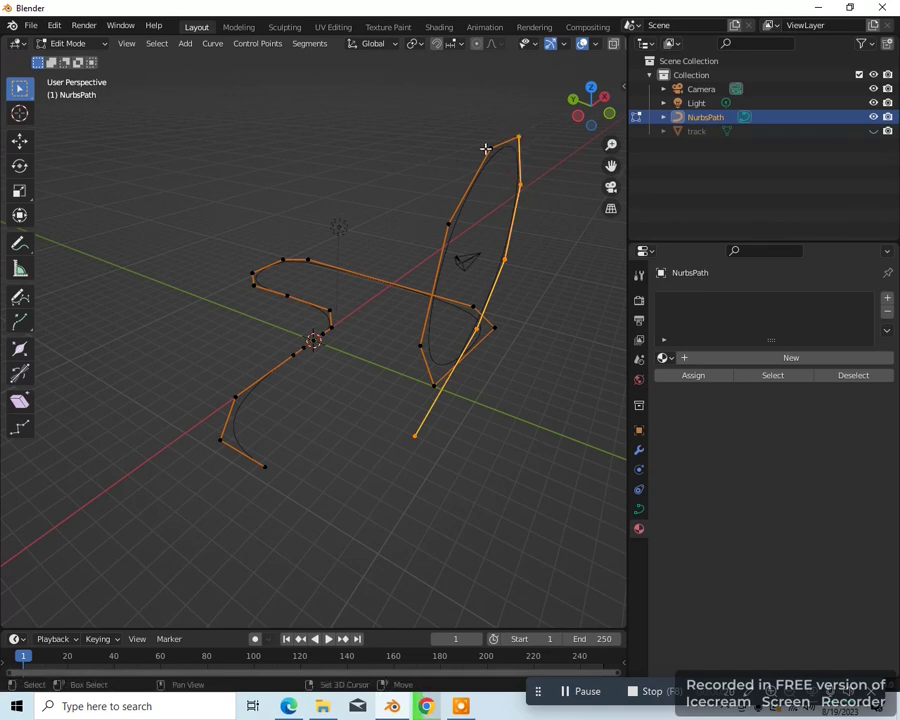
pyautogui.keyDown('shift'); pyautogui.click(489, 147); pyautogui.keyUp('shift')
pyautogui.moveTo(530, 442)
pyautogui.mouseDown(button='middle')
pyautogui.moveTo(536, 446)
pyautogui.moveTo(536, 430)
pyautogui.mouseUp(button='middle')
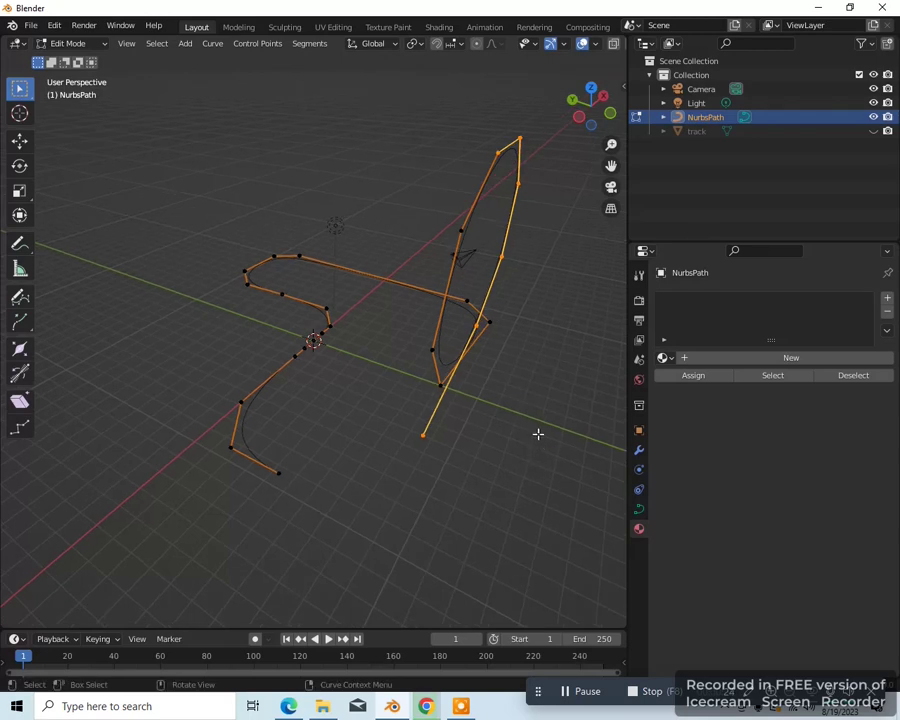
pyautogui.press('g')
pyautogui.press('y')
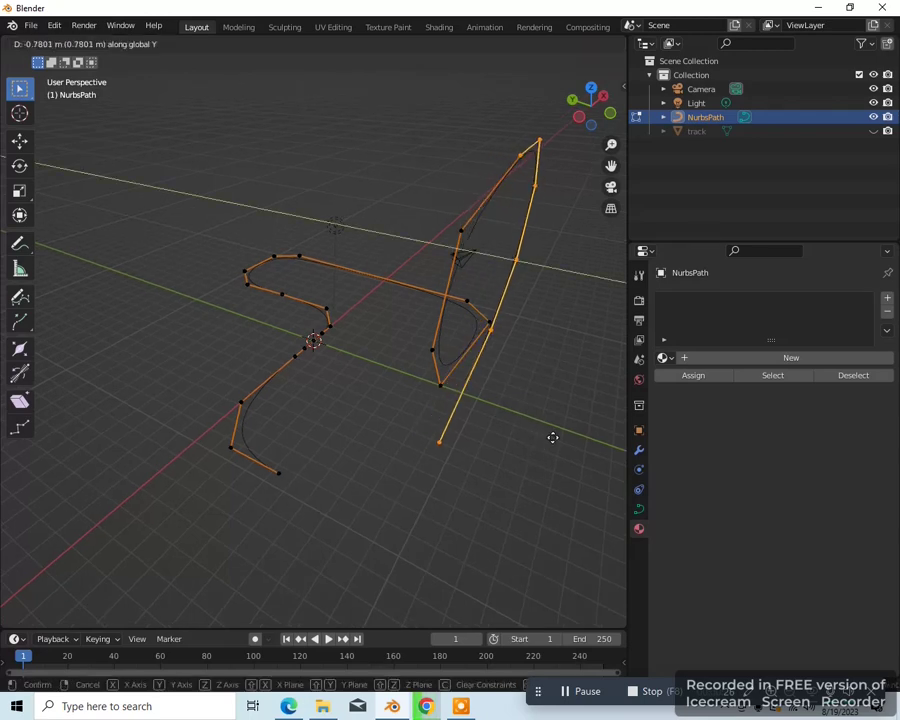
pyautogui.click(561, 441)
pyautogui.moveTo(561, 441); pyautogui.dragTo(456, 474, button='middle')
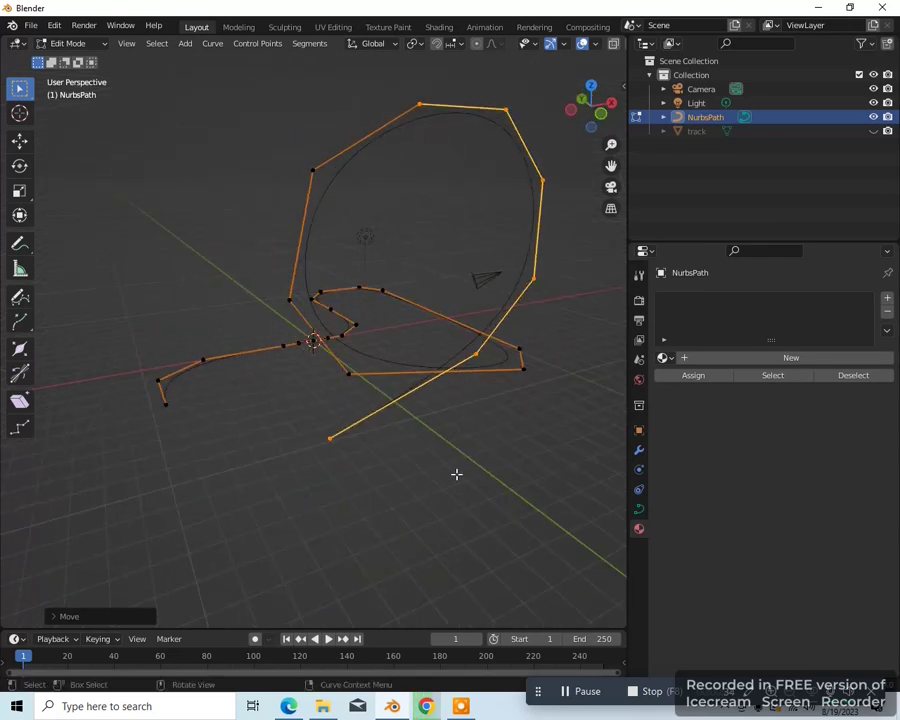
# In top view, extrude the loop's exit end along -X, diagonally toward -X and +Y, and about 3.1 m along +Y to the curve's start
pyautogui.press('KP_7')
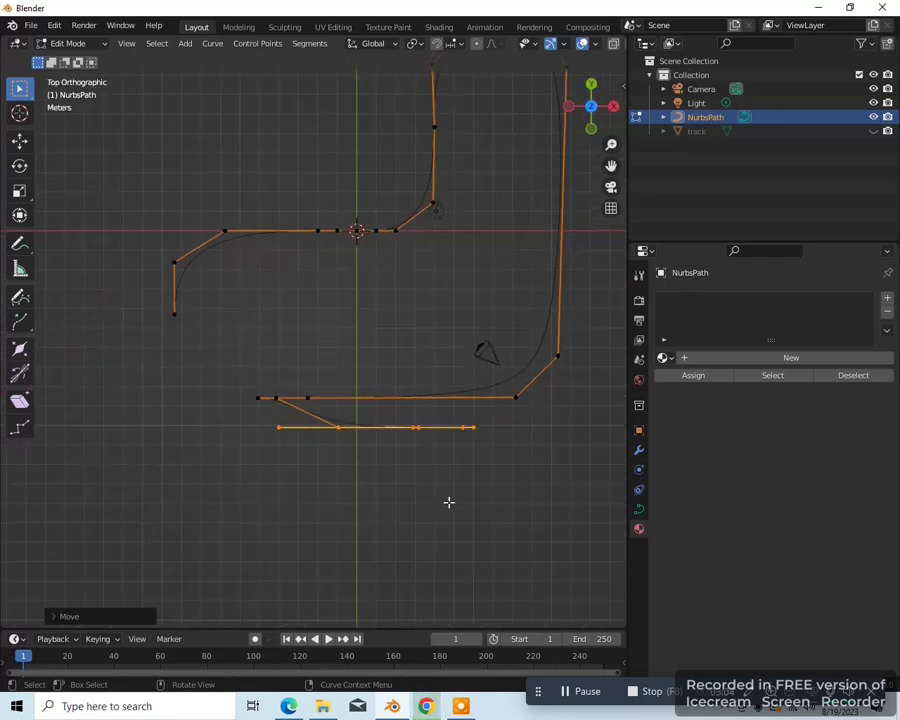
pyautogui.moveTo(257, 416); pyautogui.dragTo(302, 462)
pyautogui.press('g')
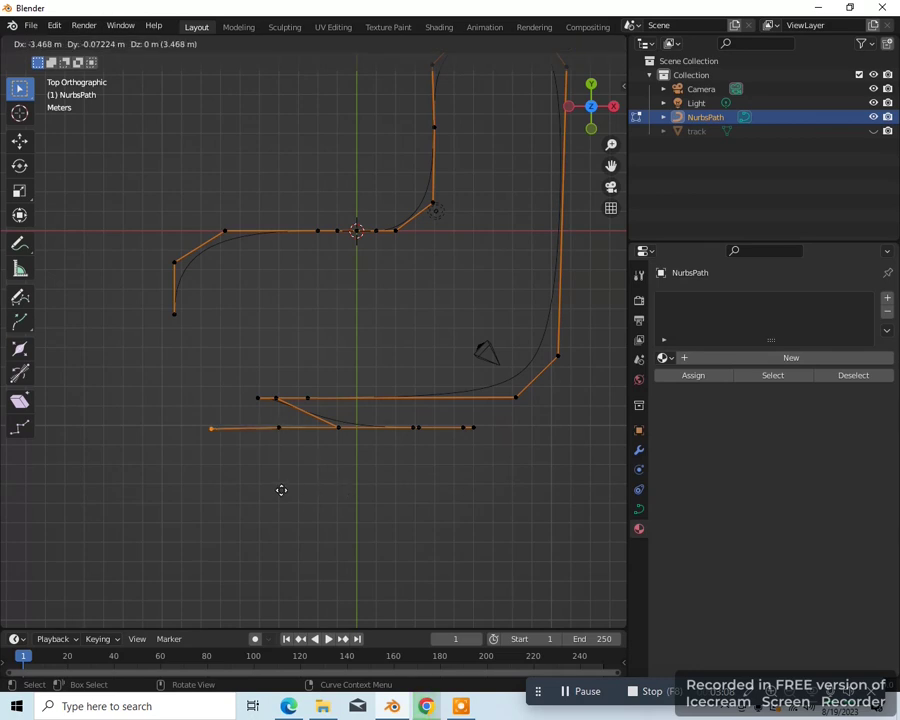
pyautogui.click(276, 486)
pyautogui.press('e')
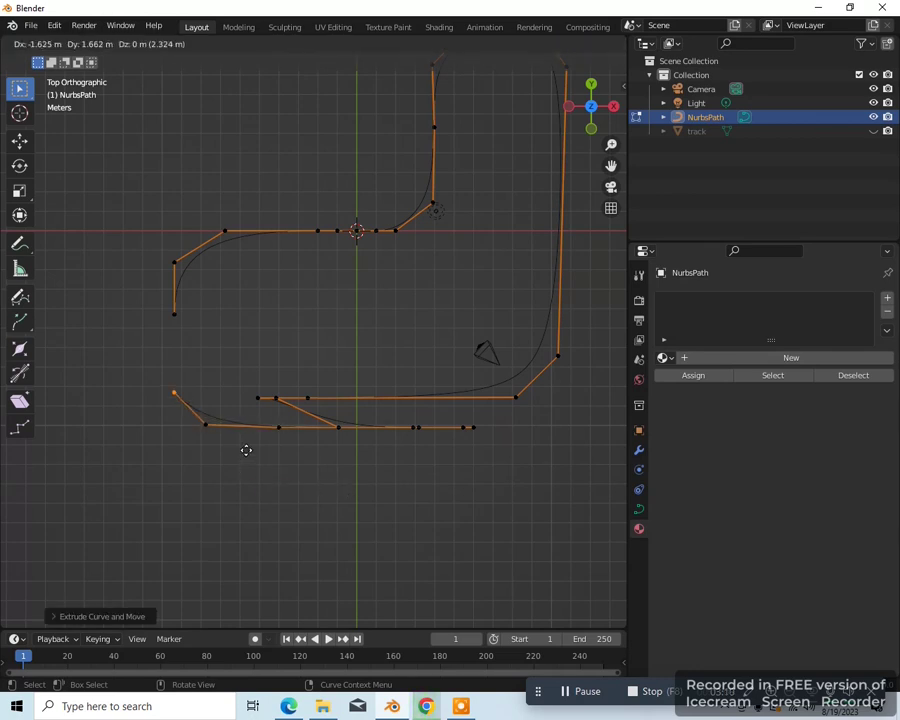
pyautogui.click(248, 449)
pyautogui.press('e')
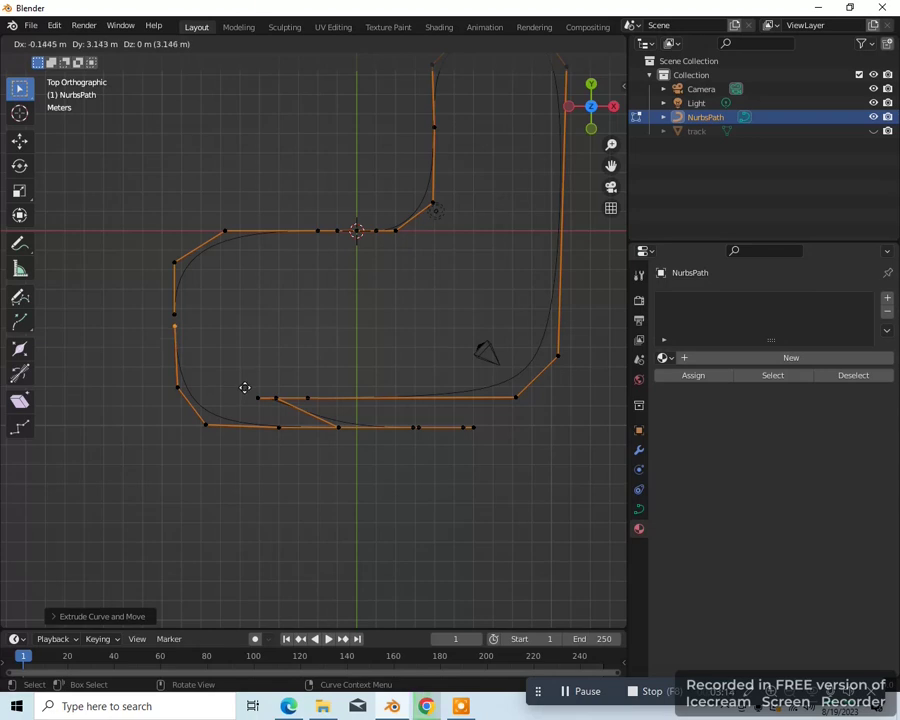
pyautogui.click(245, 388)
pyautogui.press('Tab')
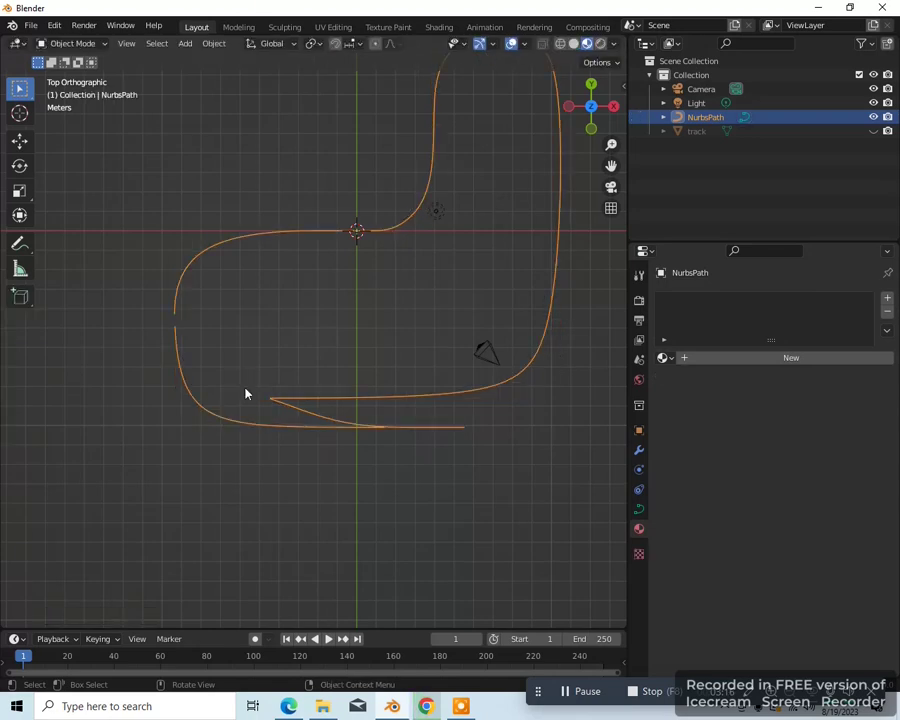
# Convert the NurbsPath curve to a mesh
pyautogui.scroll(3, 245, 390)
pyautogui.scroll(-2, 245, 390)
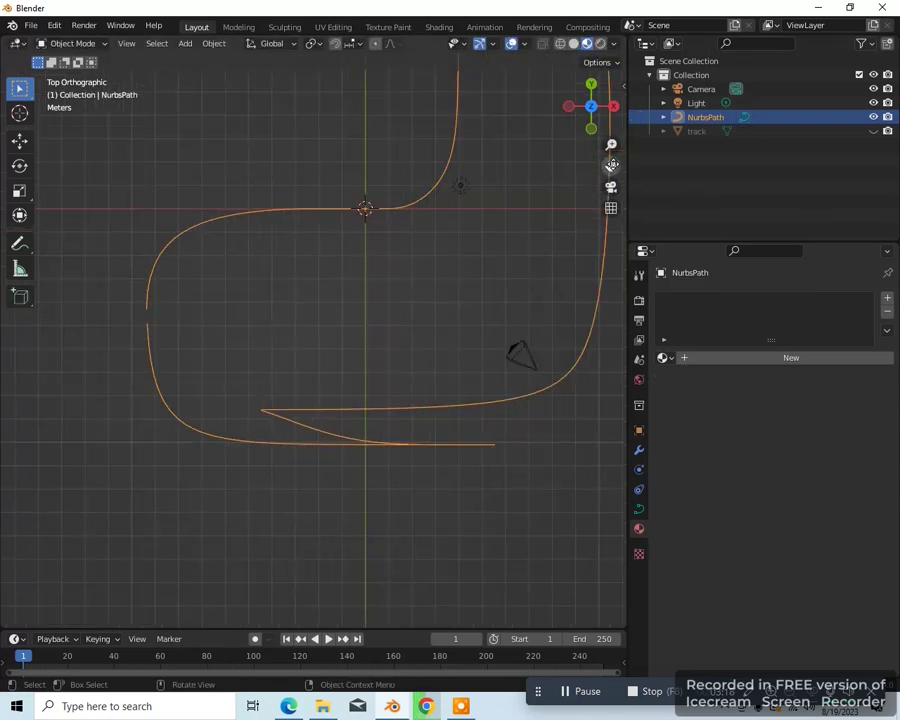
pyautogui.moveTo(611, 165); pyautogui.dragTo(679, 243)
pyautogui.scroll(2, 273, 381)
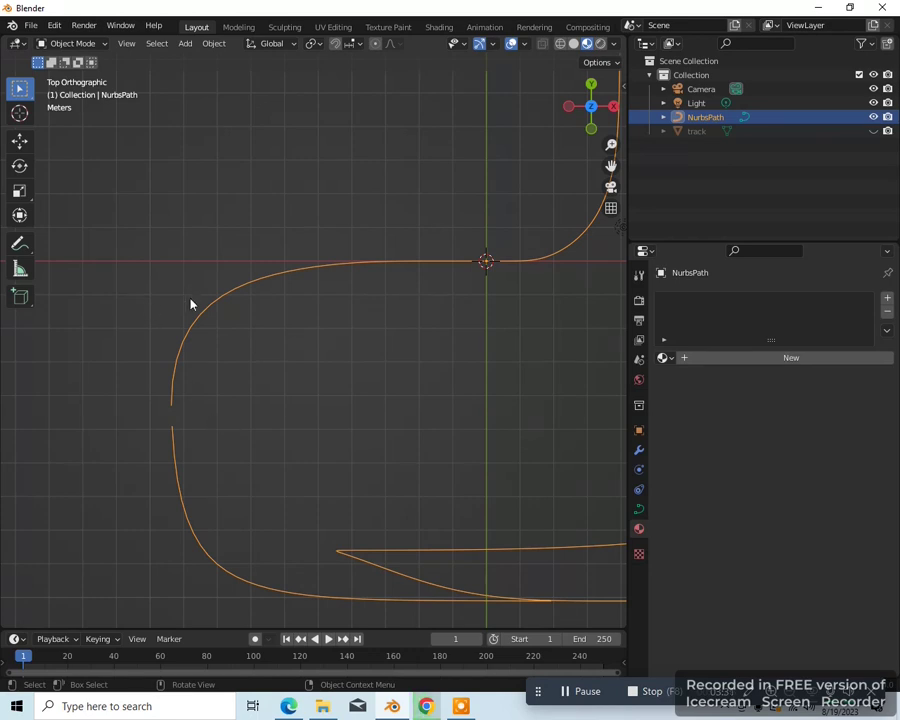
pyautogui.click(215, 44)
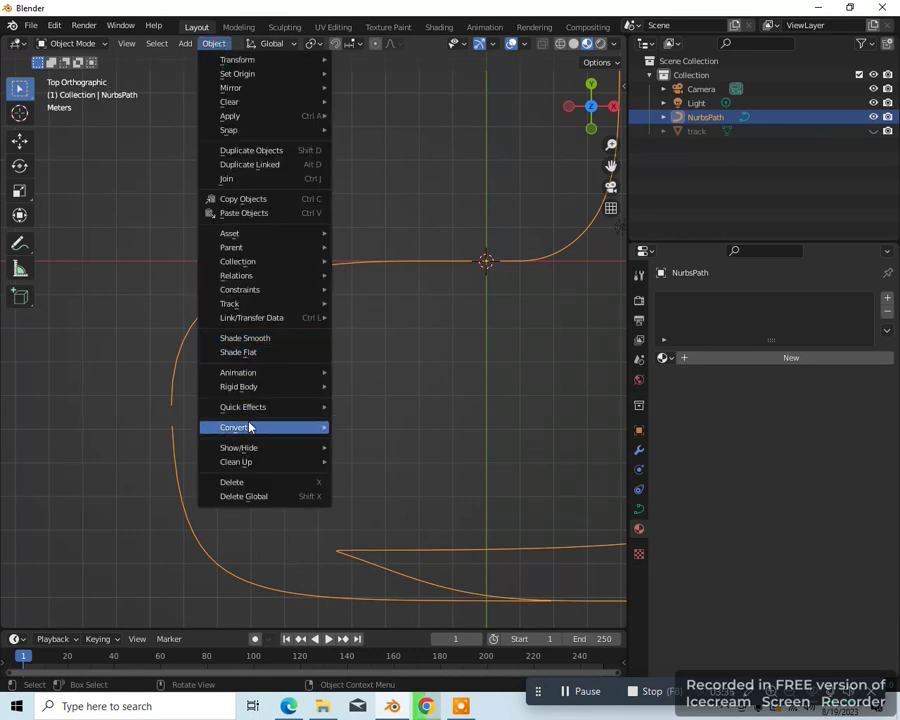
pyautogui.moveTo(250, 428)
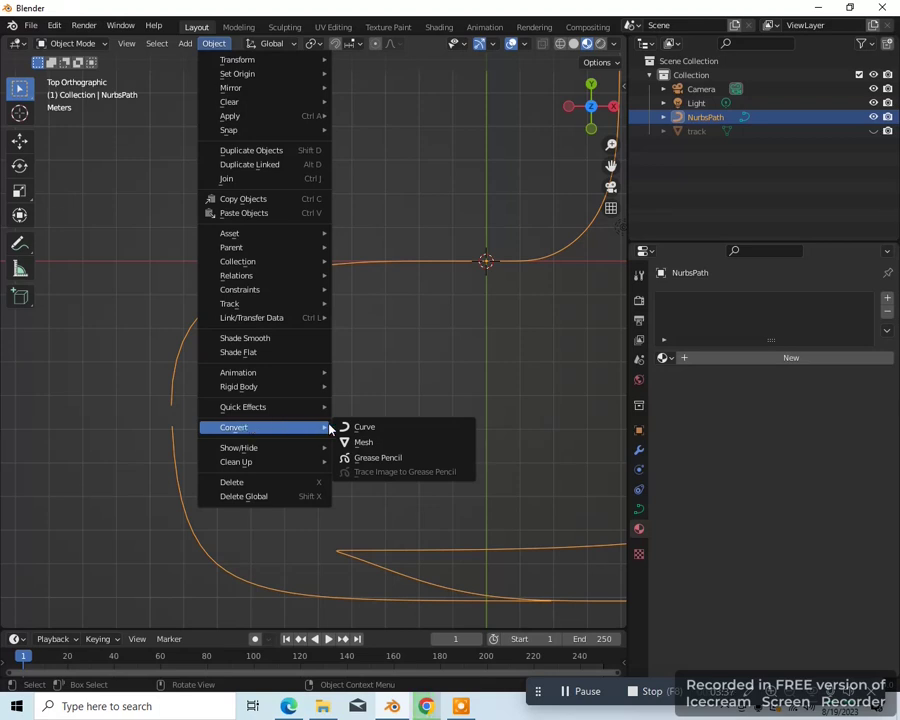
pyautogui.click(364, 443)
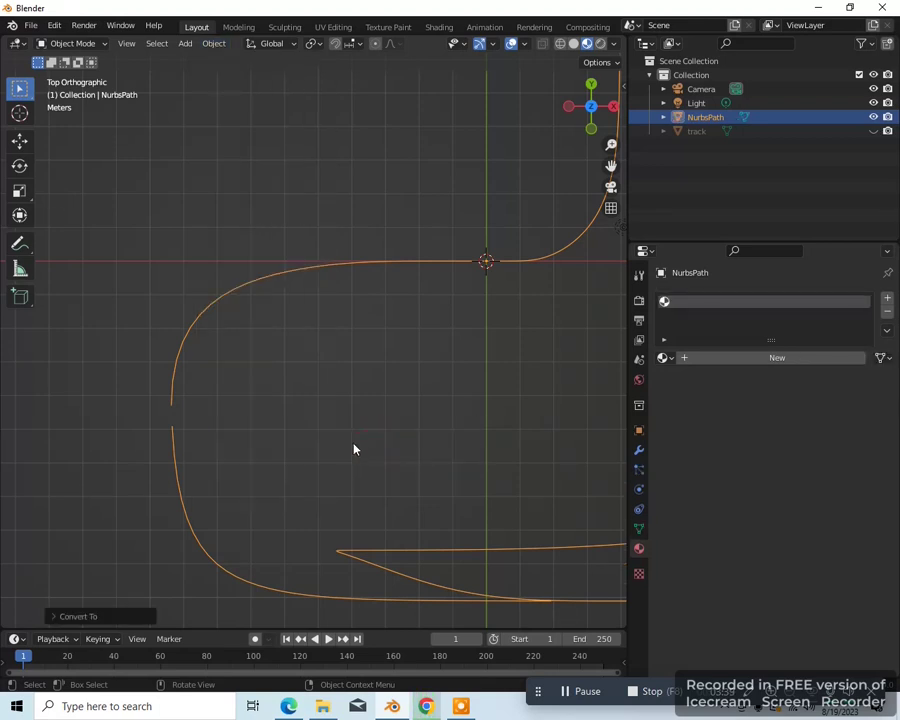
# Merge the two open end vertices of the path at their center to close the gap
pyautogui.press('Tab')
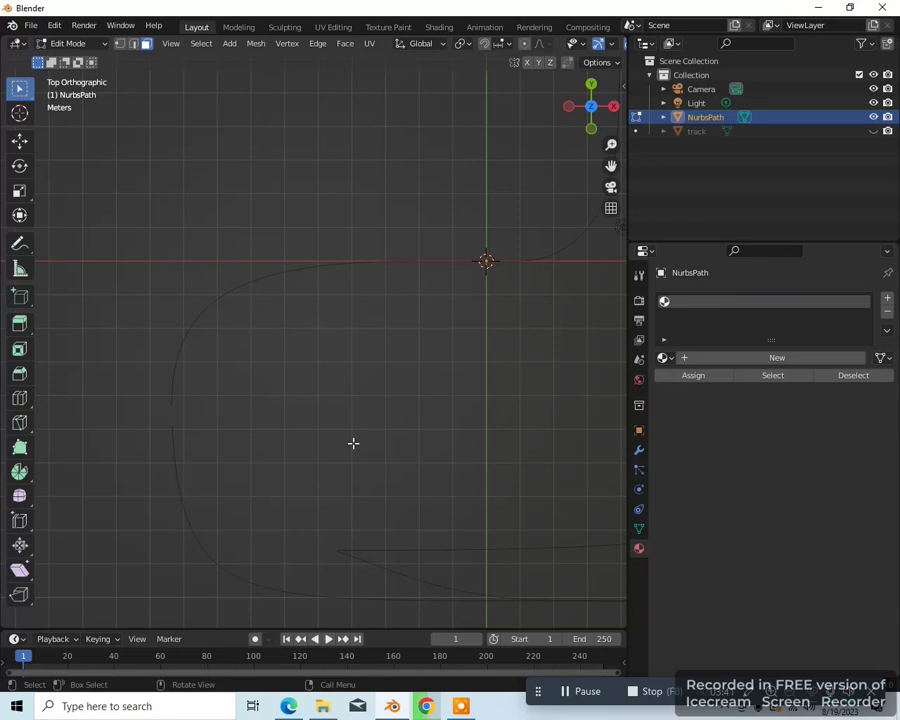
pyautogui.press('a')
pyautogui.press('1')
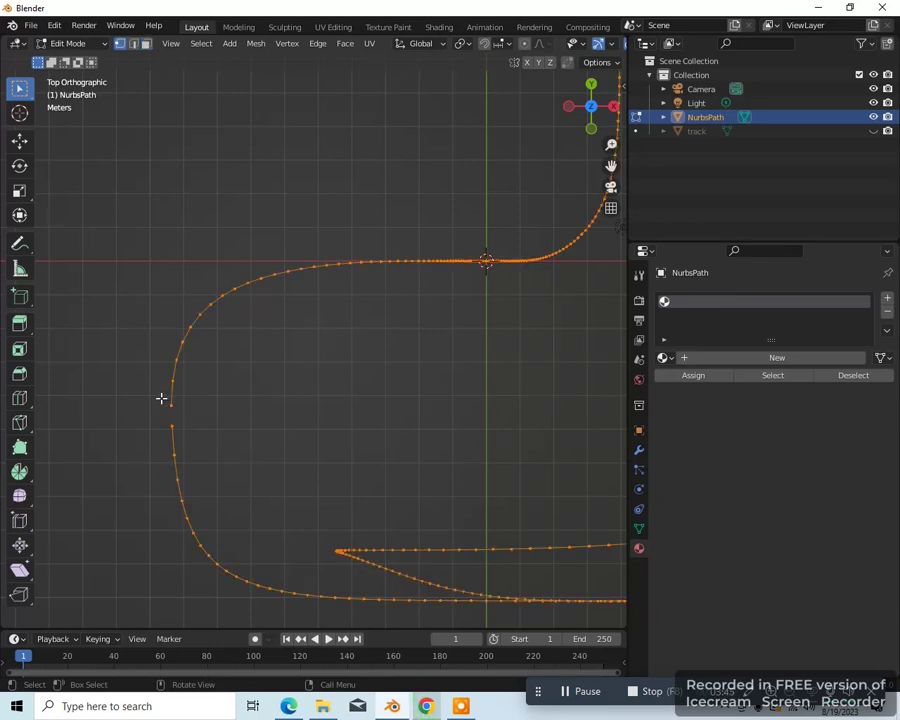
pyautogui.moveTo(153, 398); pyautogui.dragTo(187, 432)
pyautogui.press('m')
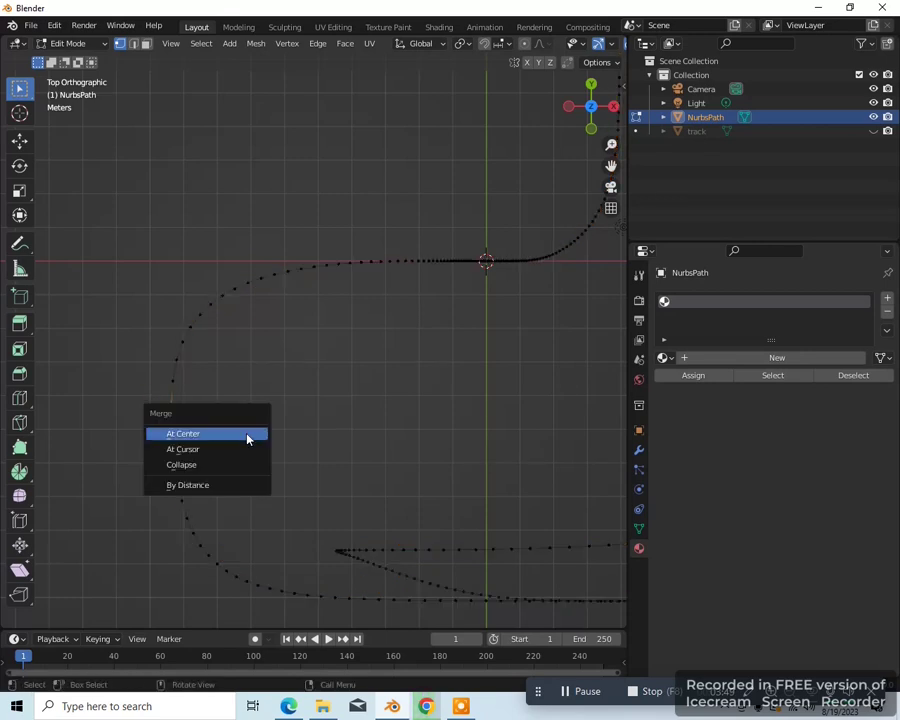
pyautogui.click(246, 433)
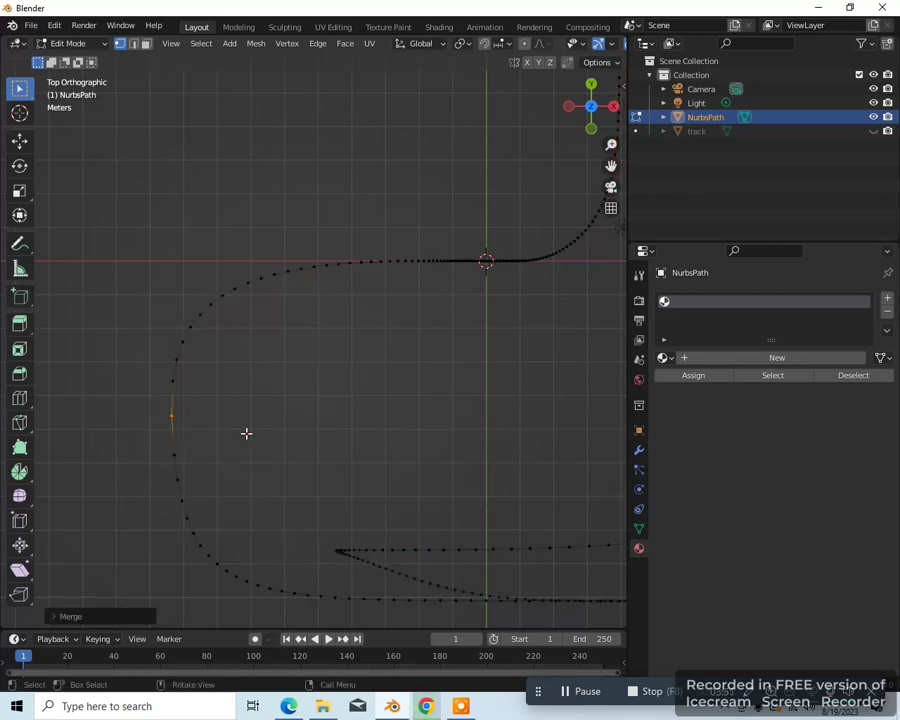
pyautogui.press('Tab')
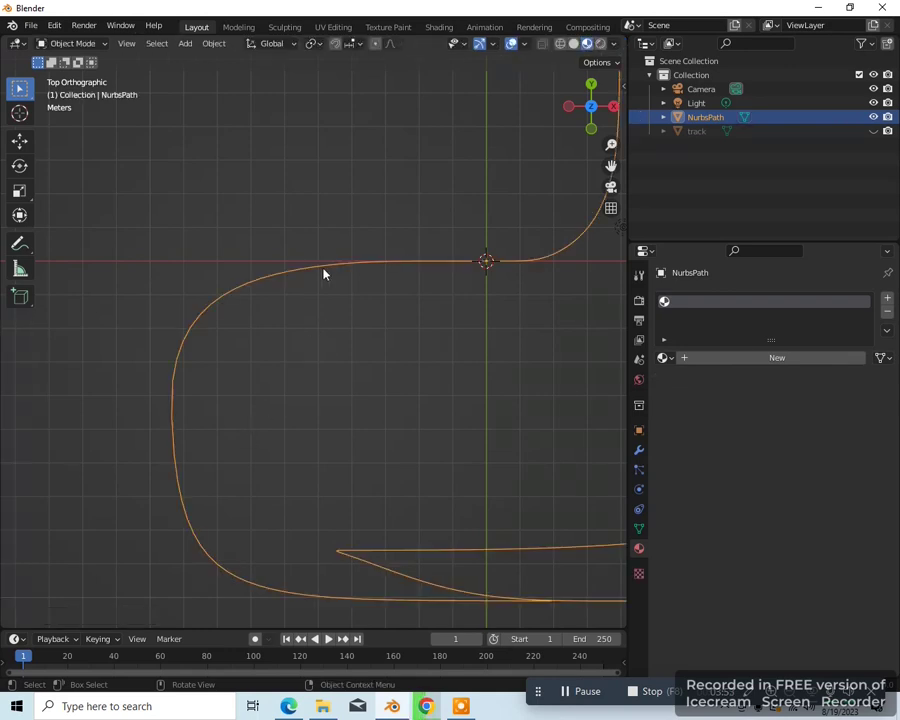
# Convert the closed path mesh back to a curve
pyautogui.click(215, 44)
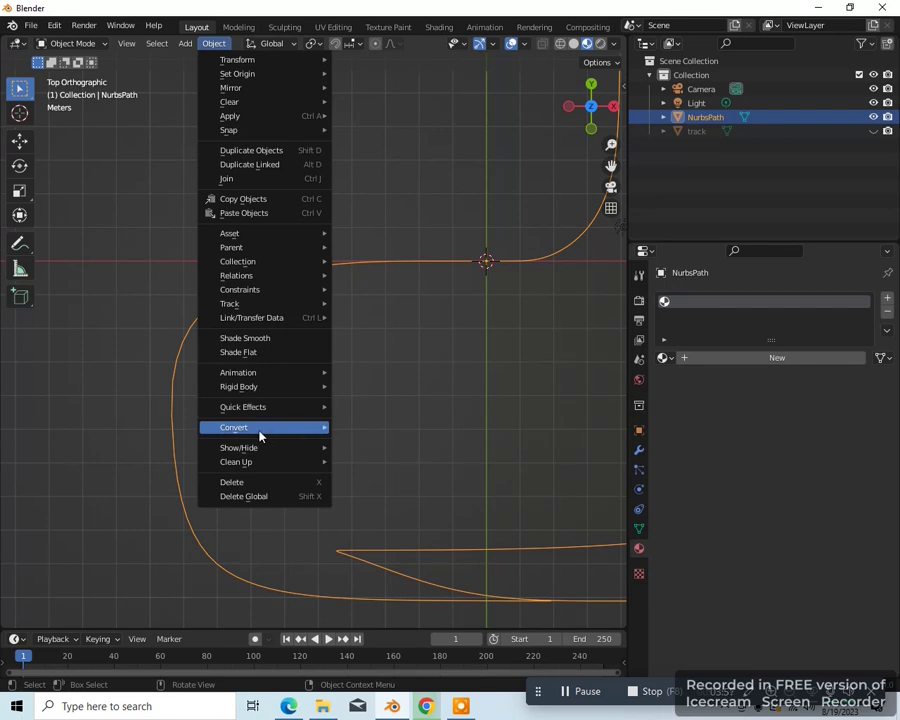
pyautogui.moveTo(258, 431)
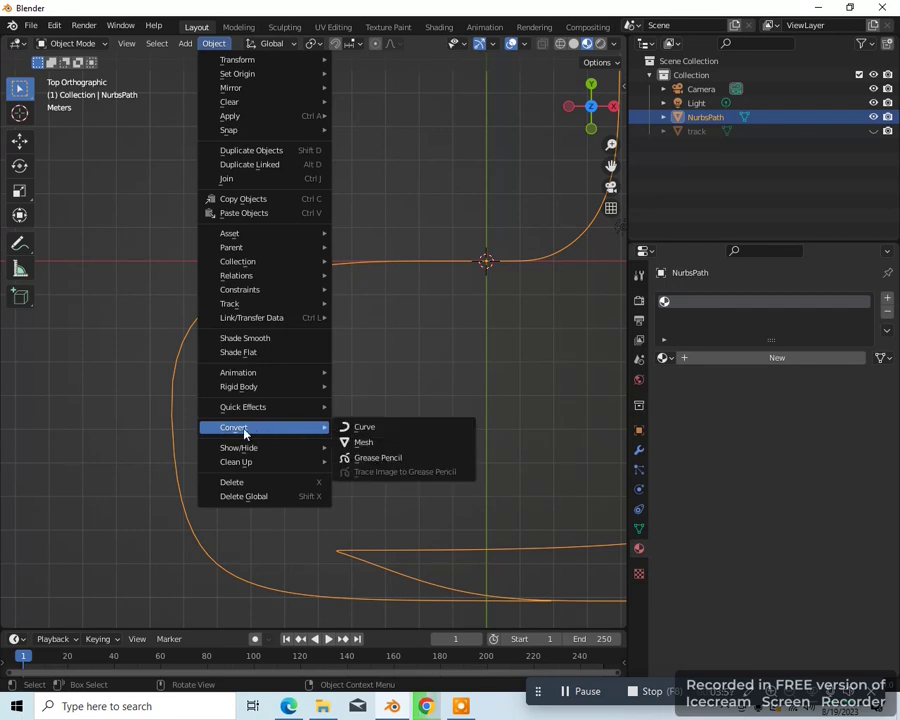
pyautogui.click(363, 429)
pyautogui.scroll(-1, 363, 440)
pyautogui.scroll(-4, 365, 450)
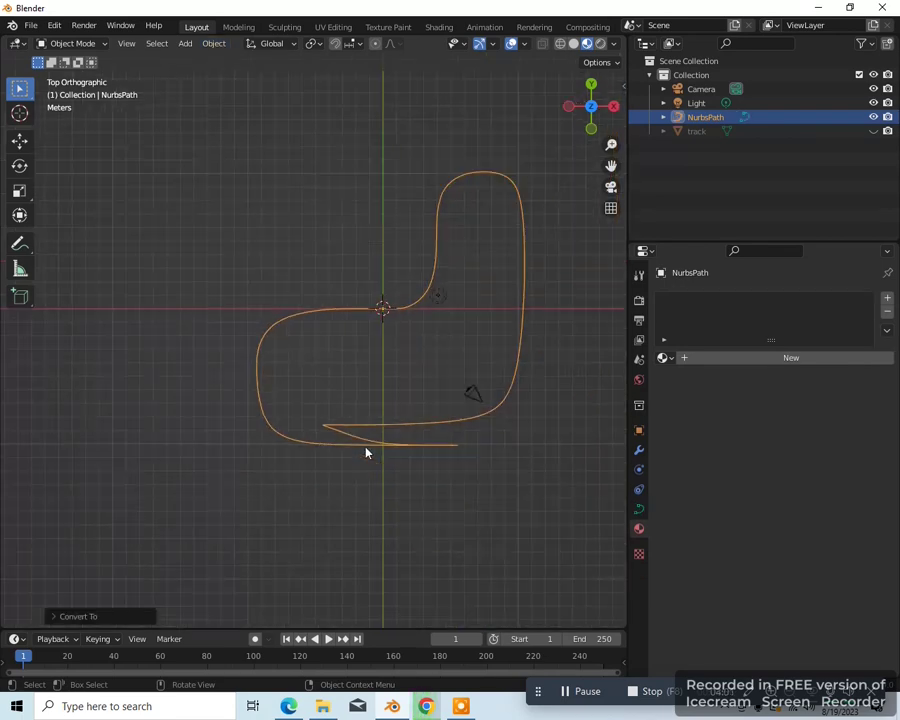
pyautogui.moveTo(342, 524); pyautogui.dragTo(340, 437, button='middle')
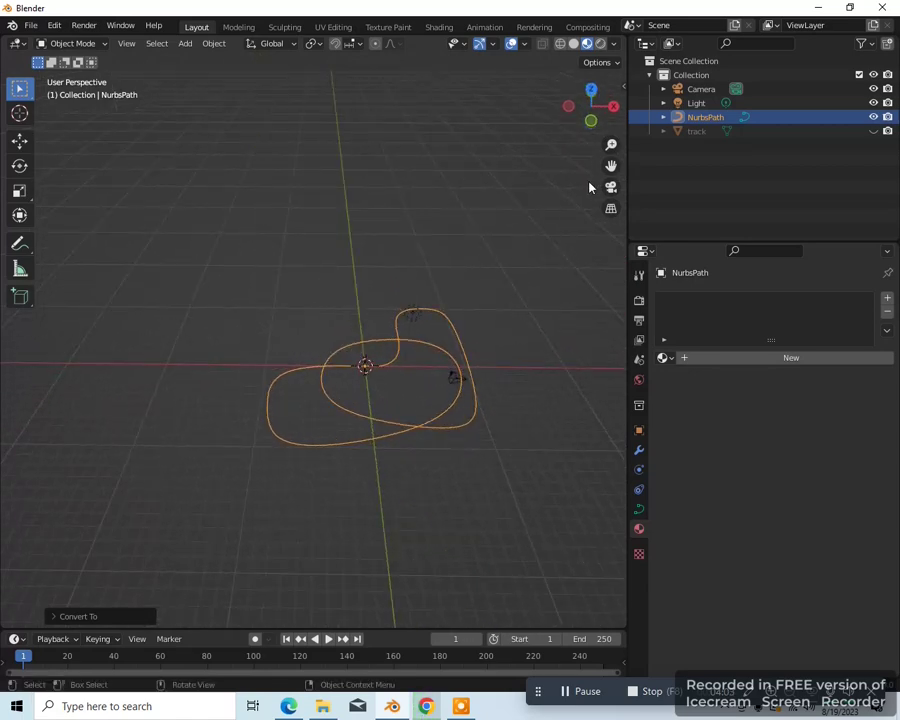
pyautogui.moveTo(611, 165); pyautogui.dragTo(516, 261)
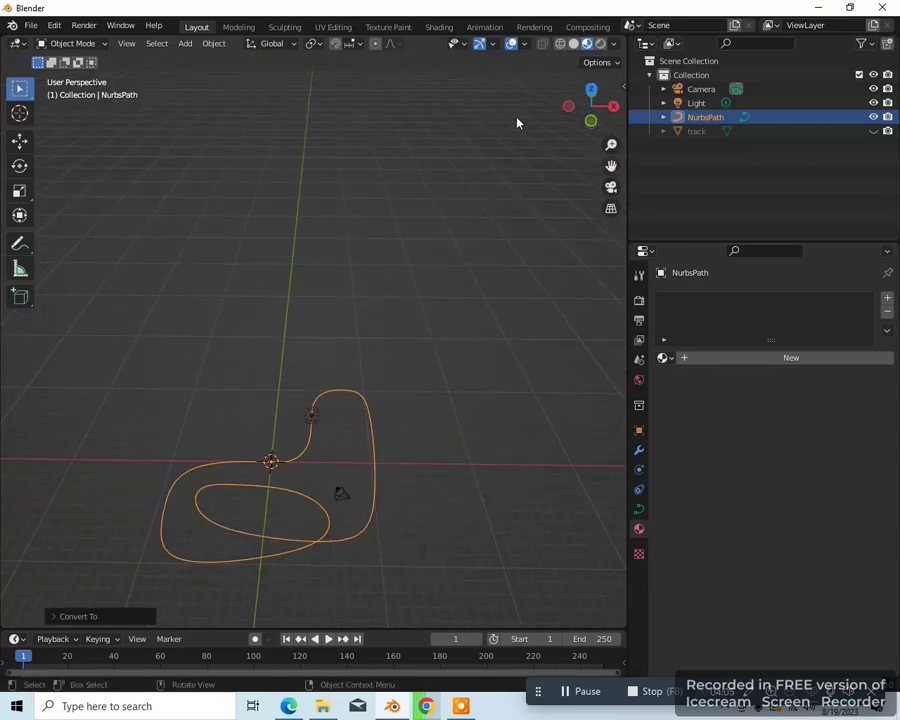
# Unhide the track piece and scale the NurbsPath curve up uniformly in top view
pyautogui.click(873, 131)
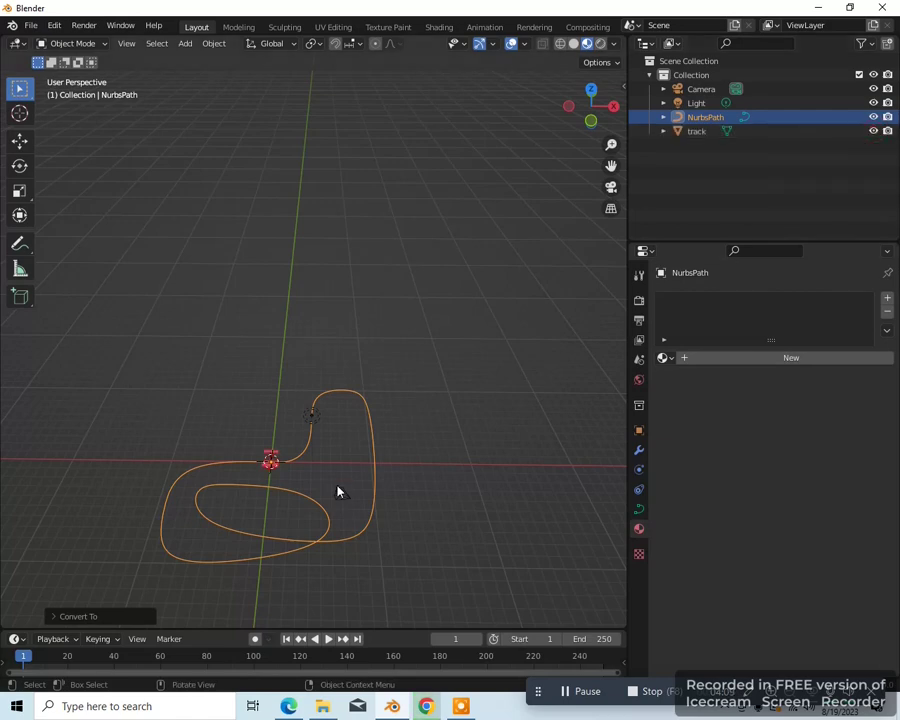
pyautogui.press('KP_7')
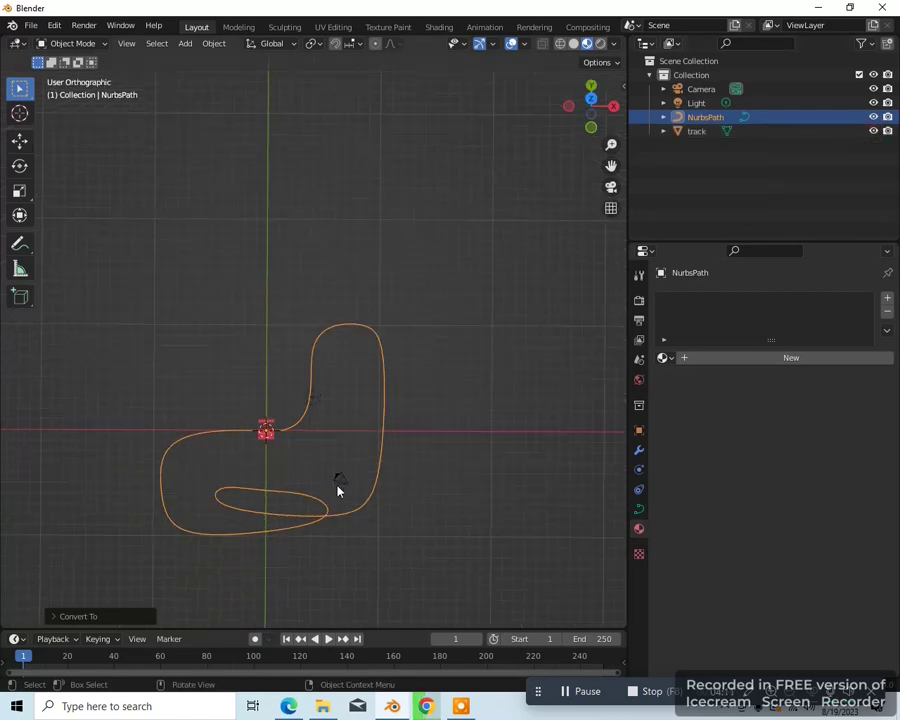
pyautogui.scroll(3, 264, 449)
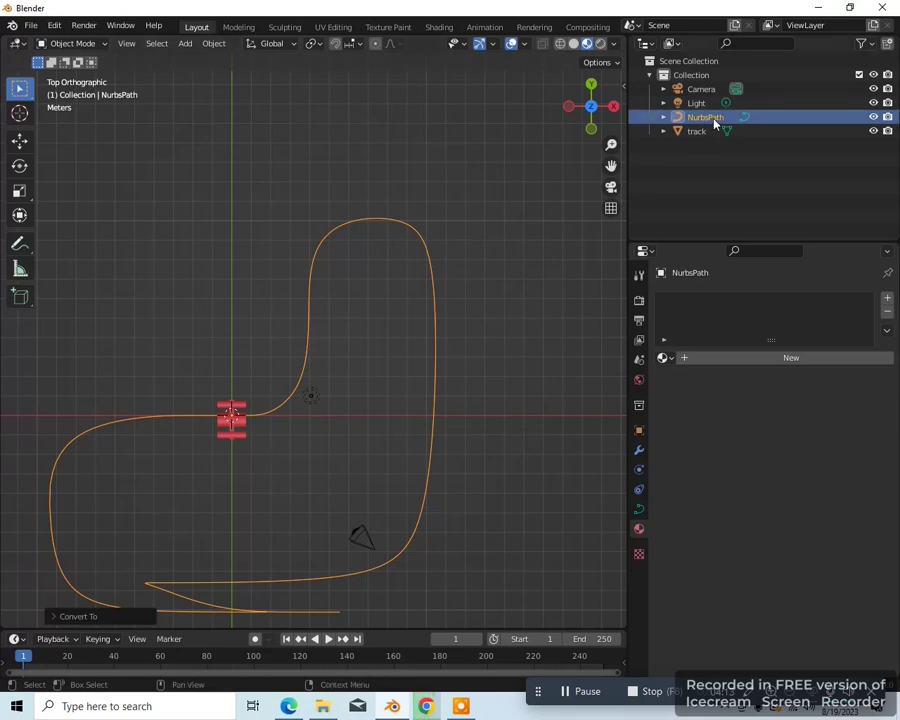
pyautogui.moveTo(611, 166); pyautogui.dragTo(599, 170)
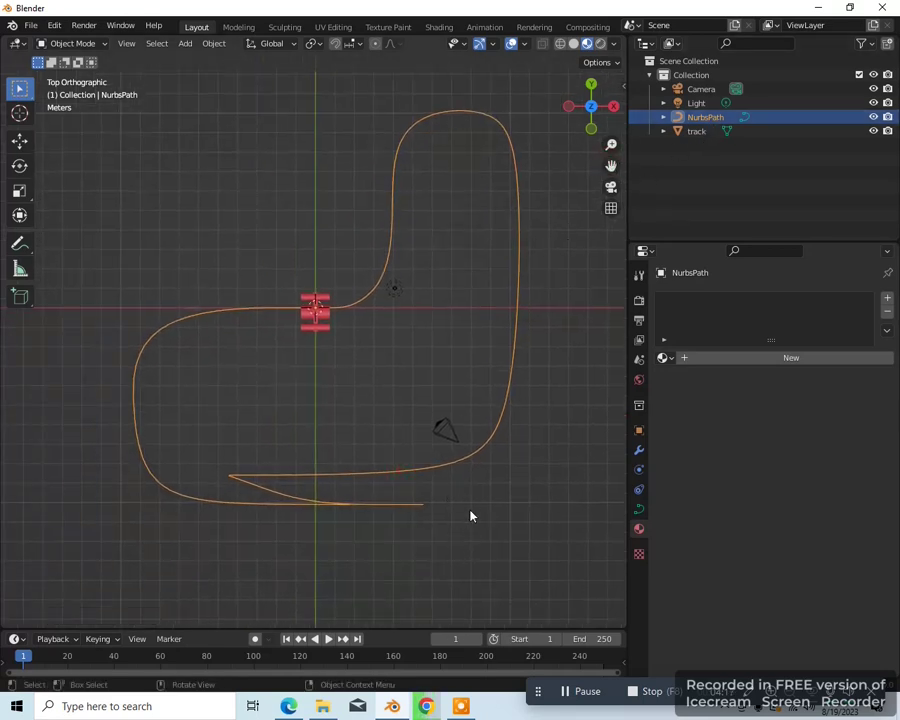
pyautogui.press('s')
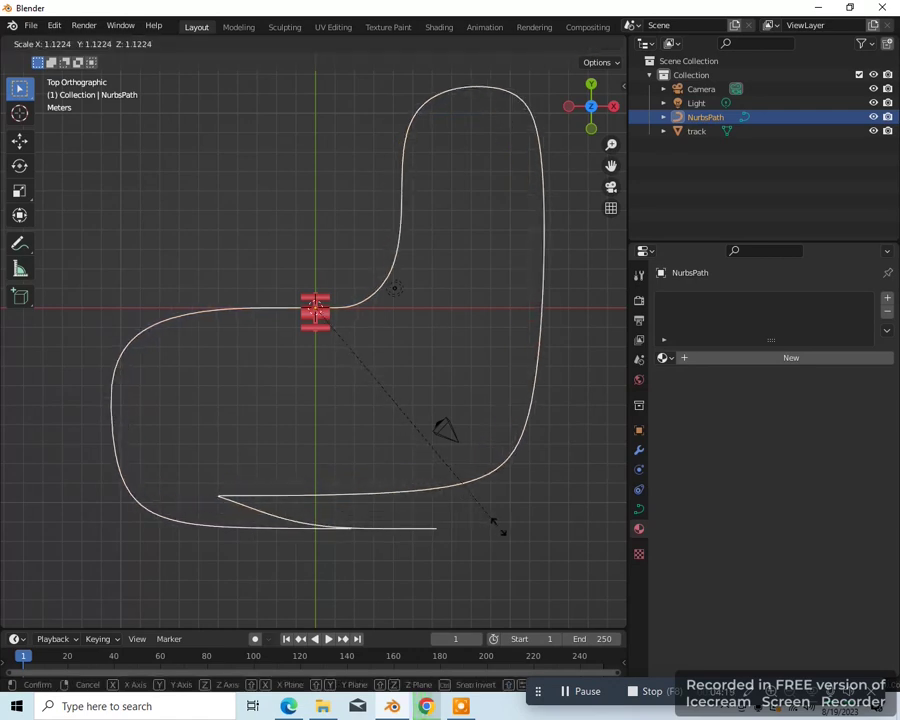
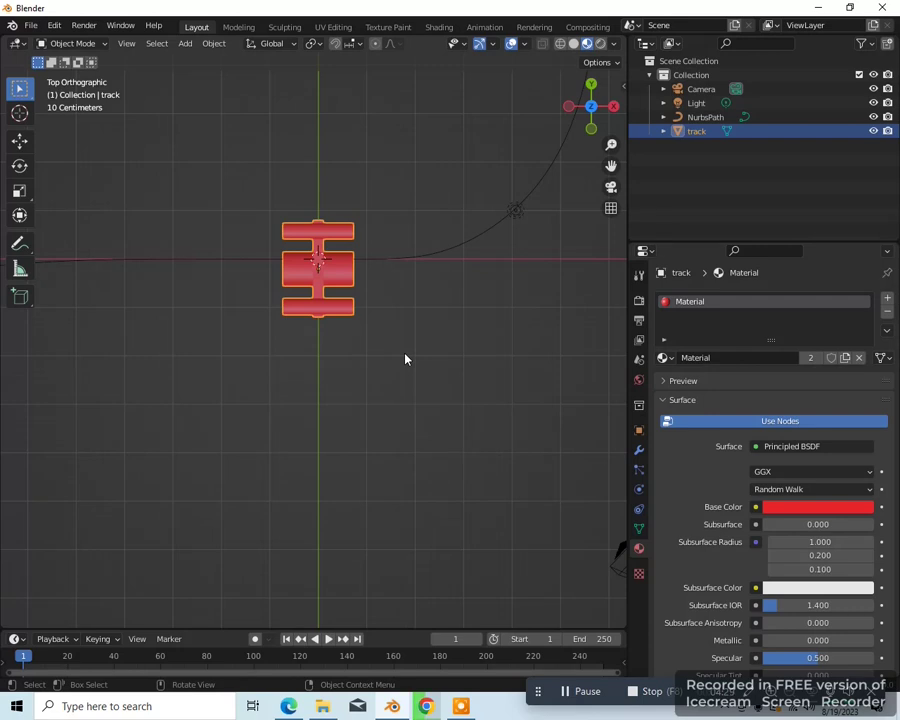
# Apply the track piece's rotation and add an Array modifier to it
pyautogui.hotkey('ctrl', 'a')
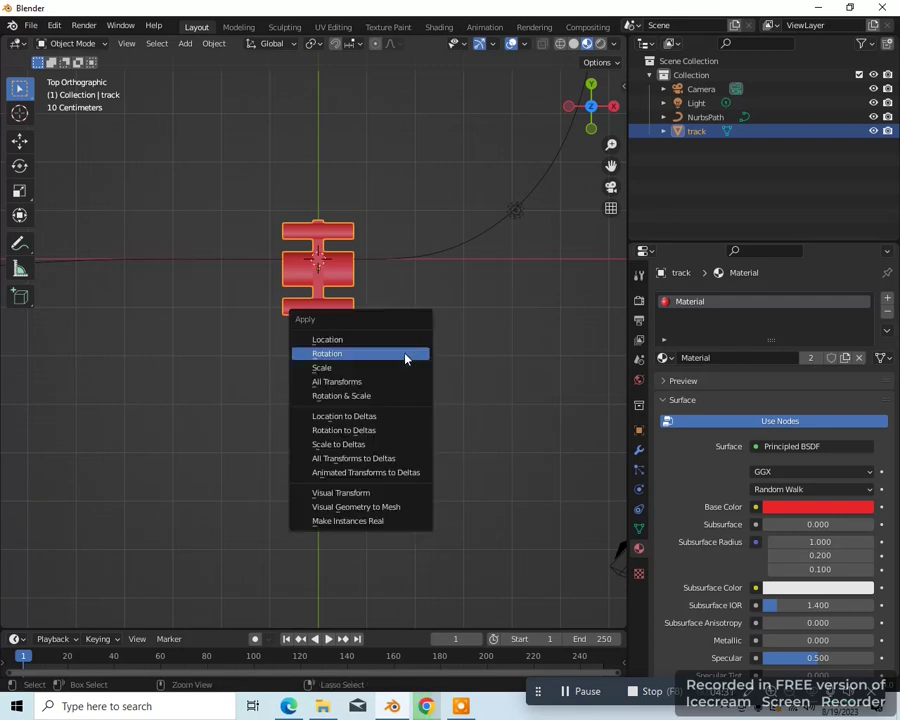
pyautogui.click(405, 358)
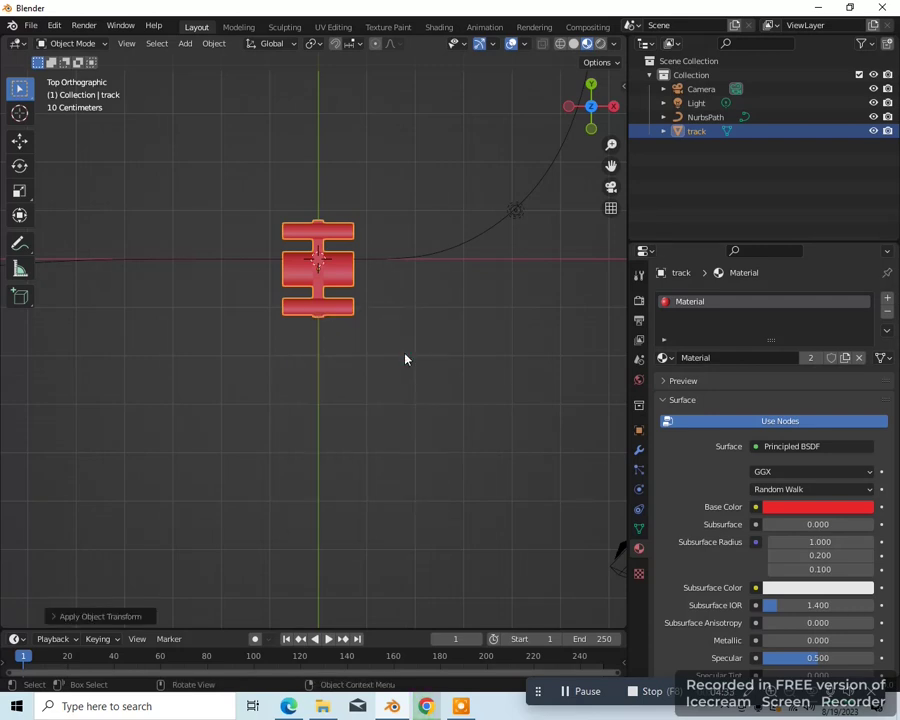
pyautogui.scroll(-3, 405, 358)
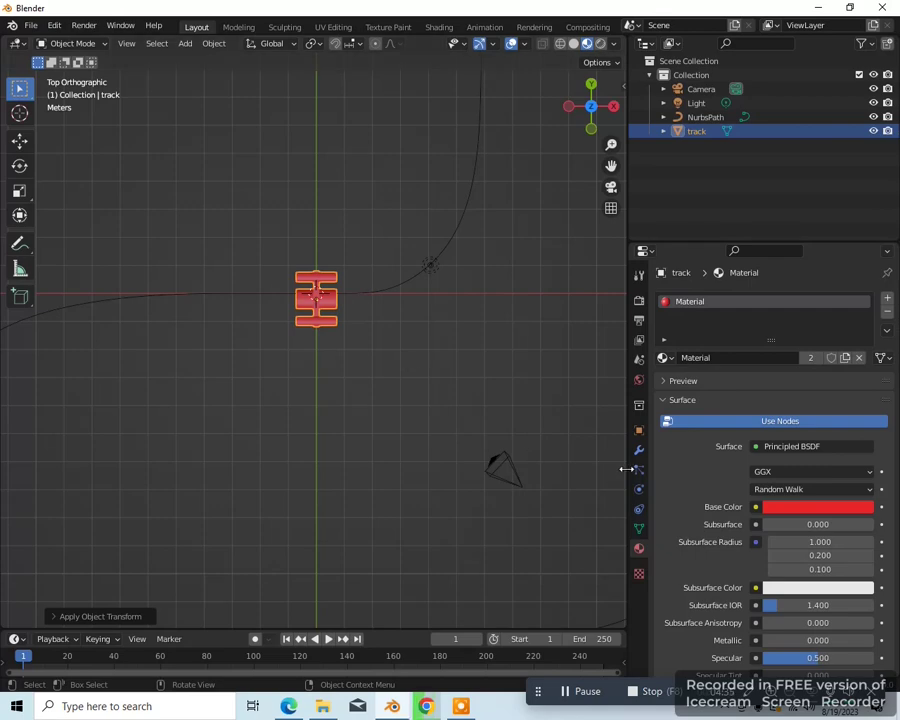
pyautogui.moveTo(626, 469); pyautogui.dragTo(490, 470)
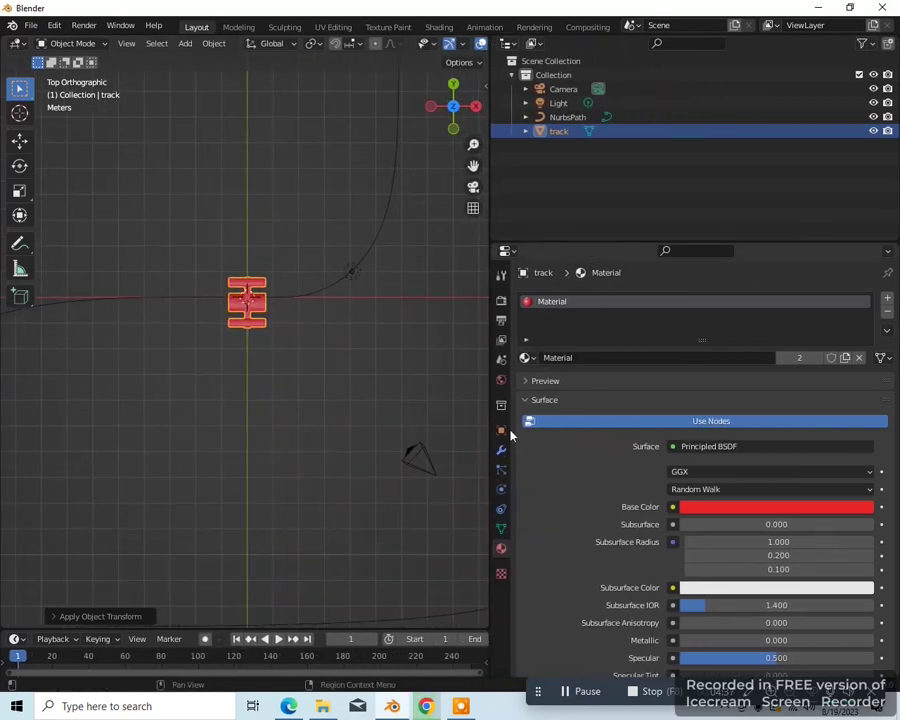
pyautogui.click(502, 452)
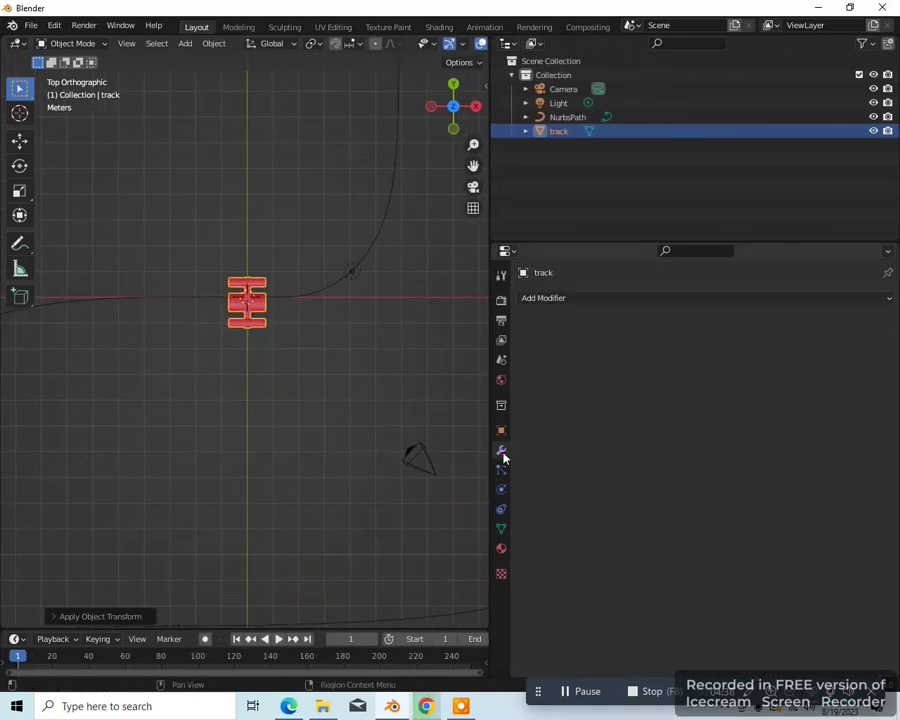
pyautogui.click(671, 298)
pyautogui.click(613, 343)
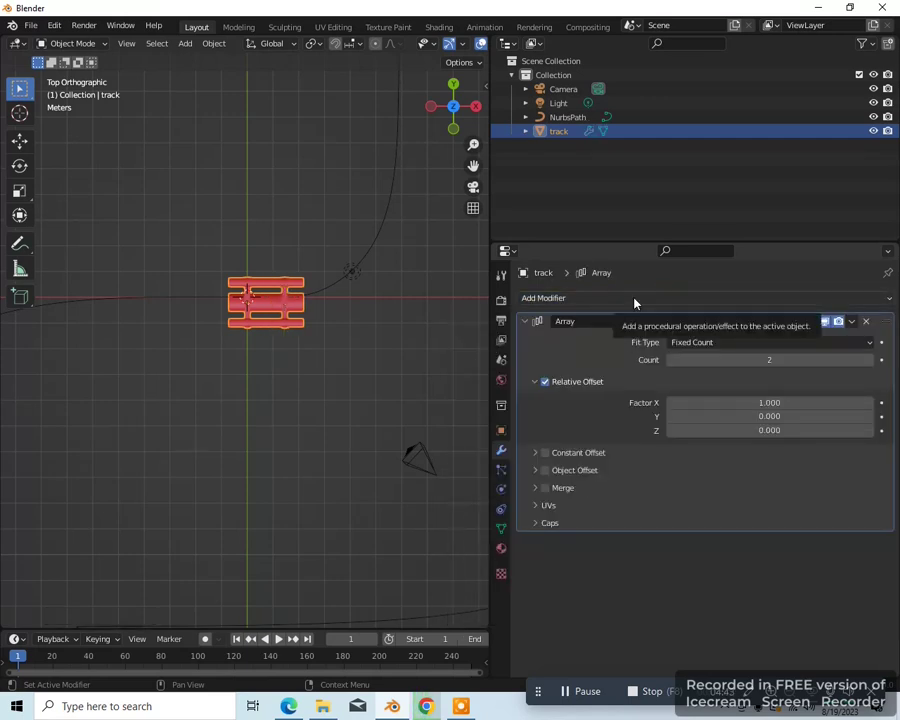
# Add a Curve modifier to the track piece with NurbsPath as the curve object
pyautogui.click(634, 298)
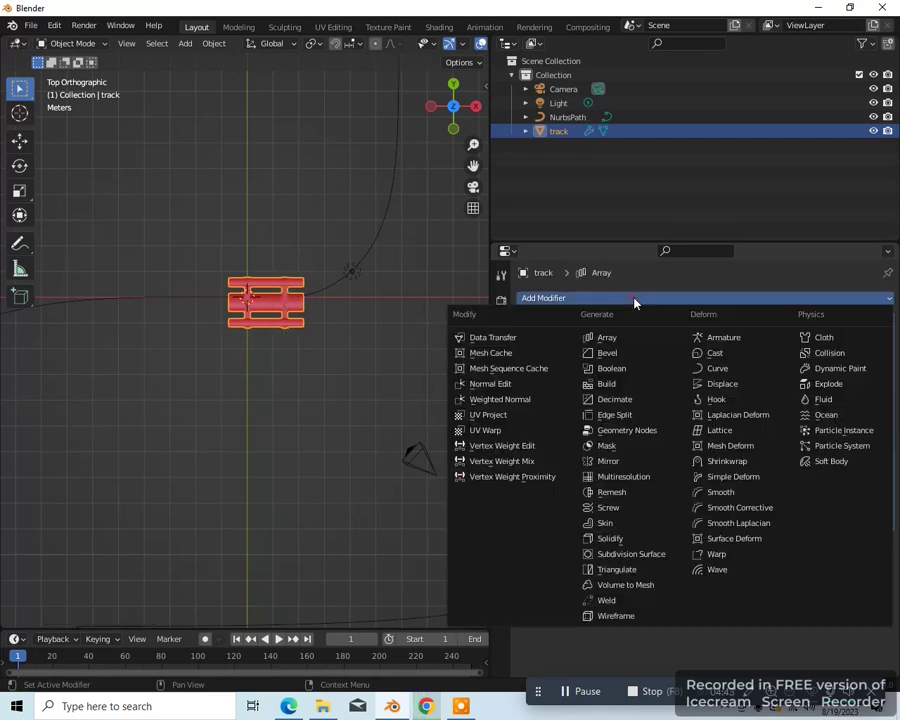
pyautogui.click(716, 368)
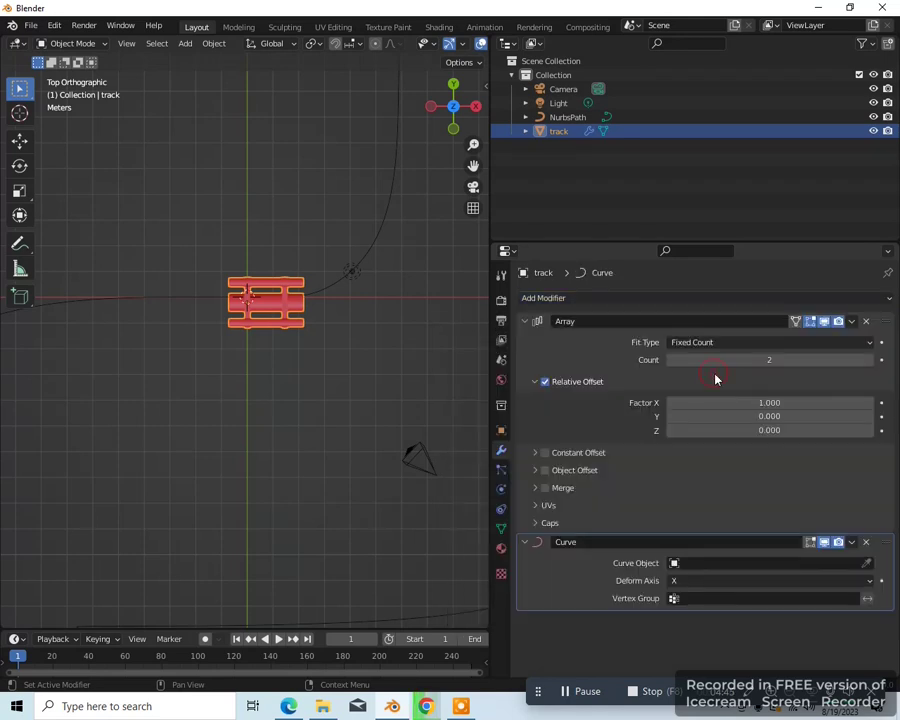
pyautogui.click(675, 563)
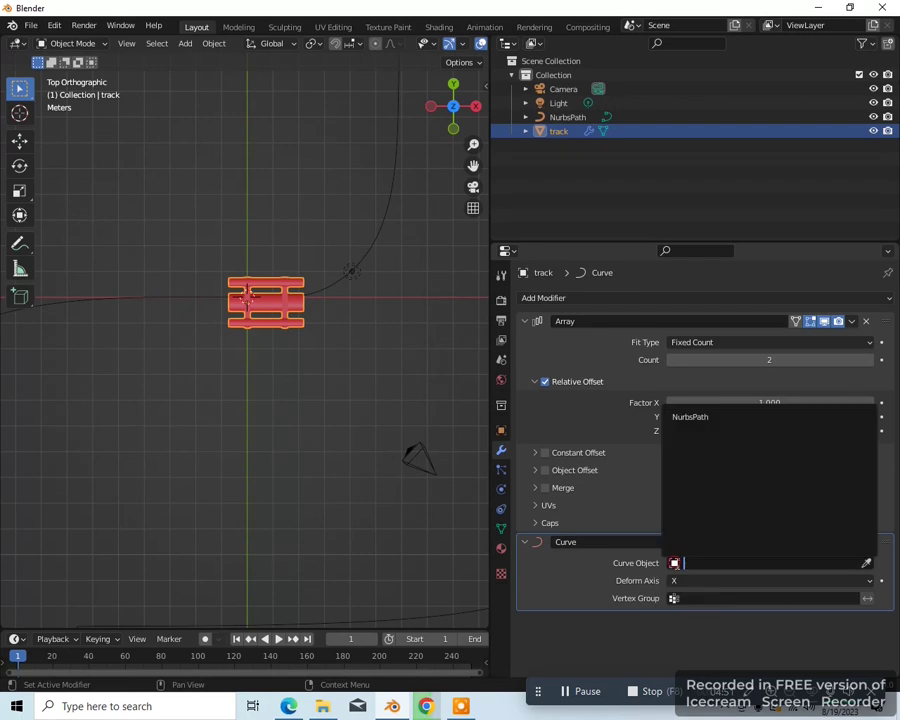
pyautogui.click(697, 421)
pyautogui.scroll(-4, 265, 492)
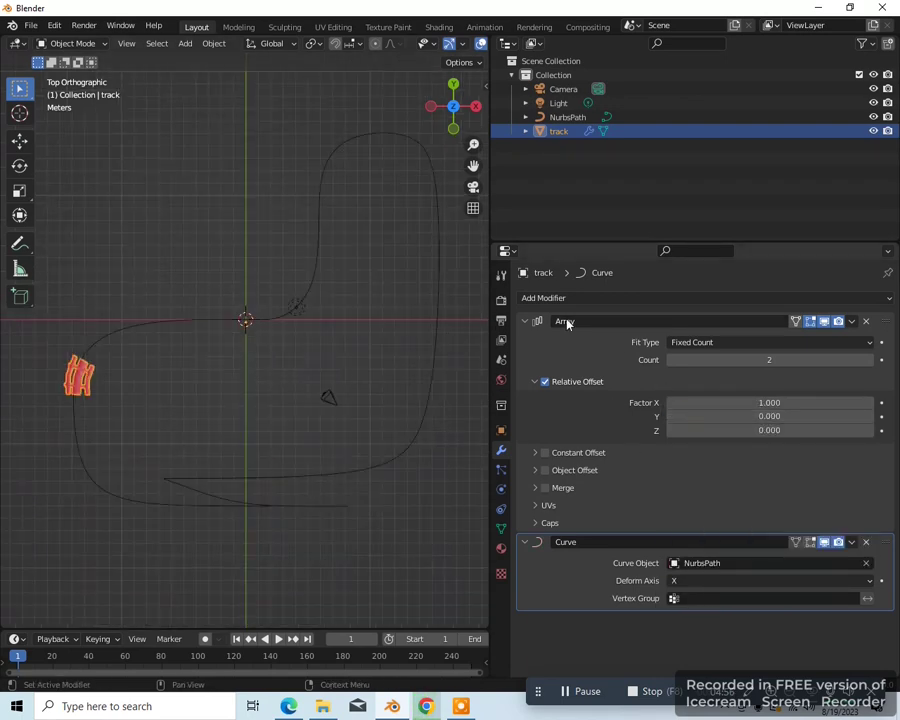
# Set the track's Array modifier count to 200
pyautogui.click(755, 360)
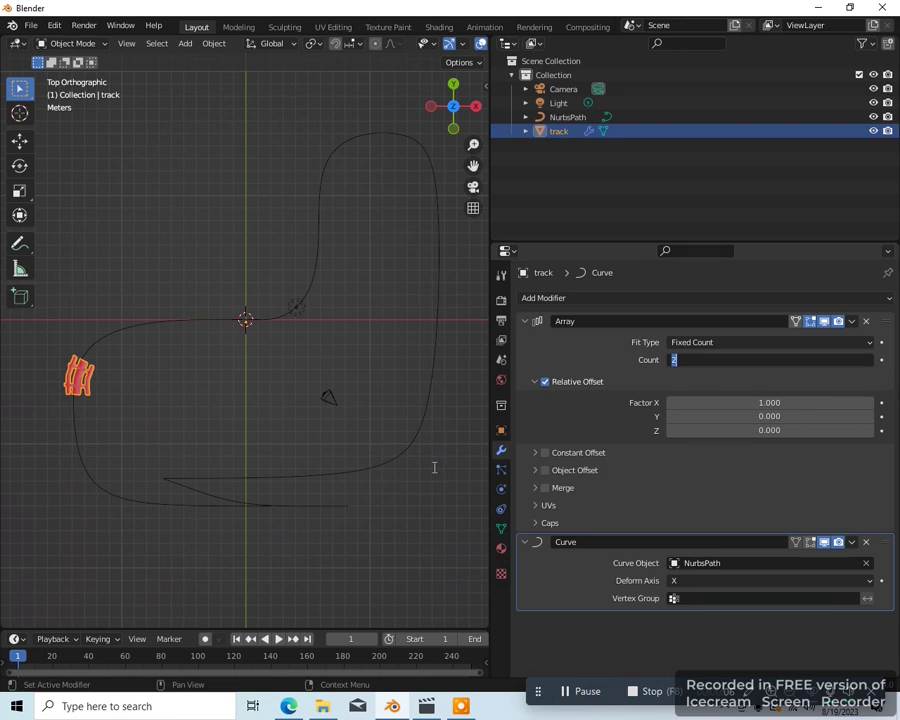
pyautogui.scroll(-3, 434, 470)
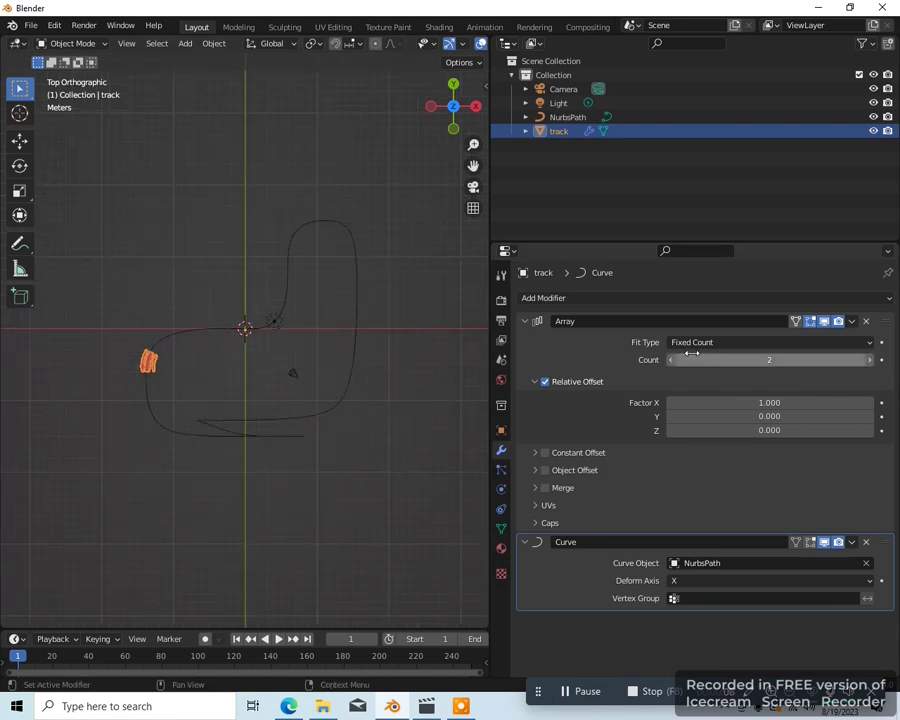
pyautogui.click(760, 358)
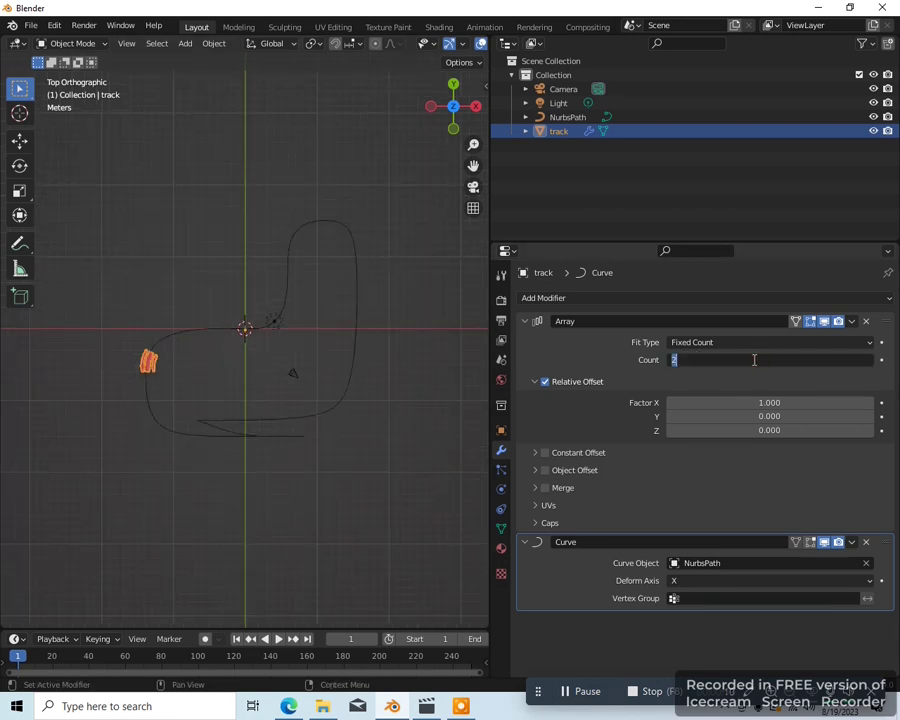
pyautogui.write('200')
pyautogui.press('Return')
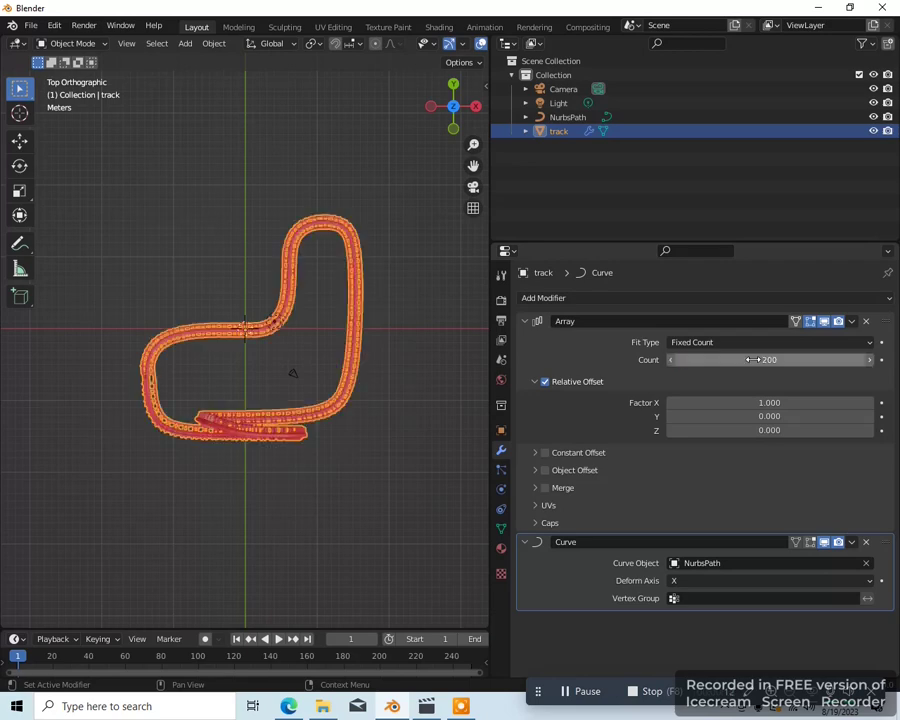
pyautogui.moveTo(362, 478); pyautogui.dragTo(378, 450, button='middle')
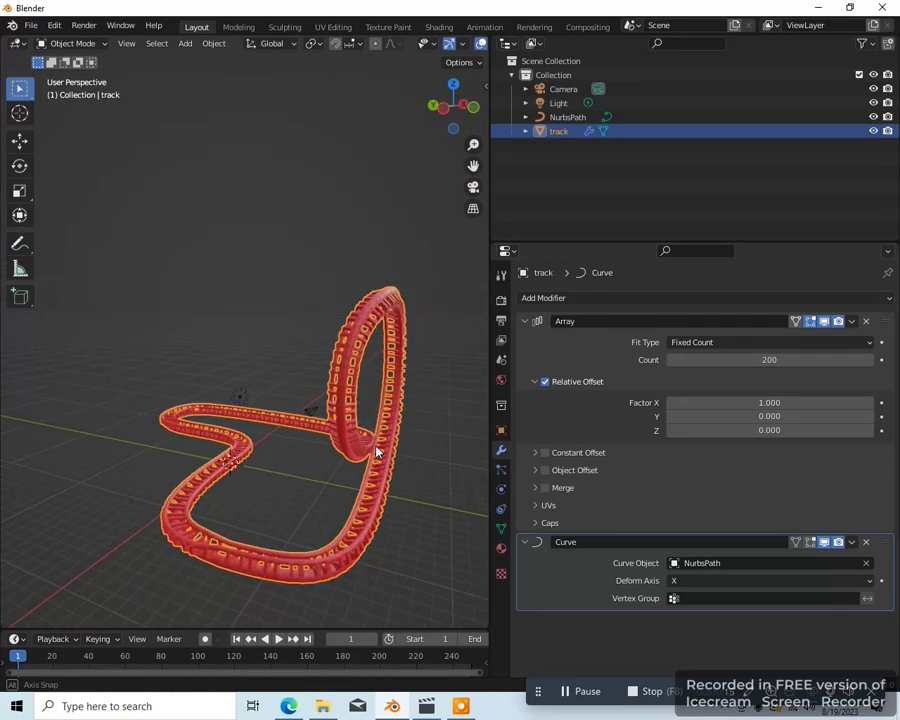
# Try lower Array counts of 150 and 120 for the track along the path
pyautogui.click(769, 360)
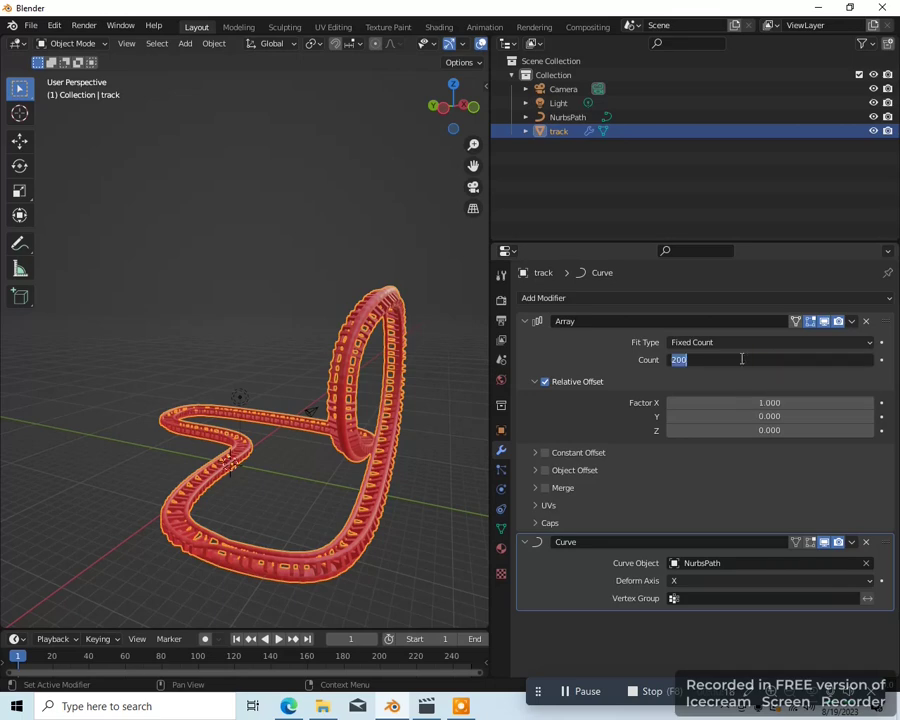
pyautogui.write('150')
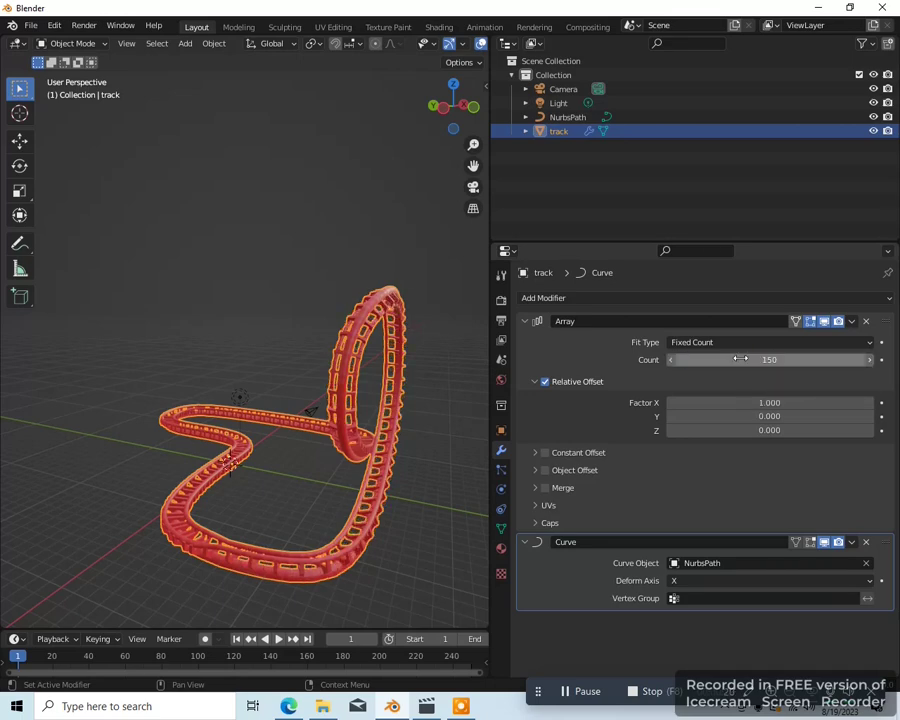
pyautogui.press('Return')
pyautogui.scroll(-3, 472, 456)
pyautogui.moveTo(368, 494); pyautogui.dragTo(404, 506, button='middle')
pyautogui.scroll(3, 336, 542)
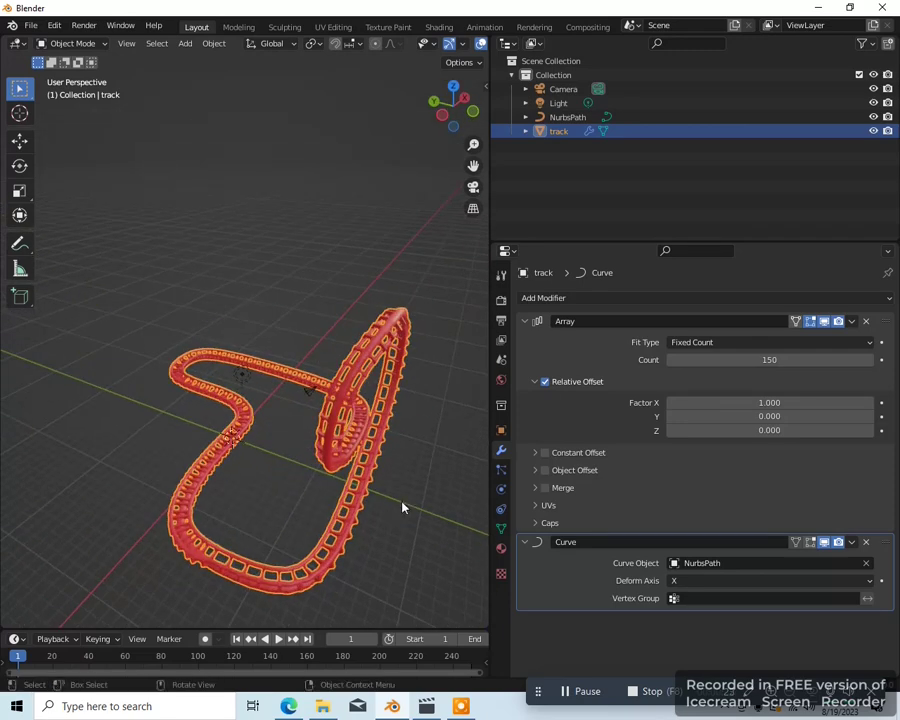
pyautogui.click(748, 360)
pyautogui.write('120')
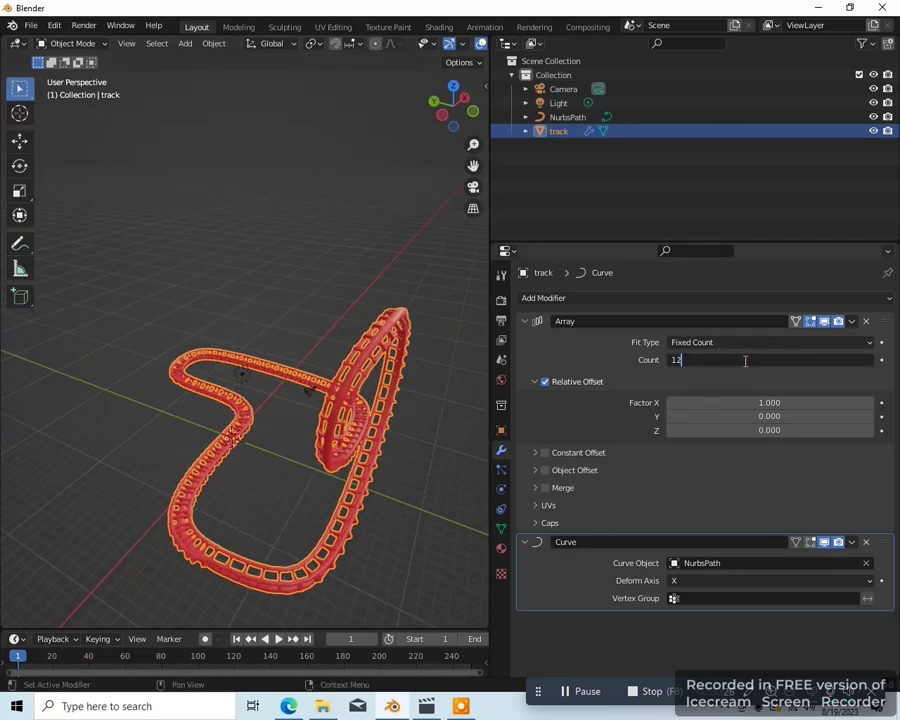
pyautogui.press('Return')
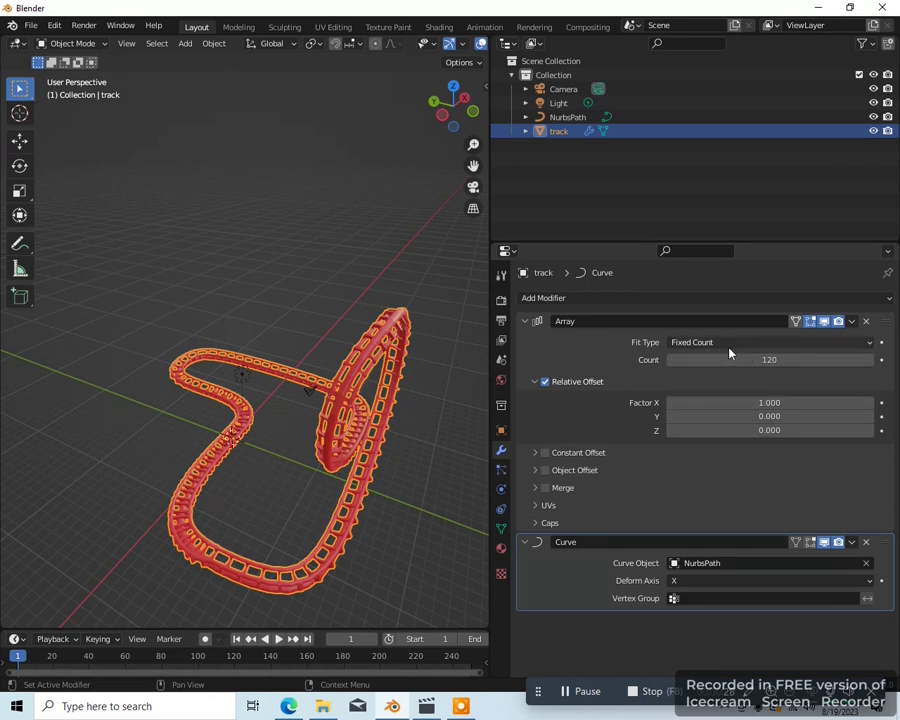
# Set the track's Array count to 100 and raise it to 101 to close the gap
pyautogui.click(759, 358)
pyautogui.write('100')
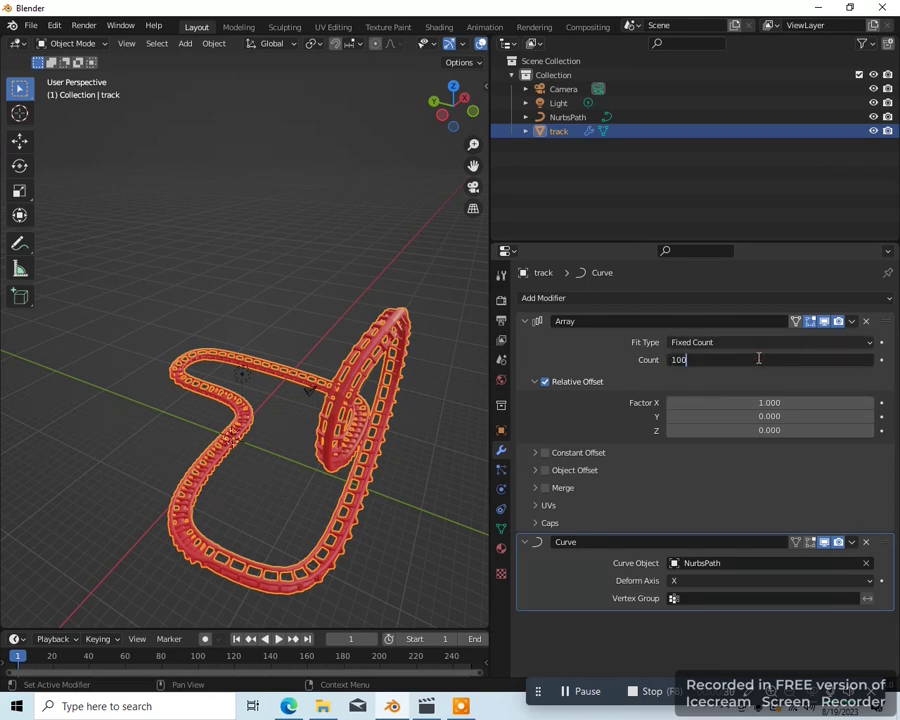
pyautogui.press('Return')
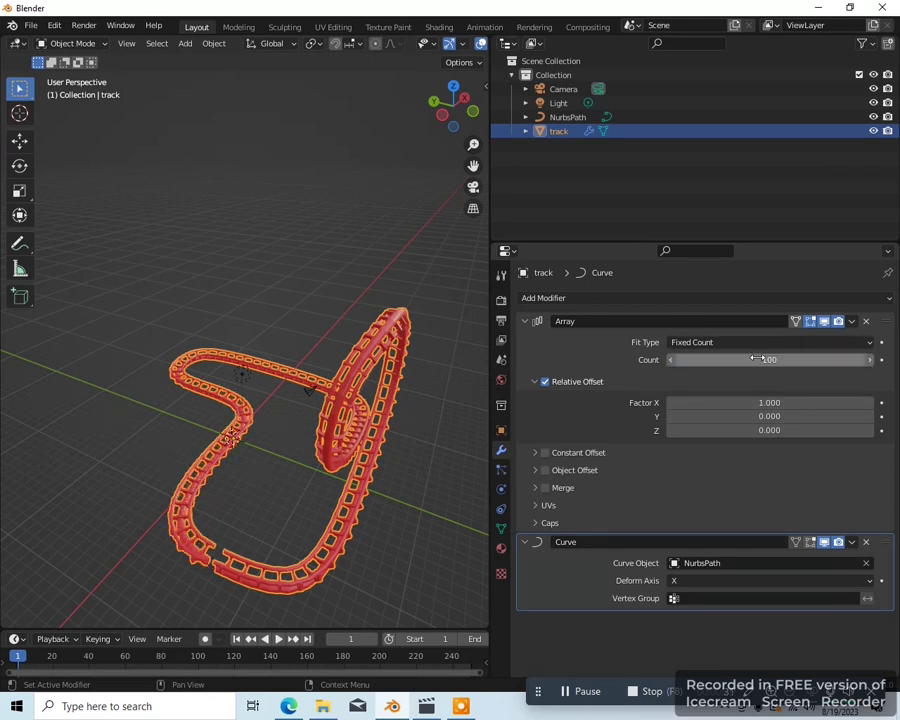
pyautogui.click(871, 360)
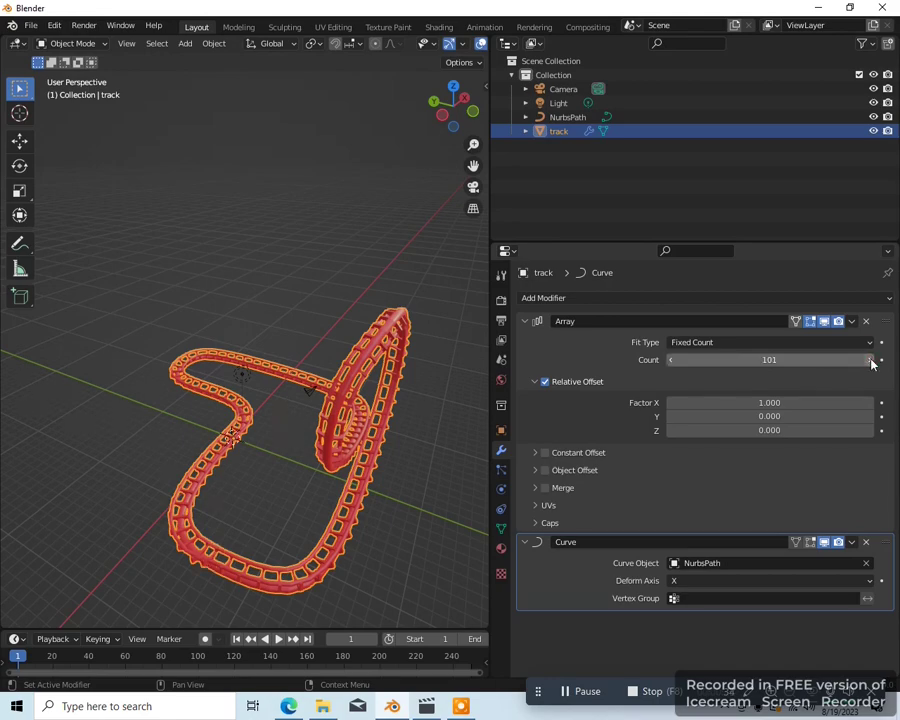
# Deselect the track and examine where its ends meet and its vertical loop from several angles
pyautogui.moveTo(430, 572); pyautogui.dragTo(376, 571, button='middle')
pyautogui.scroll(4, 258, 532)
pyautogui.click(259, 557)
pyautogui.scroll(4, 251, 554)
pyautogui.scroll(-3, 322, 551)
pyautogui.scroll(4, 280, 594)
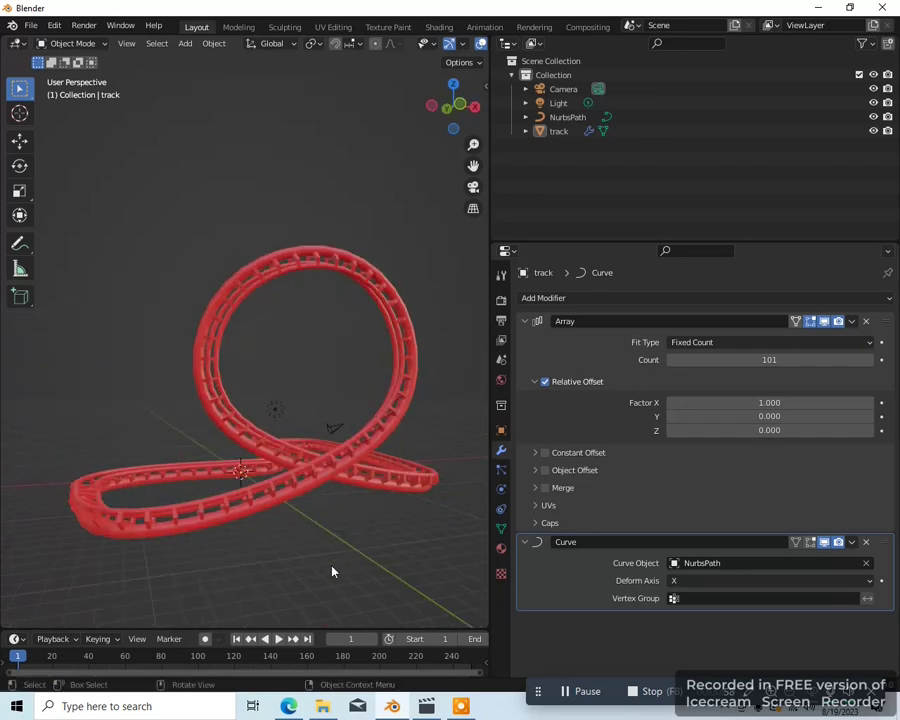
pyautogui.scroll(5, 315, 568)
pyautogui.scroll(-5, 315, 568)
# Add a cube at the world origin on the track in top view and frame it
pyautogui.press('KP_7')
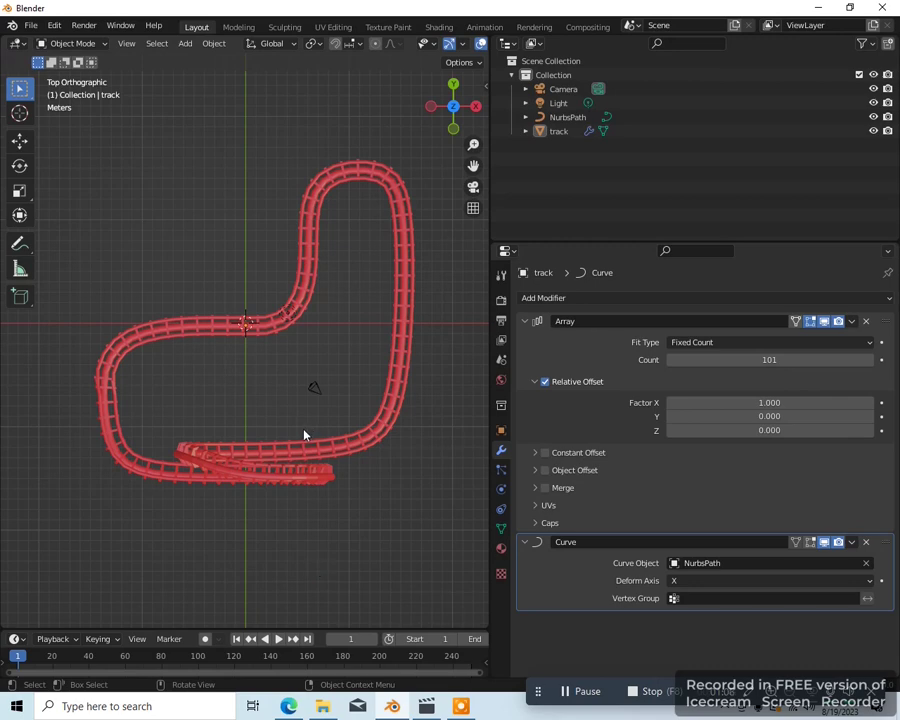
pyautogui.hotkey('shift', 'a')
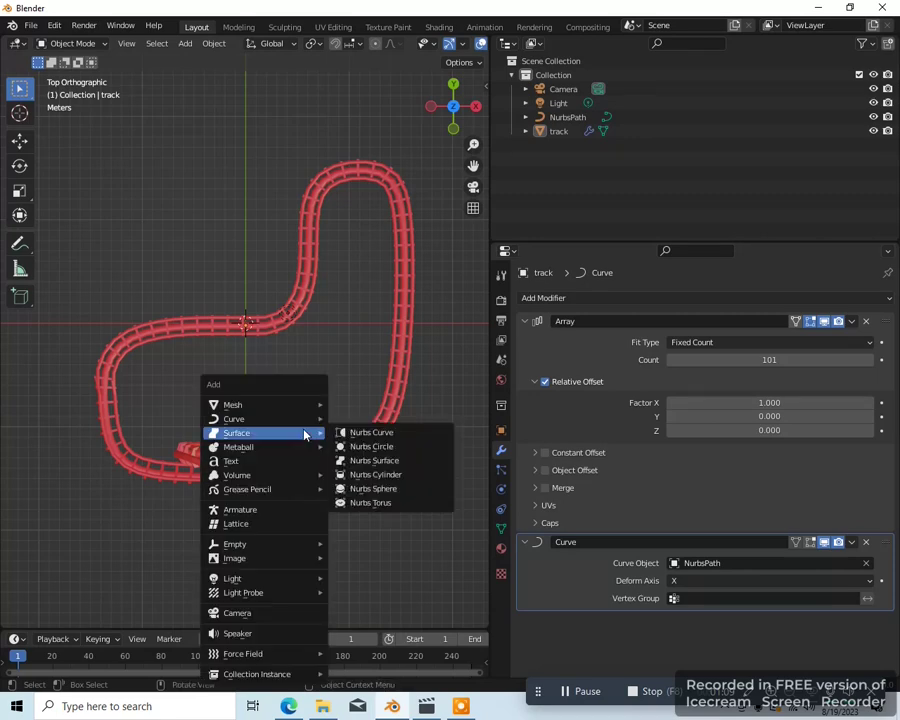
pyautogui.moveTo(230, 403)
pyautogui.click(366, 419)
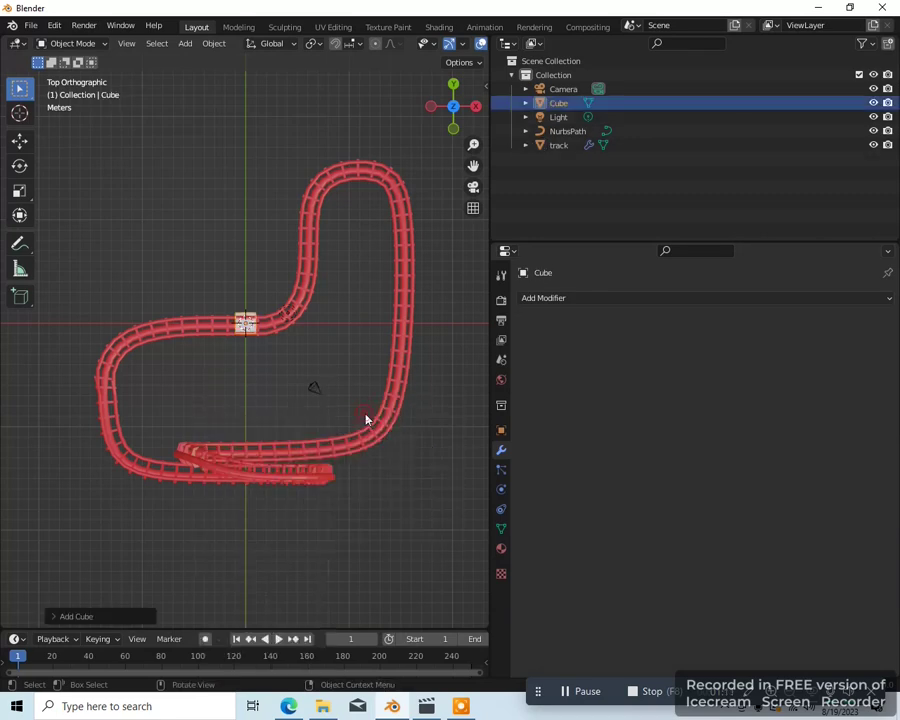
pyautogui.press('KP_Decimal')
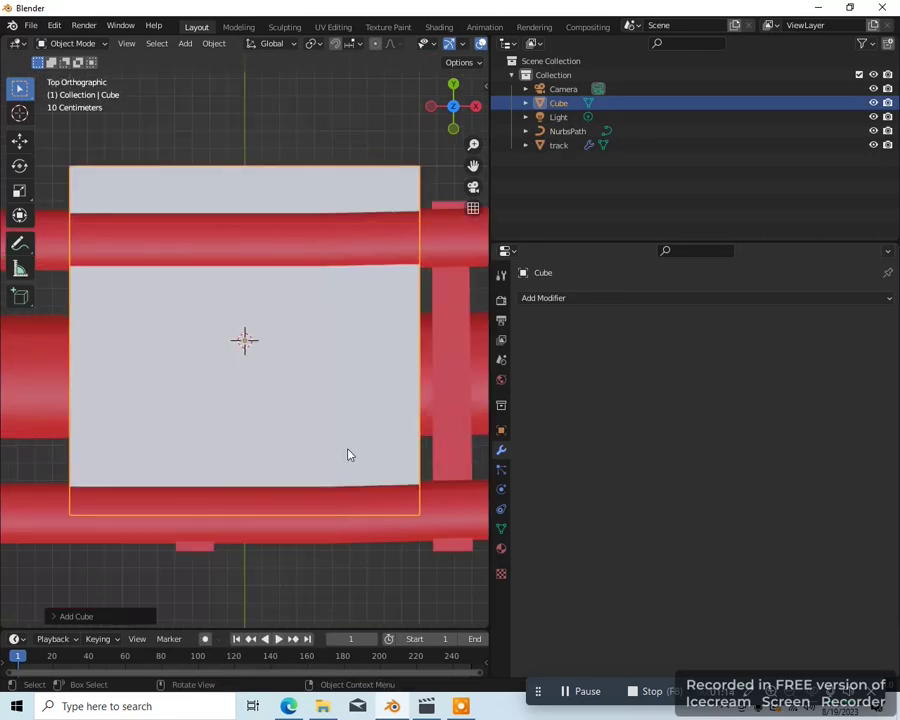
pyautogui.scroll(-4, 348, 455)
pyautogui.scroll(-2, 348, 455)
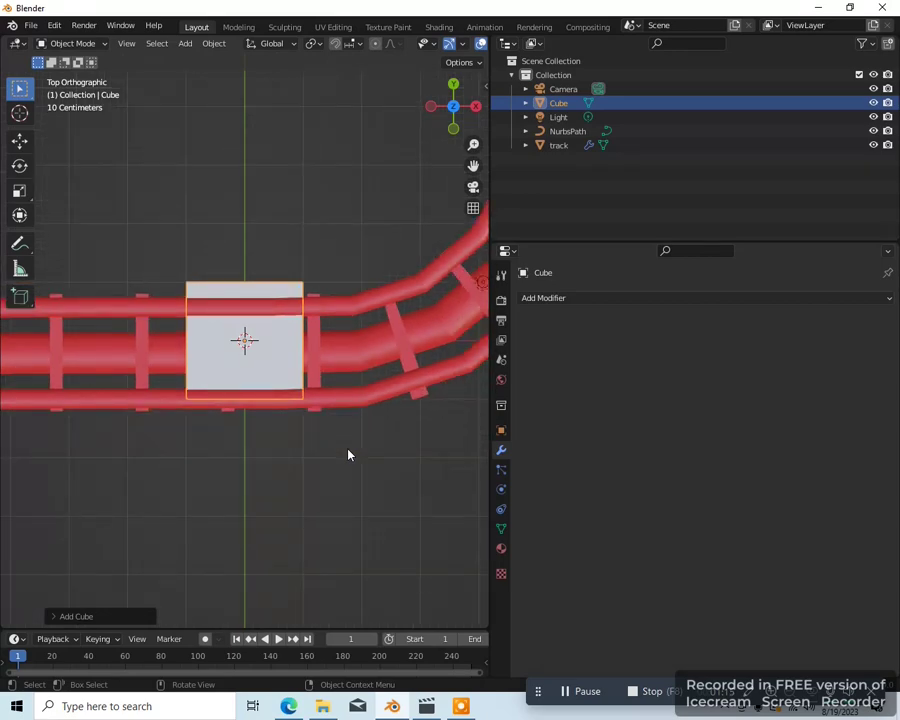
# Stretch the cube to about 1.76 times its length along X and isolate it in local view
pyautogui.press('s')
pyautogui.press('x')
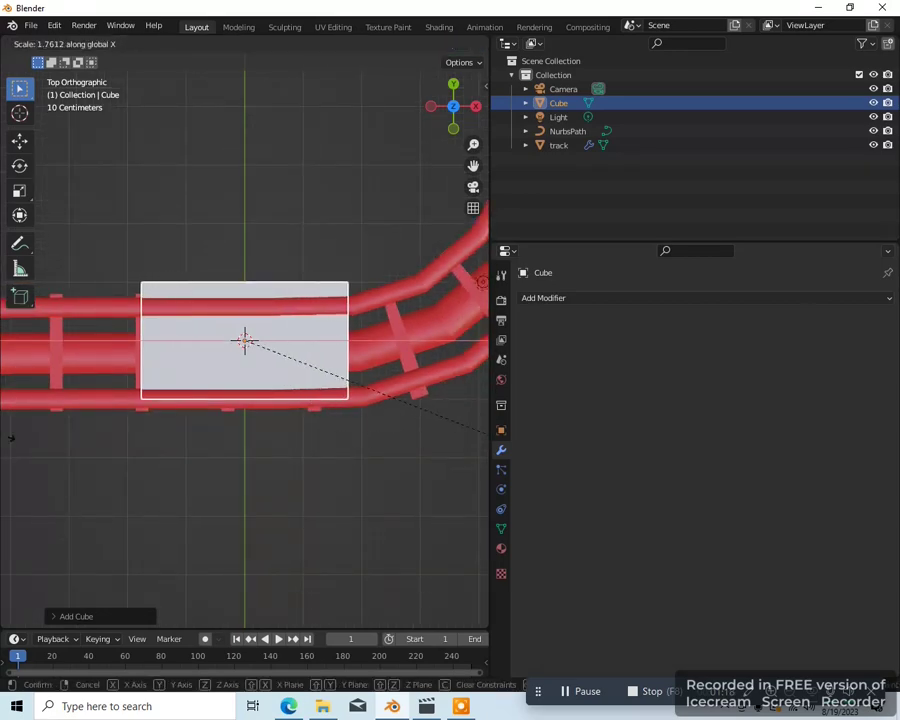
pyautogui.click(10, 437)
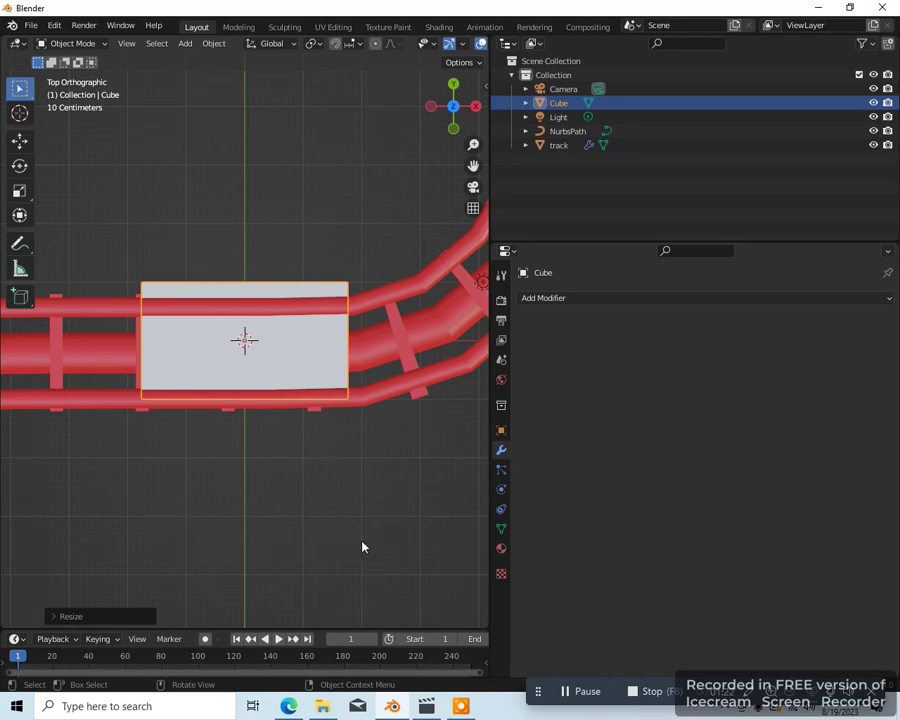
pyautogui.press('KP_Divide')
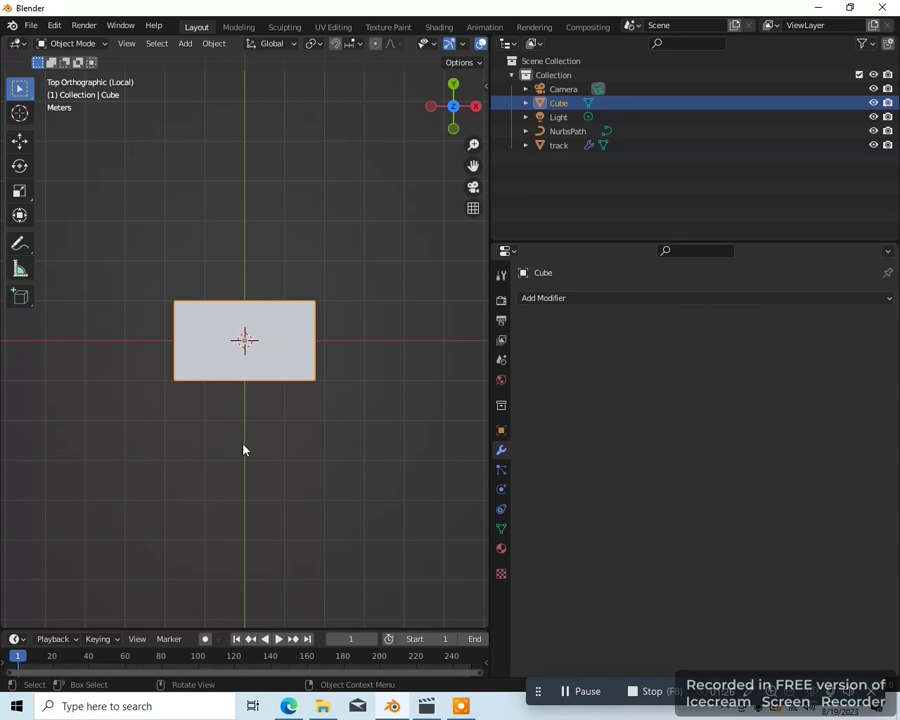
# Add a Bevel modifier with a 0.1 m amount and 1 segment to the cube and apply it
pyautogui.click(624, 298)
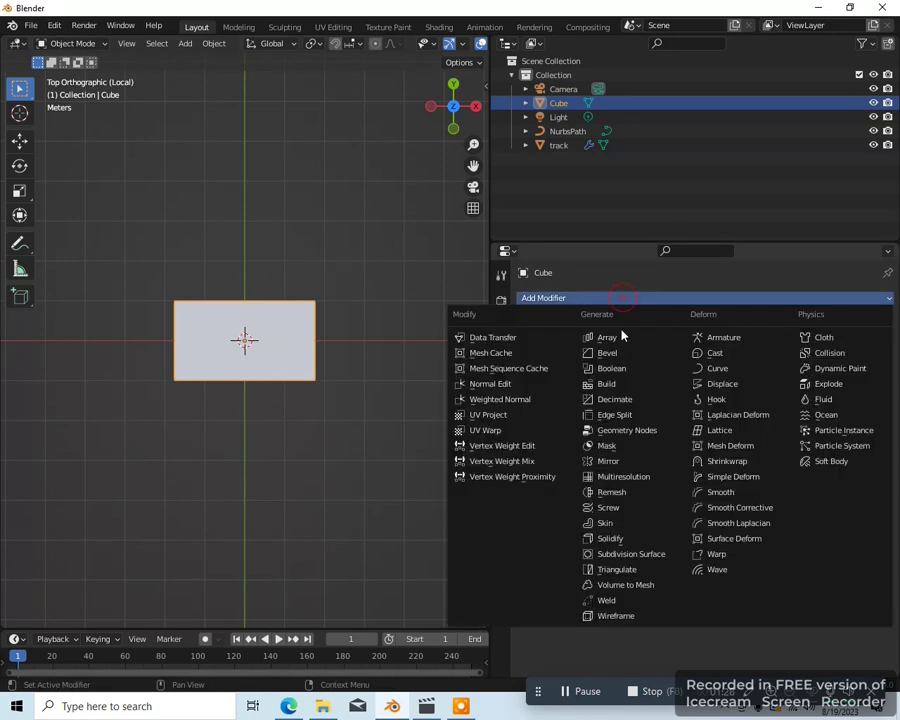
pyautogui.click(618, 340)
pyautogui.click(866, 321)
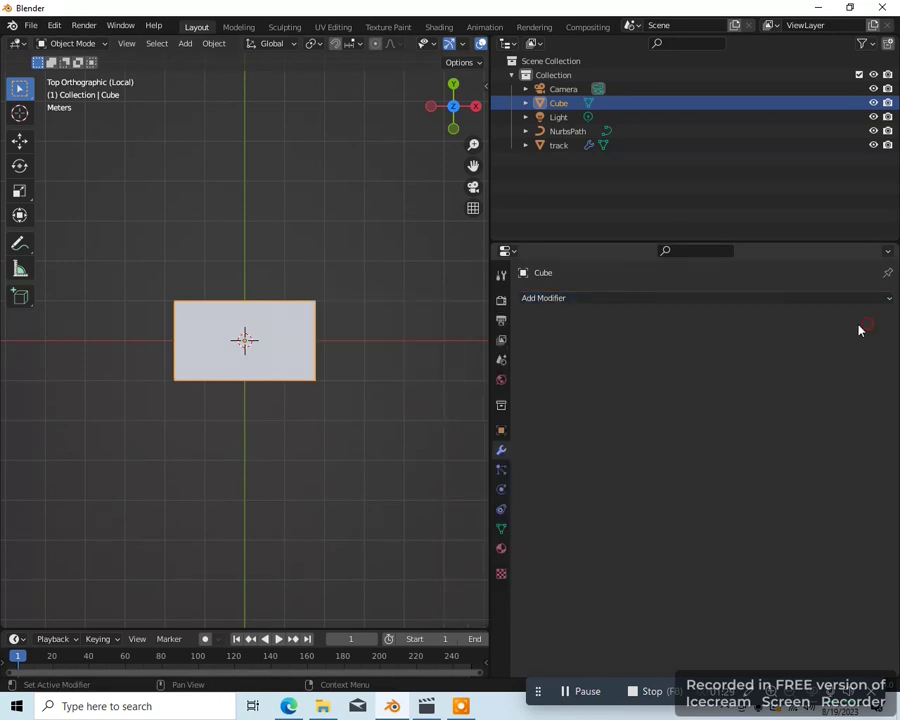
pyautogui.click(609, 298)
pyautogui.click(609, 353)
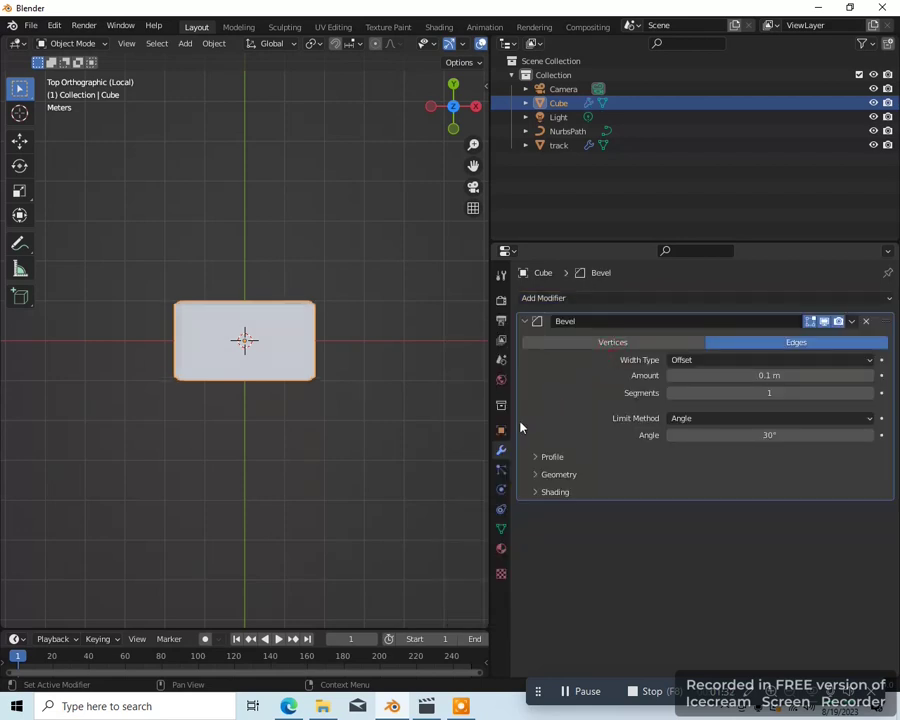
pyautogui.click(851, 321)
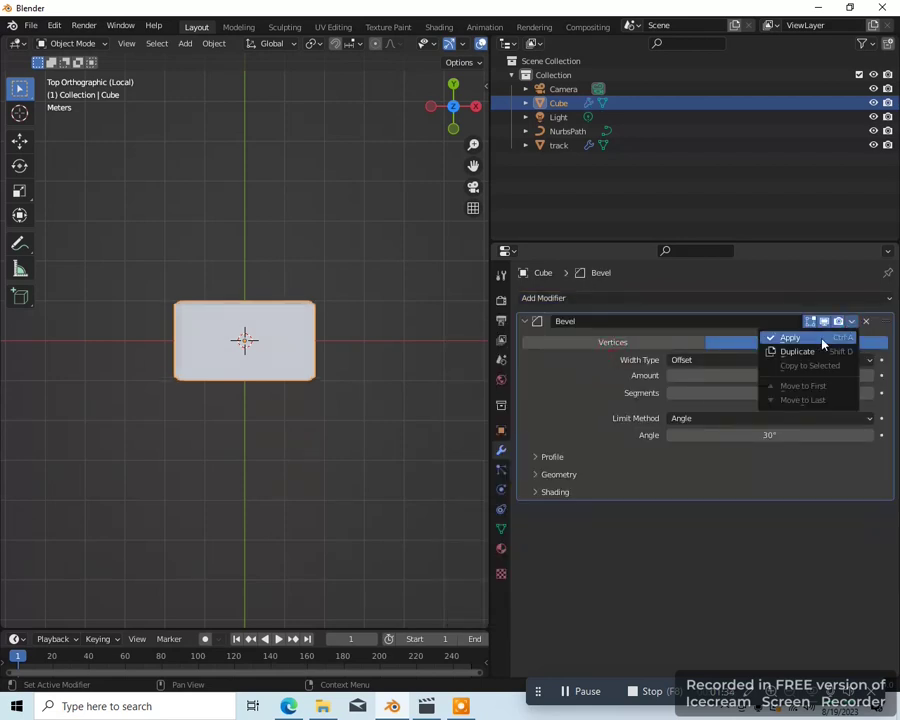
pyautogui.click(816, 338)
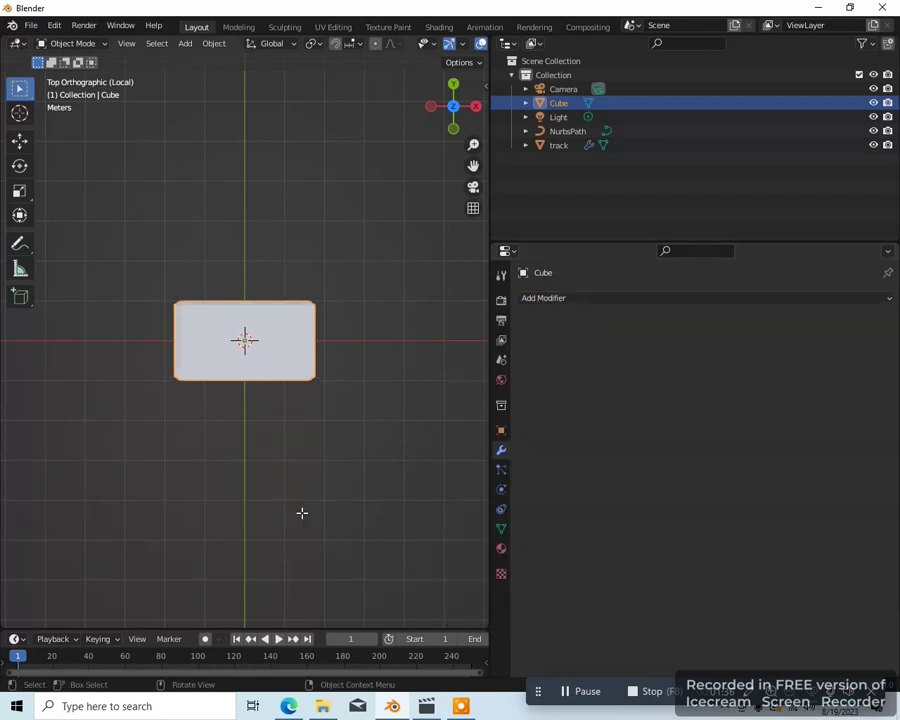
# In Edit Mode, extrude the block's top face in place and scale it inward to about 0.85
pyautogui.press('Tab')
pyautogui.scroll(1, 323, 467)
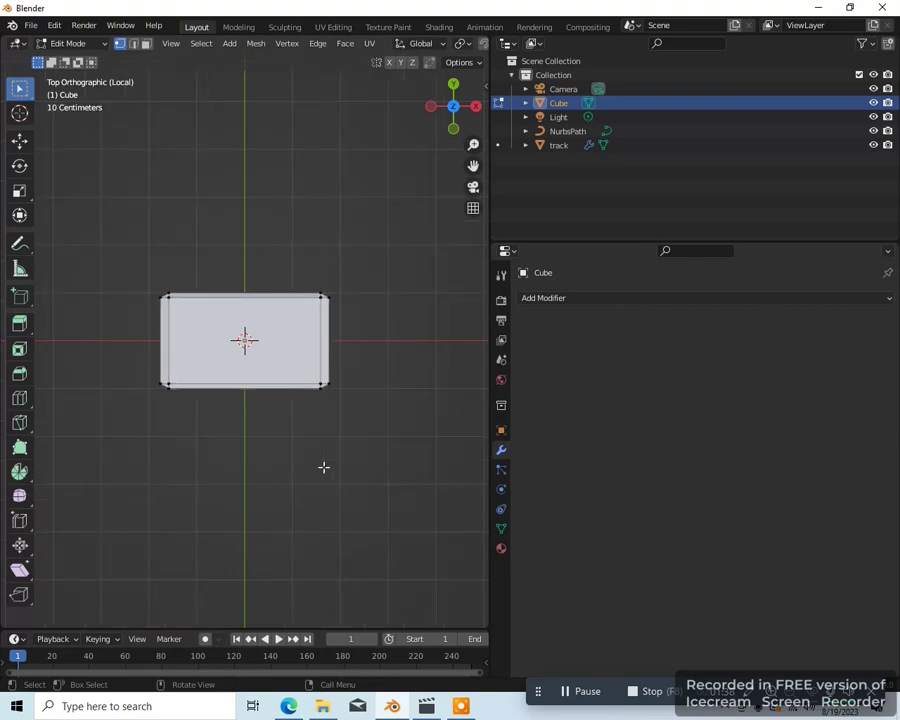
pyautogui.press('3')
pyautogui.click(291, 350)
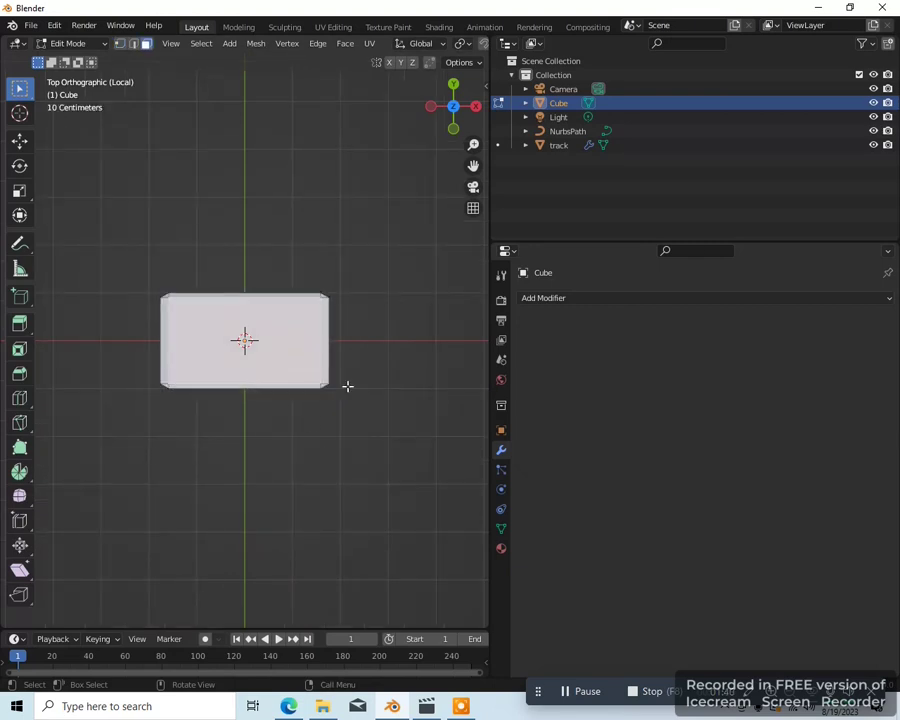
pyautogui.scroll(4, 311, 387)
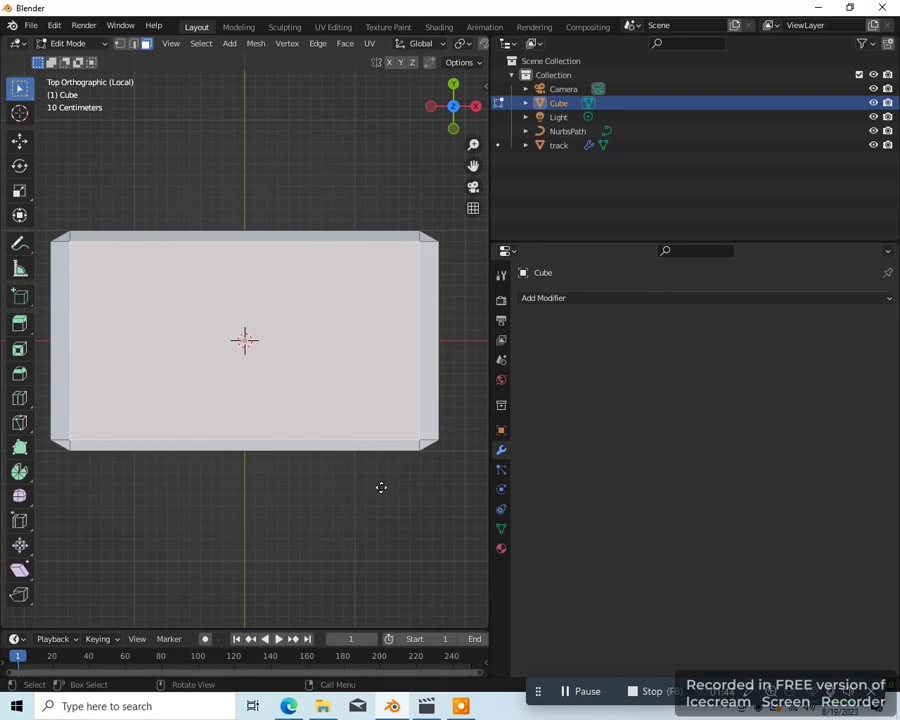
pyautogui.press('s')
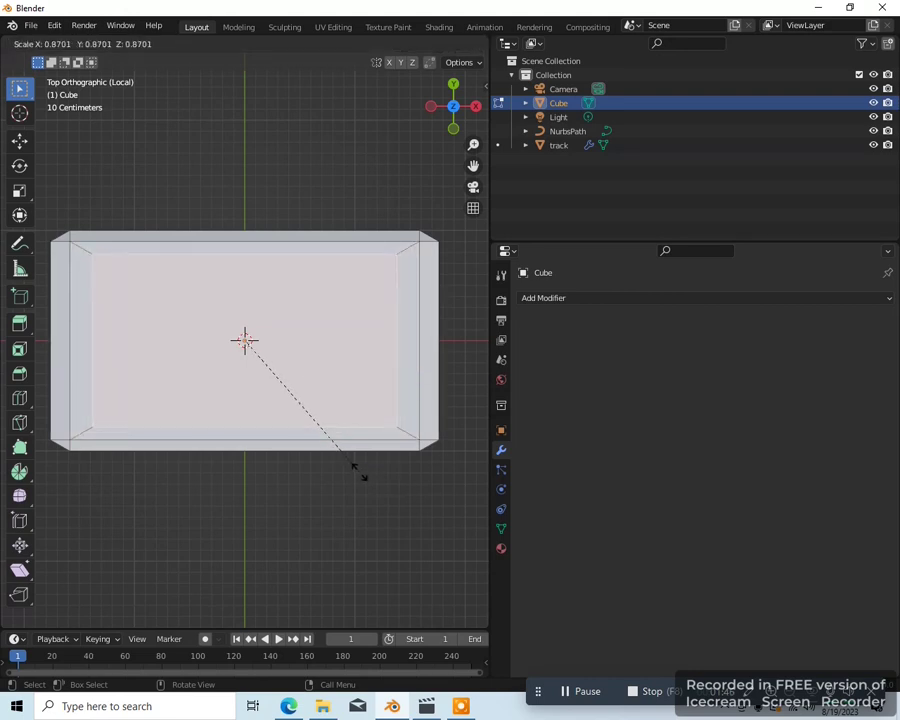
pyautogui.click(354, 467)
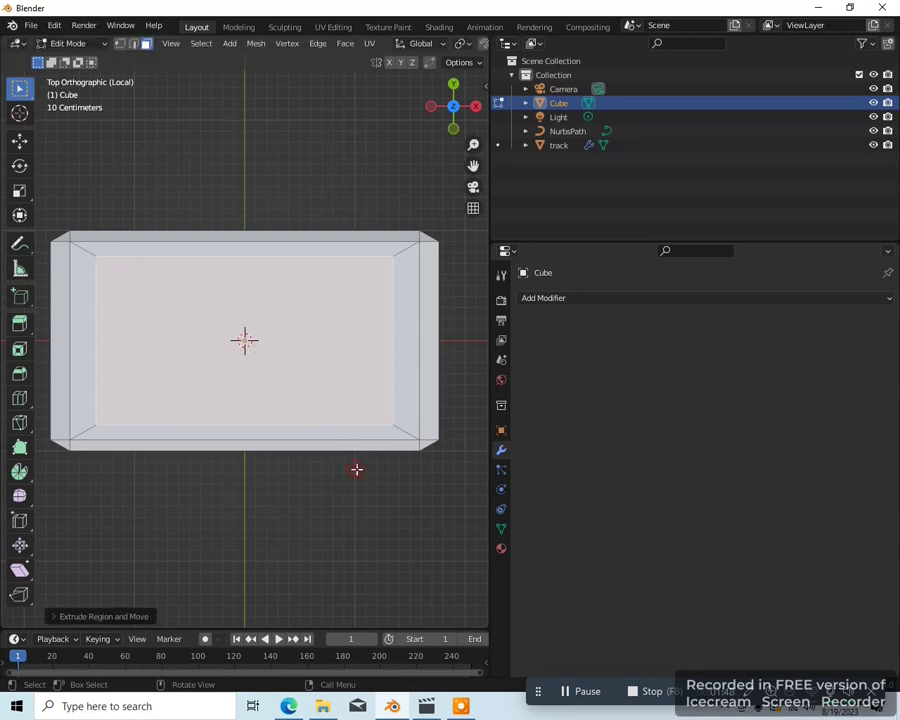
# Scale the inner top face by about 1.05 along X to even out the rim
pyautogui.press('s')
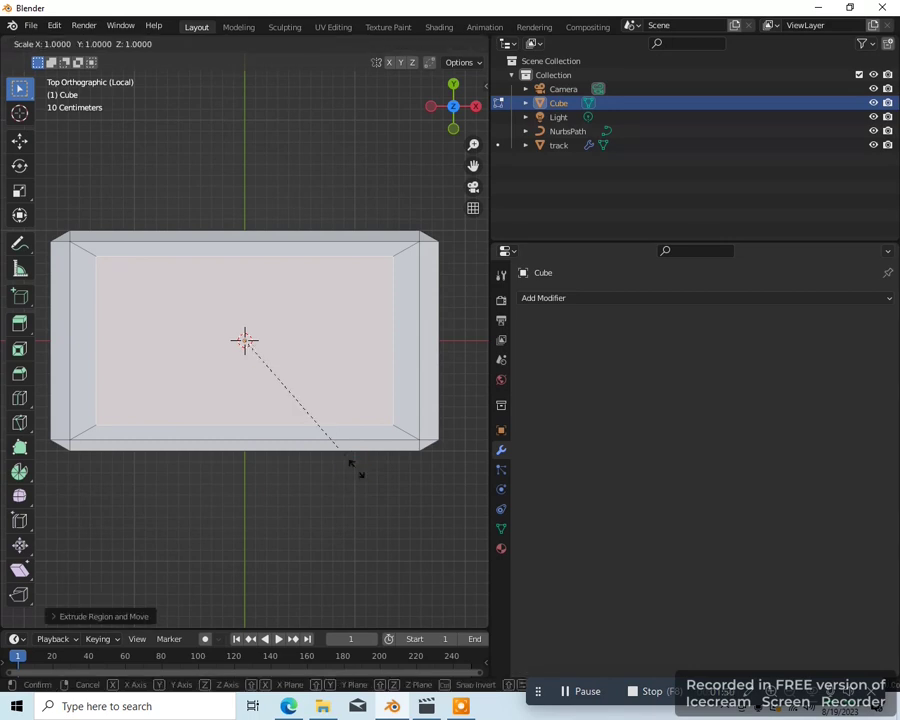
pyautogui.press('x')
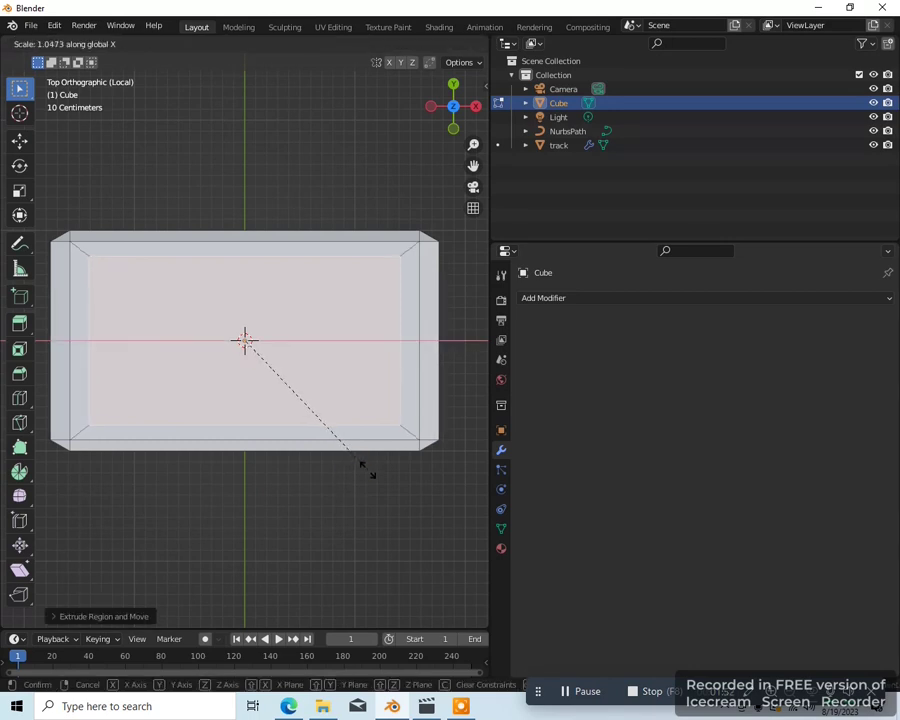
pyautogui.click(367, 470)
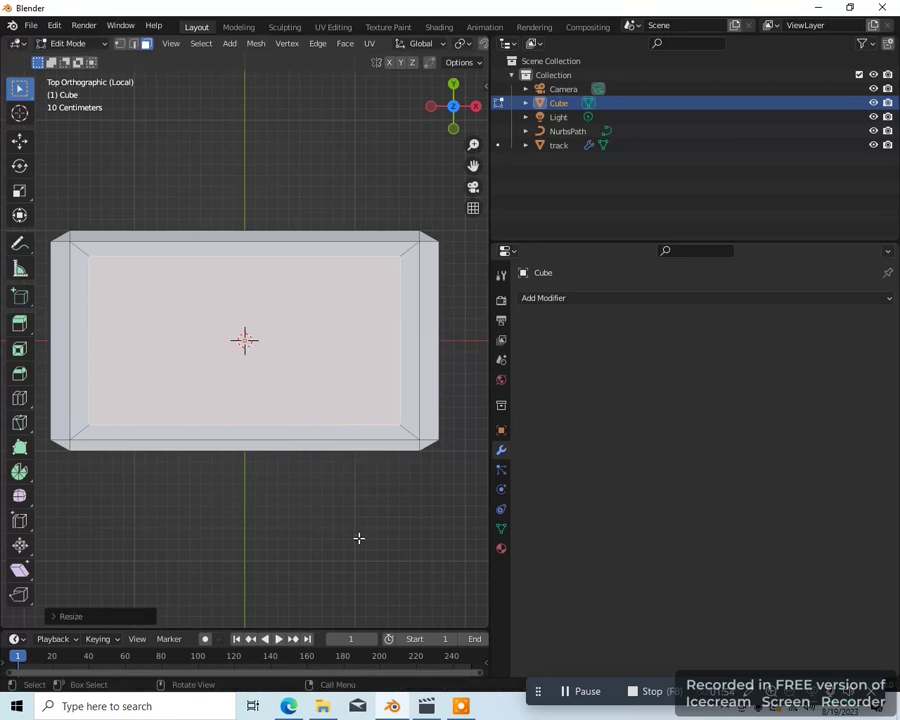
# Extrude the inner top face about 1.67 m down into the block in wireframe front view, and switch back to Material Preview shading
pyautogui.press('KP_1')
pyautogui.press('z')
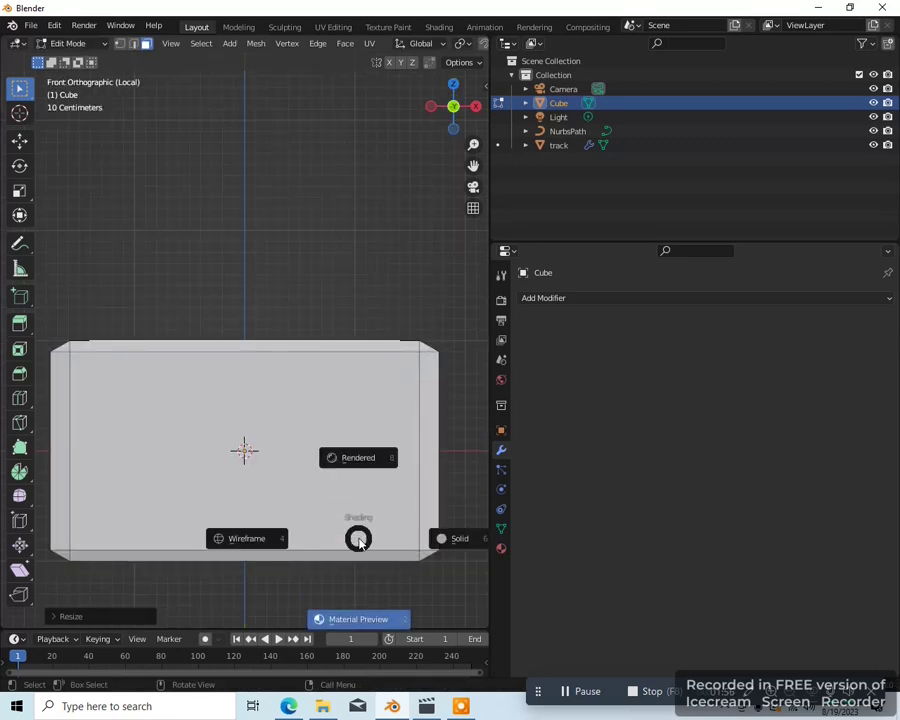
pyautogui.press('4')
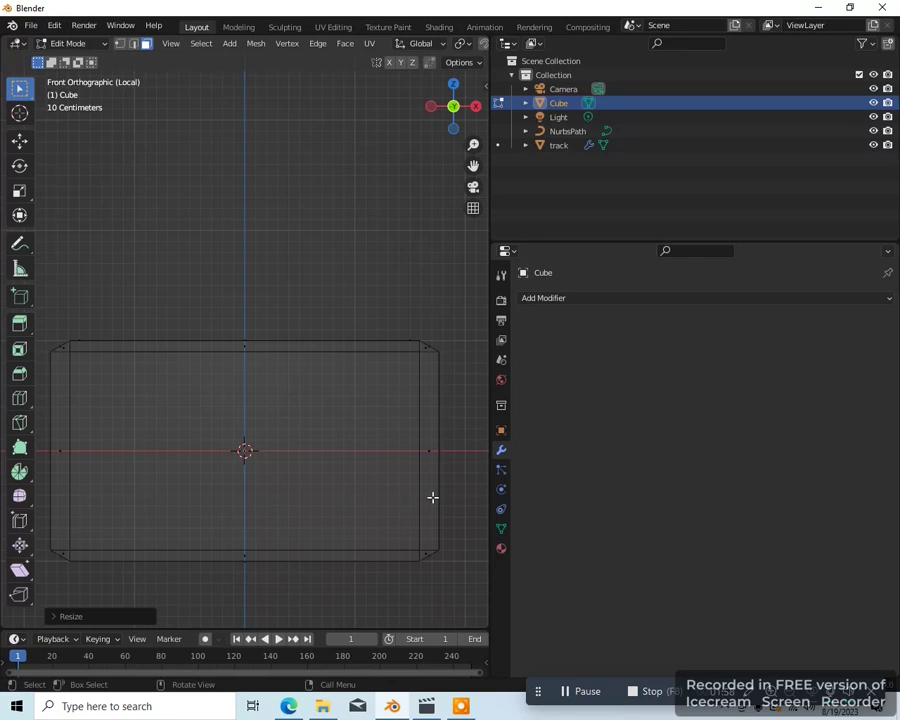
pyautogui.press('e')
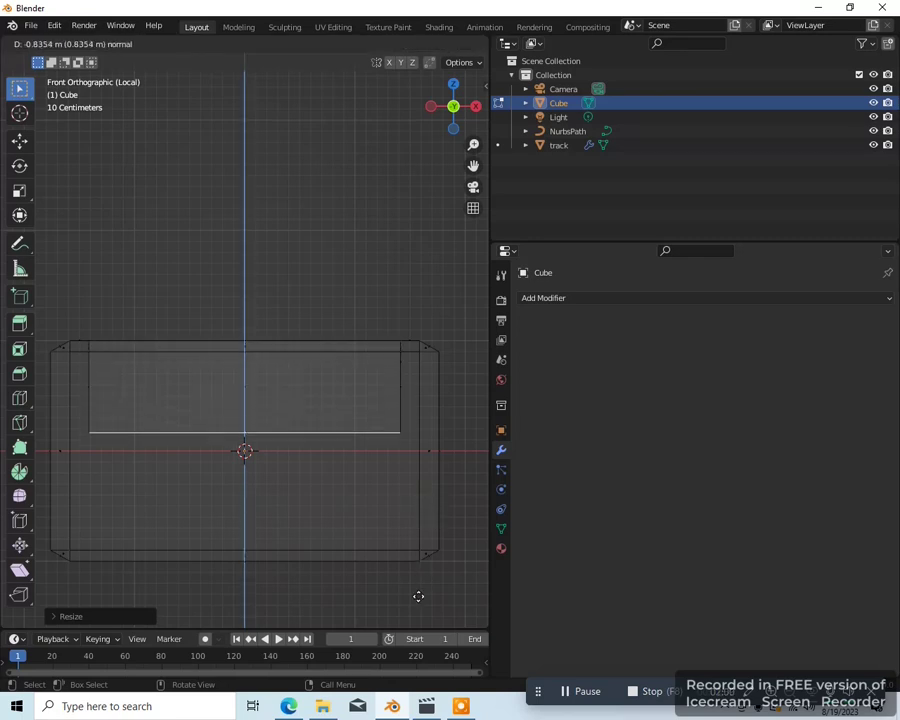
pyautogui.click(404, 108)
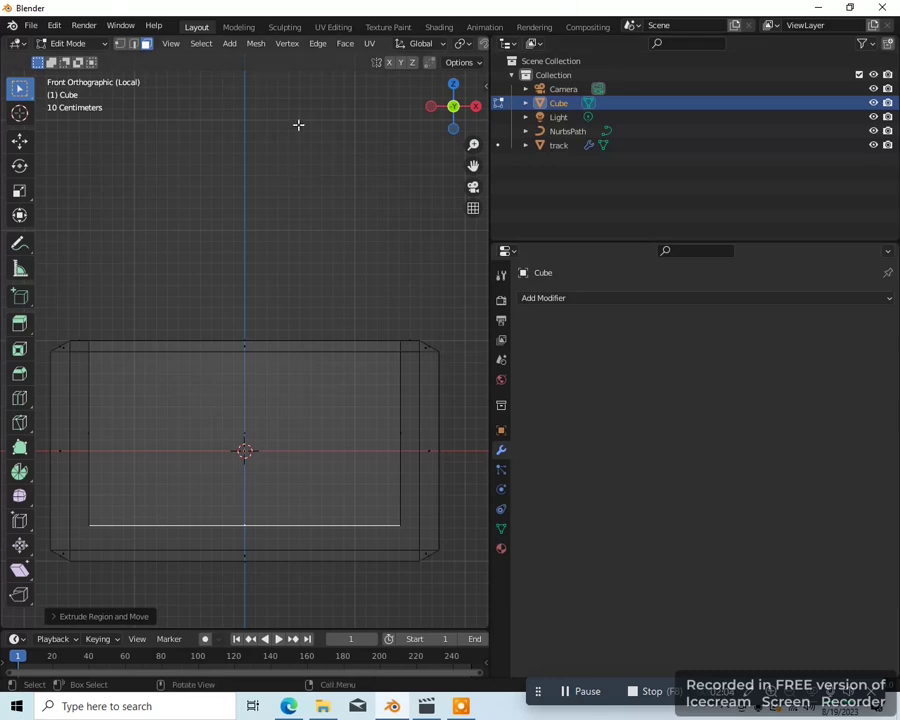
pyautogui.press('z')
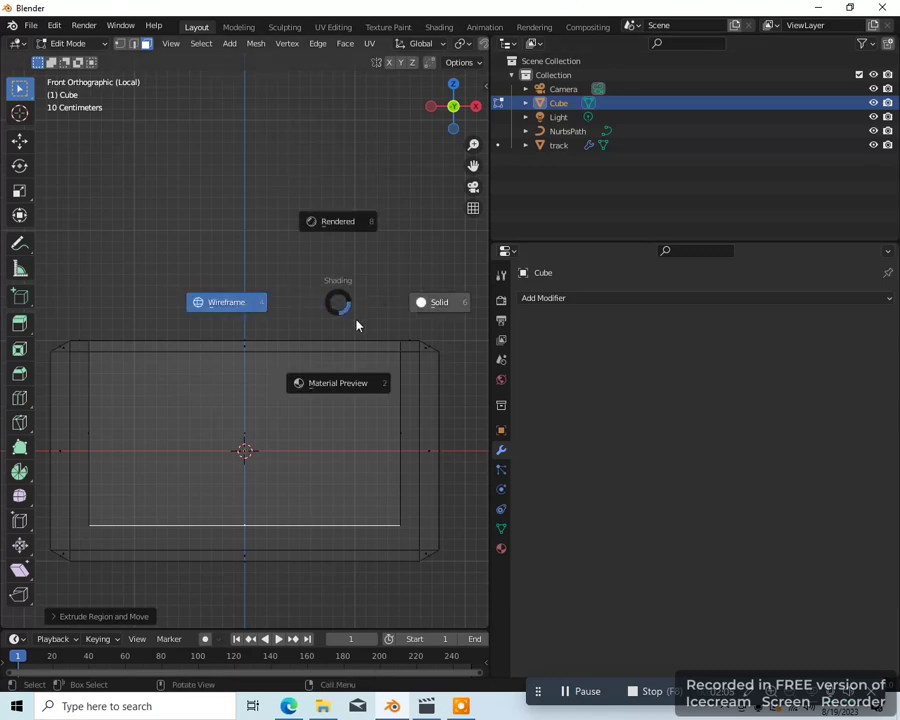
pyautogui.click(332, 378)
pyautogui.moveTo(331, 376)
pyautogui.mouseDown(button='middle')
pyautogui.moveTo(325, 428)
pyautogui.moveTo(406, 452)
pyautogui.moveTo(382, 454)
pyautogui.moveTo(392, 433)
pyautogui.moveTo(380, 446)
pyautogui.mouseUp(button='middle')
pyautogui.scroll(-3, 392, 433)
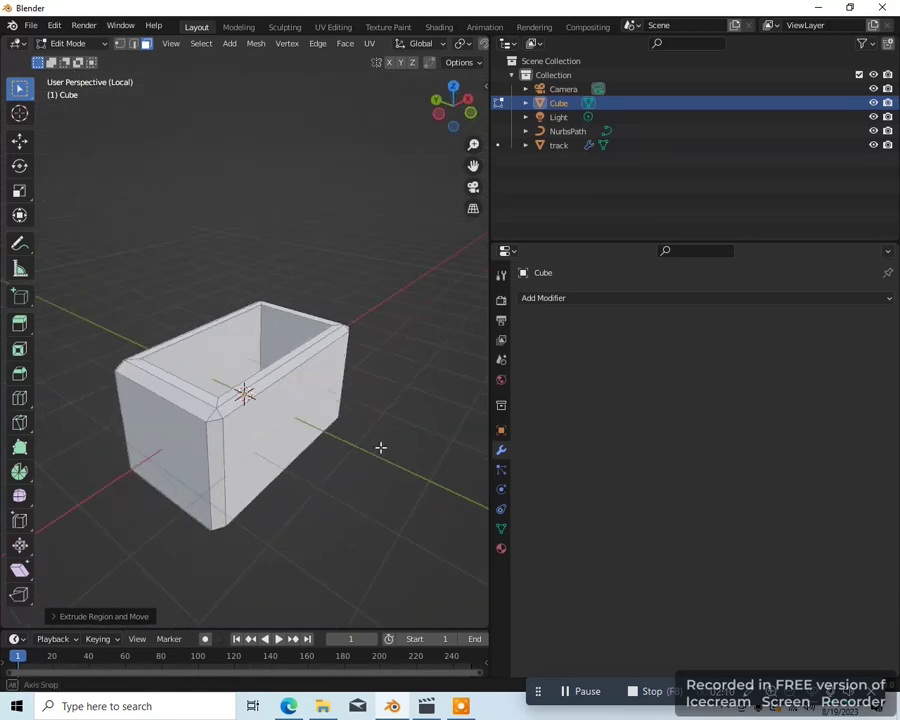
pyautogui.scroll(3, 362, 452)
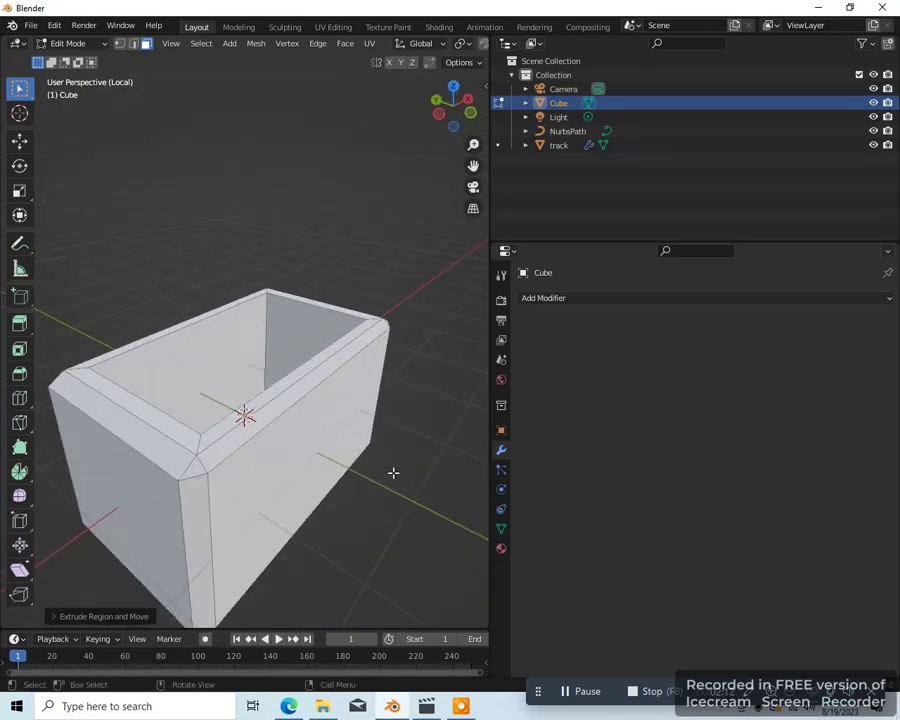
# Return to Object Mode and give the hollow car body a new material with a yellow base color
pyautogui.press('Tab')
pyautogui.click(501, 548)
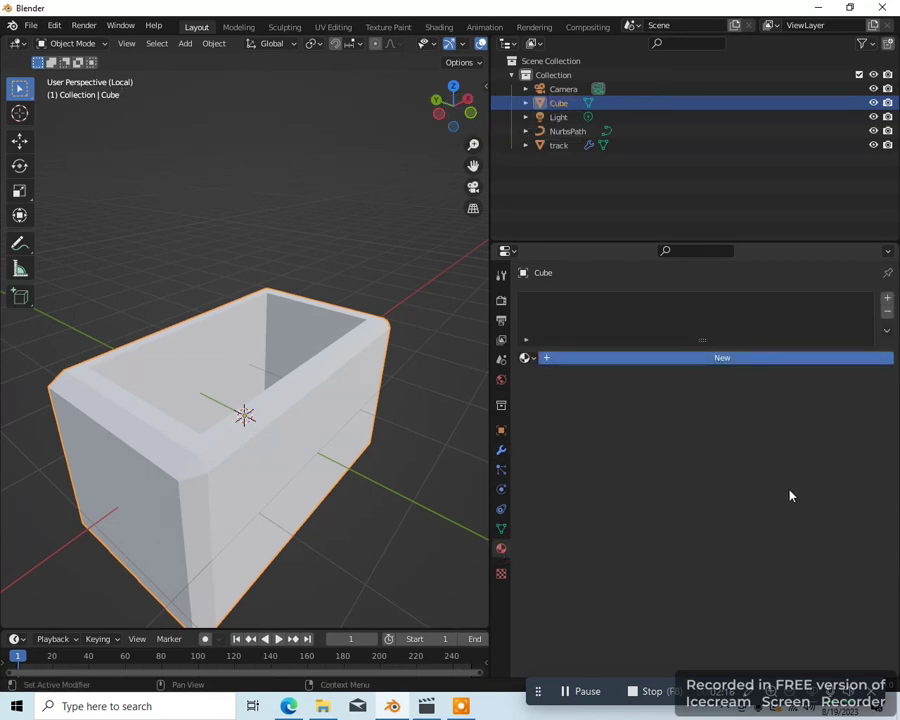
pyautogui.click(735, 357)
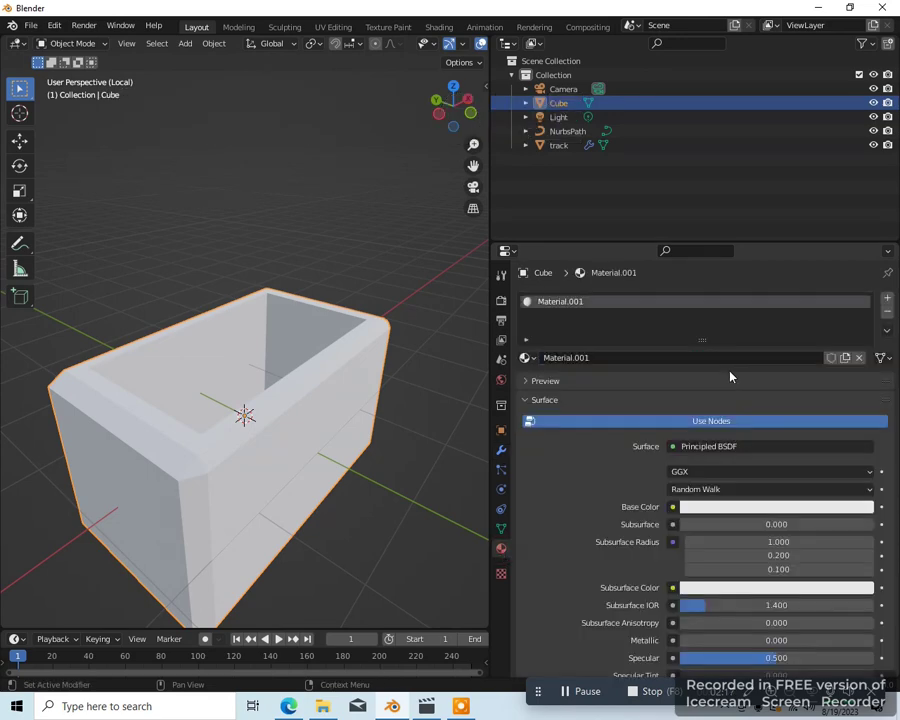
pyautogui.click(724, 508)
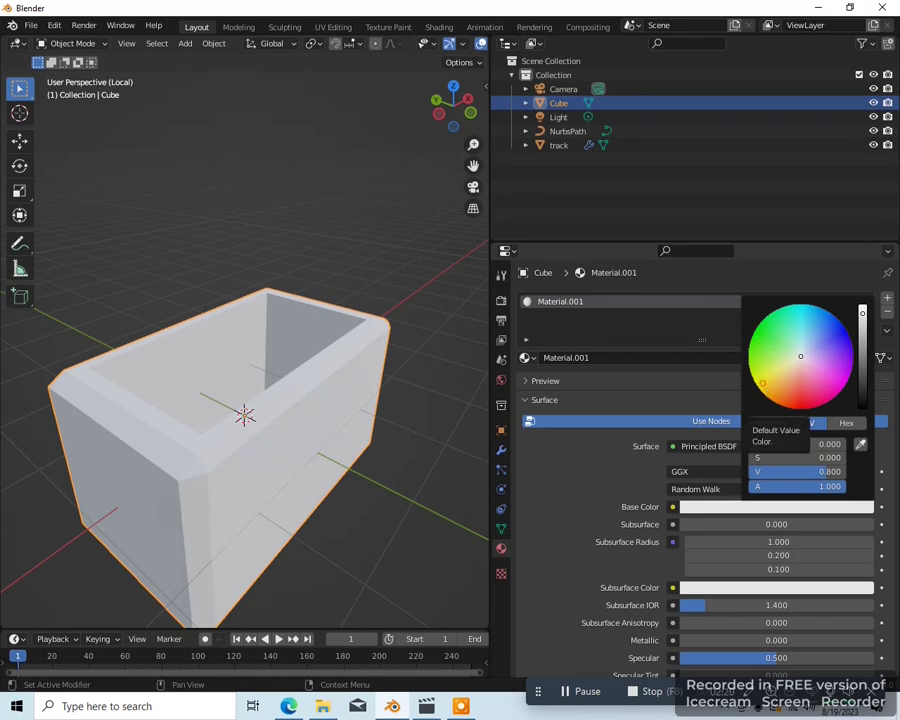
pyautogui.click(768, 402)
pyautogui.scroll(-3, 354, 516)
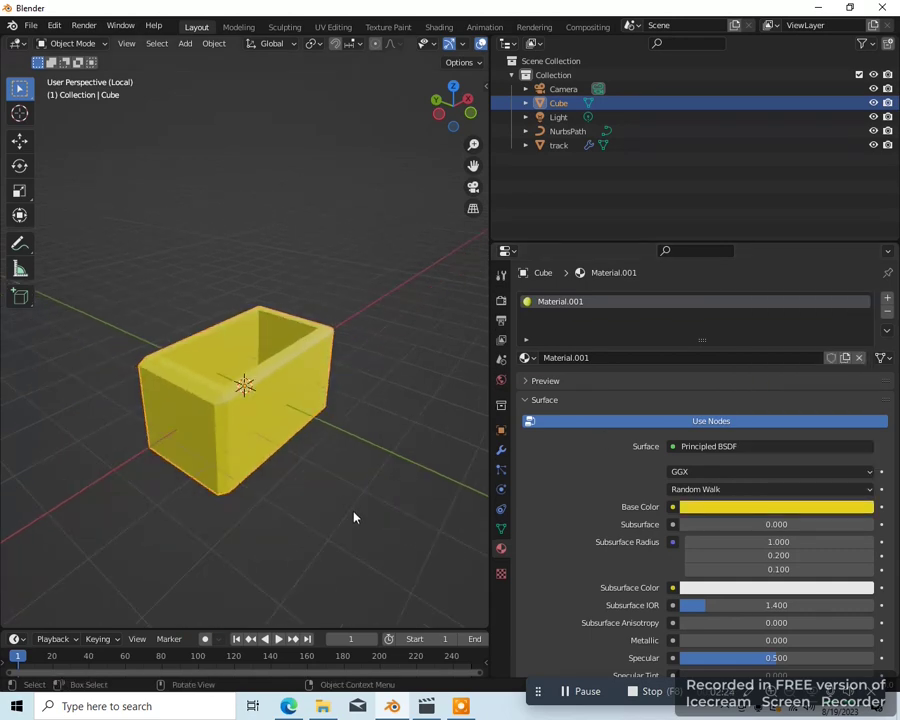
# Leave local view and rename the Cube object as "rc car"
pyautogui.press('KP_Divide')
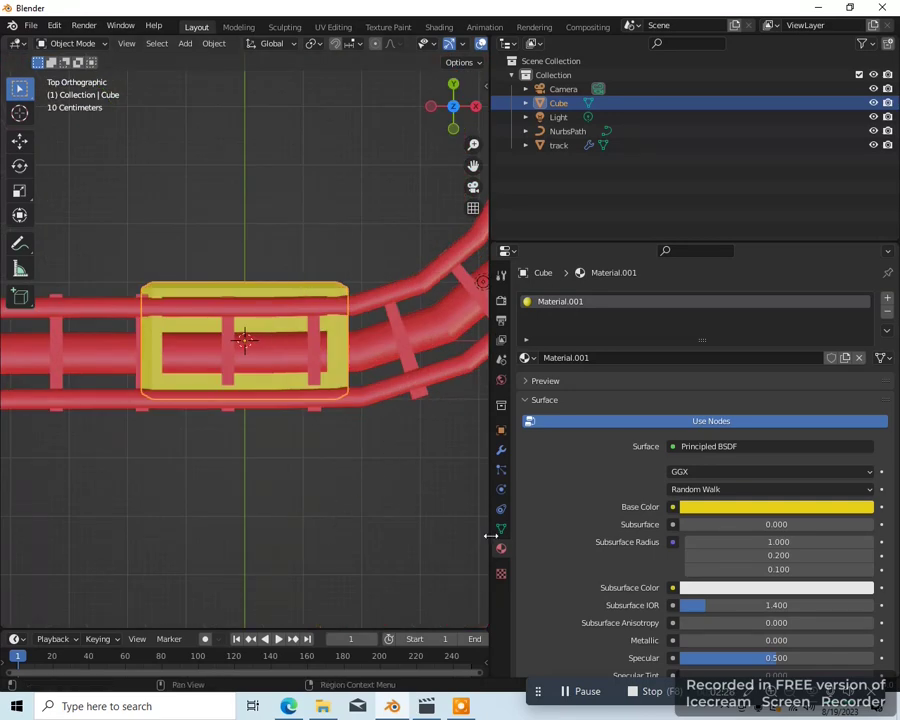
pyautogui.doubleClick(560, 104)
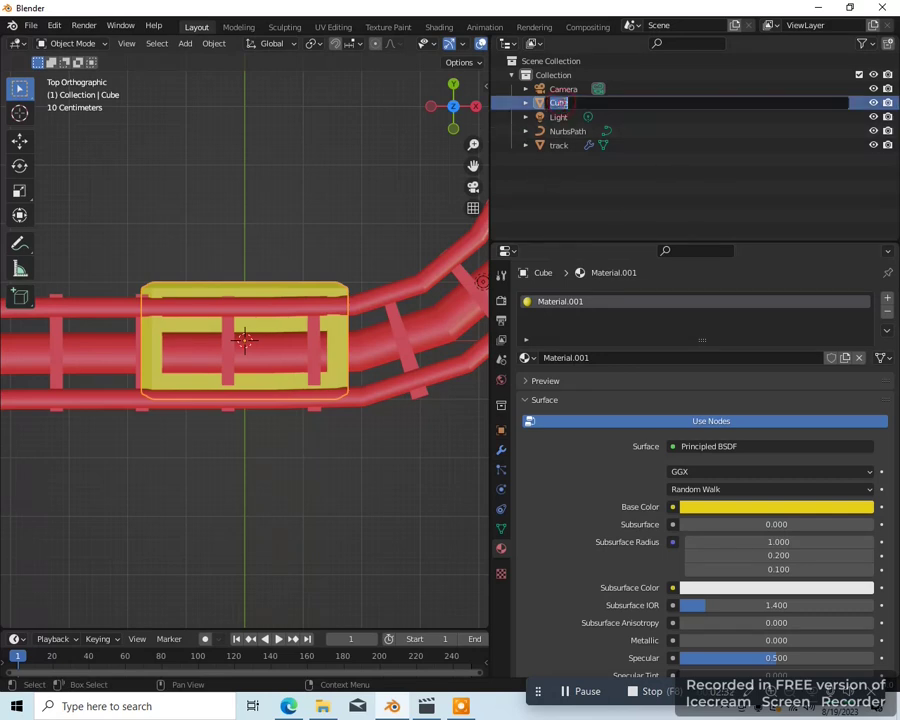
pyautogui.write('tc car')
pyautogui.press('Return')
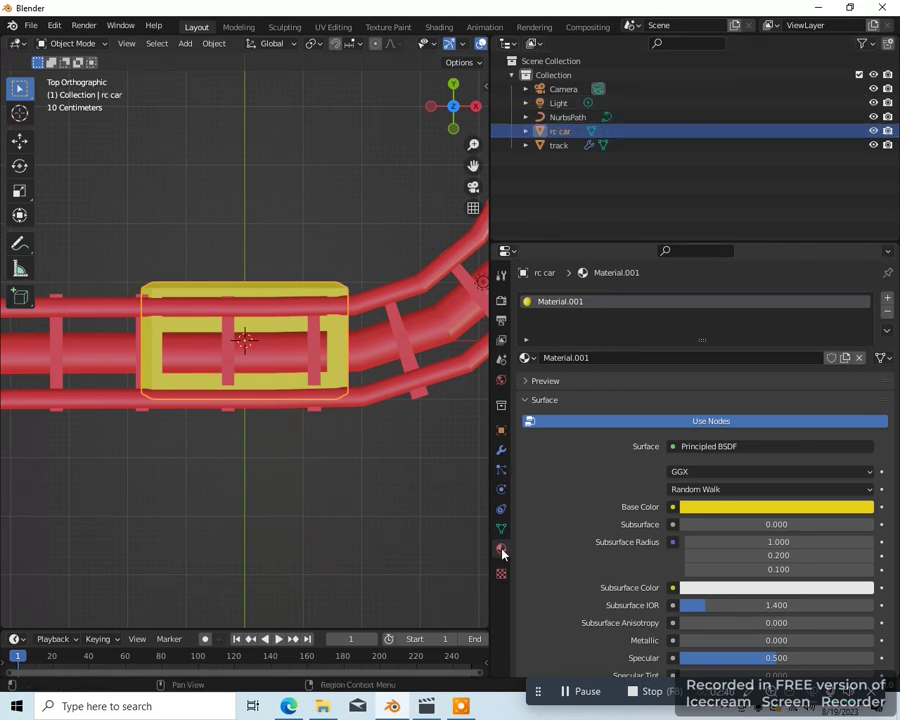
# Add a Follow Path constraint to the car with Follow Curve enabled and NurbsPath as its target
pyautogui.click(501, 510)
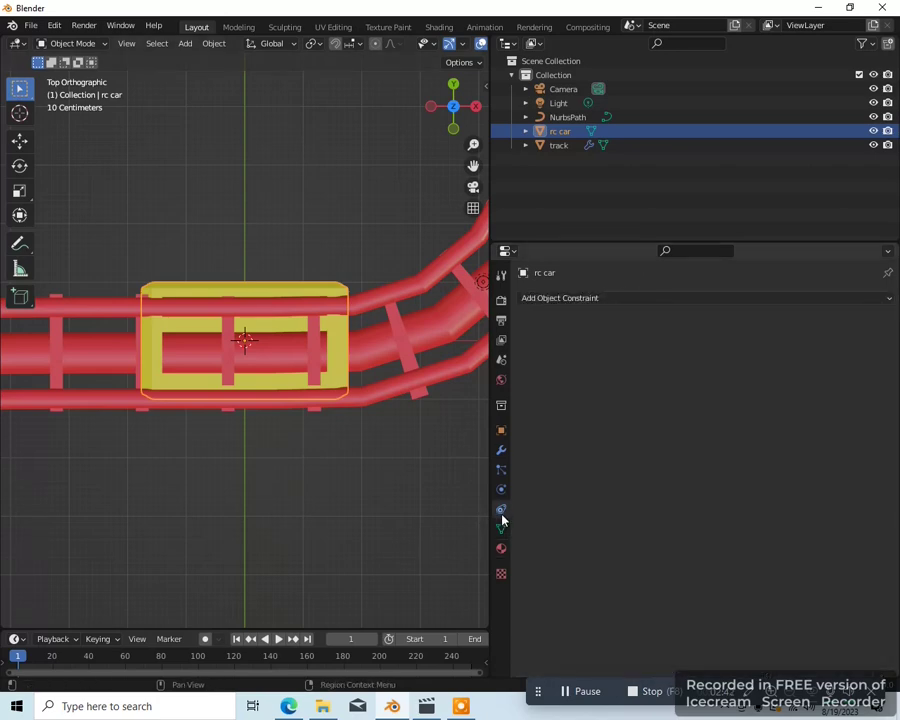
pyautogui.click(631, 300)
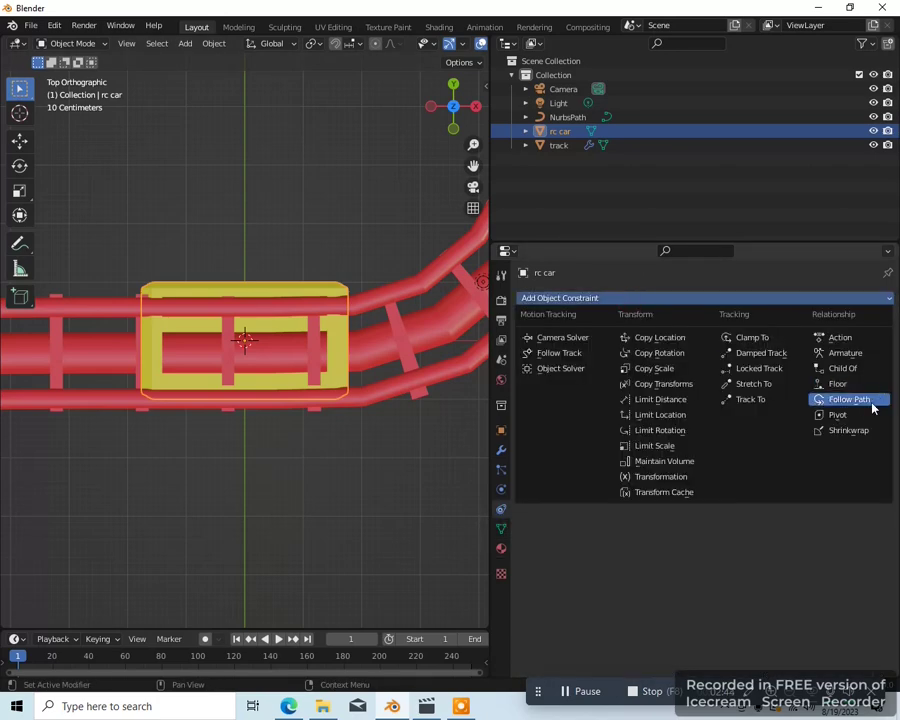
pyautogui.click(838, 400)
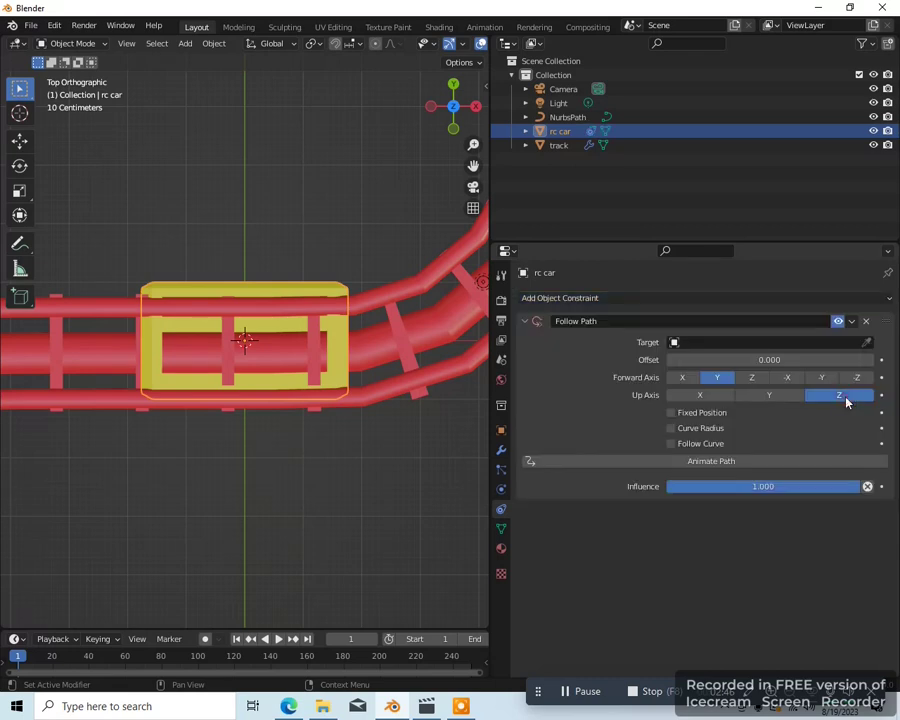
pyautogui.click(671, 443)
pyautogui.click(685, 342)
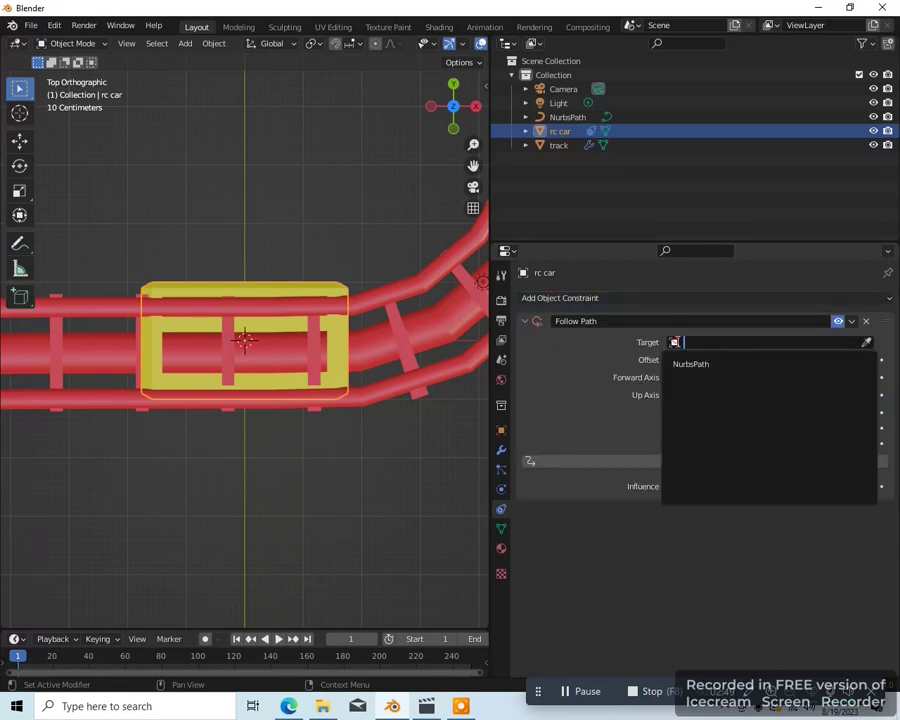
pyautogui.click(700, 362)
pyautogui.press('KP_Decimal')
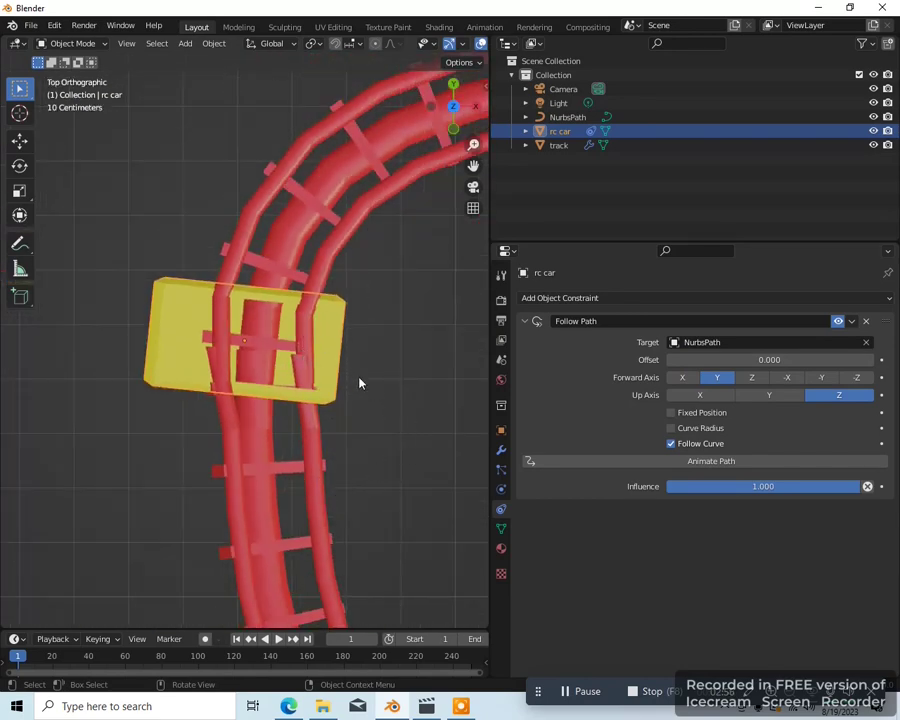
# Rotate the car about -94° in top view and shift it about 0.15 m along X to centre it over the track
pyautogui.press('r')
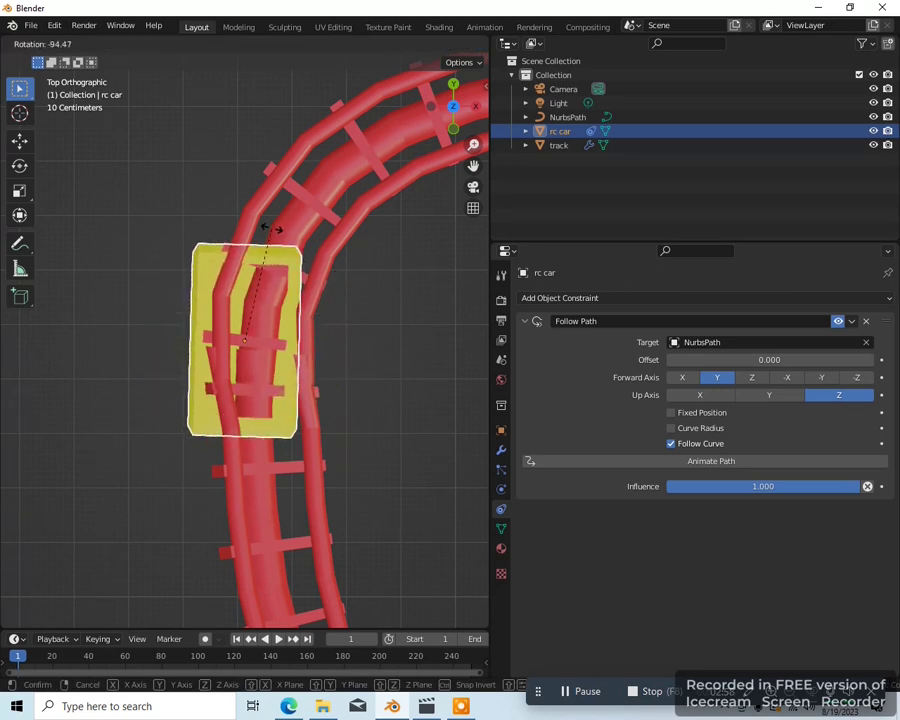
pyautogui.click(268, 234)
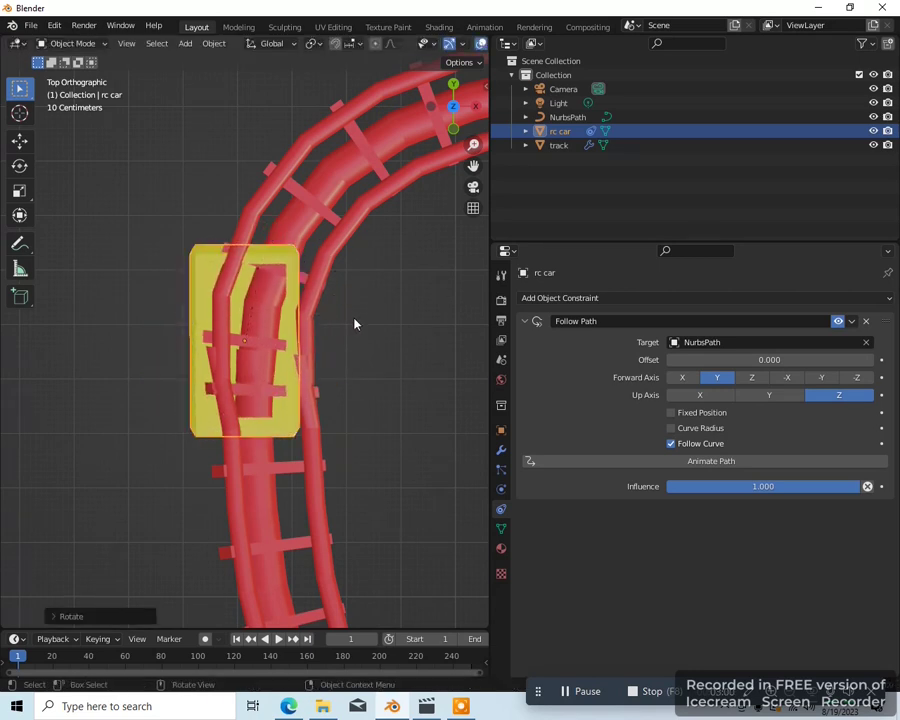
pyautogui.press('g')
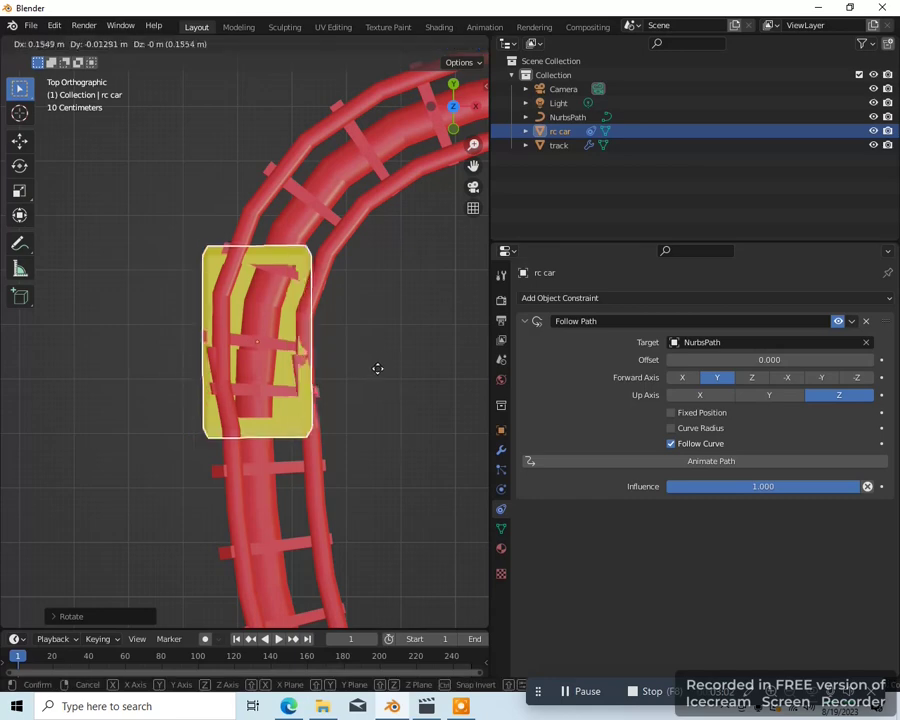
pyautogui.click(381, 368)
# Raise the car about 1.35 m along the global Z axis so it sits on top of the rails
pyautogui.moveTo(382, 372); pyautogui.dragTo(307, 315, button='middle')
pyautogui.press('g')
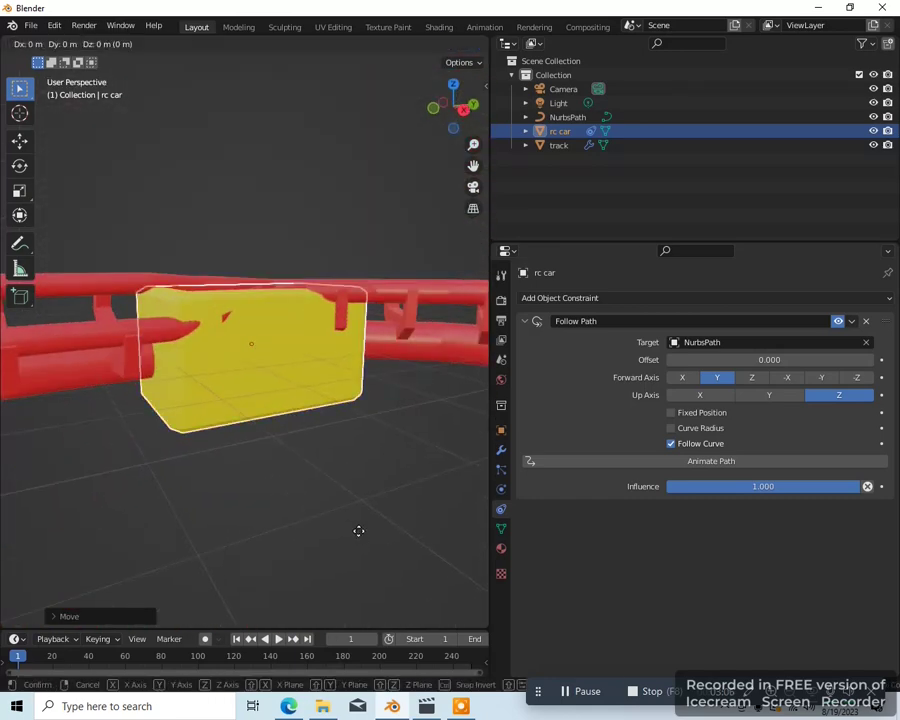
pyautogui.press('z')
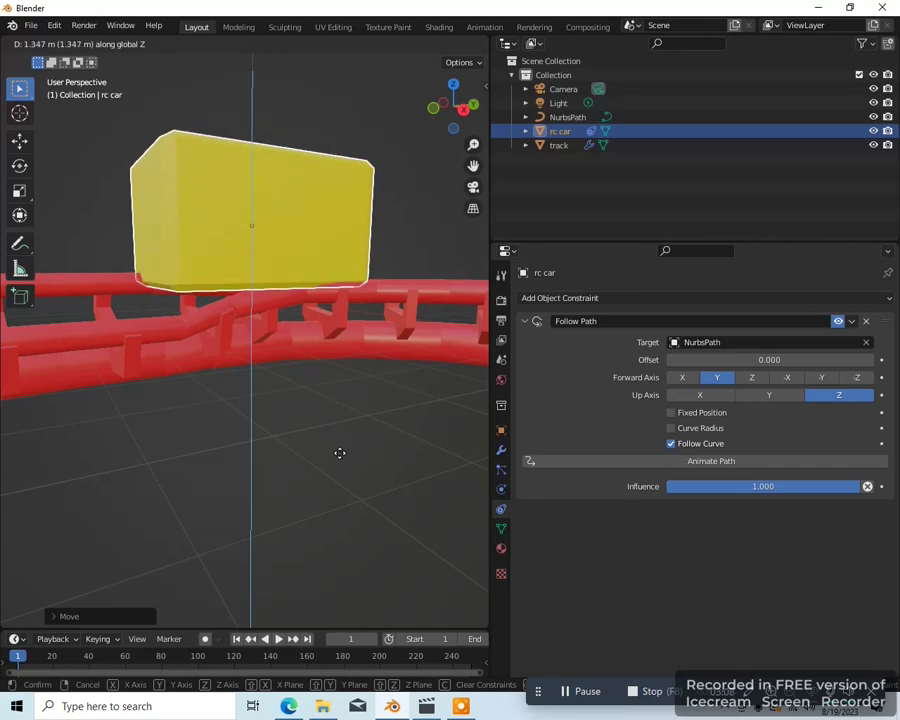
pyautogui.click(340, 454)
pyautogui.moveTo(340, 454); pyautogui.dragTo(249, 400, button='middle')
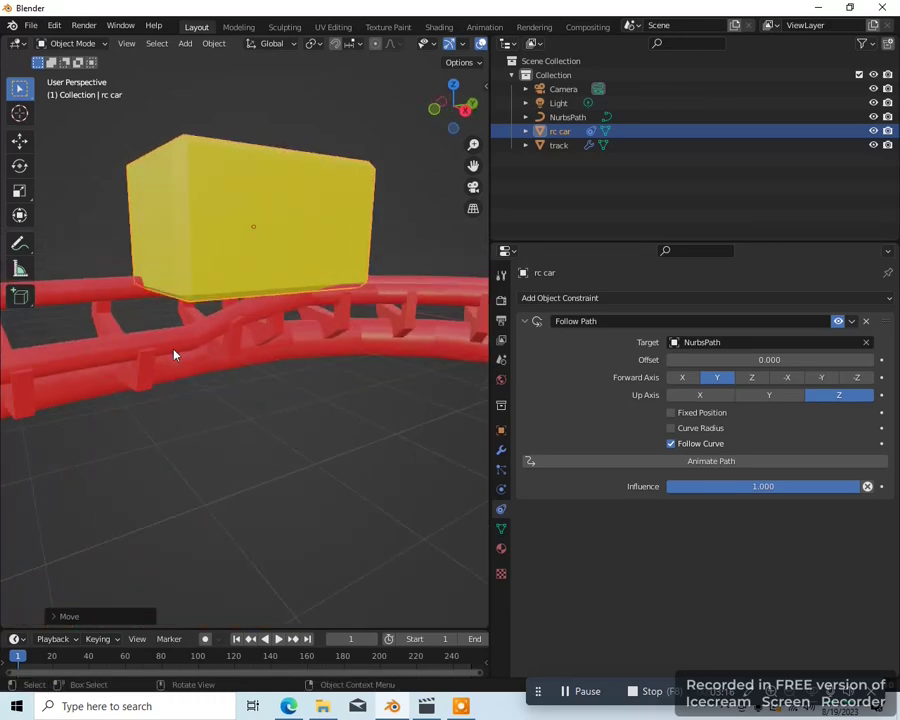
pyautogui.moveTo(174, 355); pyautogui.dragTo(251, 404, button='middle')
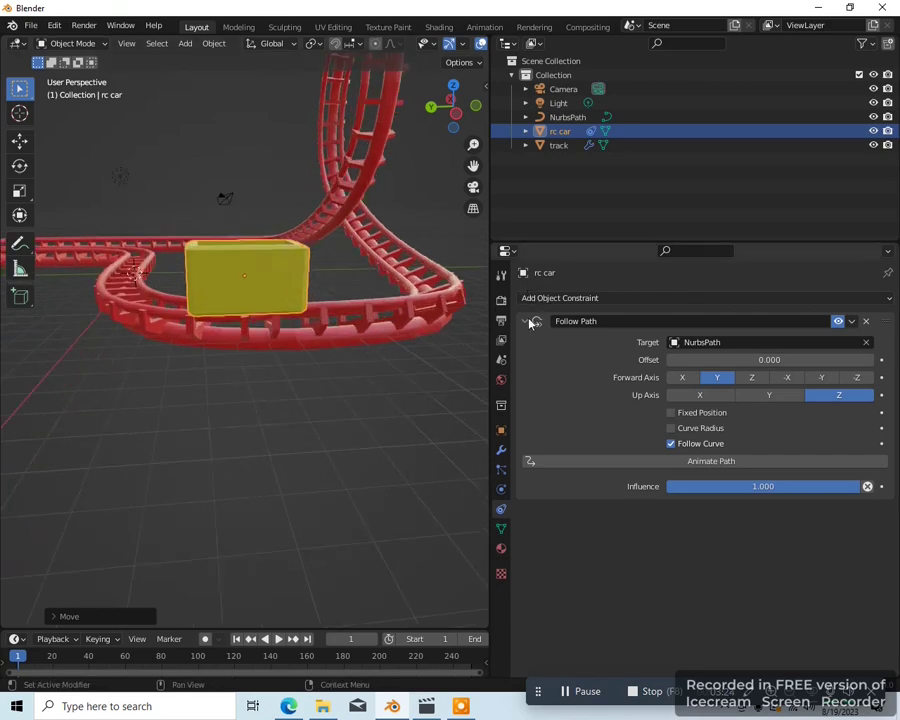
# Animate the car's Follow Path constraint and play the animation to check its run along the track
pyautogui.moveTo(458, 386); pyautogui.dragTo(430, 442, button='middle')
pyautogui.click(712, 463)
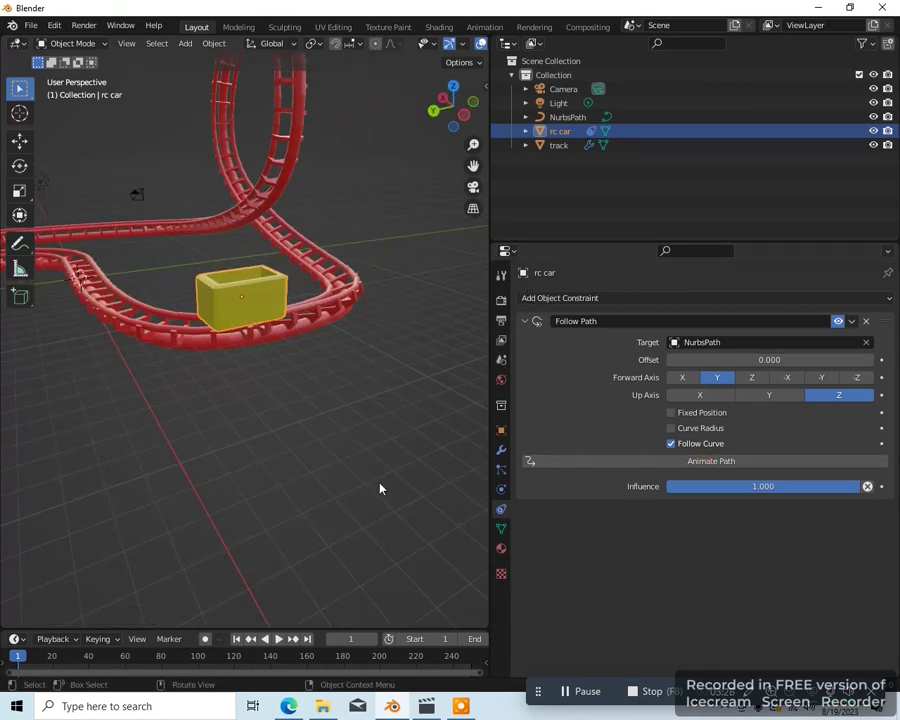
pyautogui.scroll(-4, 381, 486)
pyautogui.moveTo(375, 500); pyautogui.dragTo(319, 609, button='middle')
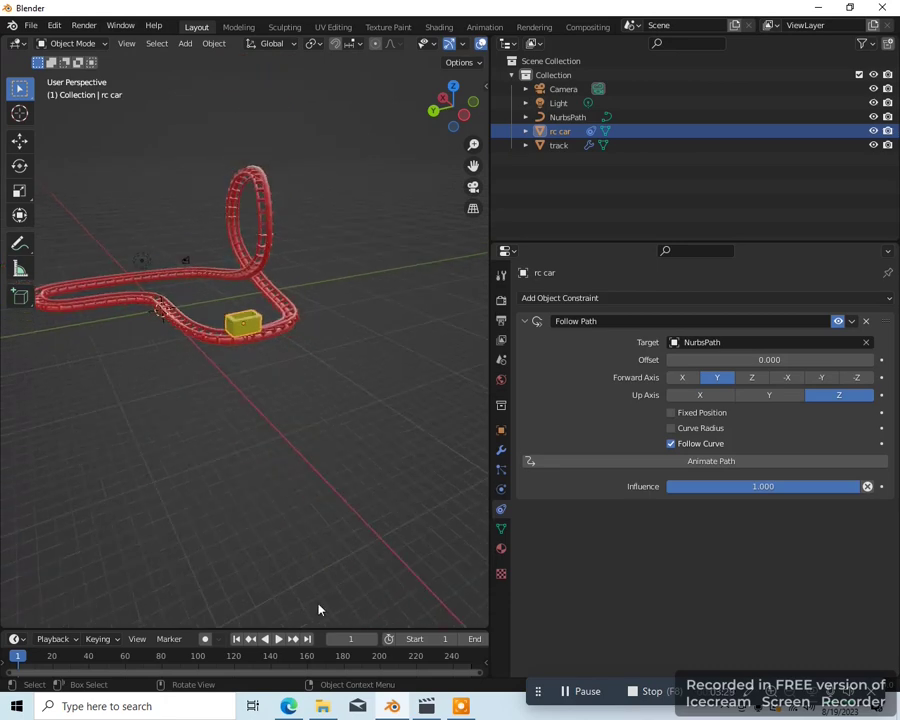
pyautogui.click(279, 639)
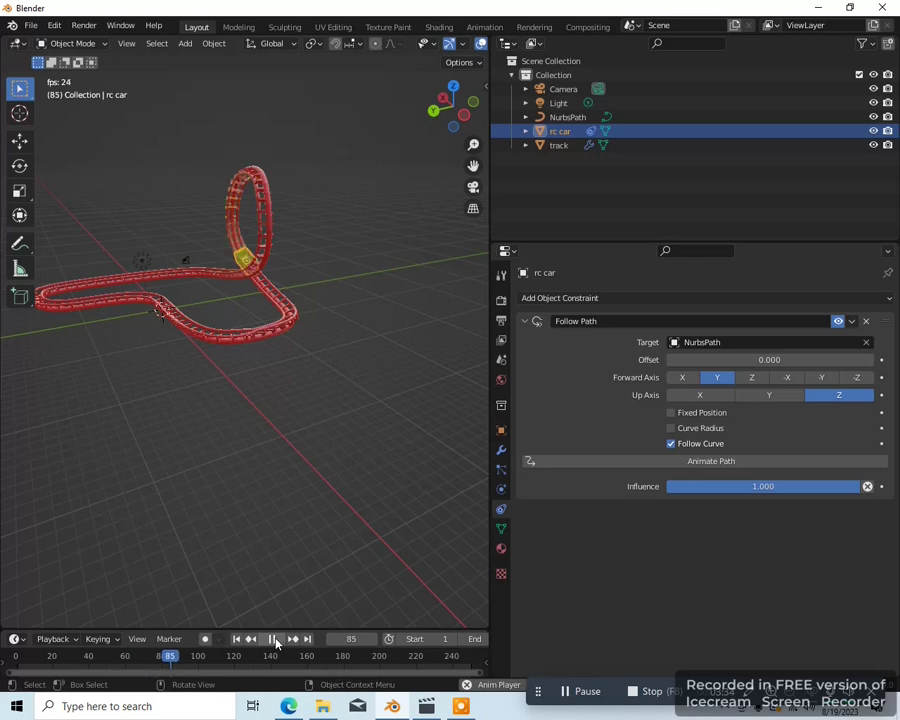
pyautogui.click(275, 638)
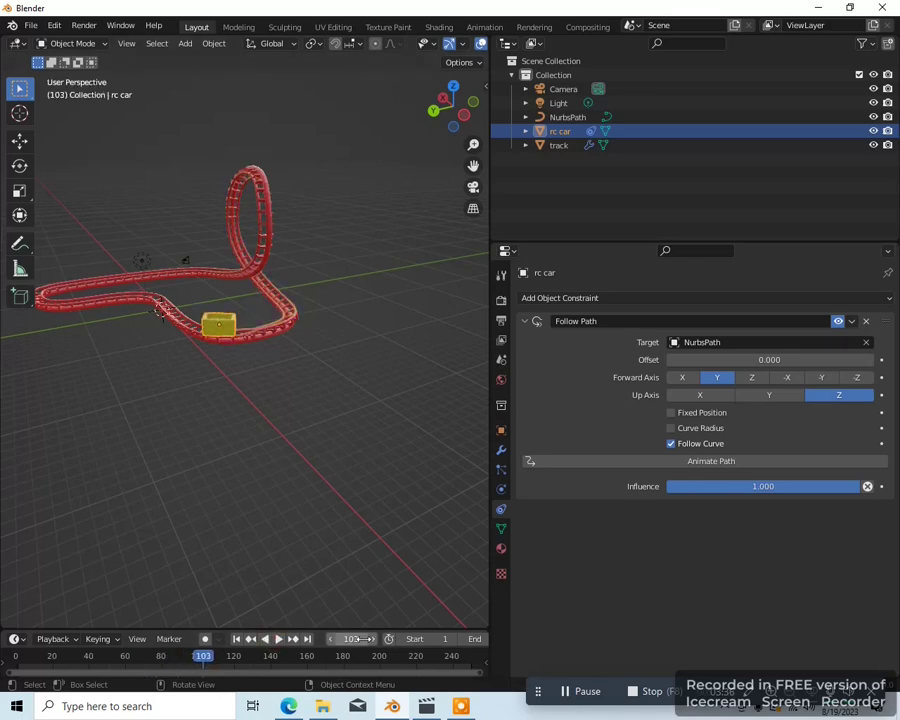
# Duplicate the car in place and set the copy's Follow Path offset to 3.100
pyautogui.scroll(3, 301, 495)
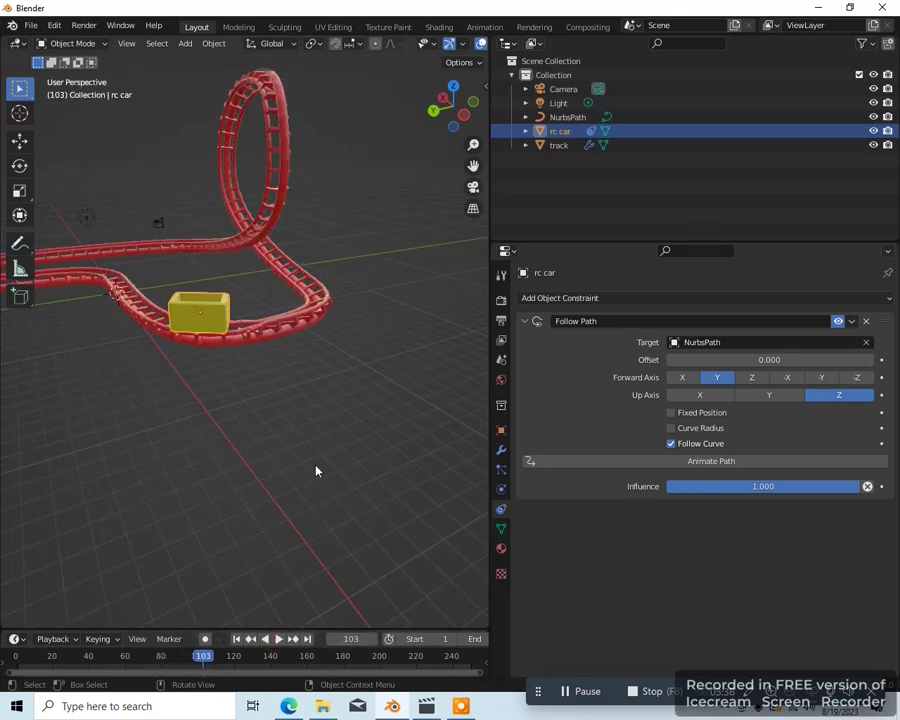
pyautogui.moveTo(395, 425)
pyautogui.mouseDown(button='middle')
pyautogui.moveTo(388, 420)
pyautogui.moveTo(392, 436)
pyautogui.moveTo(388, 404)
pyautogui.mouseUp(button='middle')
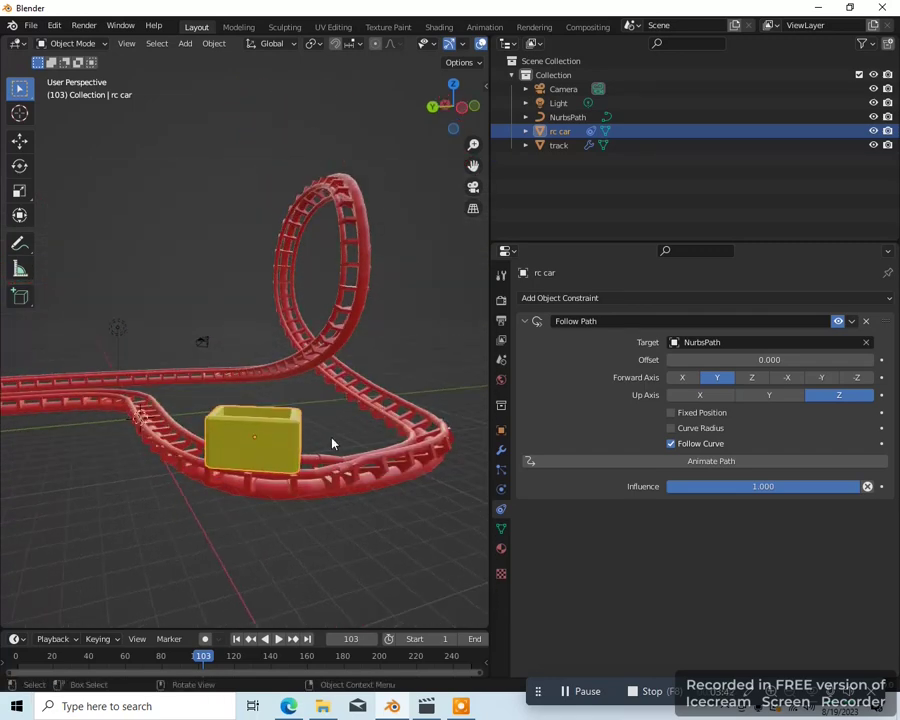
pyautogui.hotkey('shift', 'd')
pyautogui.press('Escape')
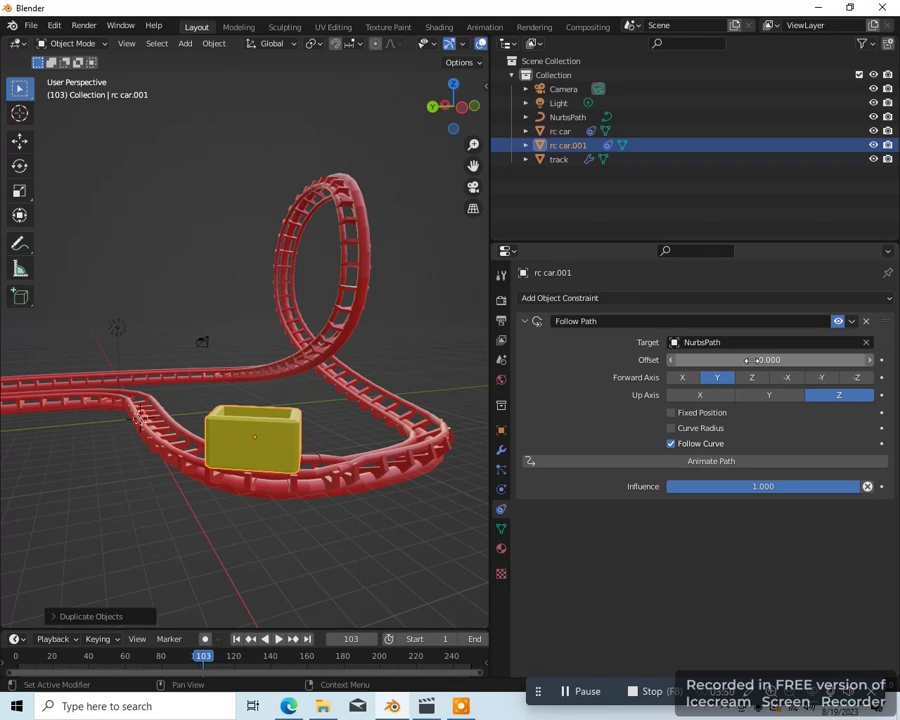
pyautogui.moveTo(748, 360); pyautogui.dragTo(890, 360)
# Duplicate the second car in place and set the new copy's Follow Path offset to 6.000
pyautogui.moveTo(457, 494); pyautogui.dragTo(346, 524, button='middle')
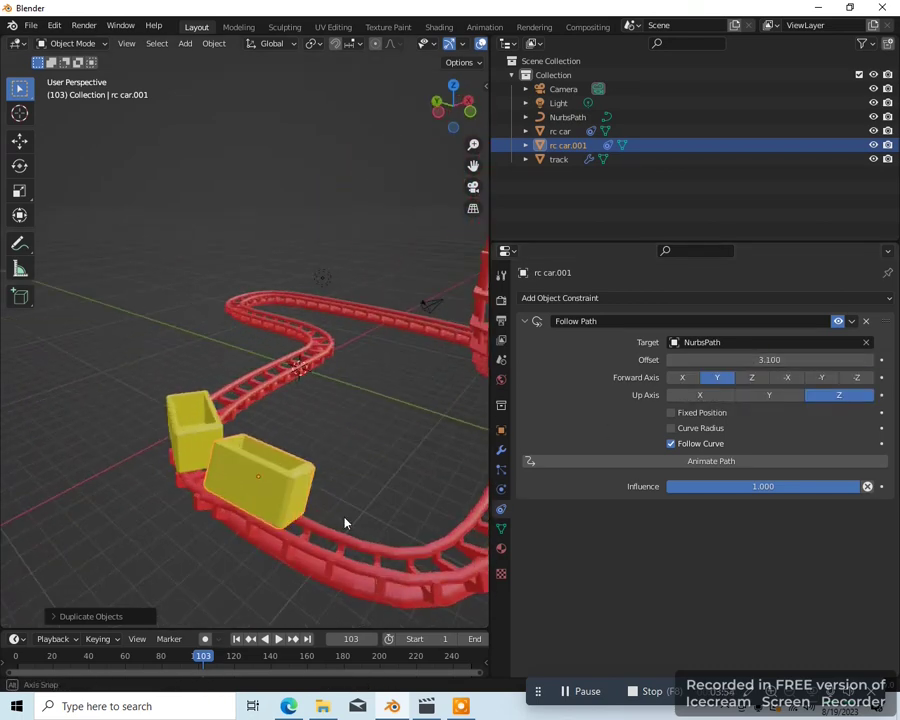
pyautogui.hotkey('shift', 'd')
pyautogui.rightClick(373, 466)
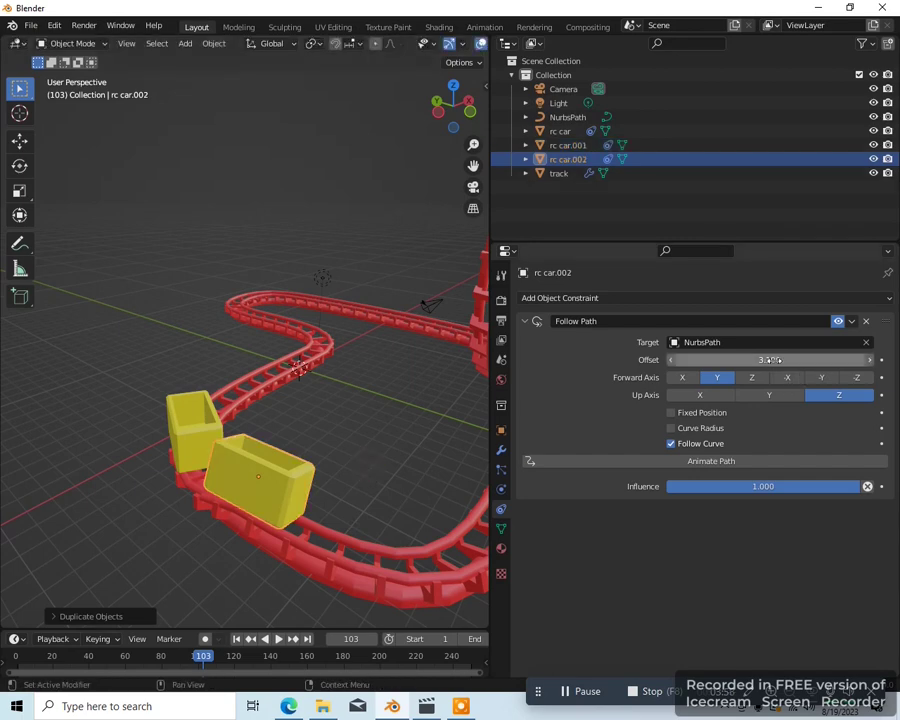
pyautogui.moveTo(772, 360); pyautogui.dragTo(838, 360)
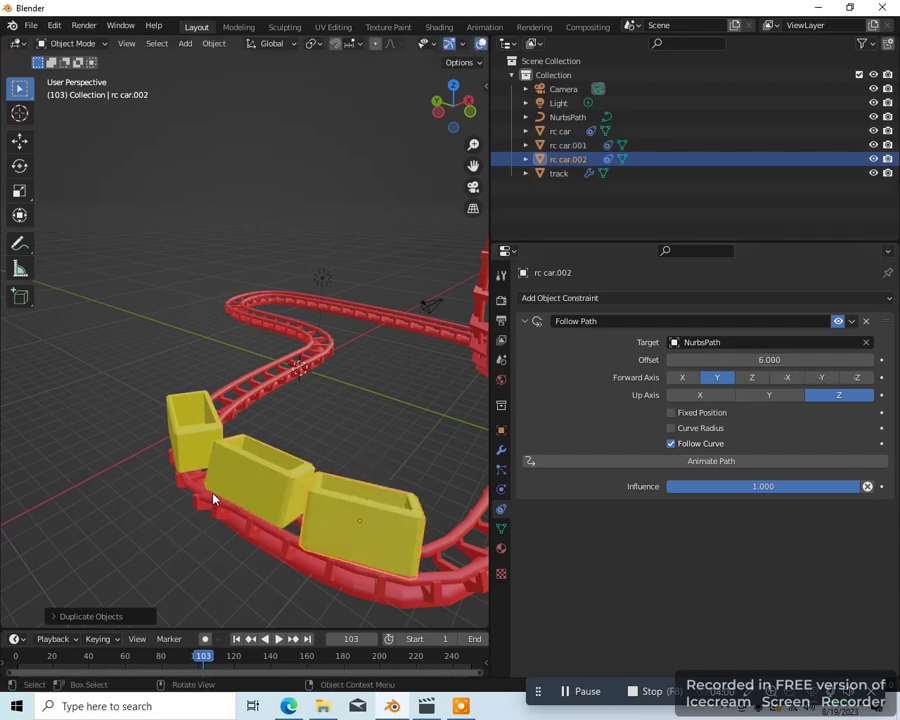
# Duplicate the third car in place and set the fourth car's Follow Path offset to 10.100
pyautogui.press('KP_7')
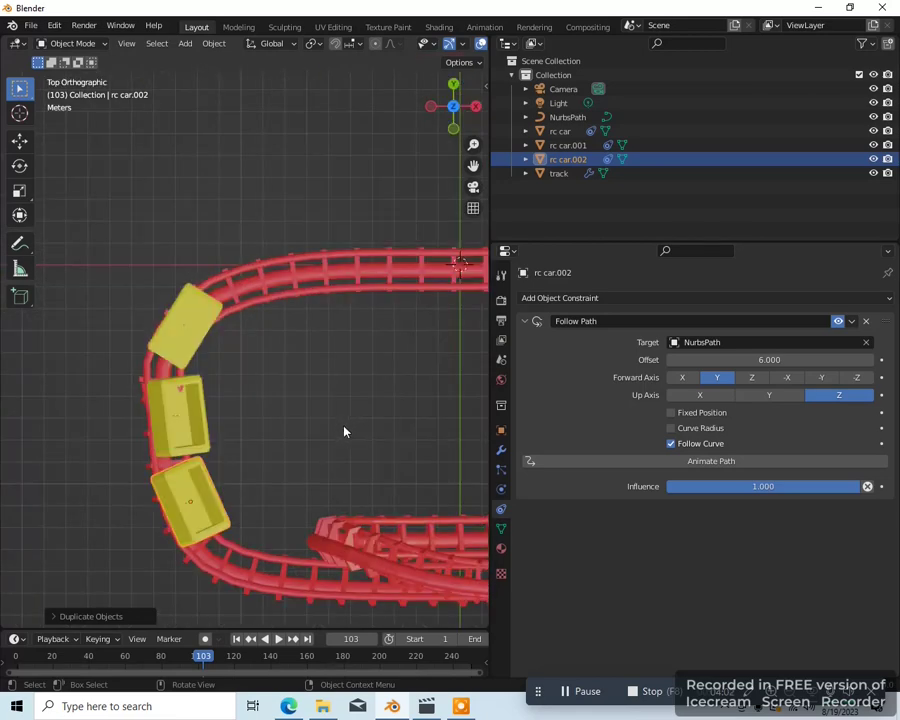
pyautogui.scroll(-1, 295, 470)
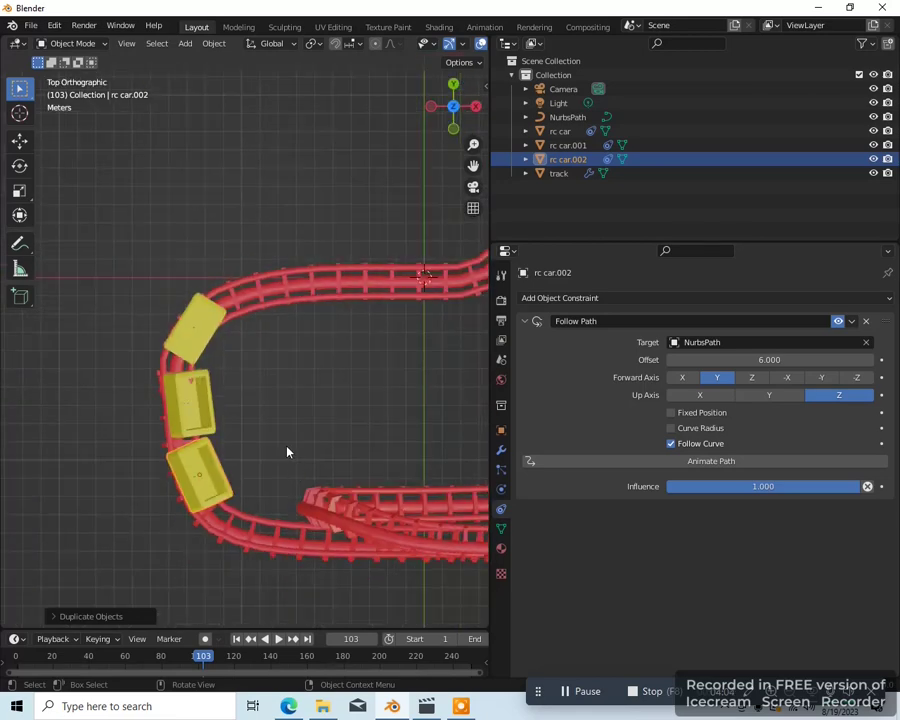
pyautogui.hotkey('shift', 'd')
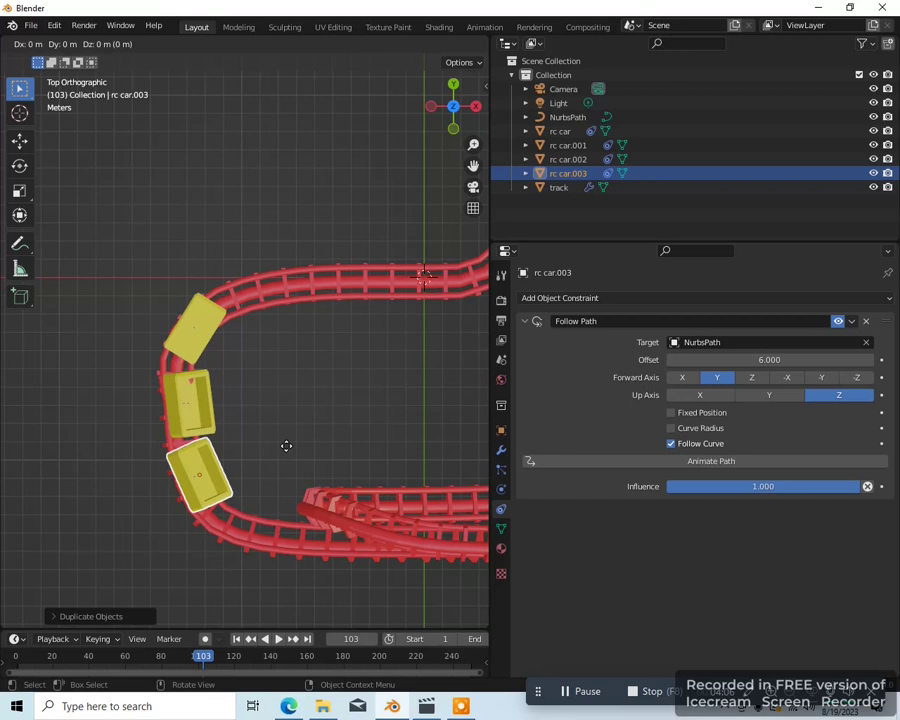
pyautogui.rightClick(286, 446)
pyautogui.moveTo(748, 359); pyautogui.dragTo(860, 359)
pyautogui.scroll(-2, 350, 461)
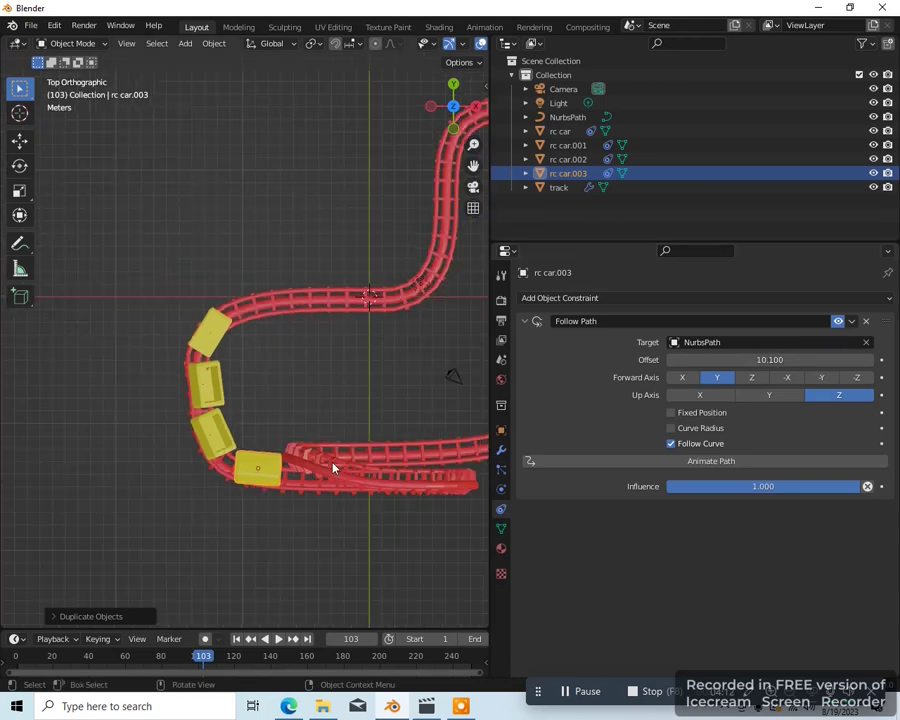
# Set the current frame of the timeline to 1
pyautogui.moveTo(244, 520); pyautogui.dragTo(361, 426, button='middle')
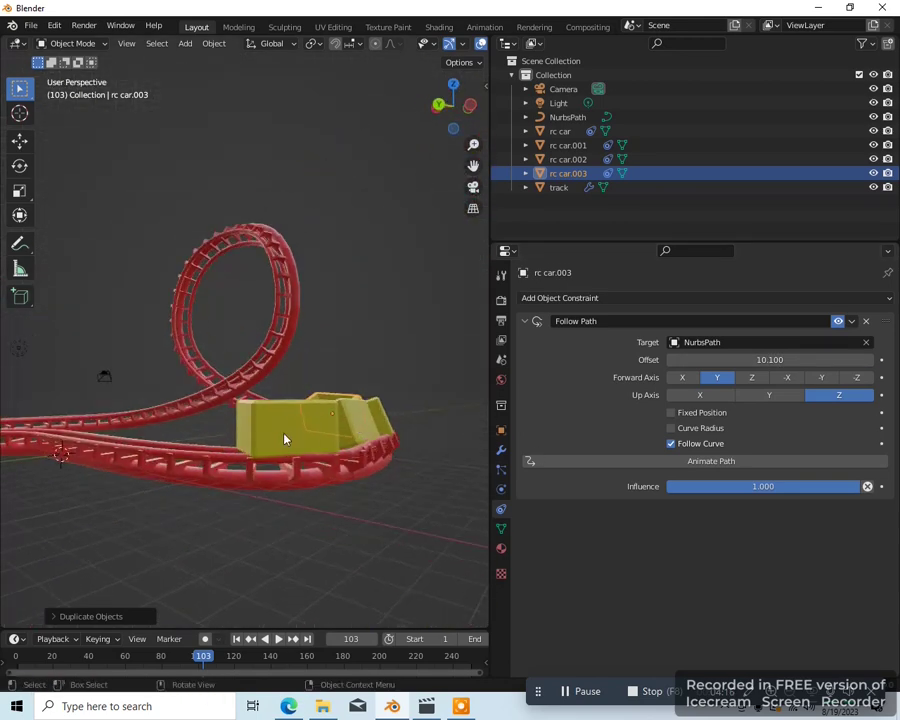
pyautogui.moveTo(285, 437); pyautogui.dragTo(323, 474, button='middle')
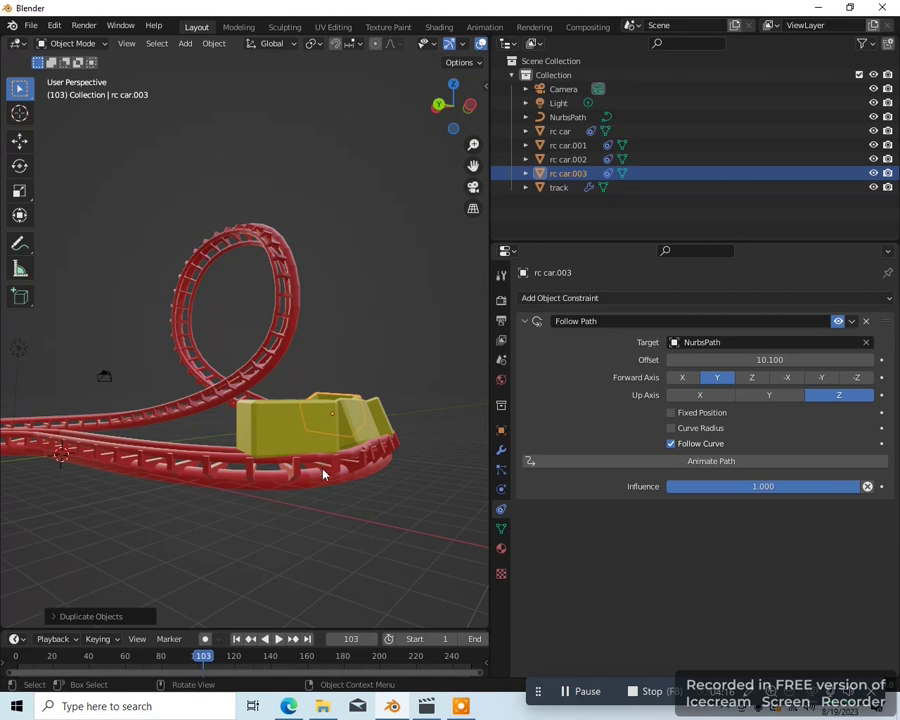
pyautogui.click(355, 638)
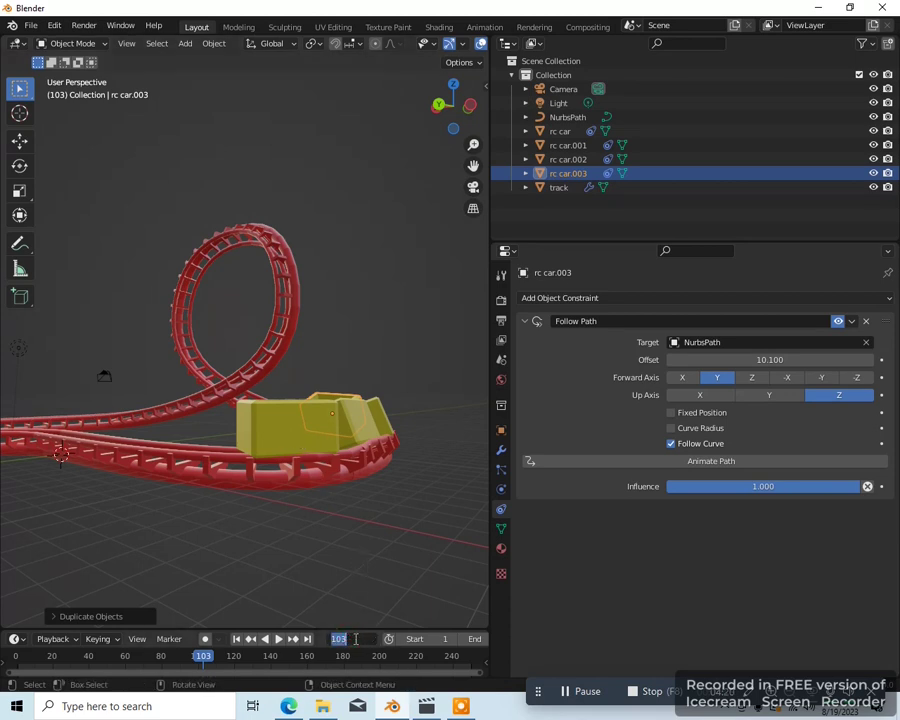
pyautogui.write('1')
pyautogui.press('Return')
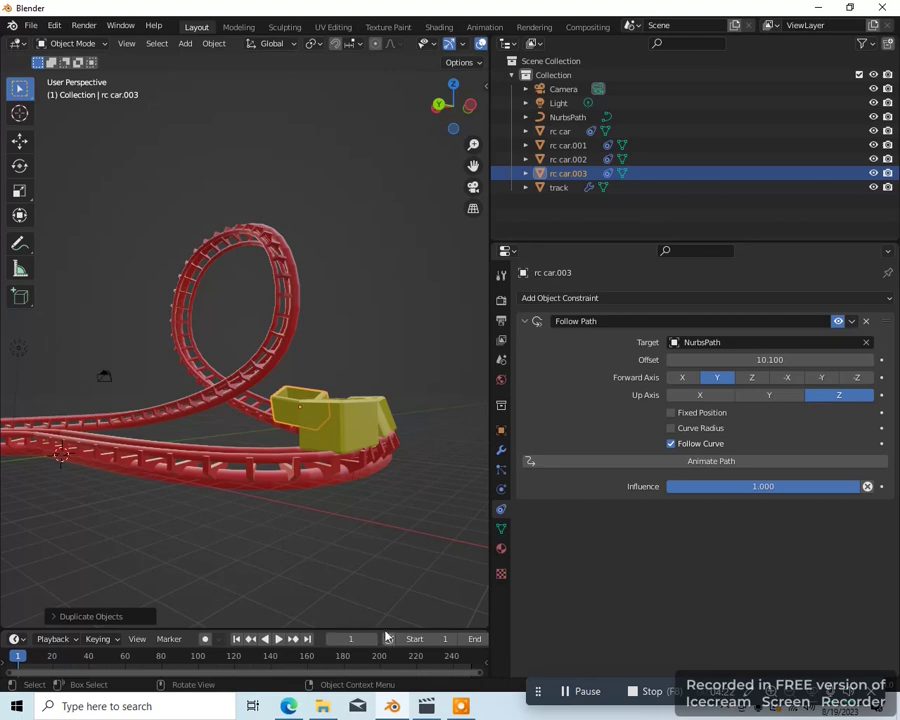
# Isolate the first car of the train in local view, seen from the left side
pyautogui.click(349, 421)
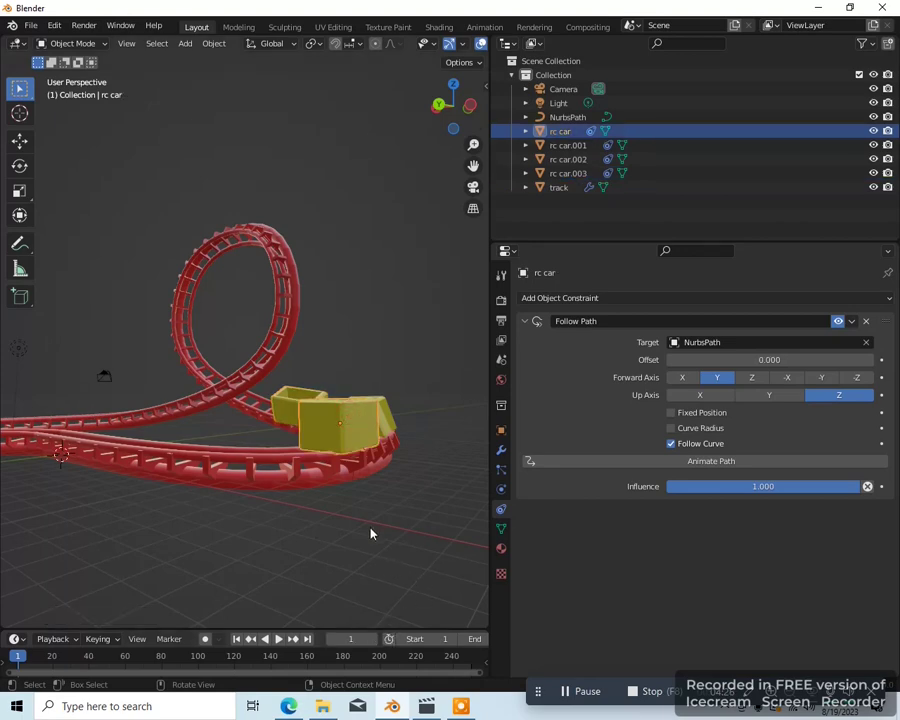
pyautogui.press('KP_3')
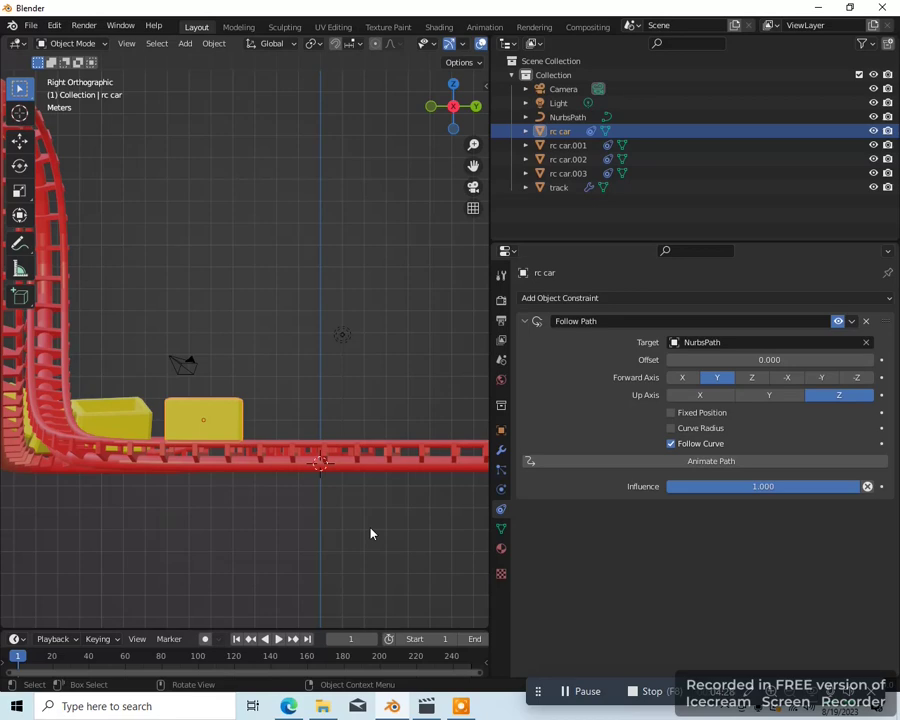
pyautogui.moveTo(370, 533); pyautogui.dragTo(395, 572, button='middle')
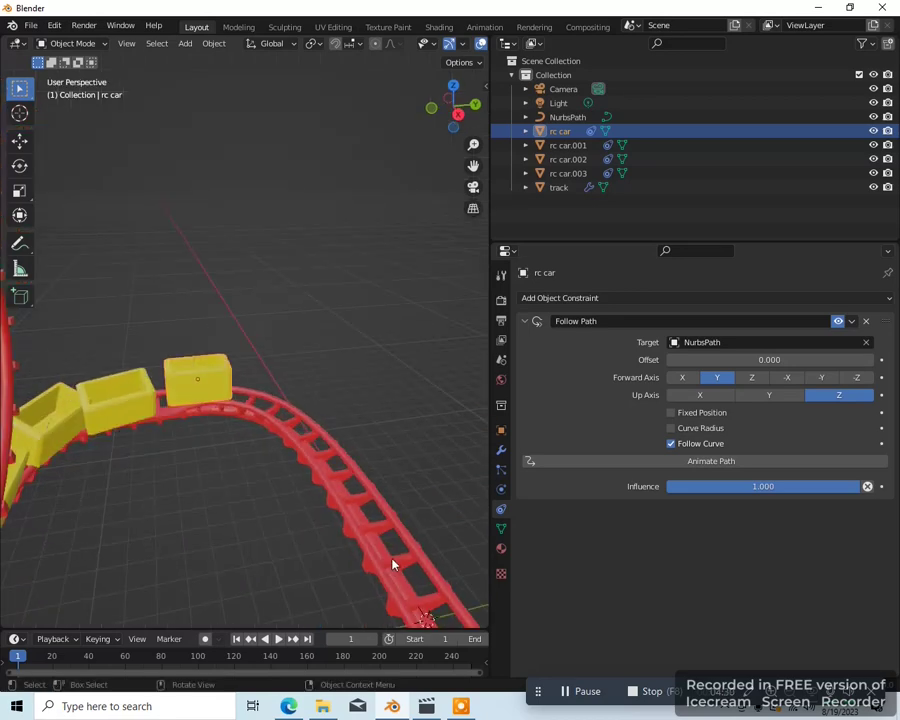
pyautogui.press('ctrl+KP_3')
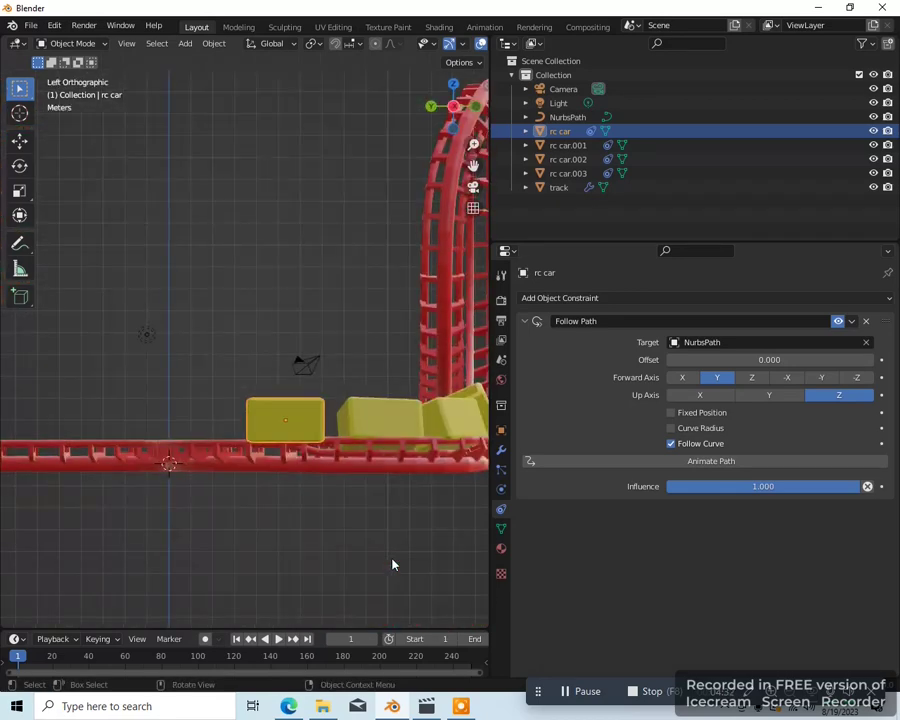
pyautogui.scroll(3, 378, 561)
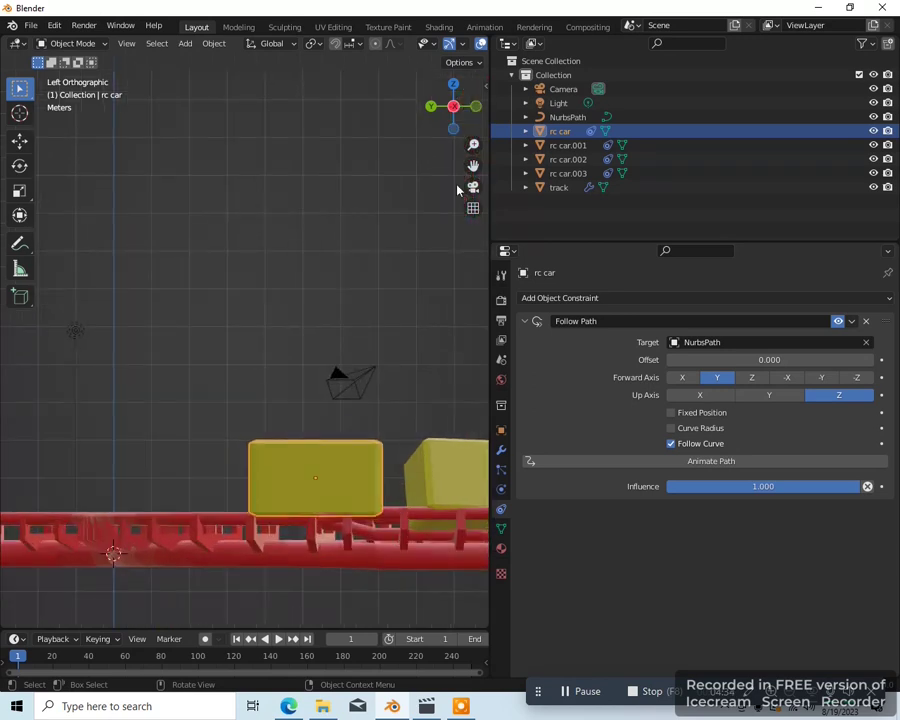
pyautogui.keyDown('shift'); pyautogui.moveTo(317, 567); pyautogui.dragTo(304, 527, button='middle'); pyautogui.keyUp('shift')
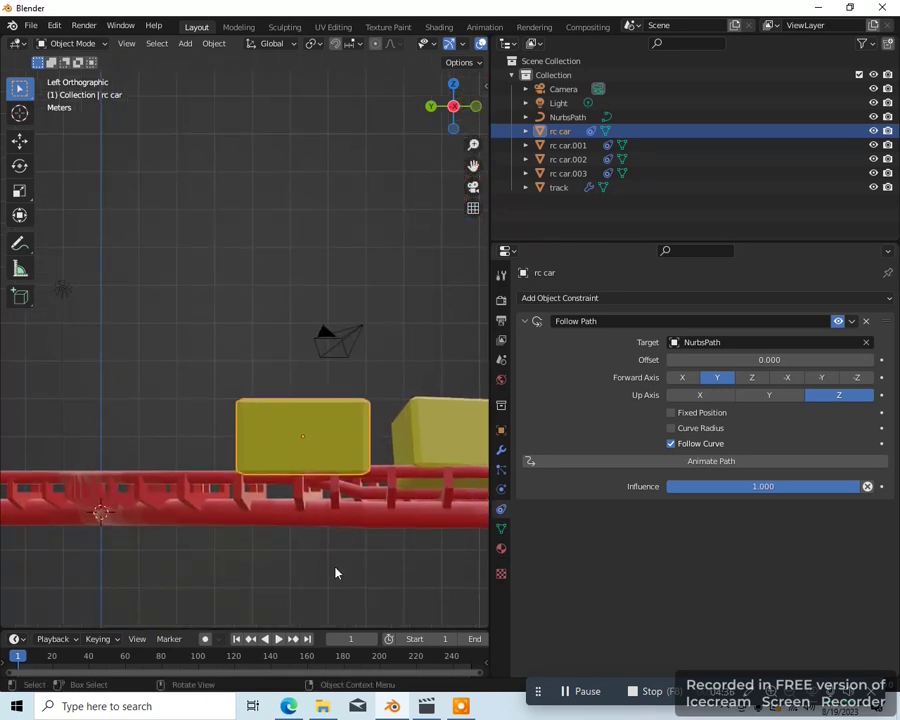
pyautogui.press('KP_Divide')
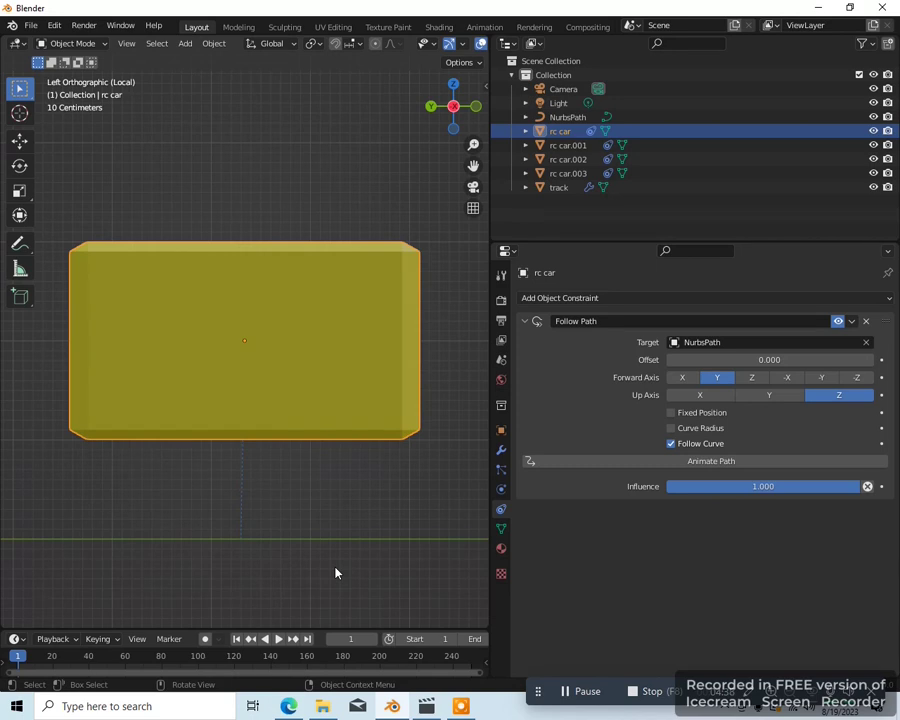
pyautogui.scroll(-1, 340, 527)
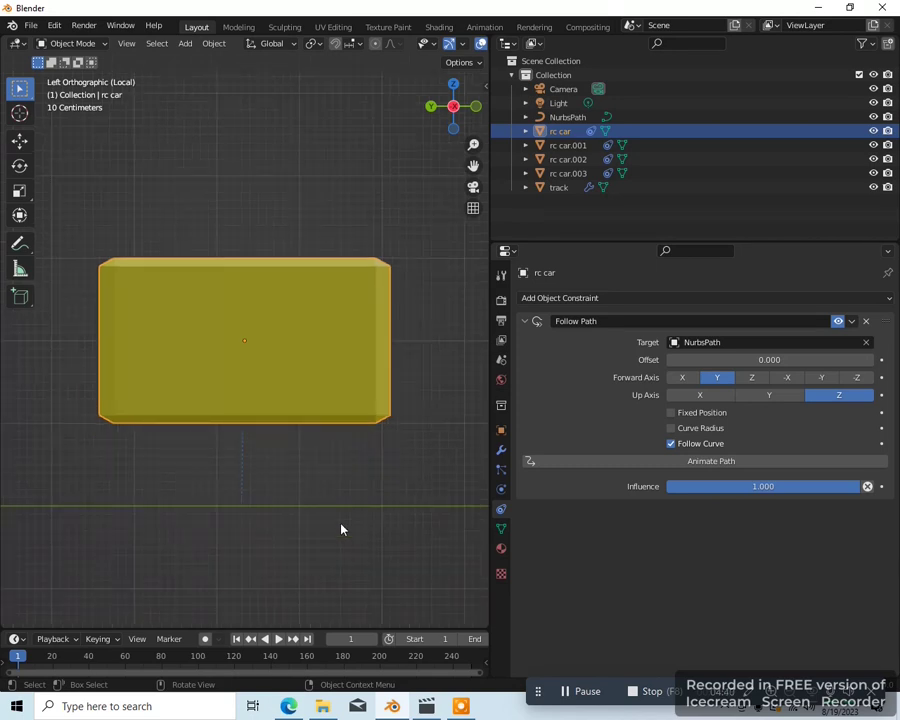
# Add centred vertical and horizontal loop cuts around the car body in Edit Mode
pyautogui.press('Tab')
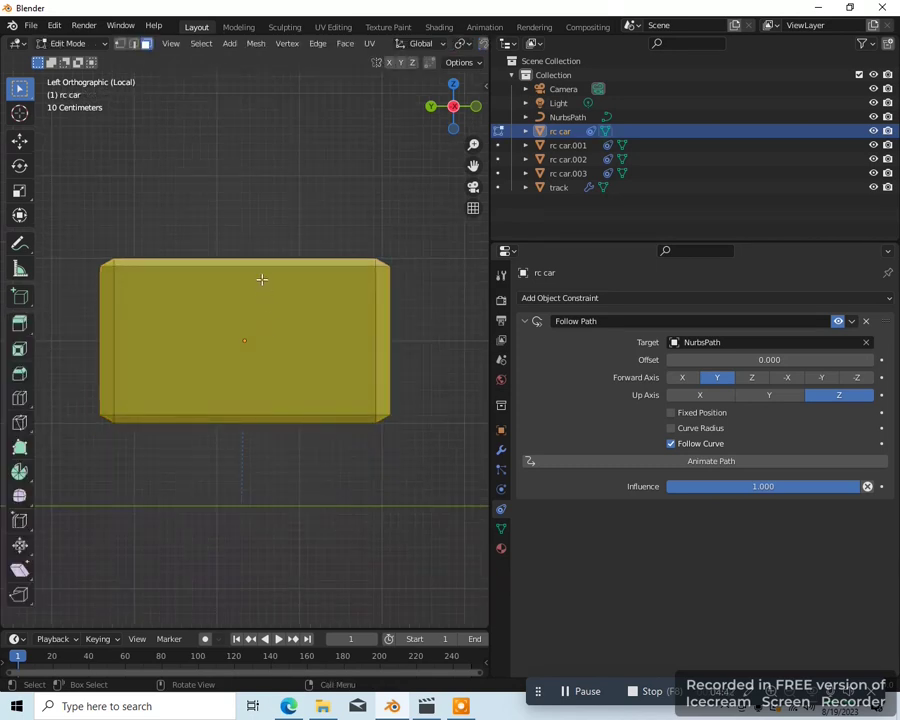
pyautogui.press('ctrl')
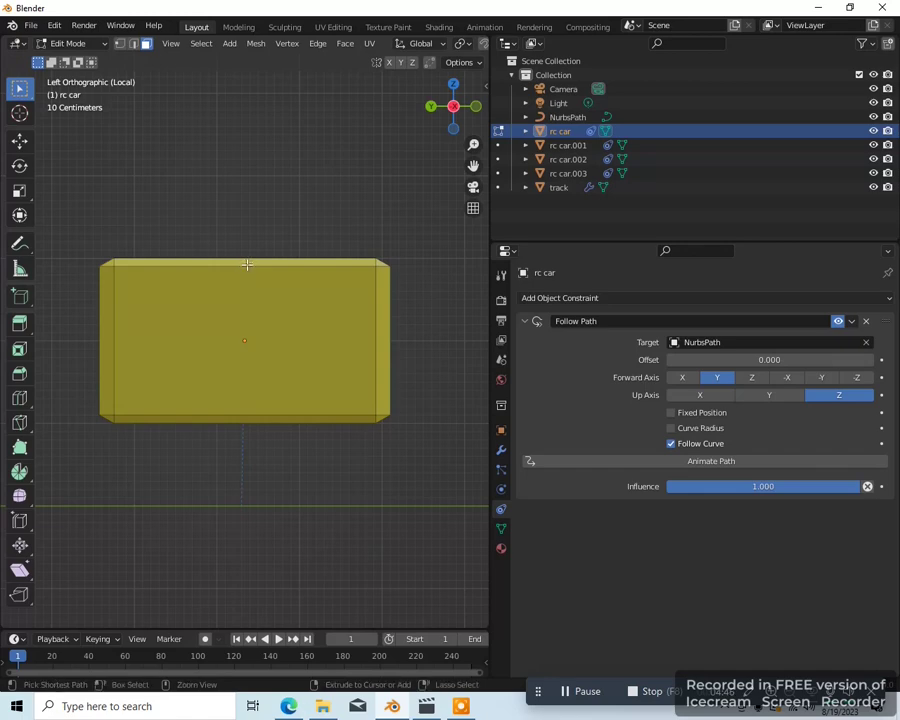
pyautogui.hotkey('ctrl', 'r')
pyautogui.click(246, 264)
pyautogui.rightClick(398, 342)
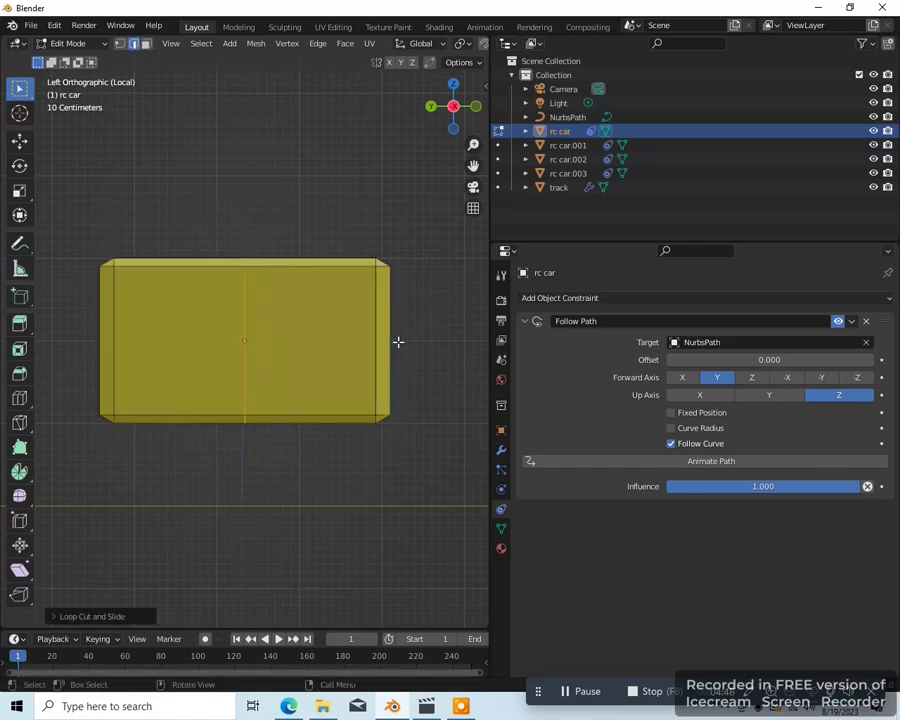
pyautogui.hotkey('ctrl', 'r')
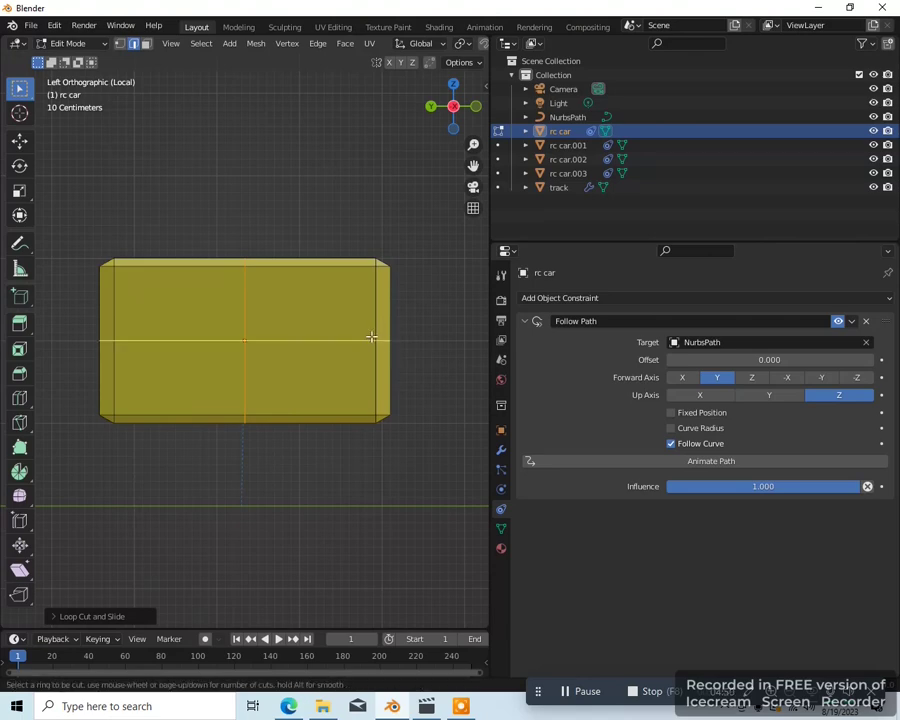
pyautogui.click(374, 336)
pyautogui.rightClick(362, 356)
# Select the rim faces at the car's front end and lower them along Z to form a sloped nose
pyautogui.moveTo(249, 438); pyautogui.dragTo(352, 488, button='middle')
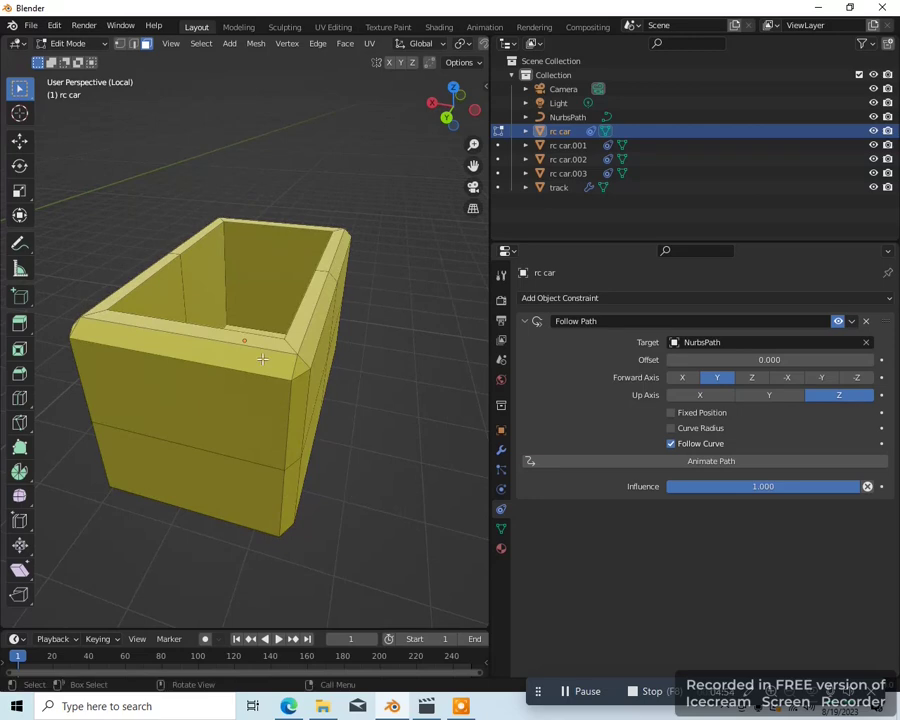
pyautogui.moveTo(272, 396); pyautogui.dragTo(295, 384, button='middle')
pyautogui.keyDown('alt'); pyautogui.keyDown('shift'); pyautogui.click(295, 396); pyautogui.keyUp('shift'); pyautogui.keyUp('alt')
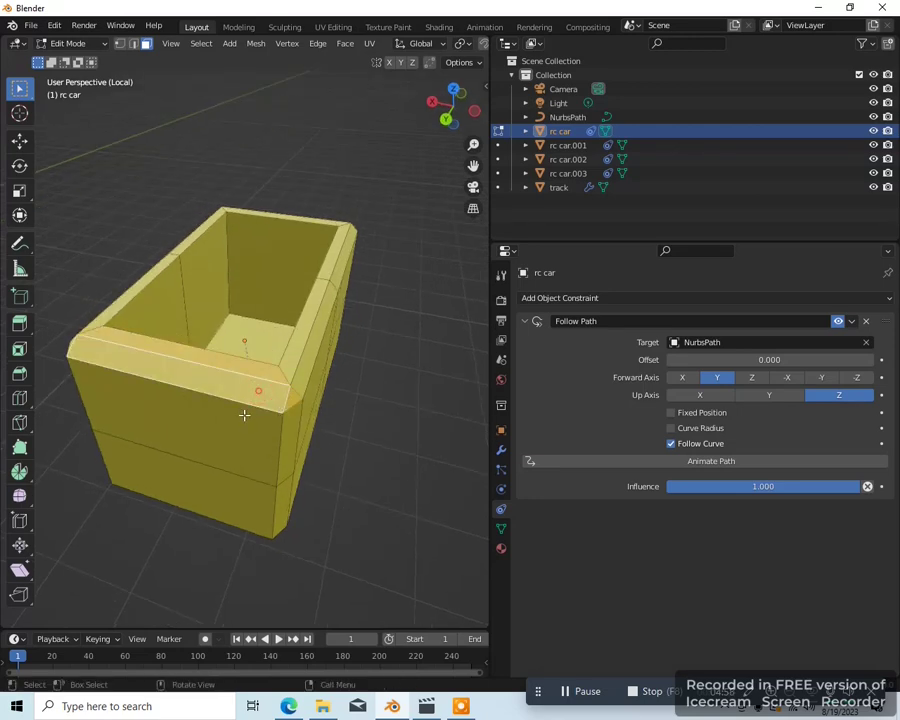
pyautogui.moveTo(243, 414); pyautogui.dragTo(340, 412, button='middle')
pyautogui.moveTo(270, 396); pyautogui.dragTo(296, 432, button='middle')
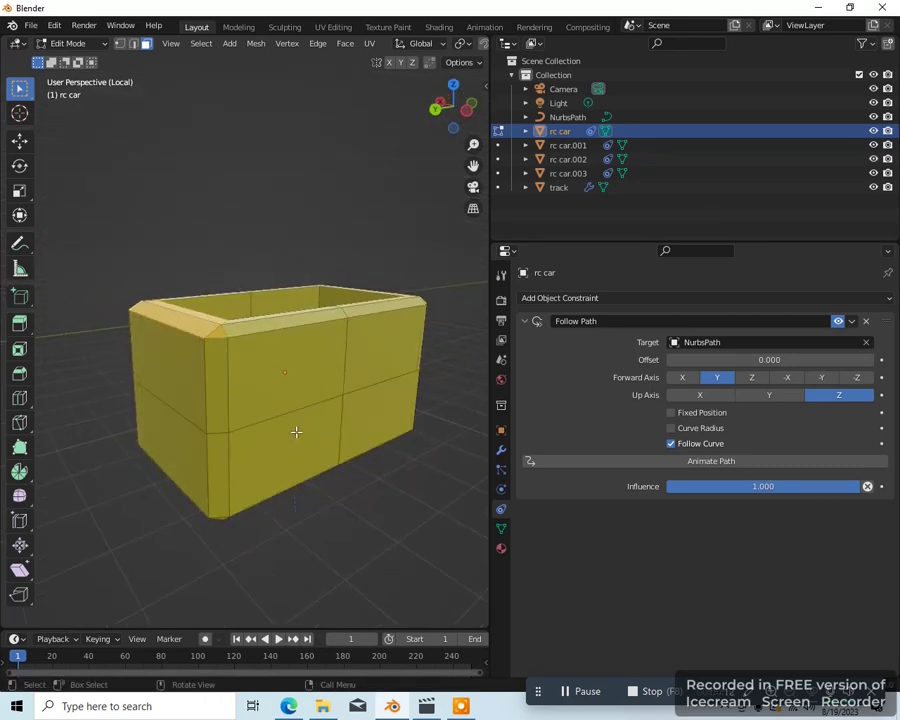
pyautogui.press('g')
pyautogui.press('z')
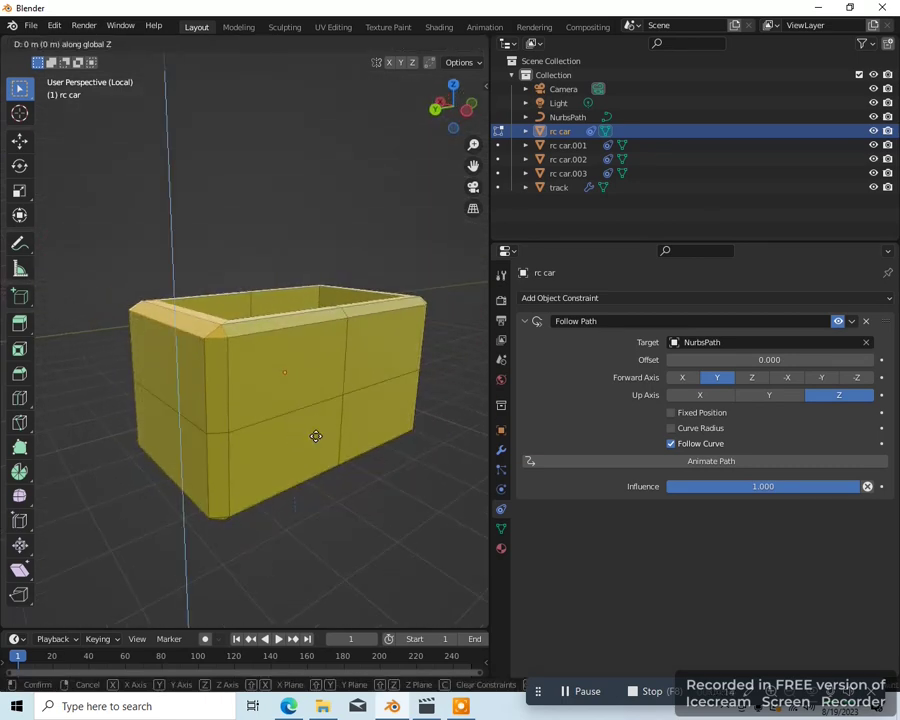
pyautogui.click(323, 490)
pyautogui.moveTo(321, 488)
pyautogui.mouseDown(button='middle')
pyautogui.moveTo(333, 488)
pyautogui.moveTo(293, 478)
pyautogui.moveTo(397, 465)
pyautogui.moveTo(309, 478)
pyautogui.mouseUp(button='middle')
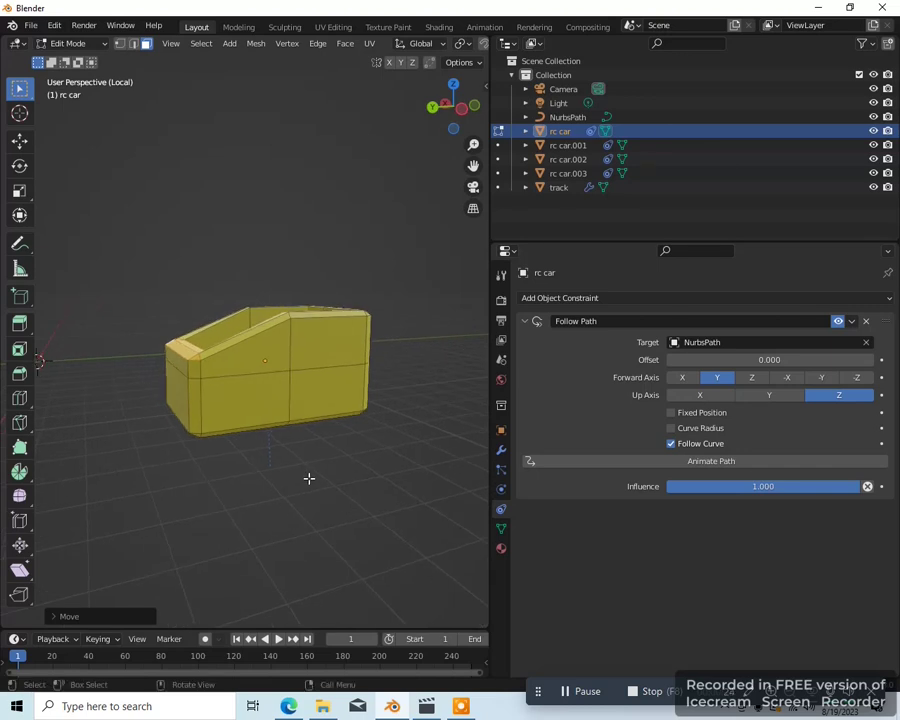
# Return from local view to the full scene in Object Mode and widen the 3D viewport
pyautogui.press('KP_Divide')
pyautogui.moveTo(313, 472); pyautogui.dragTo(342, 504, button='middle')
pyautogui.press('Tab')
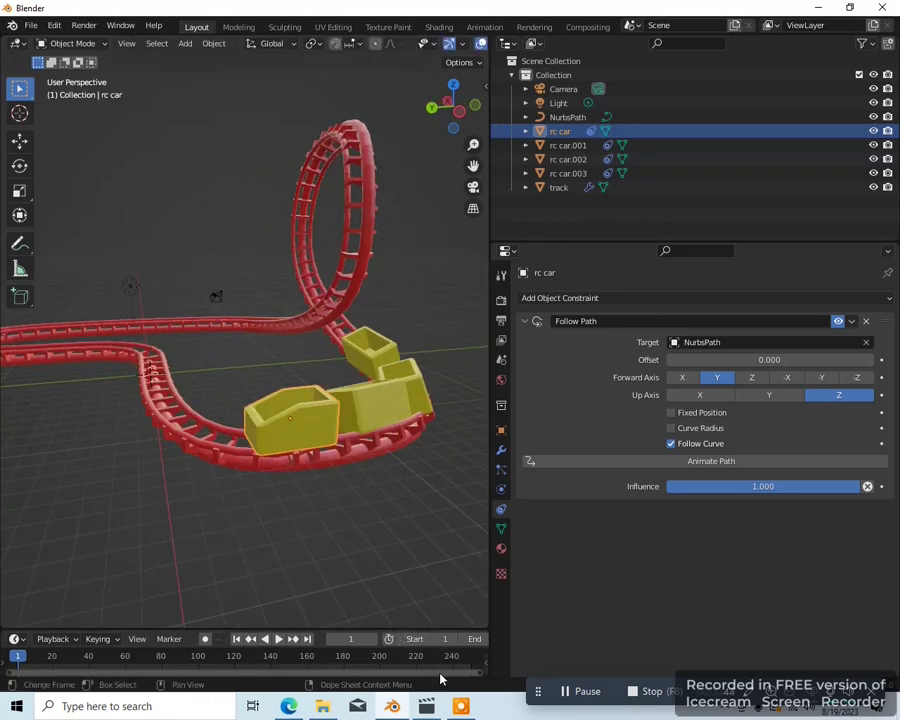
pyautogui.moveTo(488, 599); pyautogui.dragTo(638, 600)
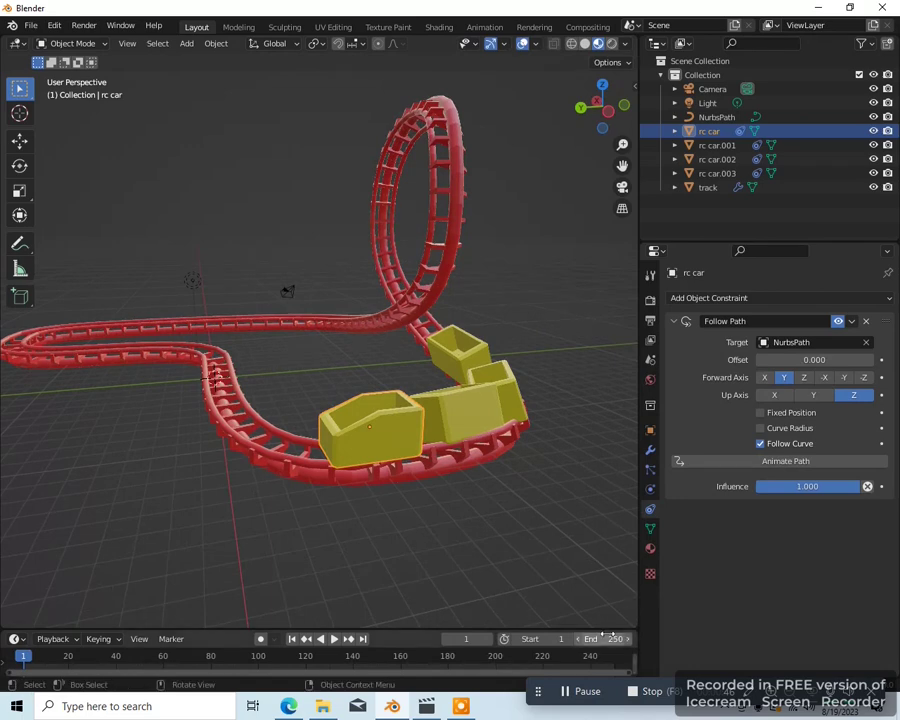
# Play the animation to preview the train on the track, stop it and return to frame 1
pyautogui.scroll(-3, 322, 538)
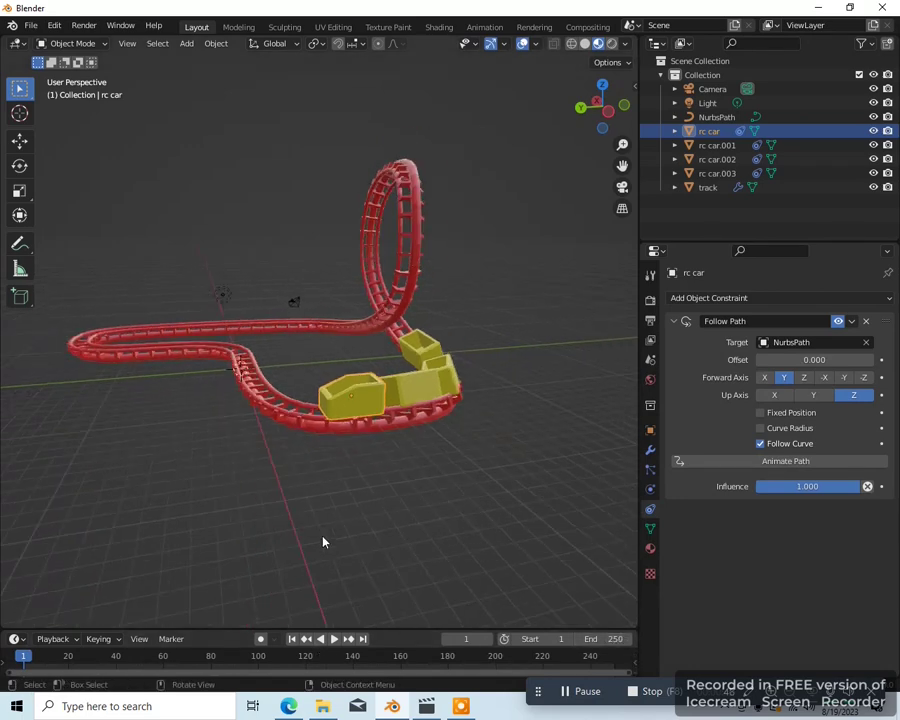
pyautogui.click(352, 595)
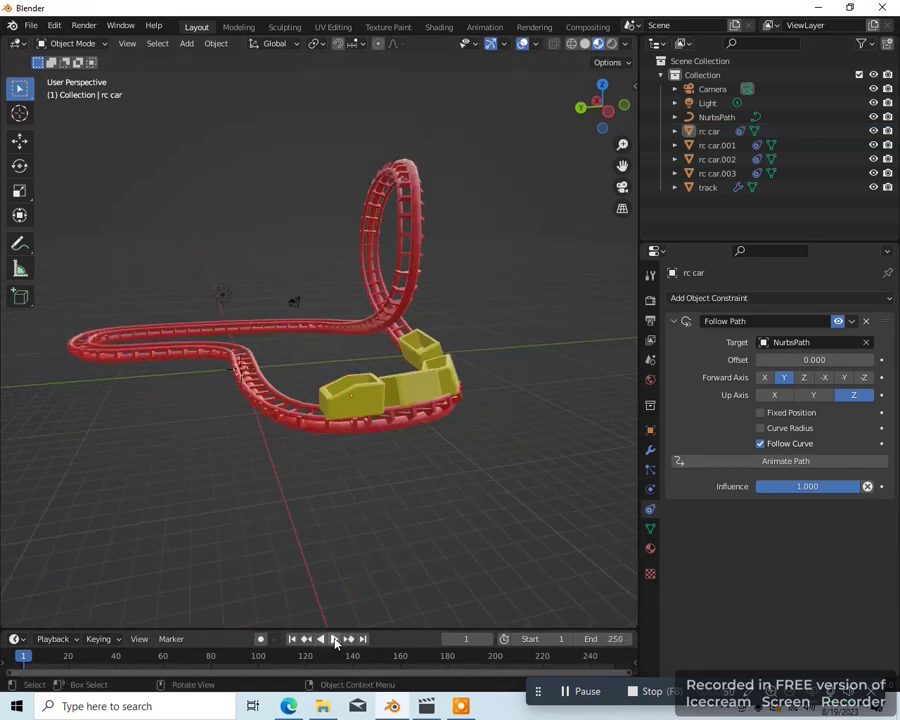
pyautogui.click(335, 640)
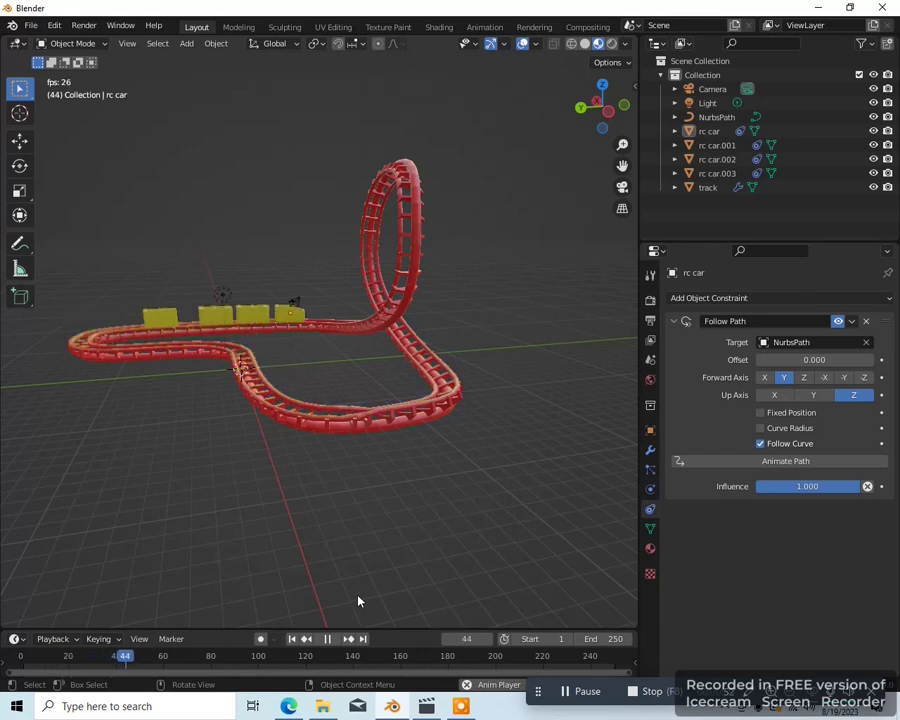
pyautogui.click(327, 639)
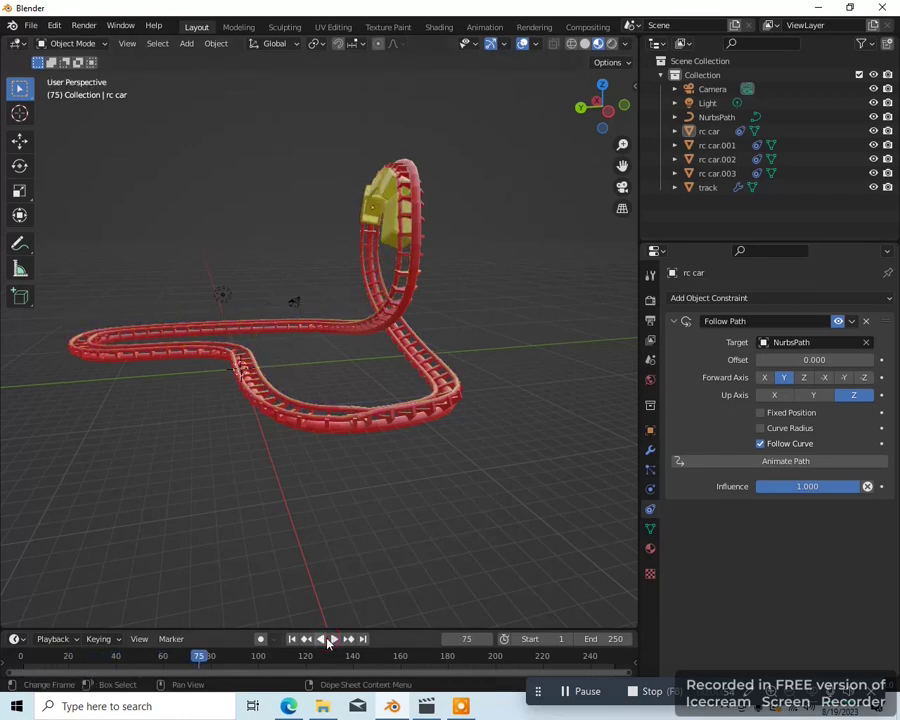
pyautogui.click(460, 639)
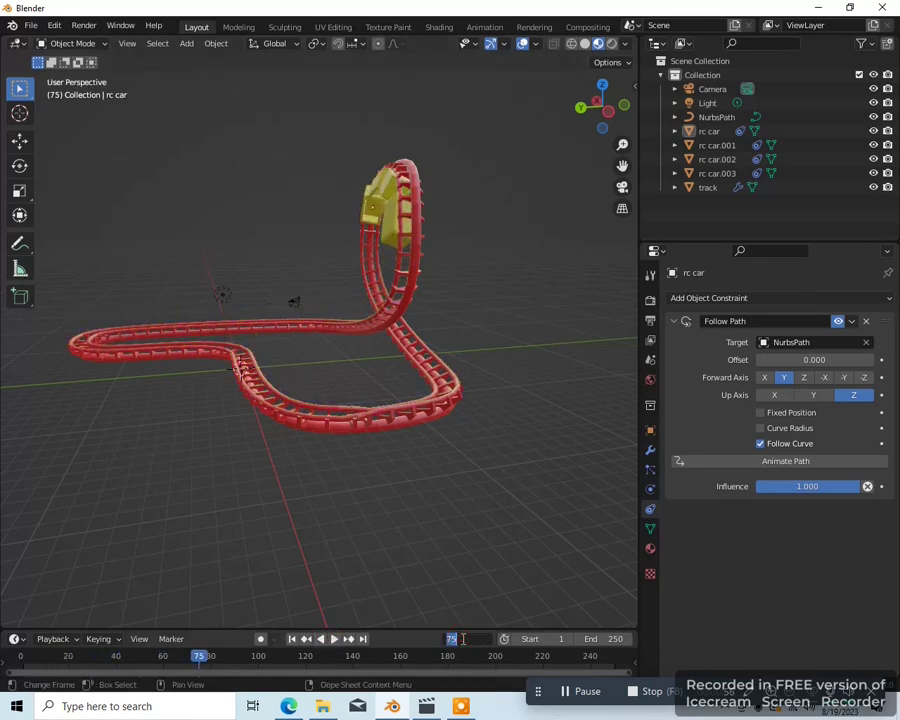
pyautogui.write('1')
pyautogui.press('Return')
# Set the fourth car's Follow Path offset to 9.300 to close the gap to the car ahead
pyautogui.moveTo(464, 611); pyautogui.dragTo(390, 527, button='middle')
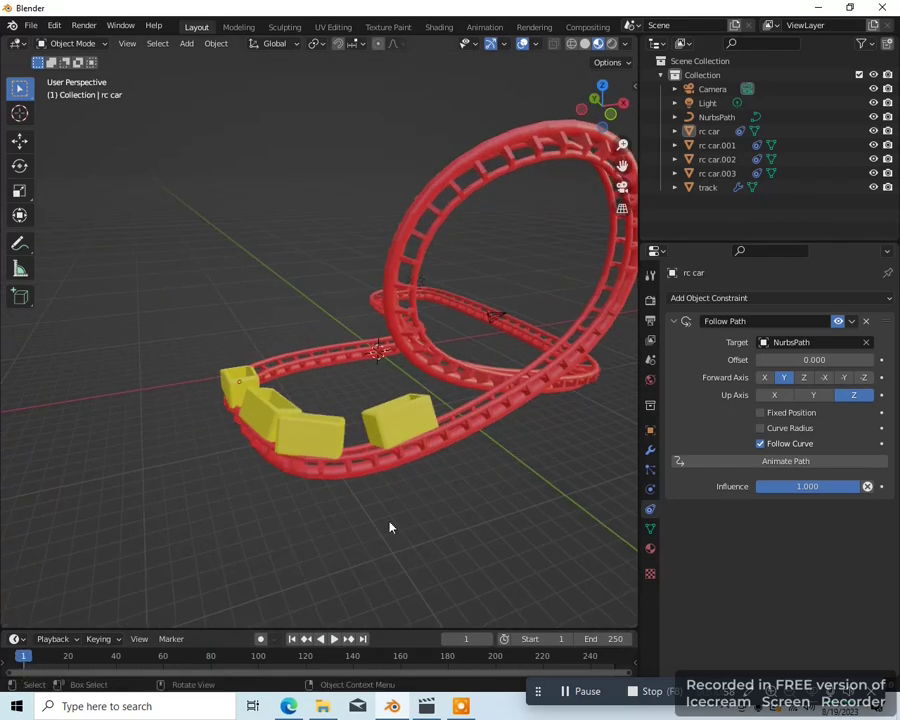
pyautogui.click(408, 434)
pyautogui.press('KP_7')
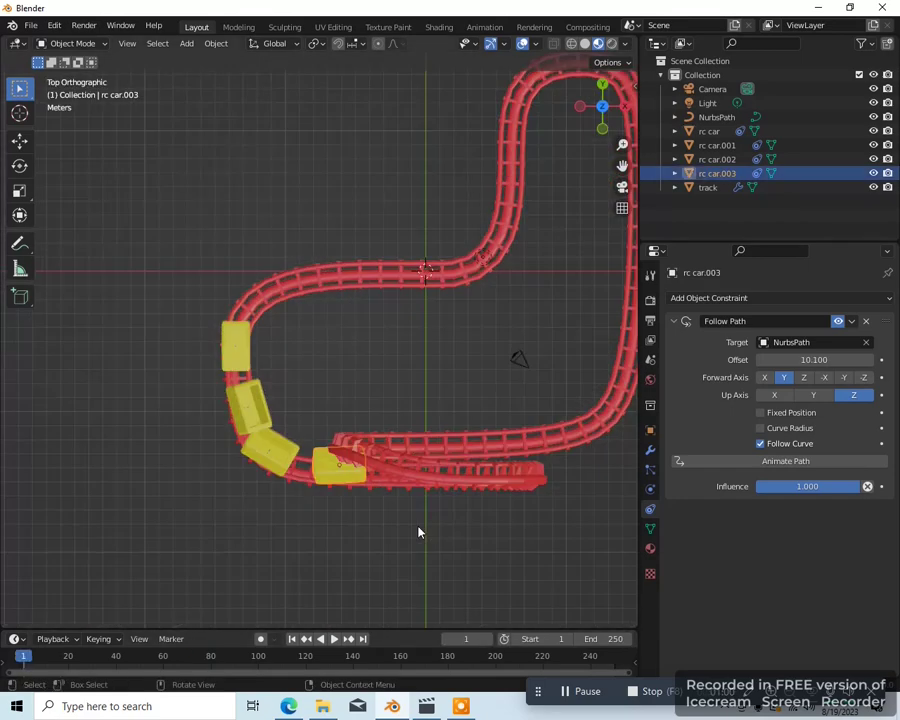
pyautogui.moveTo(814, 359); pyautogui.dragTo(780, 359)
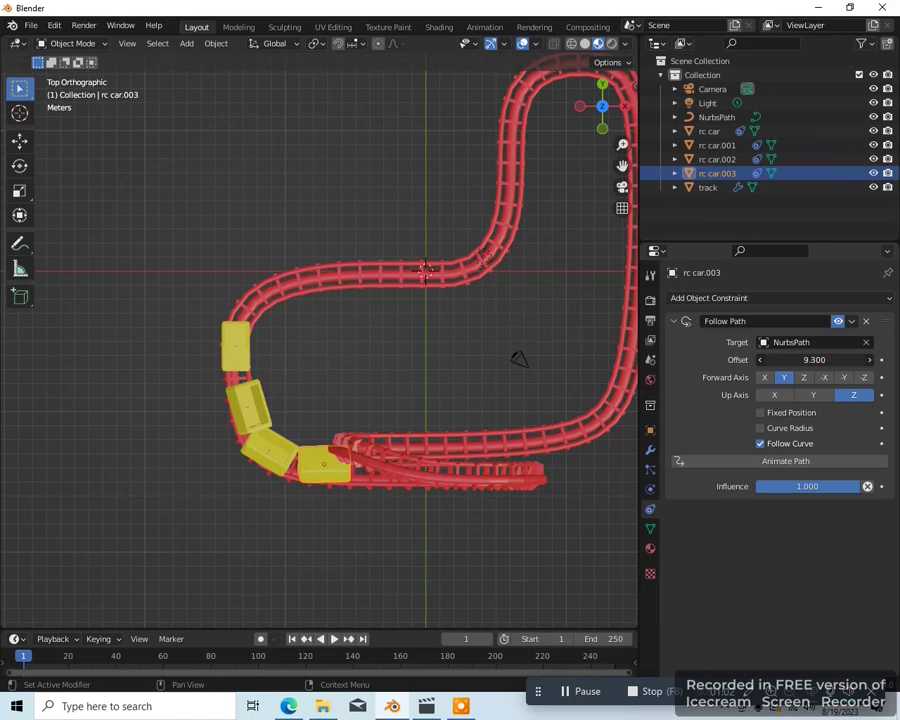
pyautogui.moveTo(536, 542); pyautogui.dragTo(367, 591, button='middle')
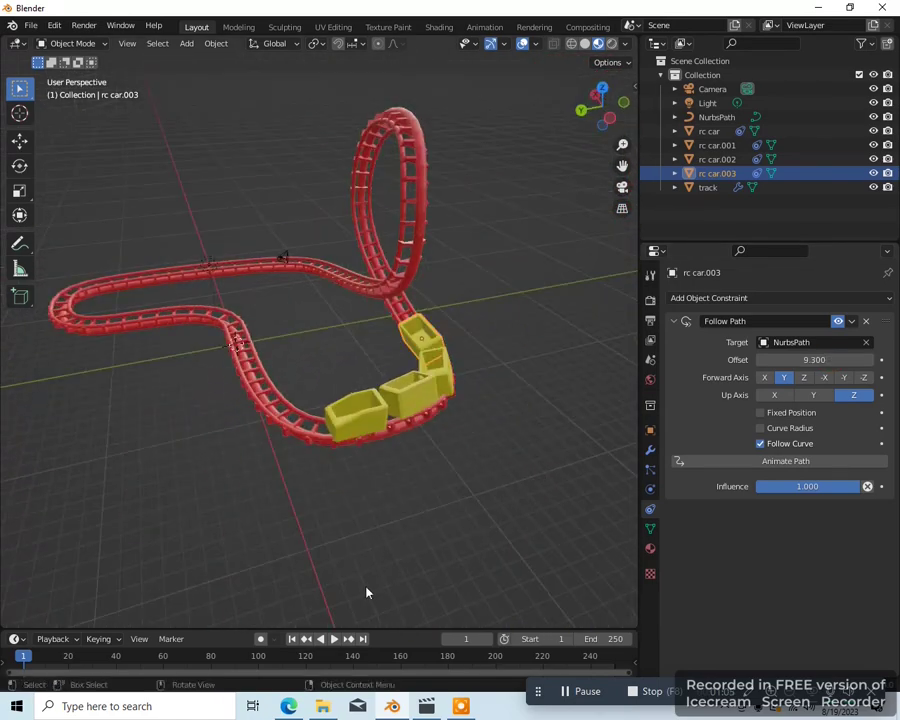
# Set the end frame of the timeline to 400
pyautogui.click(615, 639)
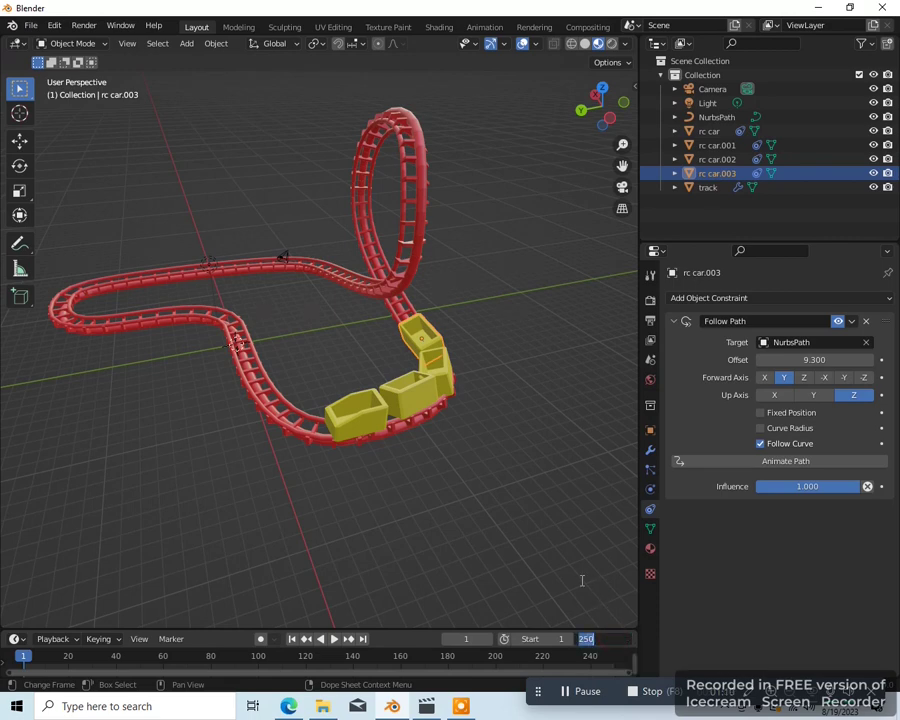
pyautogui.write('400')
pyautogui.press('Return')
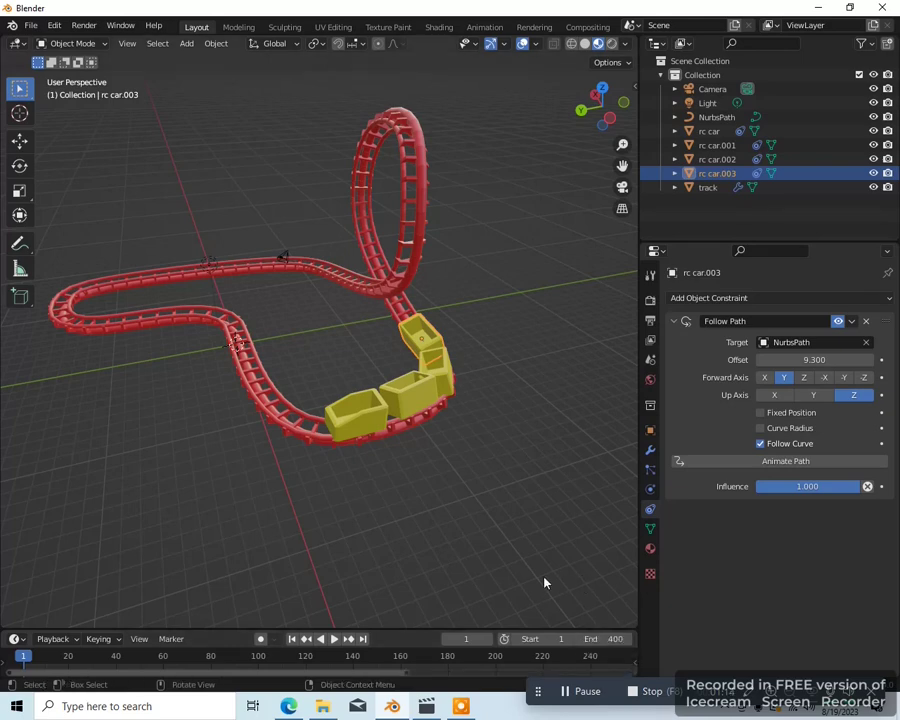
# Set the Path Animation length of the NurbsPath curve to 400 frames
pyautogui.click(719, 118)
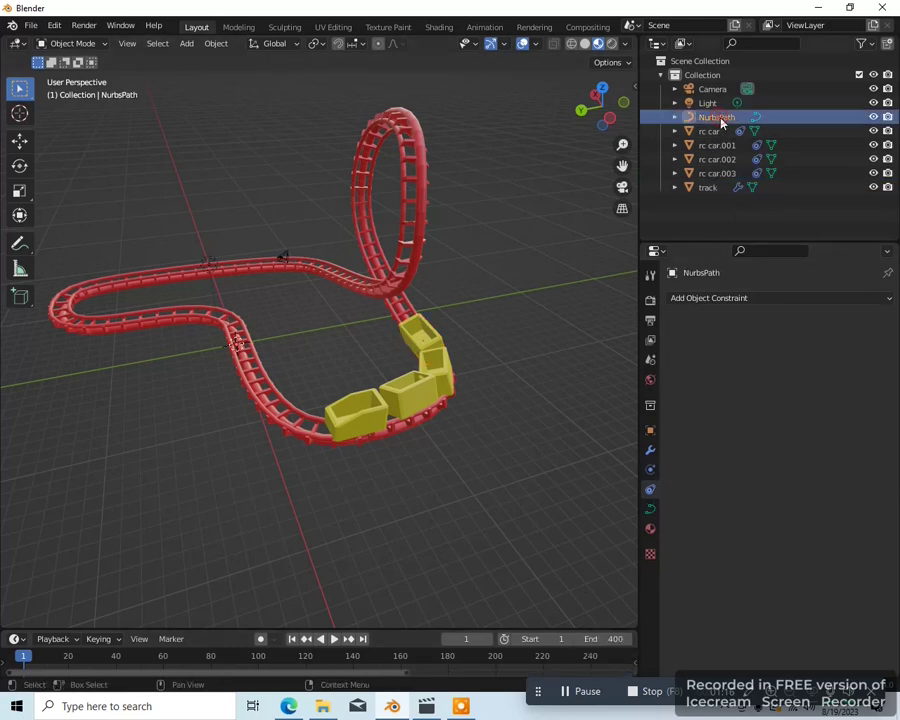
pyautogui.click(650, 510)
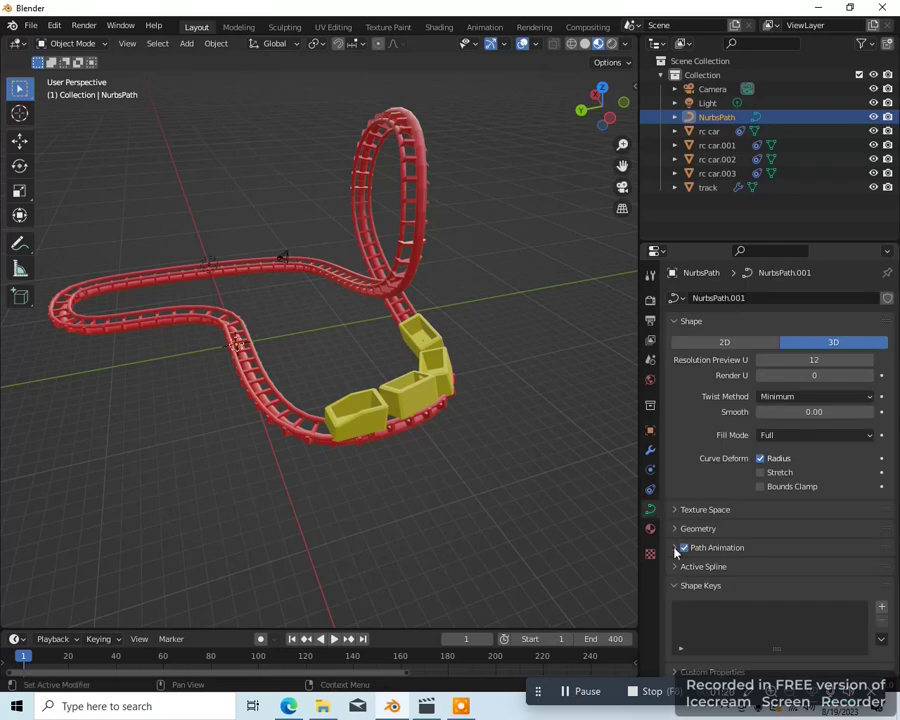
pyautogui.click(675, 548)
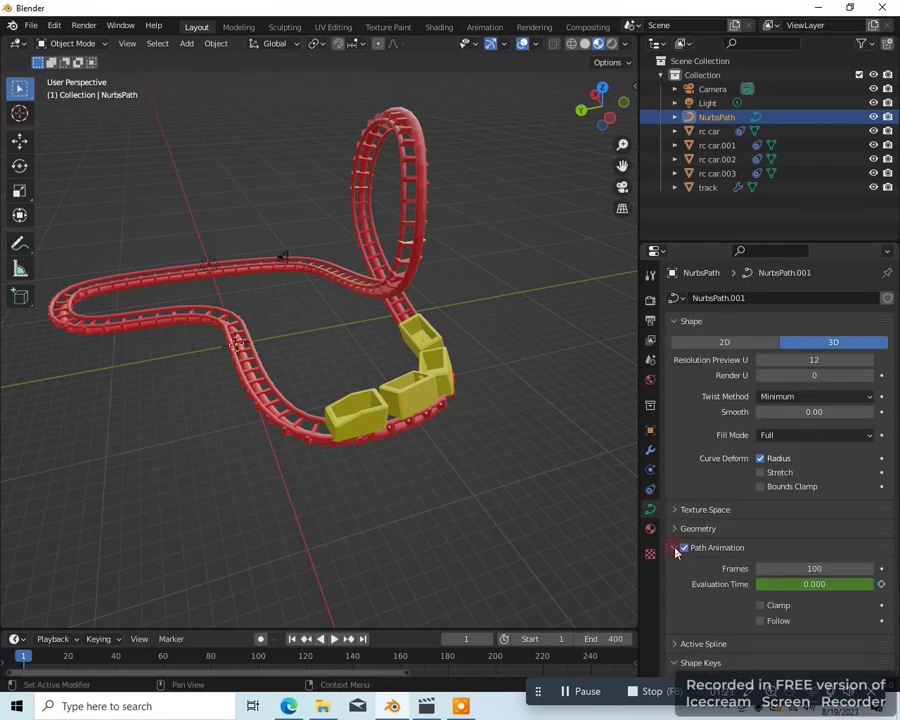
pyautogui.click(809, 568)
pyautogui.write('4')
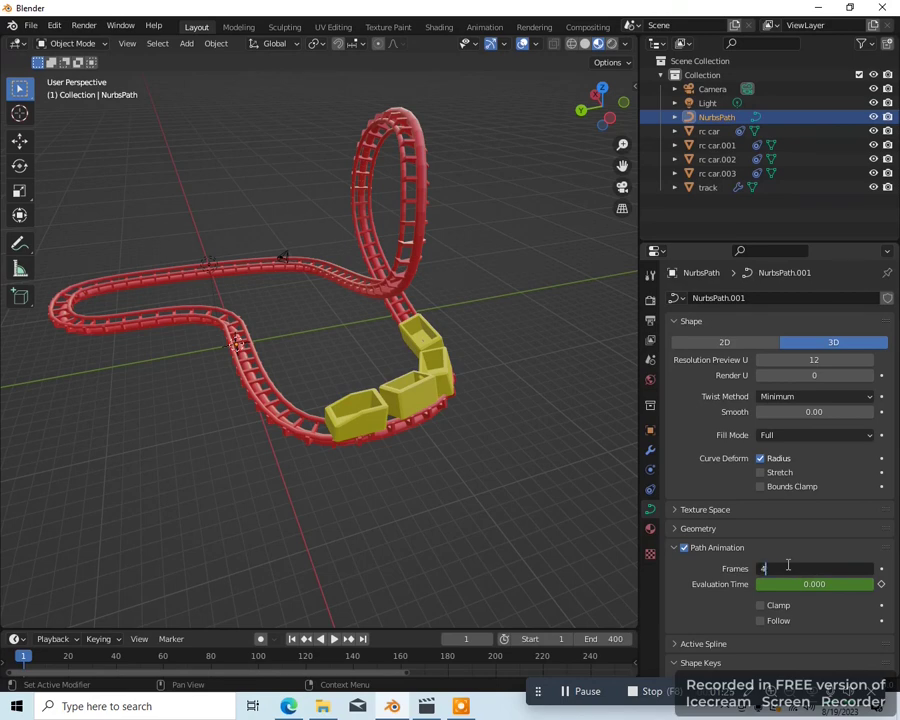
pyautogui.write('00')
pyautogui.press('Return')
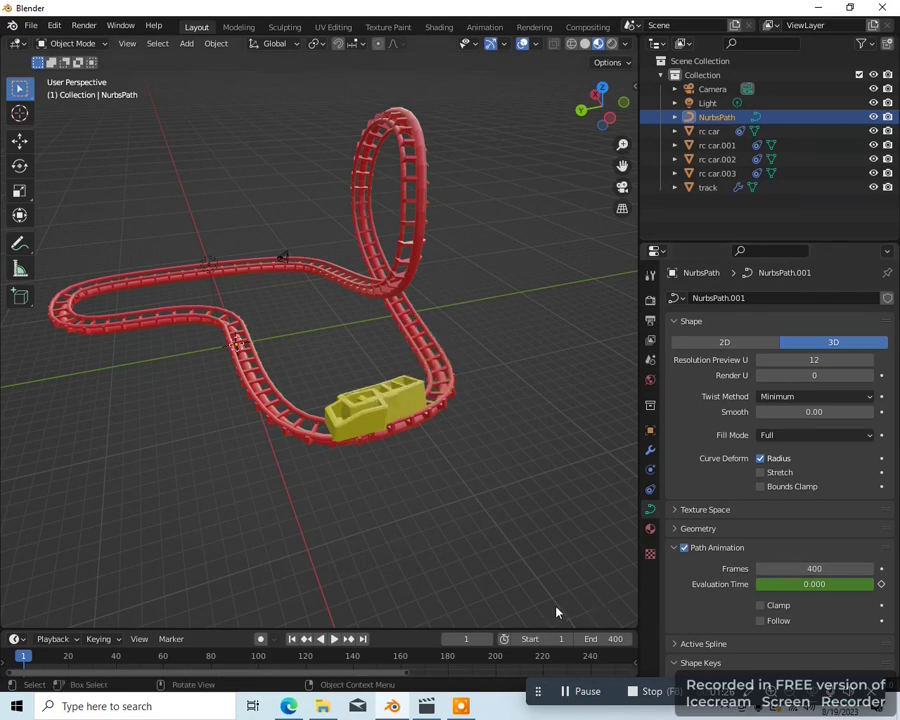
# Set the Follow Path offset of rc car.001 to 11.400 to move it back along the track
pyautogui.scroll(2, 440, 540)
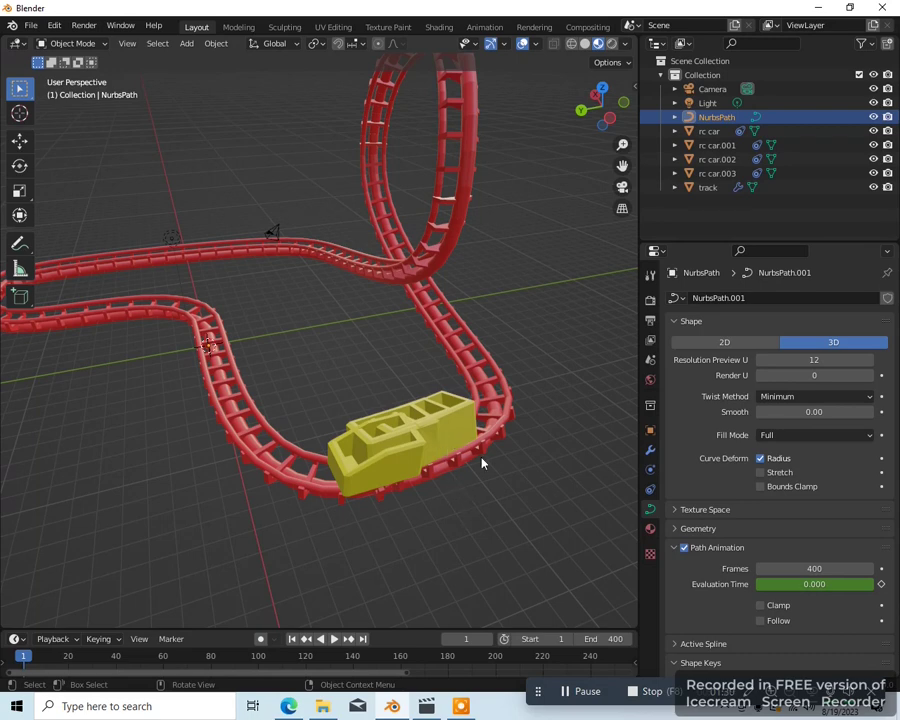
pyautogui.moveTo(481, 463); pyautogui.dragTo(420, 435, button='middle')
pyautogui.click(420, 435)
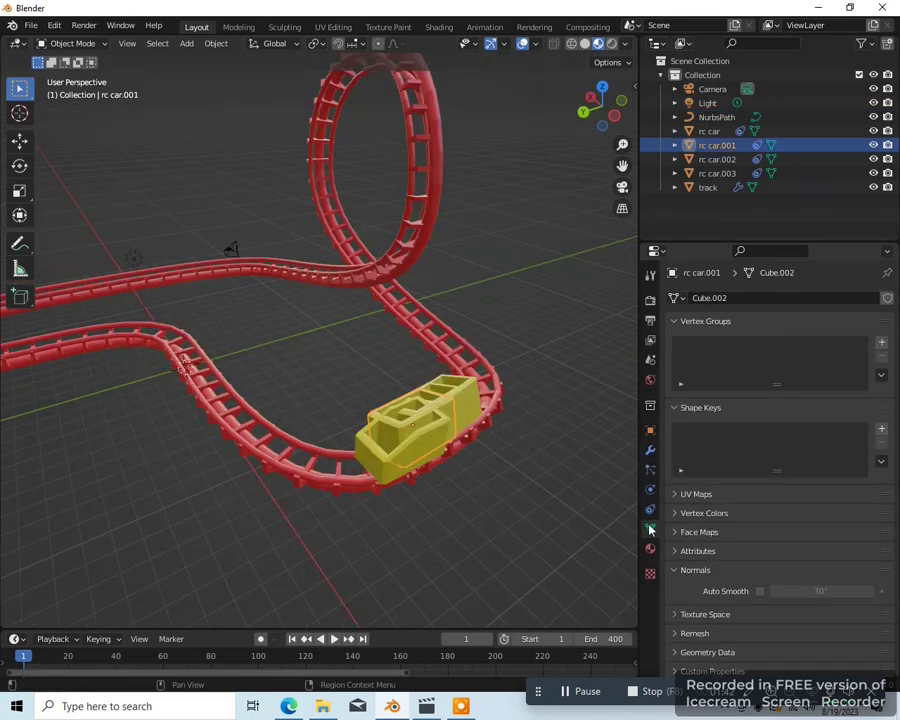
pyautogui.click(650, 509)
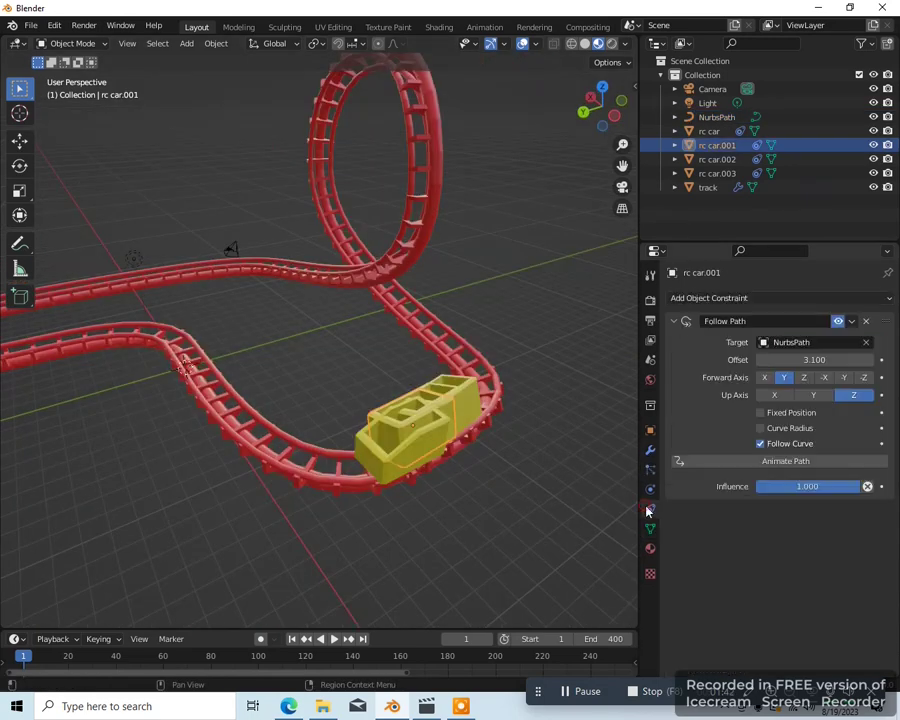
pyautogui.click(814, 359)
pyautogui.write('4.3')
pyautogui.press('Return')
pyautogui.moveTo(814, 359); pyautogui.dragTo(878, 359)
pyautogui.moveTo(573, 466); pyautogui.dragTo(401, 468, button='middle')
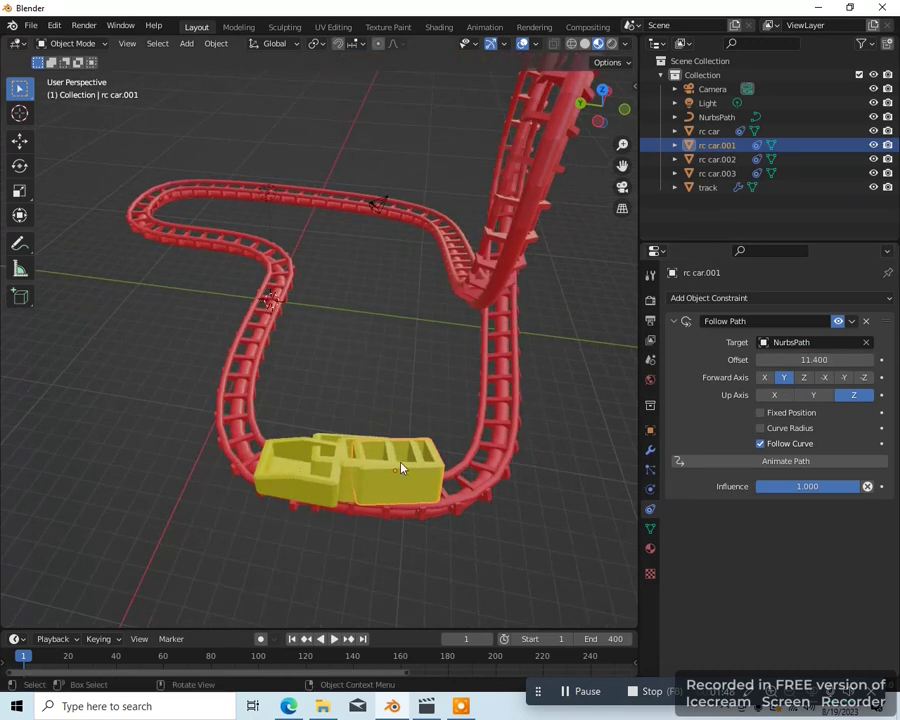
# Spread out the overlapping cars by setting the Follow Path offset of rc car.002 to 20.700 and of rc car.001 to 34.800
pyautogui.click(308, 464)
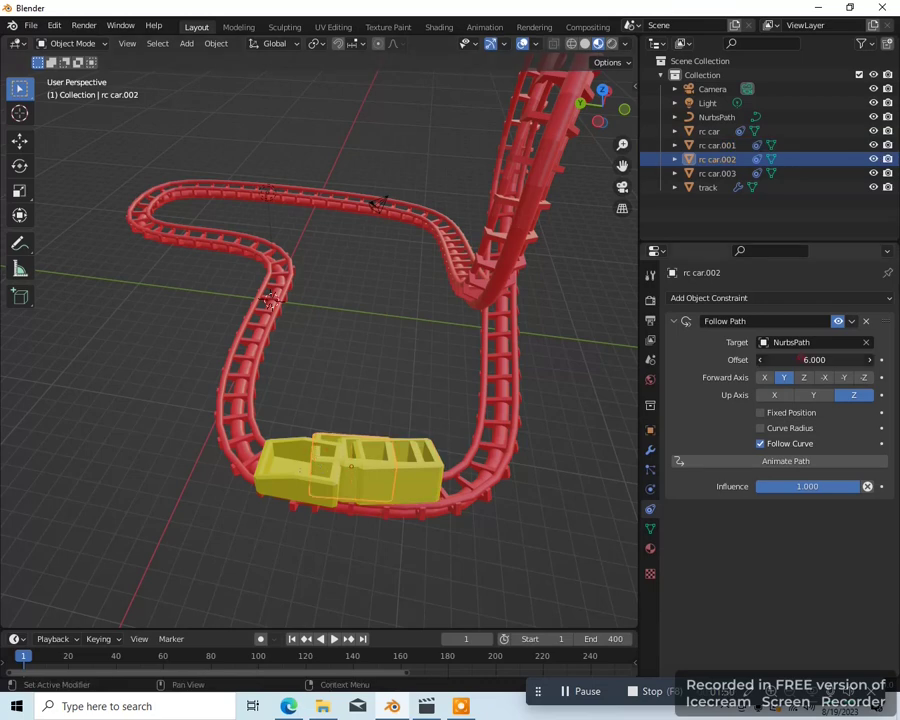
pyautogui.moveTo(814, 359); pyautogui.dragTo(893, 359)
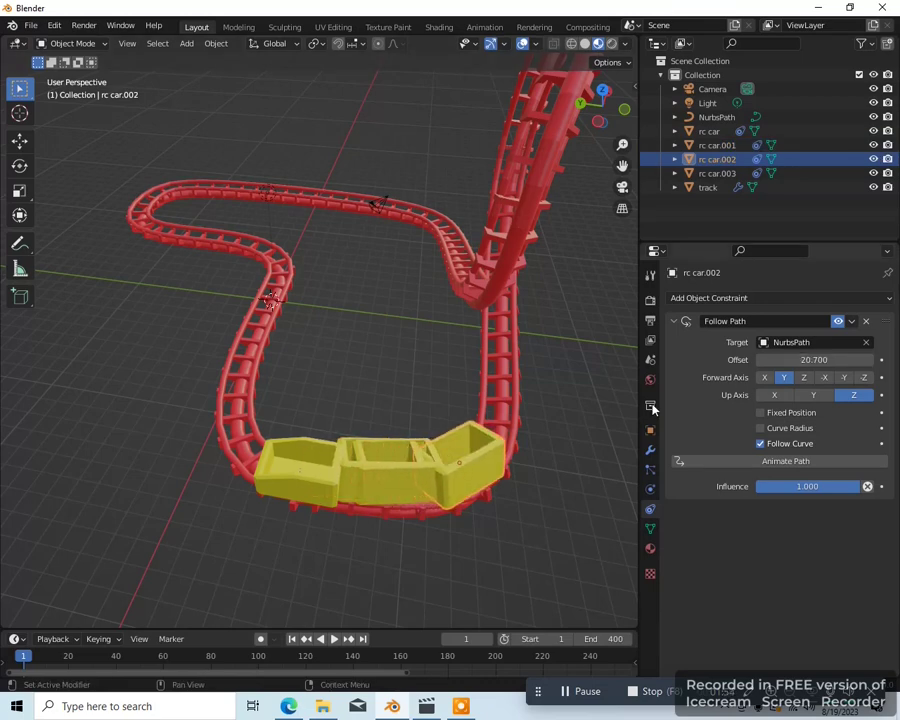
pyautogui.click(372, 456)
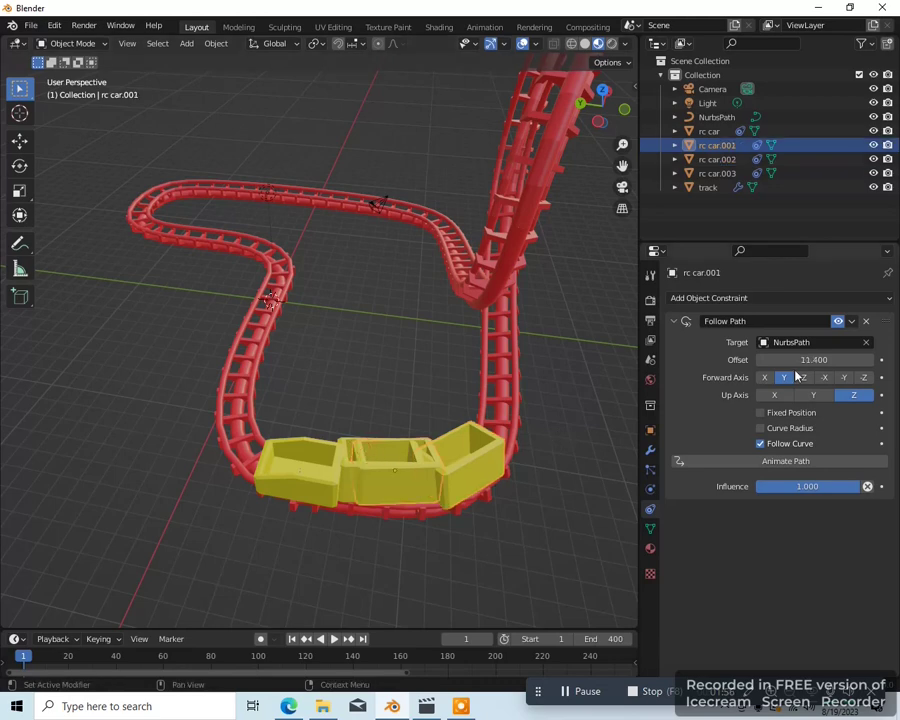
pyautogui.moveTo(813, 359); pyautogui.dragTo(880, 359)
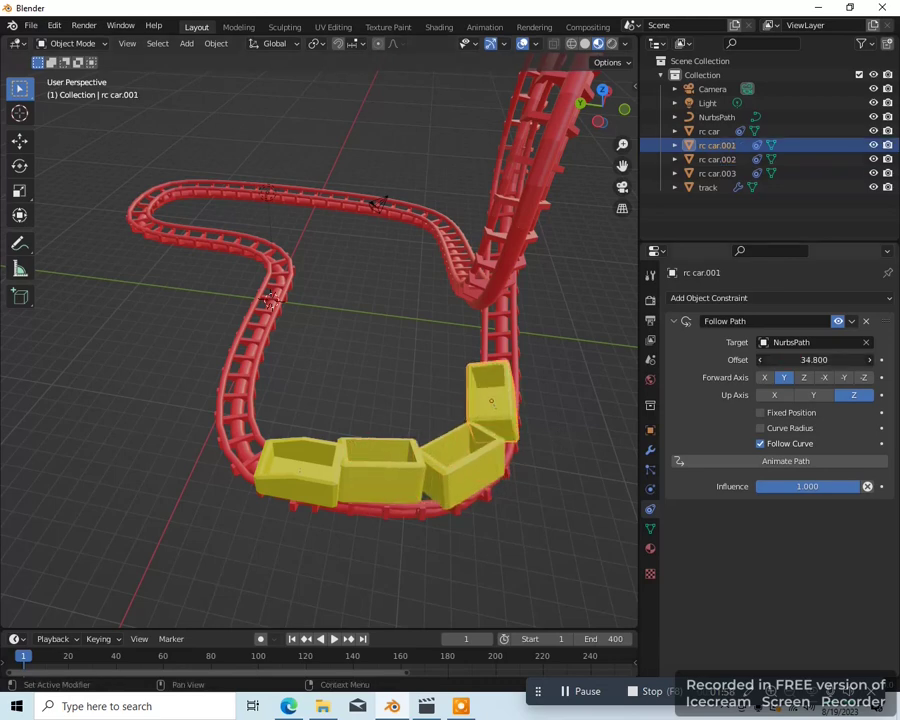
# From the top view, space the cars evenly with Follow Path offsets of 10.800 for rc car.003, 23.400 for rc car.002 and 37.200 for rc car.001
pyautogui.press('KP_7')
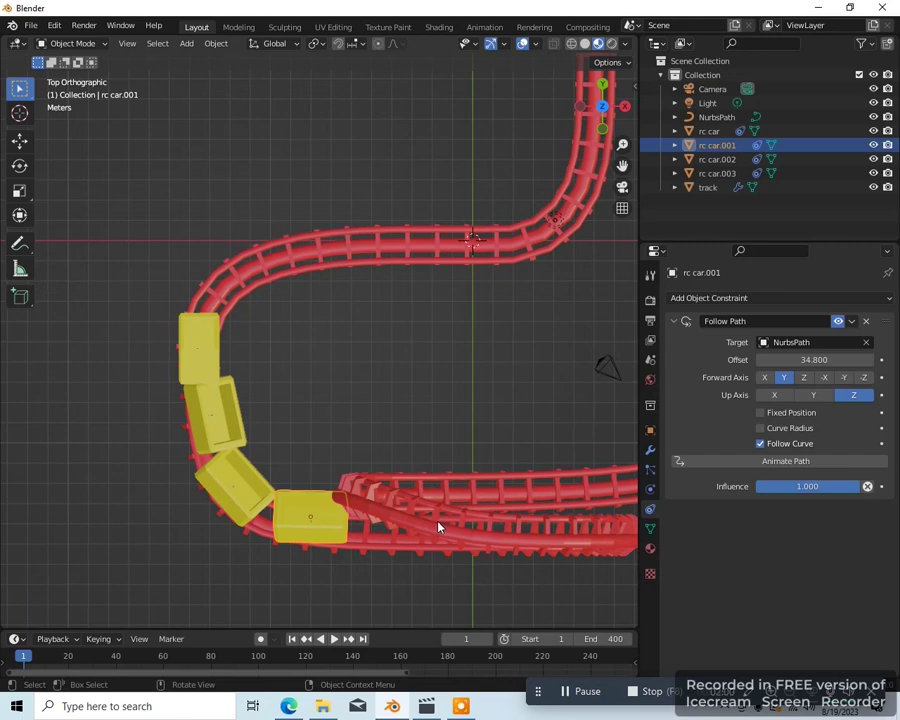
pyautogui.click(211, 440)
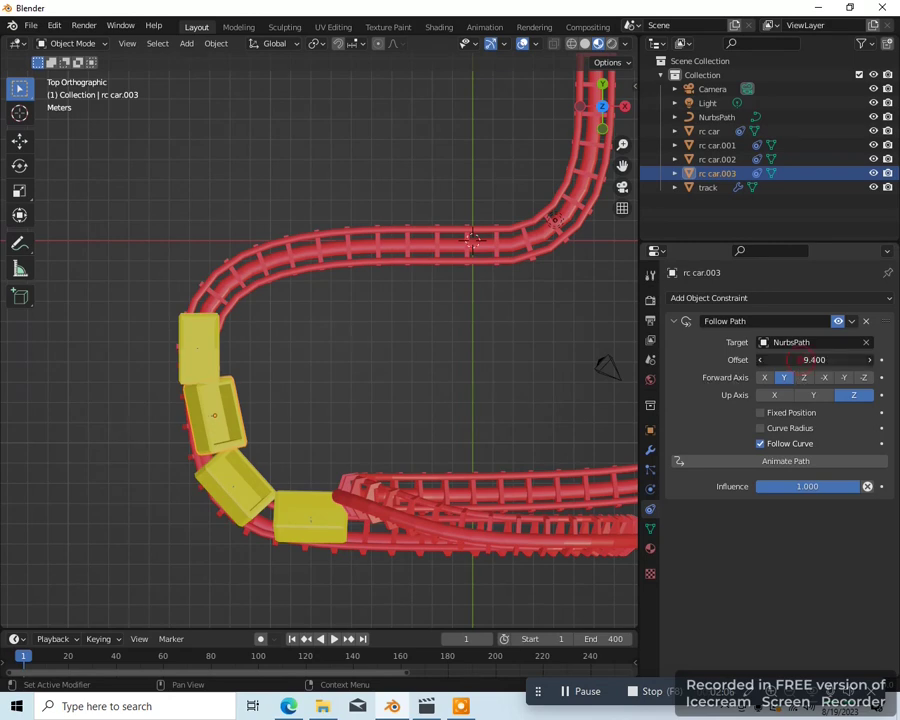
pyautogui.moveTo(806, 360); pyautogui.dragTo(830, 360)
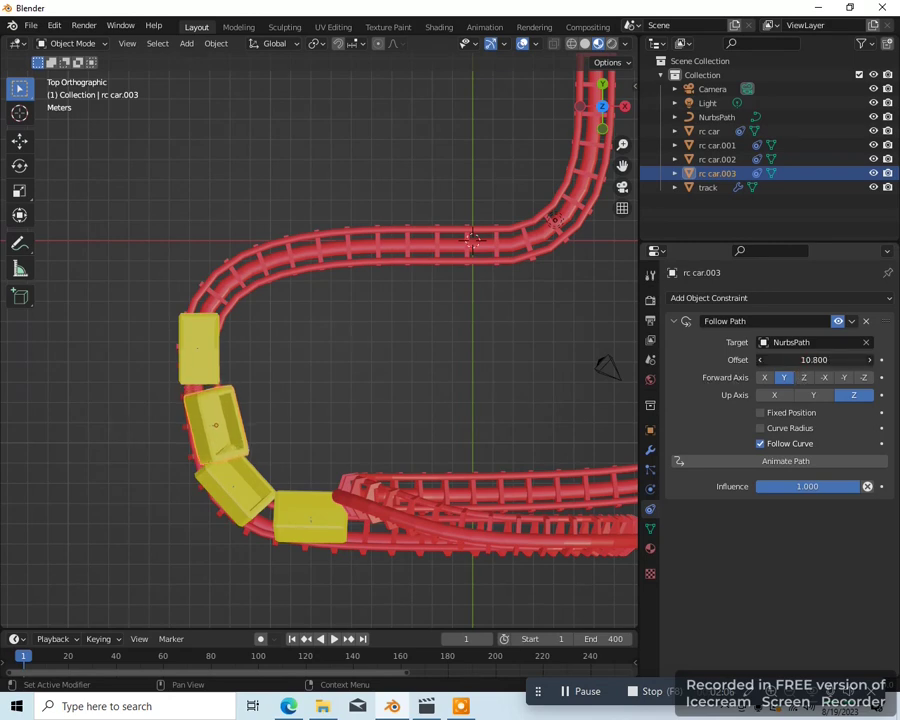
pyautogui.click(243, 508)
pyautogui.moveTo(804, 362); pyautogui.dragTo(832, 362)
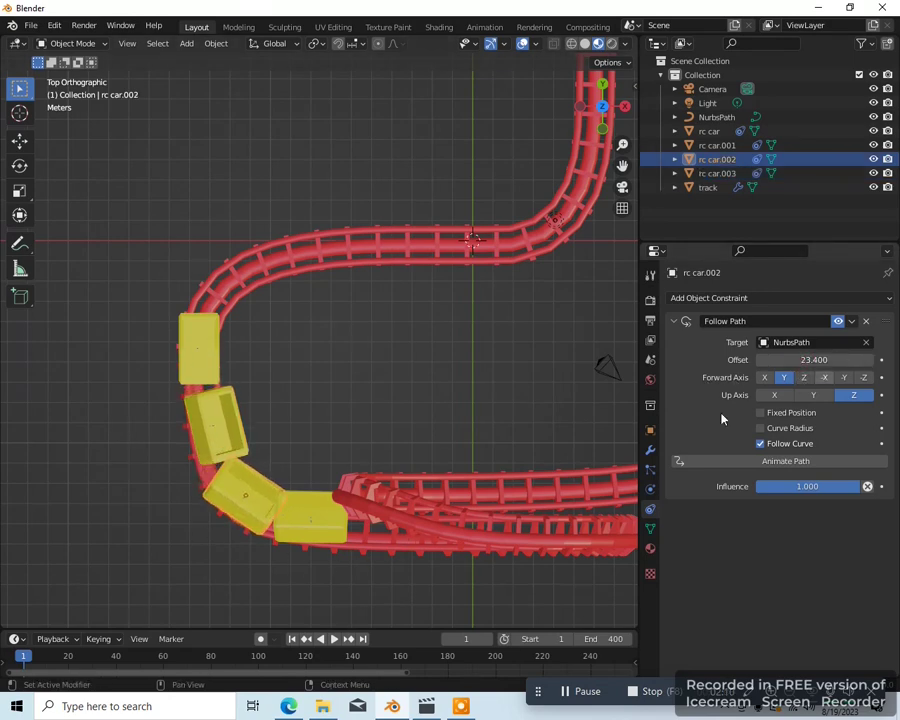
pyautogui.click(335, 528)
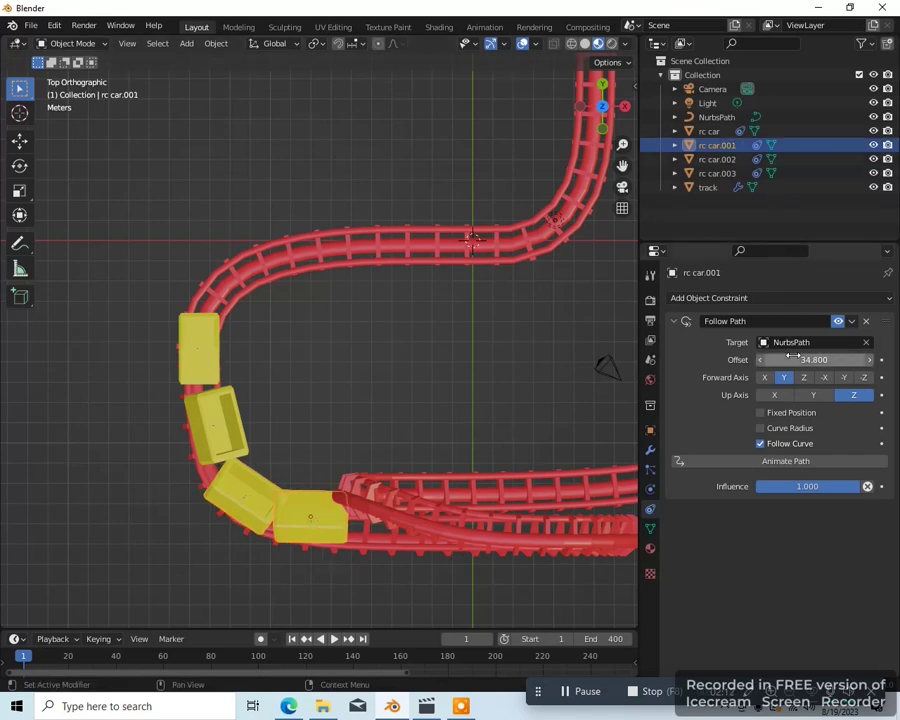
pyautogui.moveTo(813, 359); pyautogui.dragTo(837, 359)
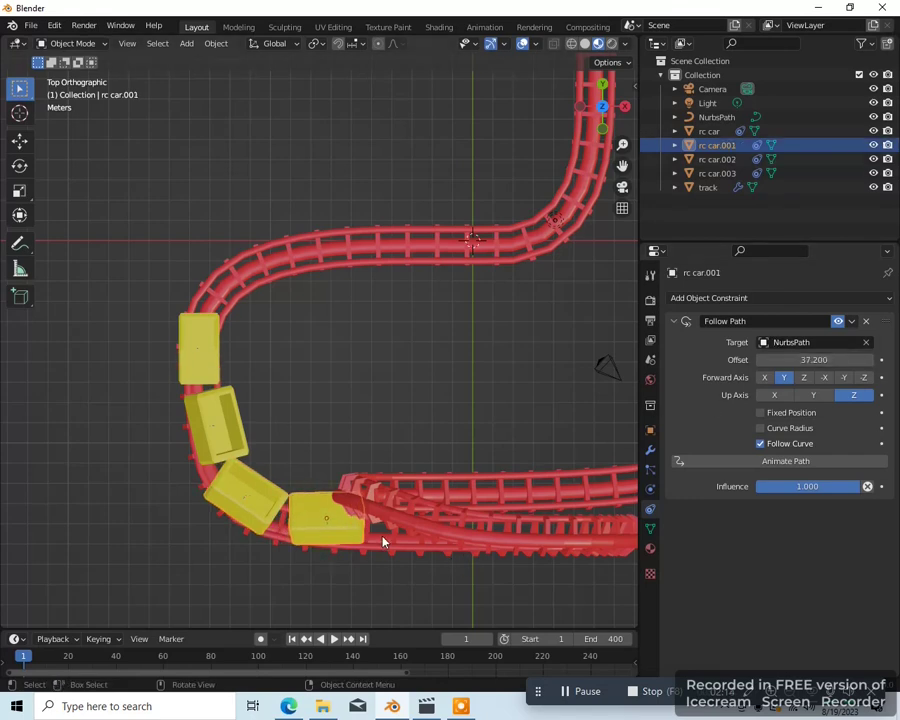
# Play the animation to check the car spacing along the track from several angles, and stop it
pyautogui.moveTo(382, 538); pyautogui.dragTo(482, 490, button='middle')
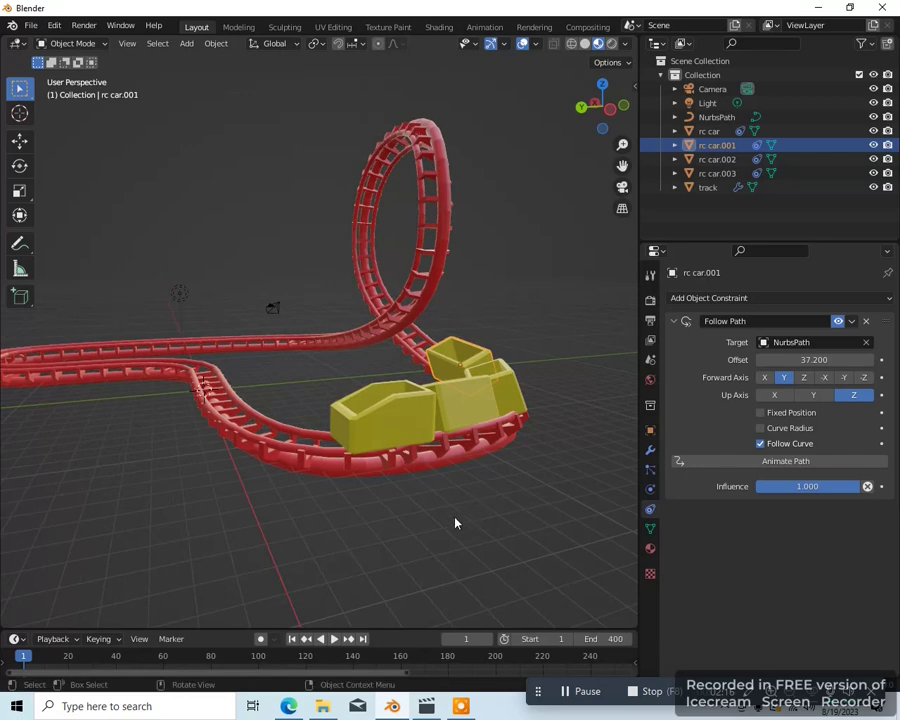
pyautogui.click(333, 638)
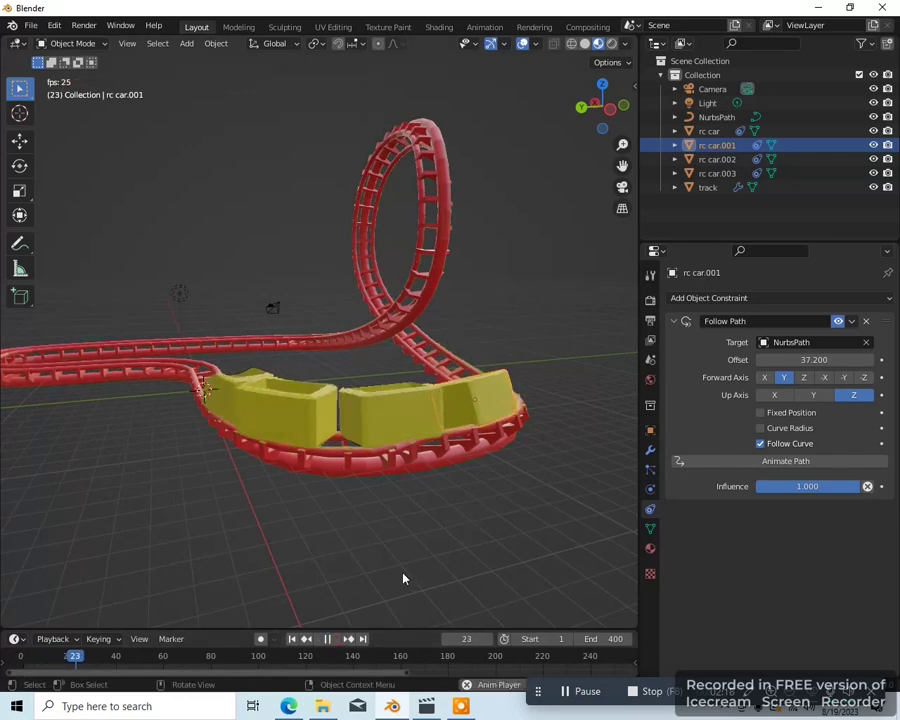
pyautogui.moveTo(325, 568); pyautogui.dragTo(382, 562, button='middle')
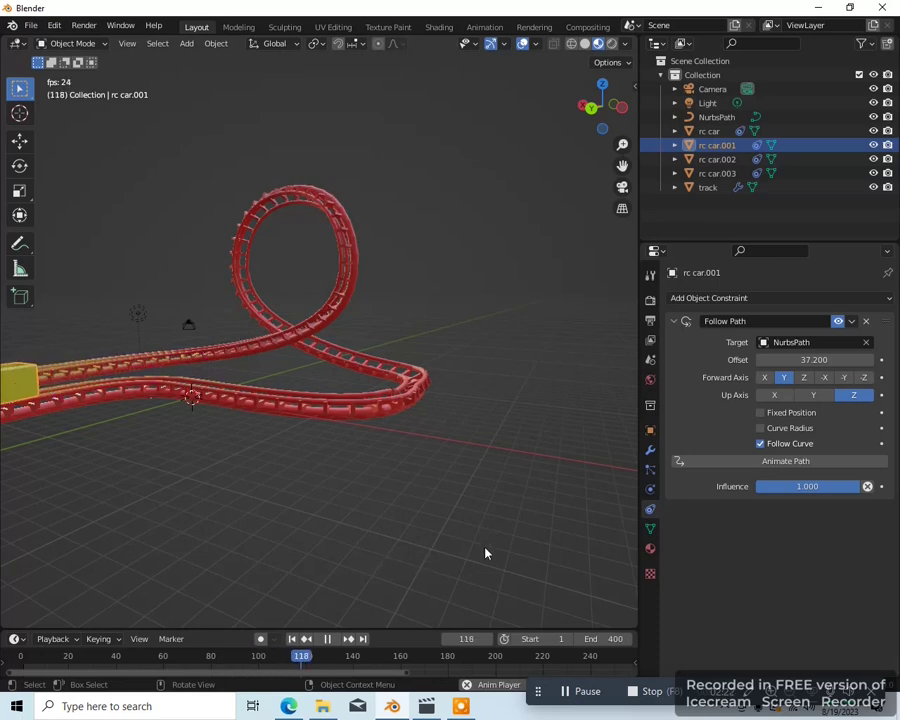
pyautogui.moveTo(486, 552); pyautogui.dragTo(416, 558, button='middle')
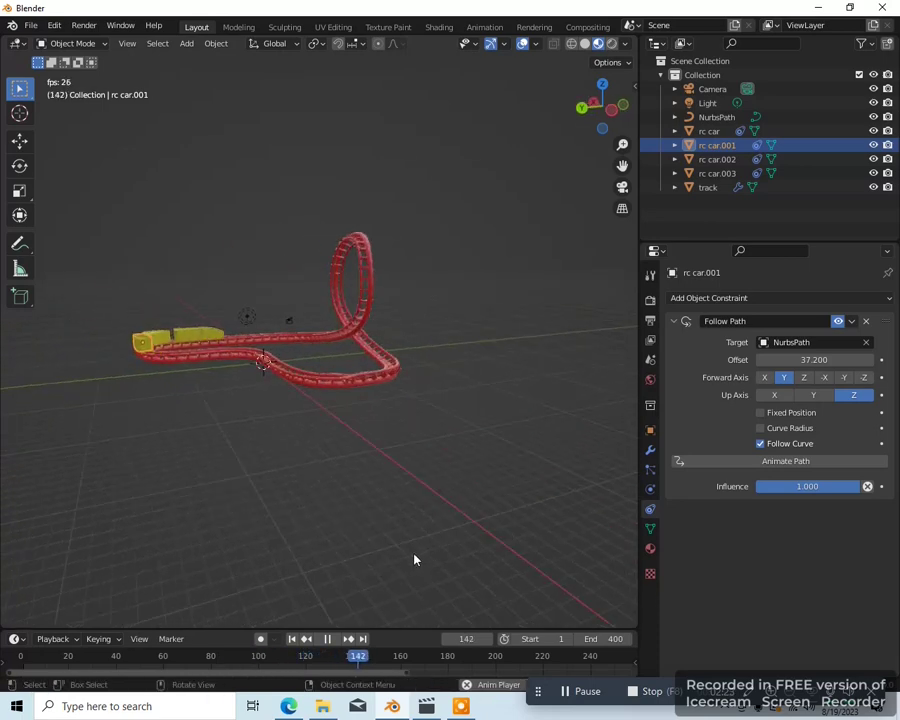
pyautogui.click(327, 639)
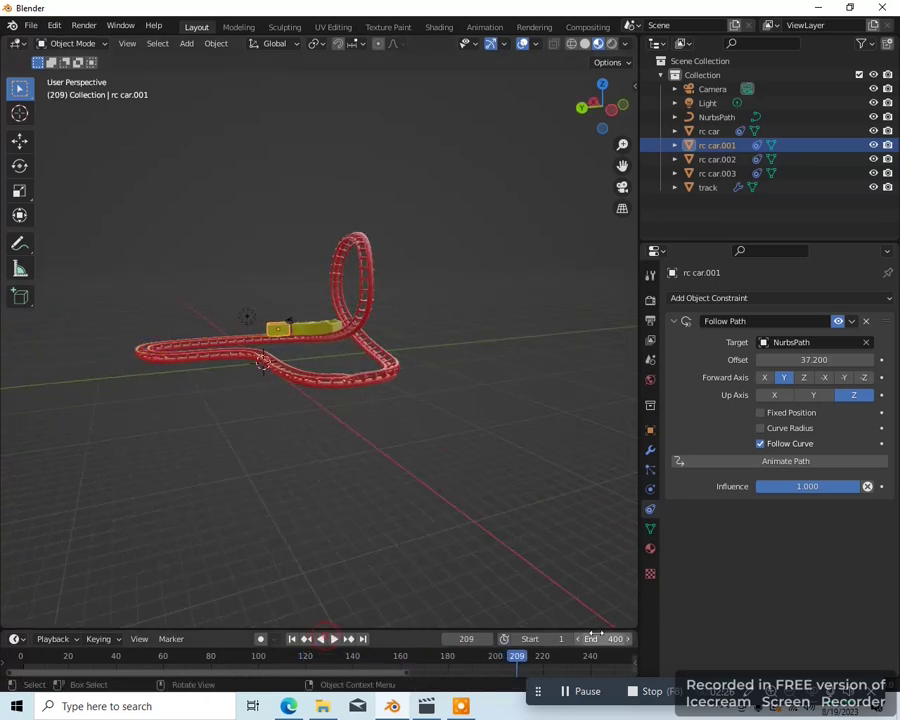
# Set the end frame of the timeline to 300
pyautogui.doubleClick(600, 639)
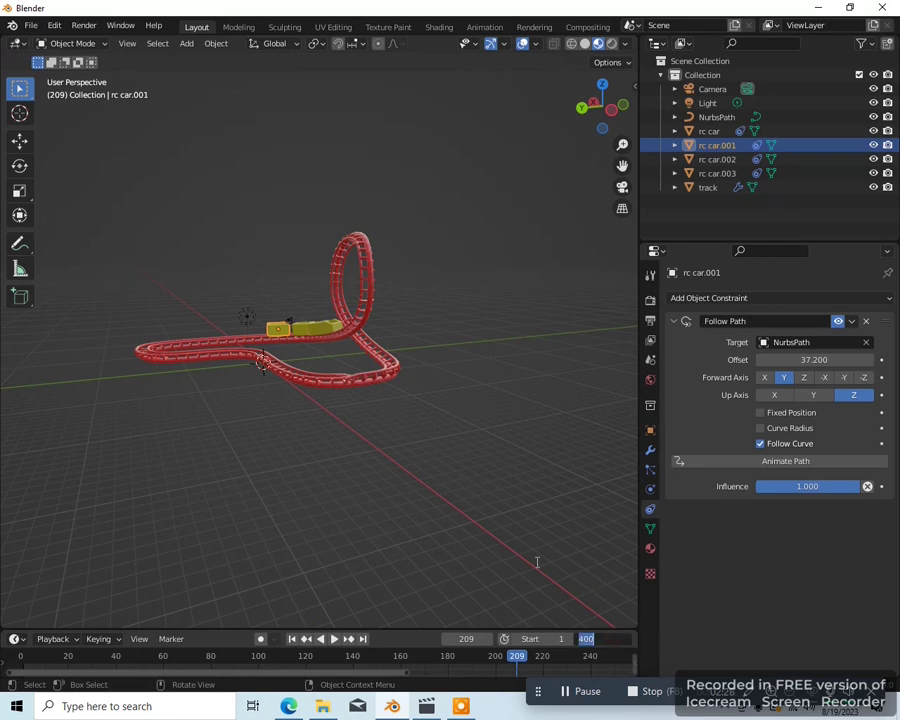
pyautogui.write('3')
pyautogui.press('Return')
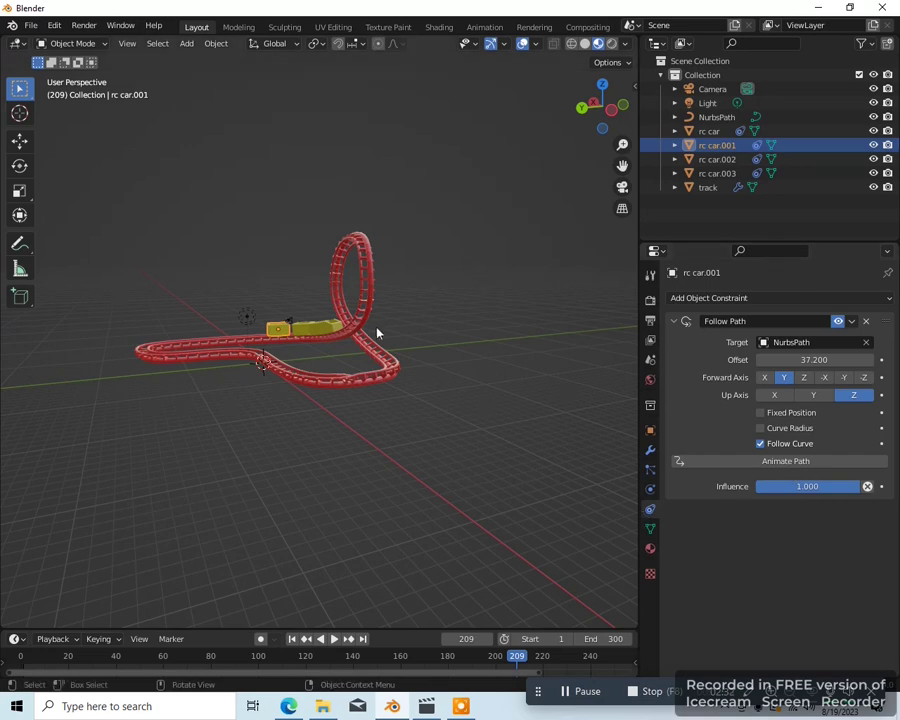
# Set the Path Animation length of the NurbsPath curve to 300 frames and return to frame 1
pyautogui.click(733, 118)
pyautogui.click(650, 509)
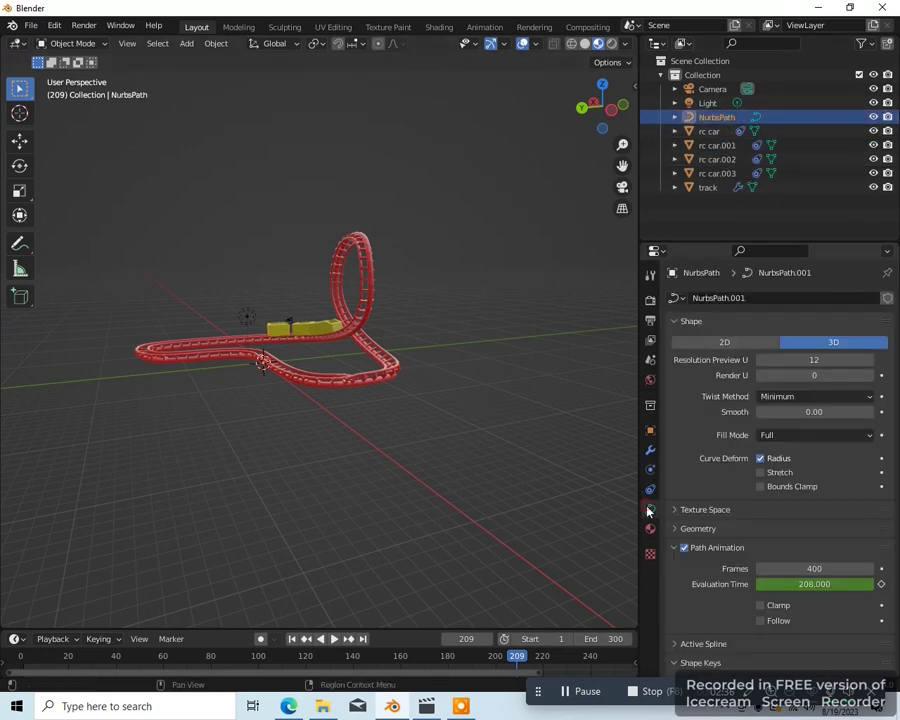
pyautogui.click(818, 566)
pyautogui.write('3')
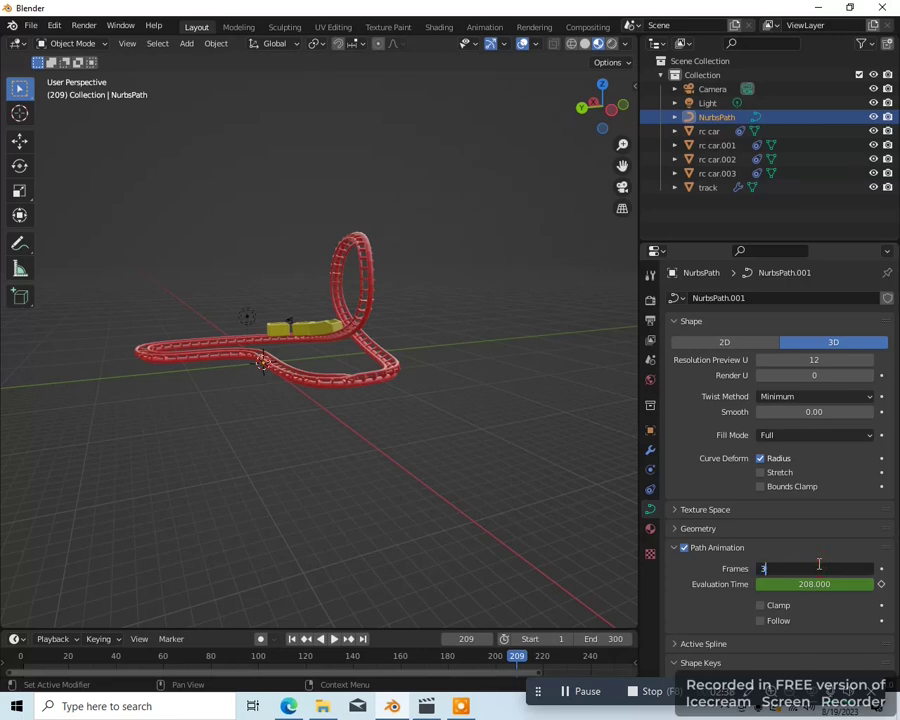
pyautogui.write('00')
pyautogui.press('Return')
pyautogui.moveTo(488, 574); pyautogui.dragTo(408, 623, button='middle')
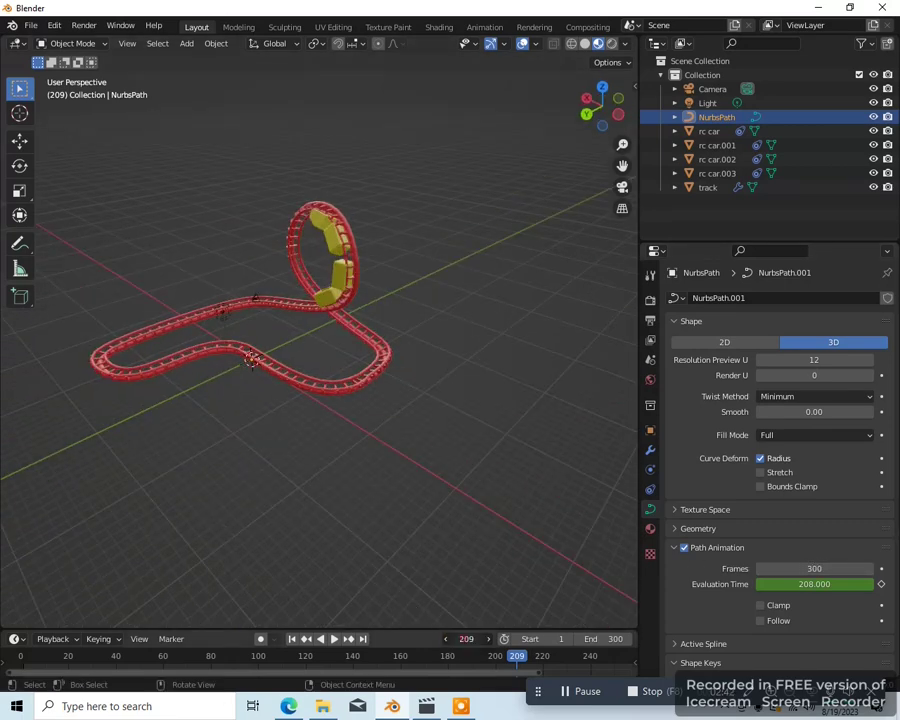
pyautogui.click(464, 639)
pyautogui.write('1')
pyautogui.press('Return')
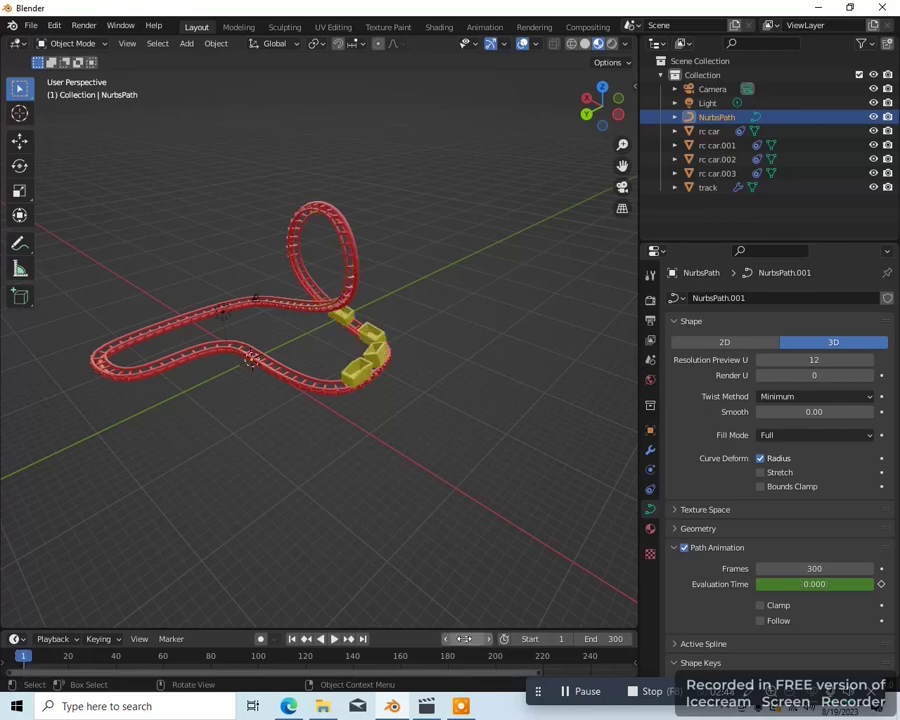
# Close the gaps between the cars on the 300-frame path, with a Follow Path offset of 27.200 for rc car.001
pyautogui.scroll(5, 464, 515)
pyautogui.moveTo(464, 515); pyautogui.dragTo(348, 556, button='middle')
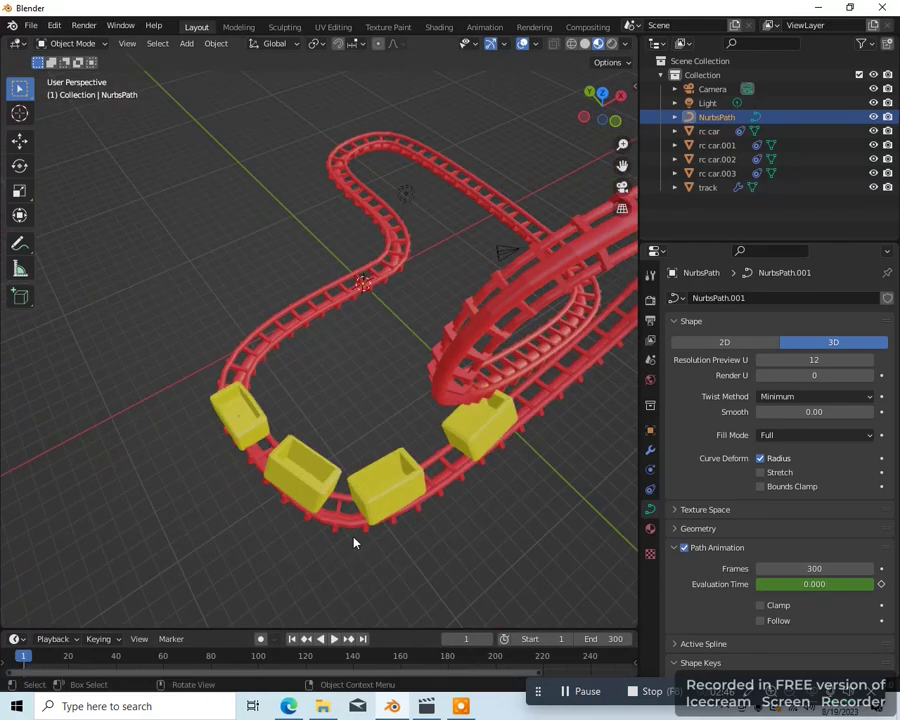
pyautogui.click(298, 478)
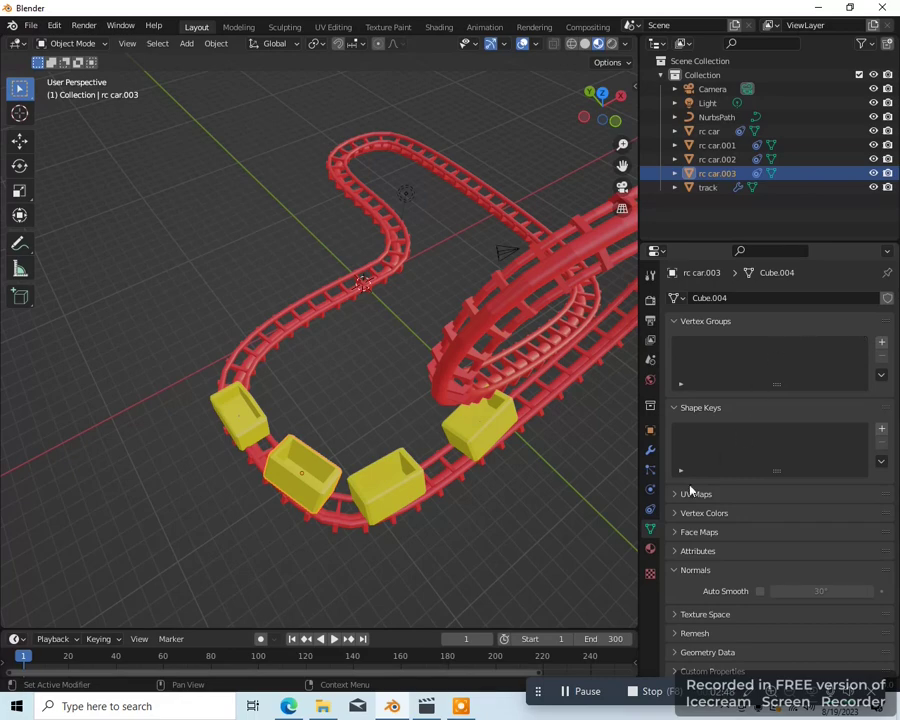
pyautogui.click(650, 509)
pyautogui.press('KP_7')
pyautogui.click(292, 484)
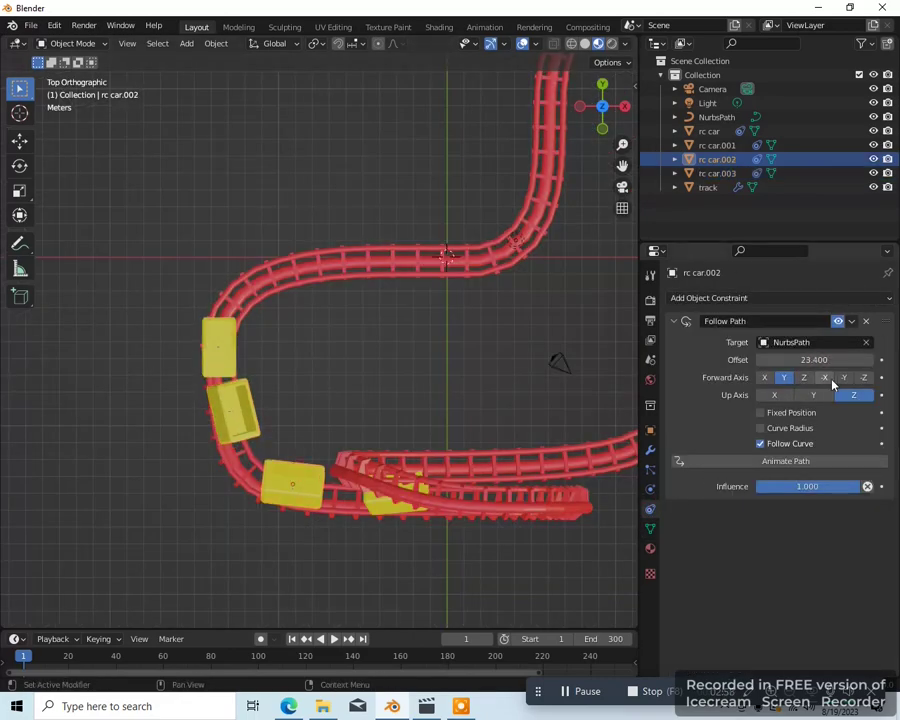
pyautogui.click(220, 347)
# Play the animation to check the re-spaced train, and stop it at frame 160
pyautogui.moveTo(220, 347); pyautogui.dragTo(442, 552, button='middle')
pyautogui.press('space')
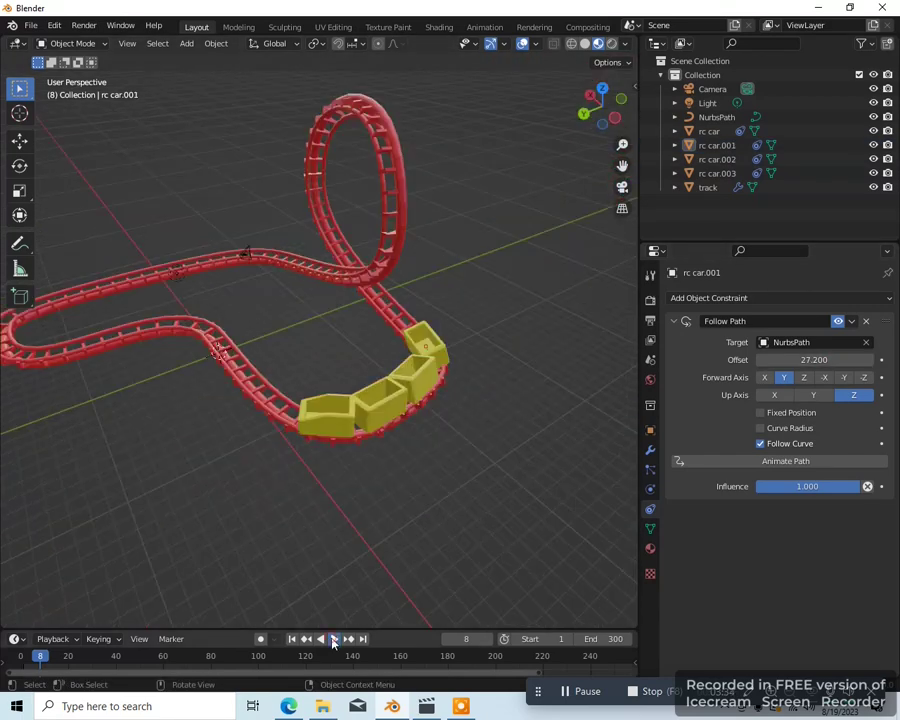
pyautogui.click(333, 643)
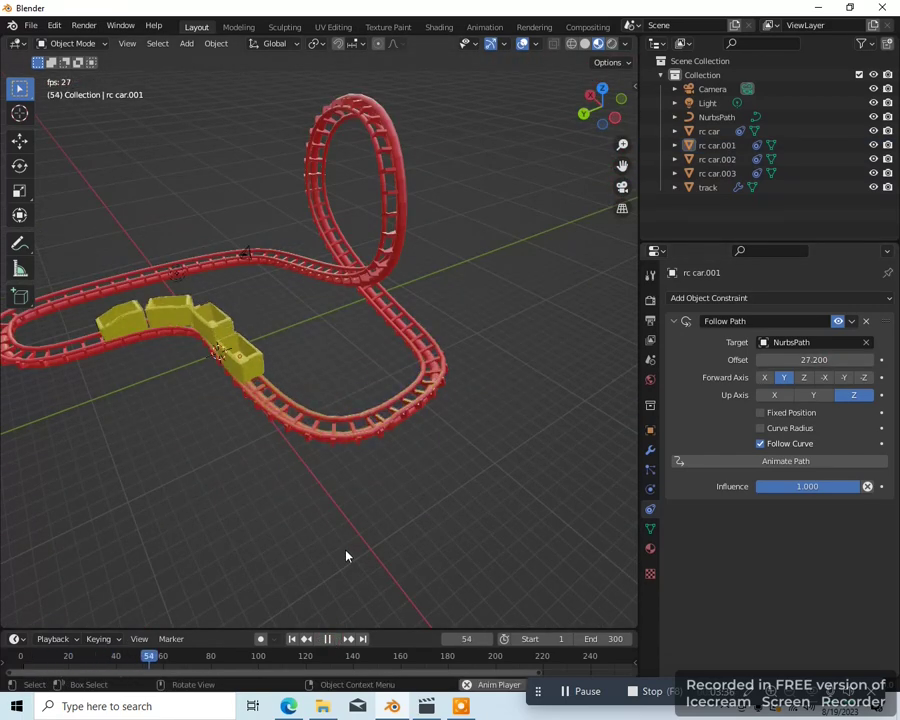
pyautogui.click(328, 640)
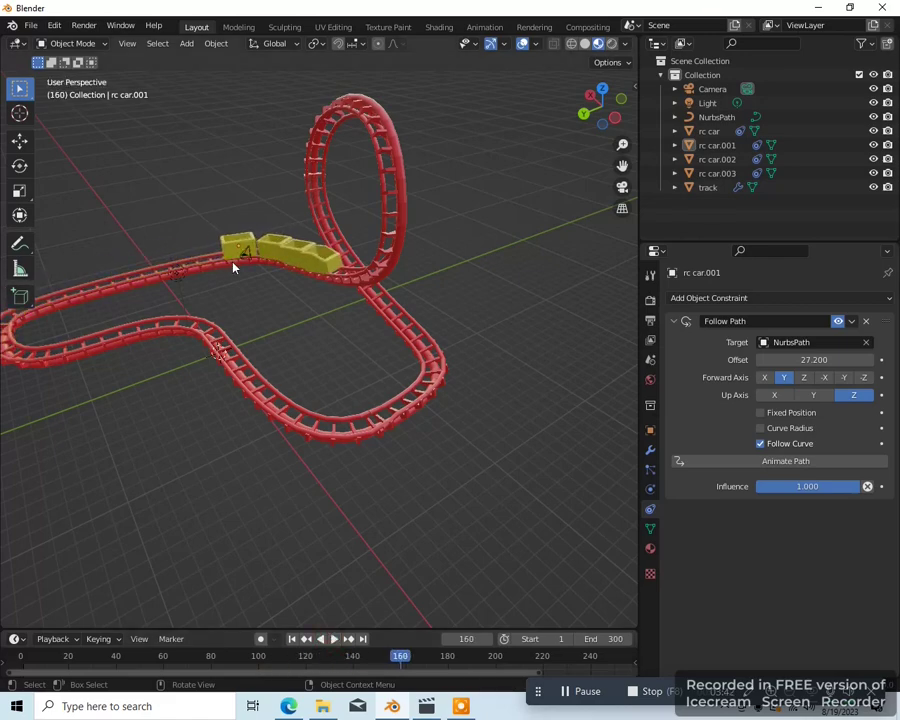
# From the top view, set the Follow Path offset of rc car.001 to 26.200 to bring it closer to the car ahead
pyautogui.press('KP_7')
pyautogui.click(613, 416)
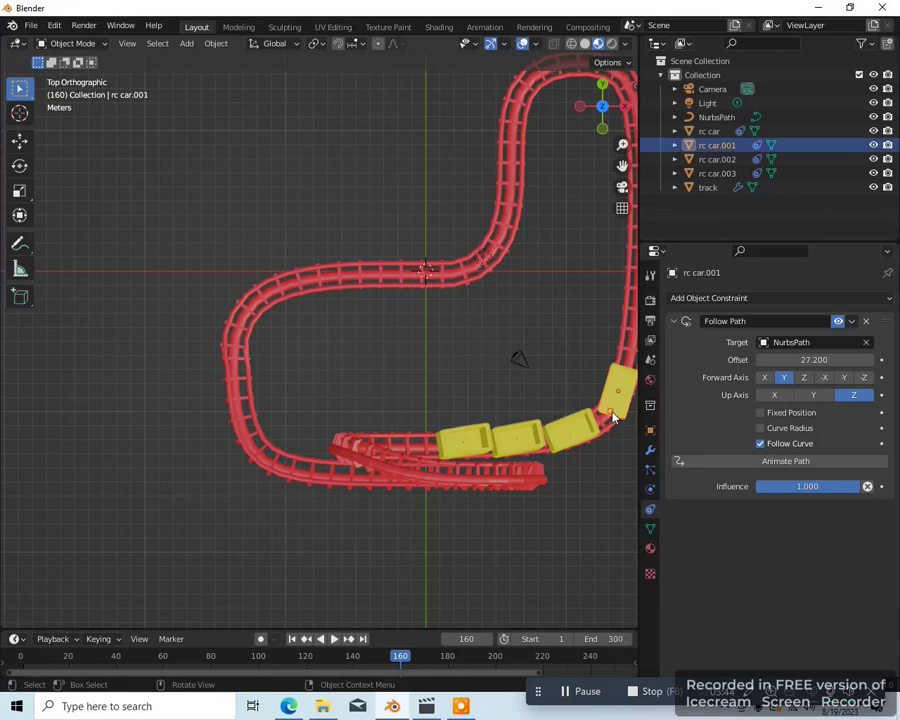
pyautogui.click(760, 359)
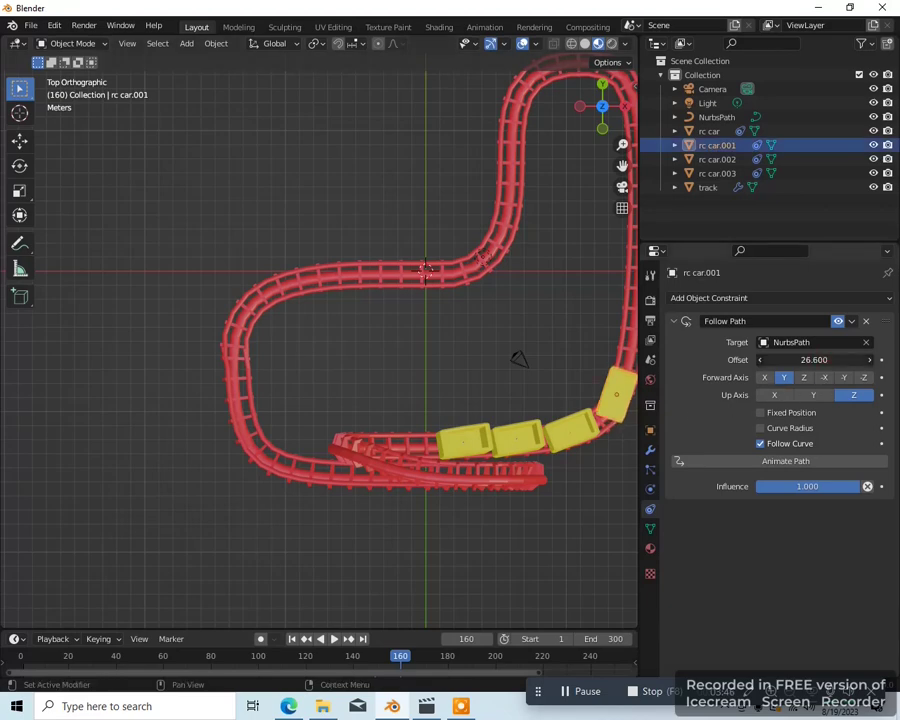
pyautogui.moveTo(339, 538); pyautogui.dragTo(395, 516, button='middle')
pyautogui.press('KP_7')
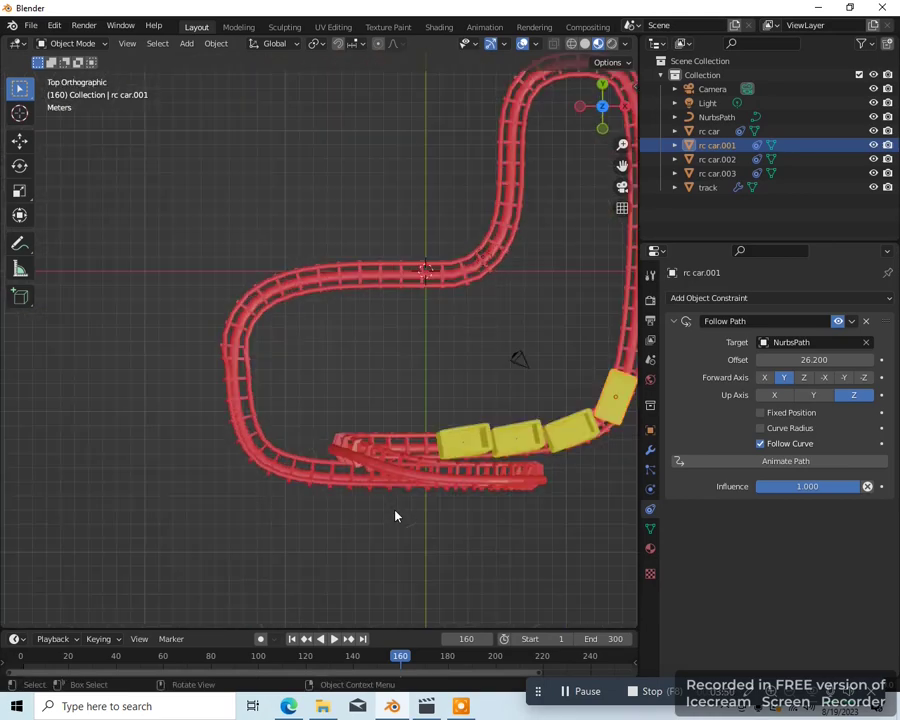
pyautogui.scroll(-2, 470, 518)
pyautogui.moveTo(470, 518); pyautogui.dragTo(474, 469, button='middle')
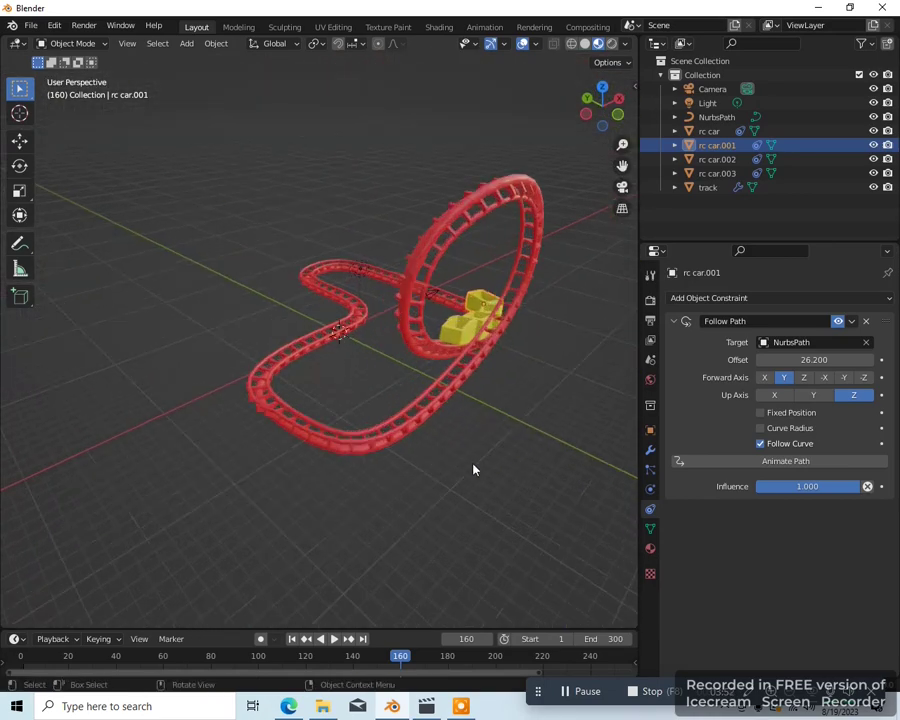
# Add a cylinder mesh in the front view and scale it by 40 along the Z axis
pyautogui.scroll(3, 470, 446)
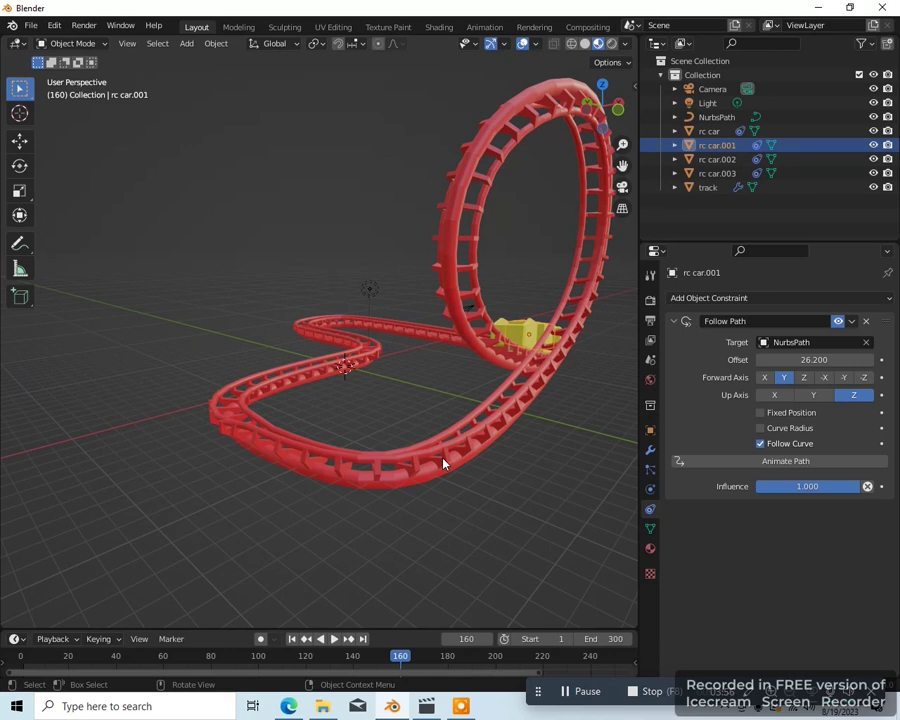
pyautogui.press('KP_1')
pyautogui.scroll(-4, 442, 467)
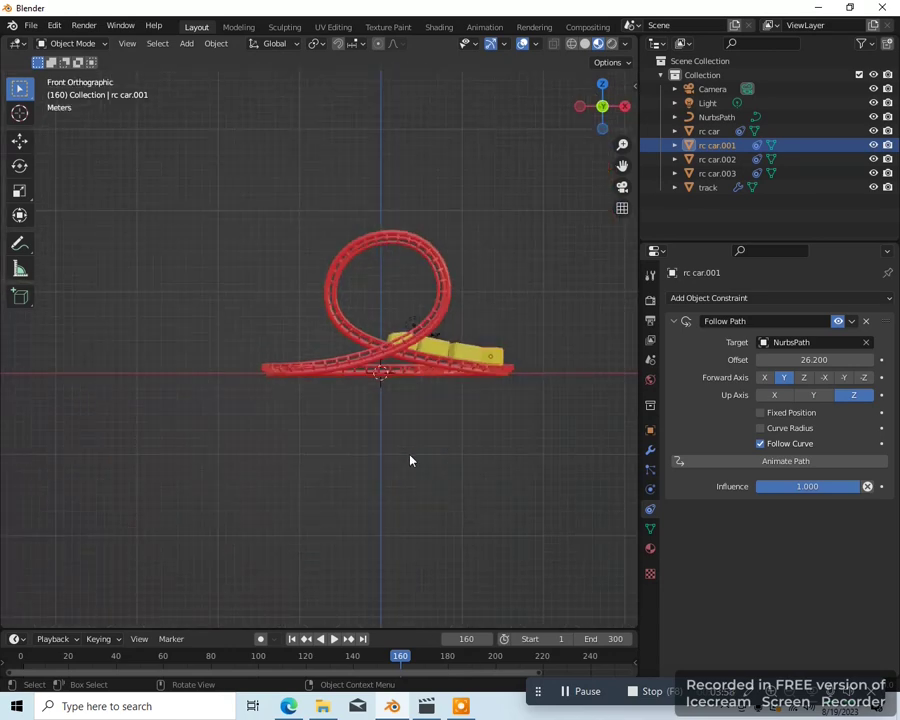
pyautogui.hotkey('shift', 'a')
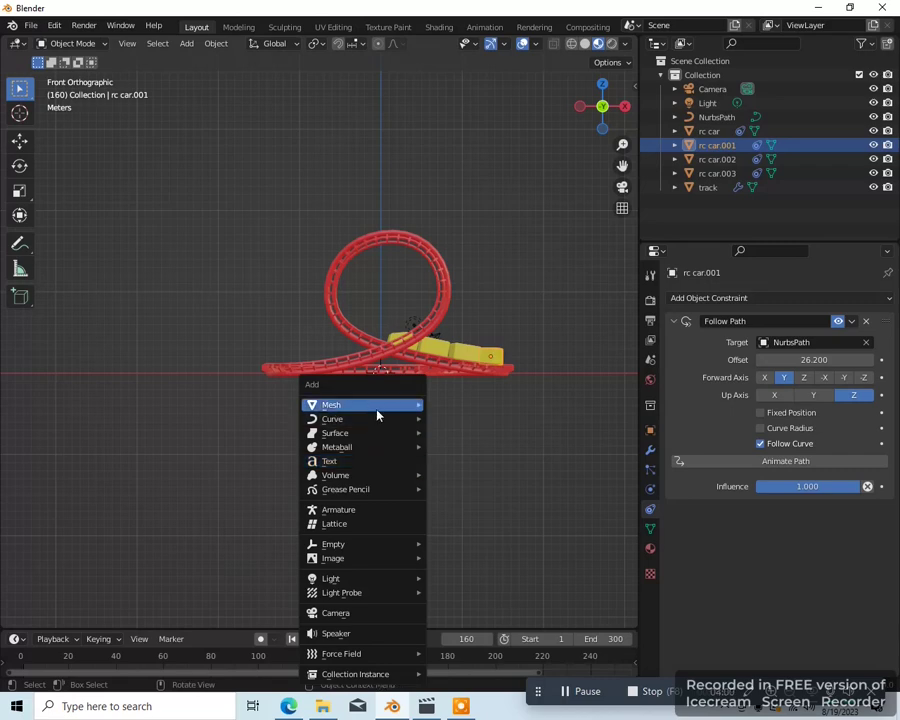
pyautogui.moveTo(375, 405)
pyautogui.click(465, 474)
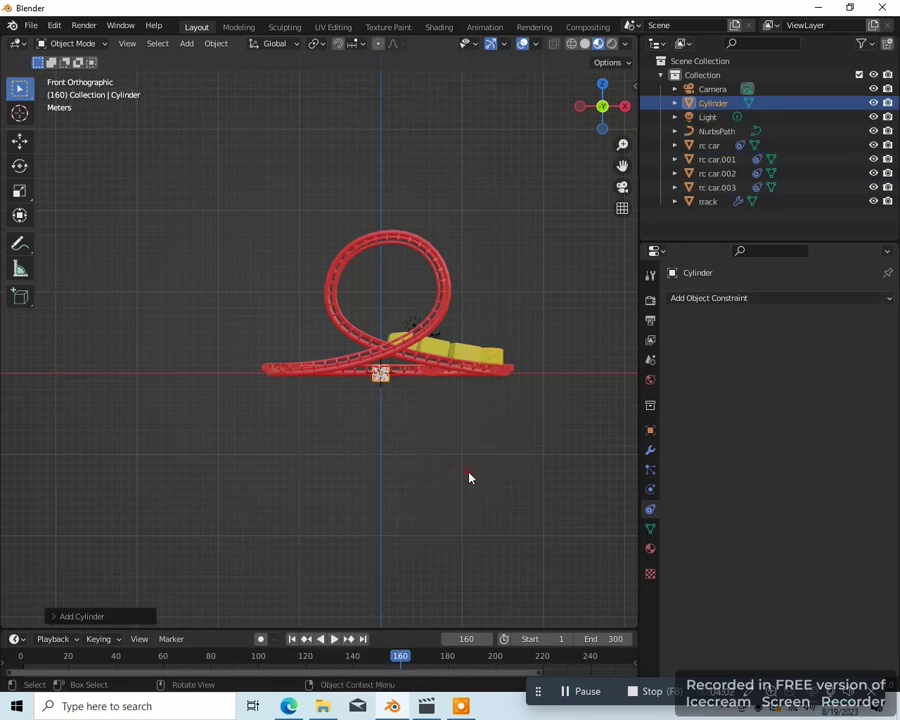
pyautogui.write('s')
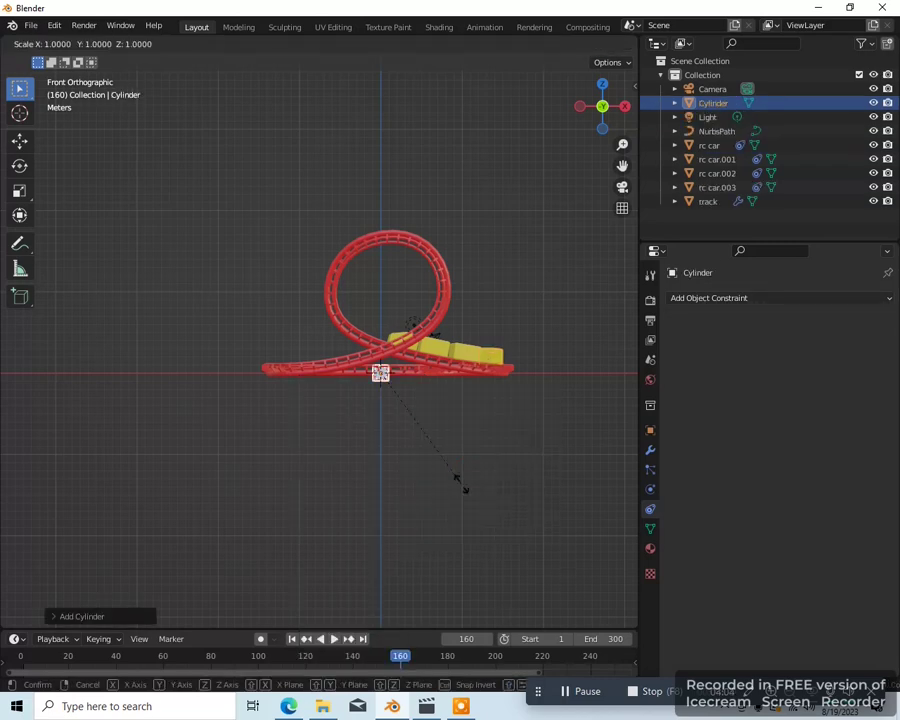
pyautogui.write('z40')
pyautogui.press('Return')
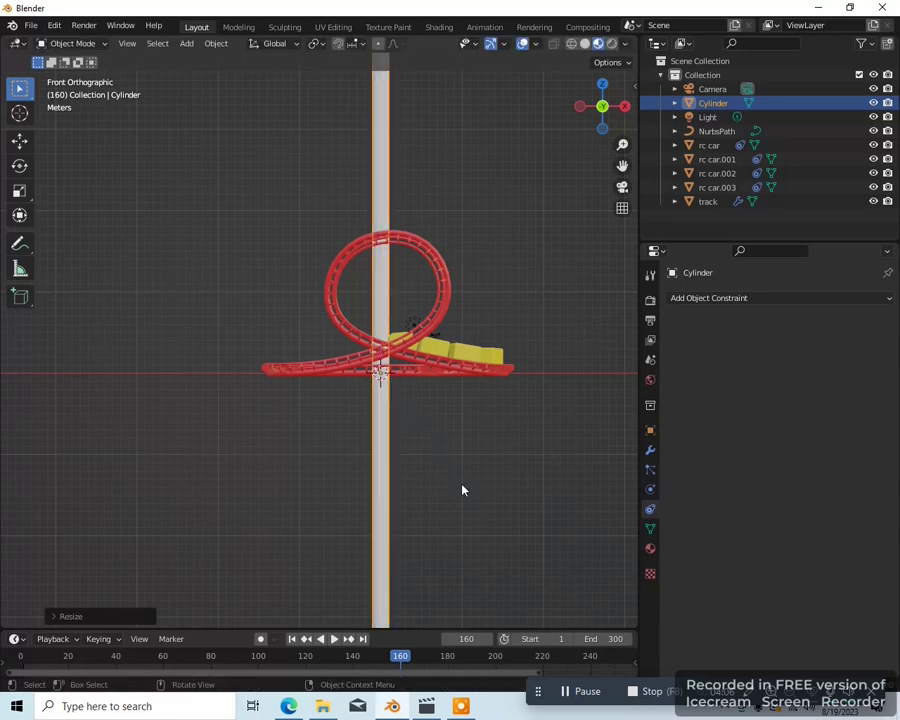
# Scale the tall cylinder down uniformly into a thin pole whose upper end reaches inside the loop
pyautogui.scroll(-3, 461, 487)
pyautogui.scroll(-2, 492, 540)
pyautogui.press('s')
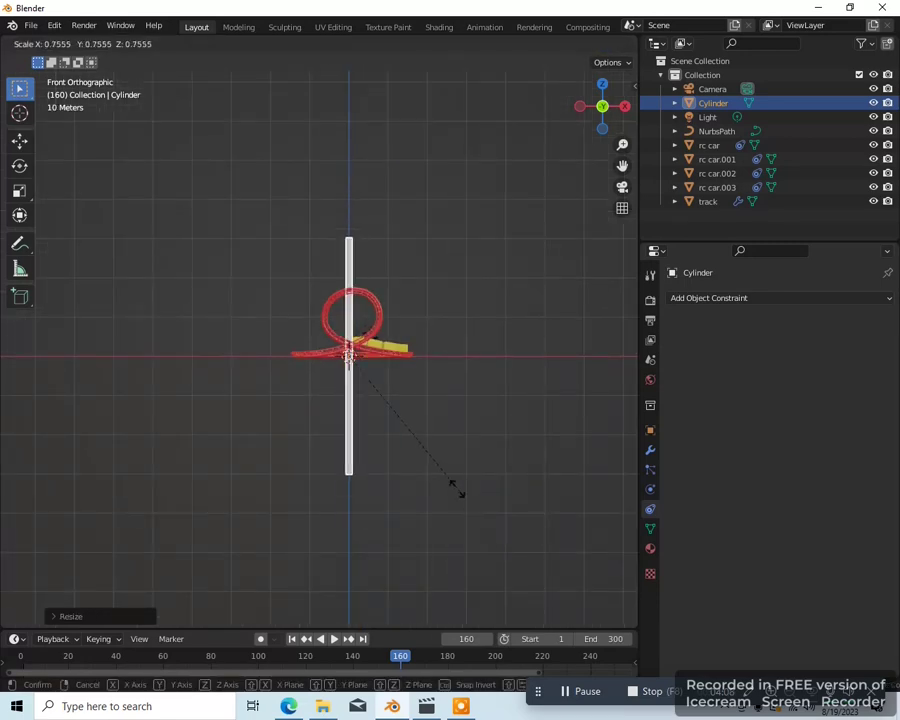
pyautogui.click(398, 411)
pyautogui.scroll(3, 411, 434)
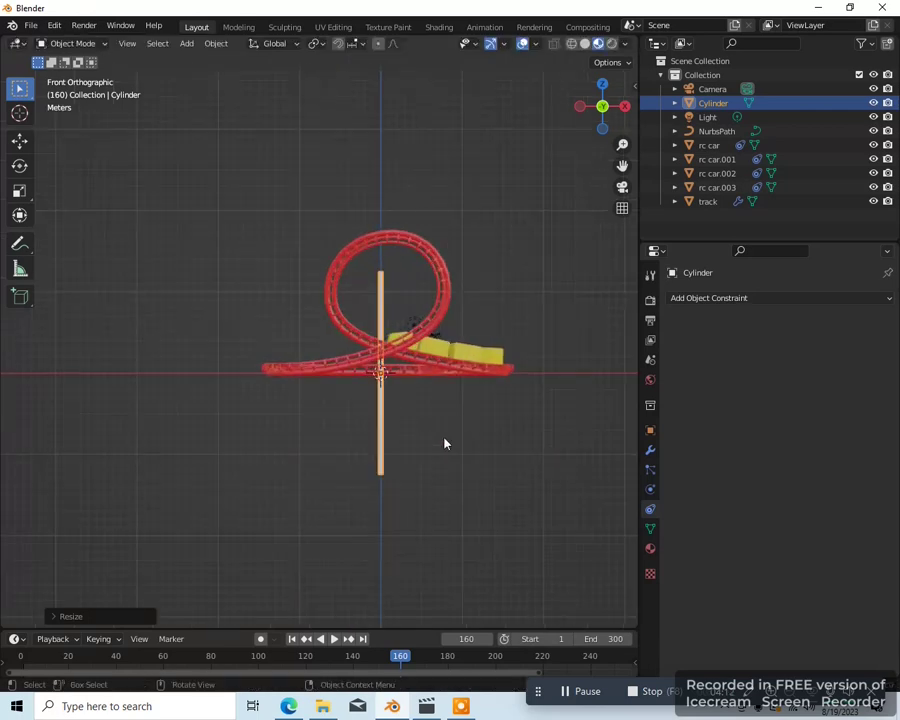
# Move the pole about 6.7 m toward negative X and slightly down beside the loop, and about 14.8 m toward negative Y
pyautogui.press('g')
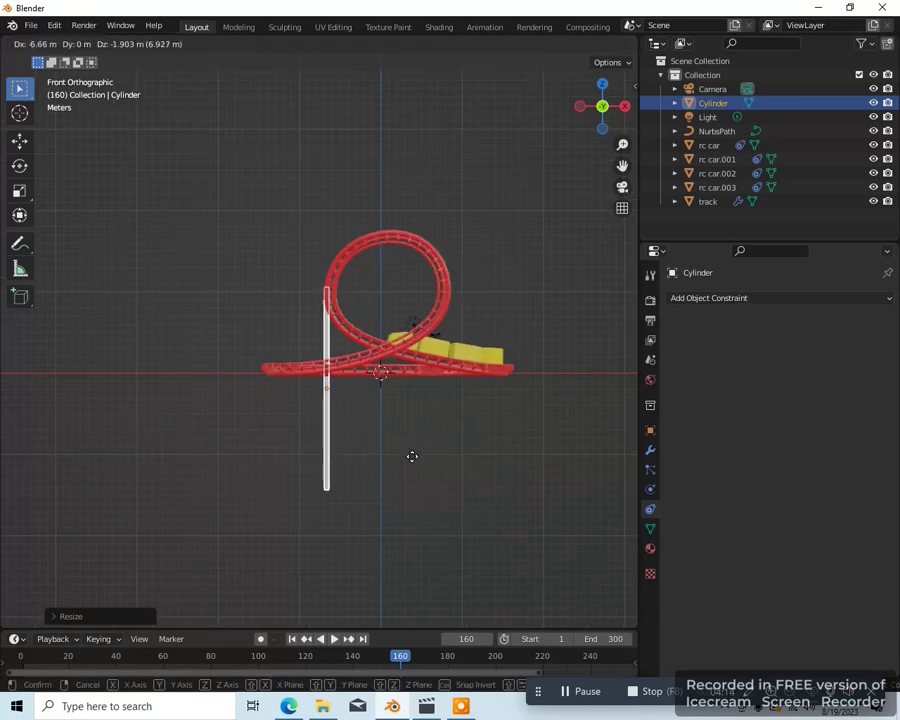
pyautogui.click(412, 457)
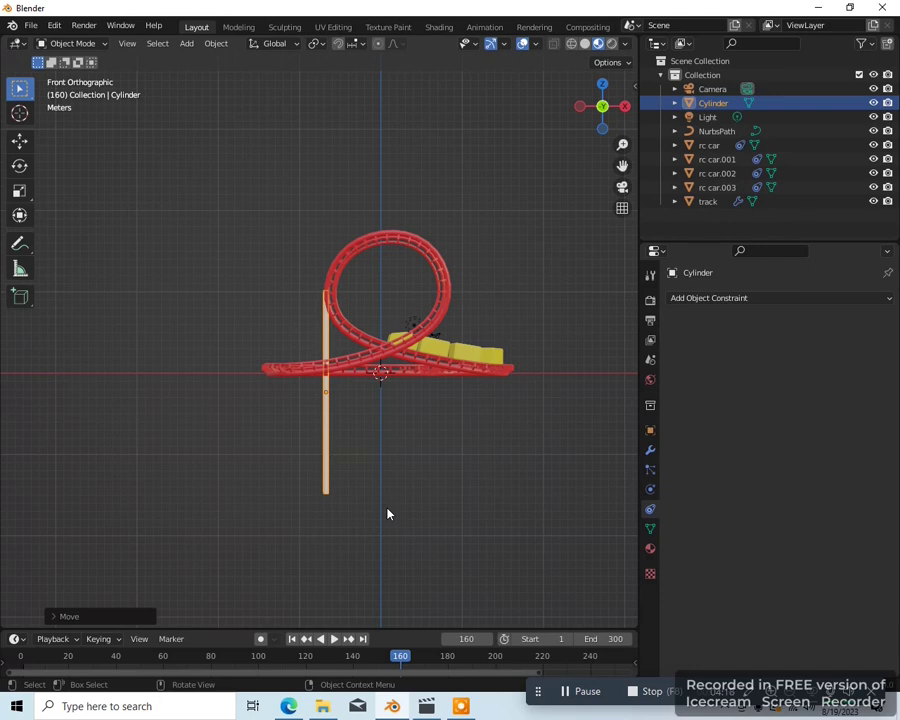
pyautogui.press('KP_3')
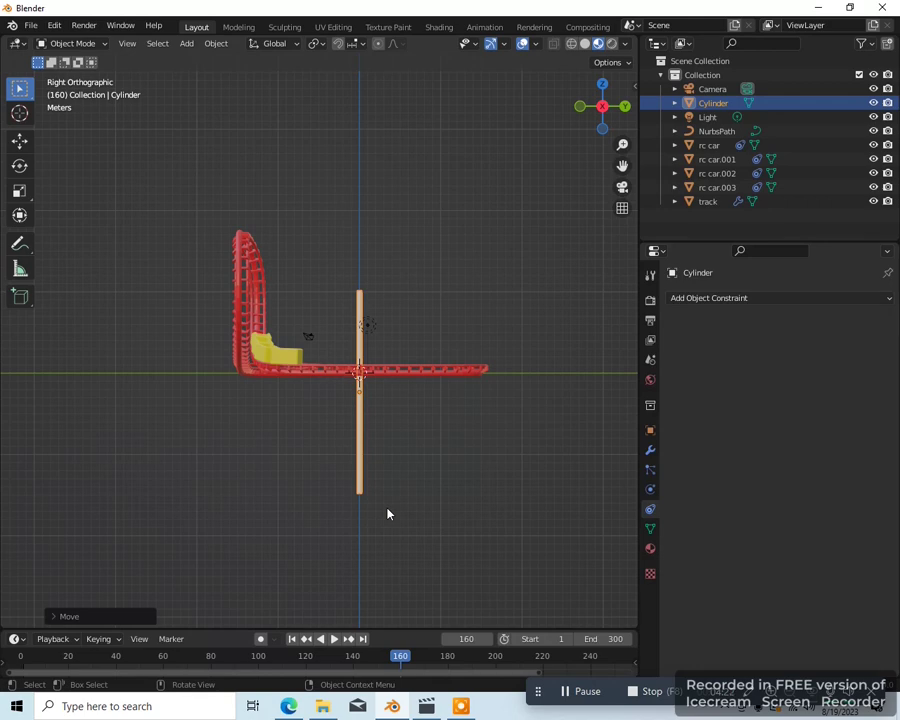
pyautogui.press('g')
pyautogui.press('y')
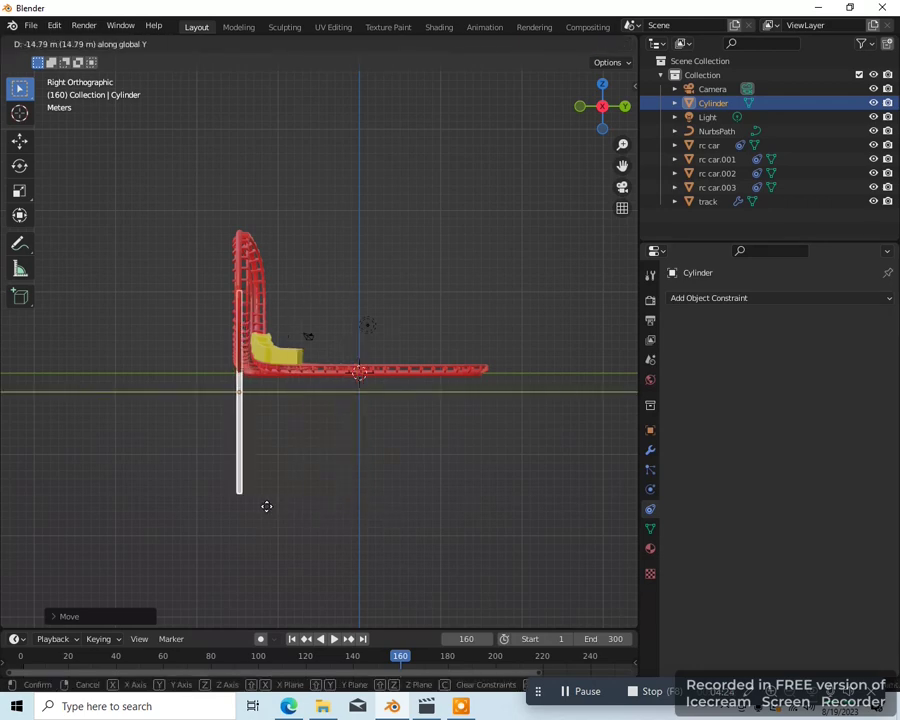
pyautogui.click(266, 504)
# From the left view, slide the pole along Y until its upper end lines up with the near side of the loop
pyautogui.moveTo(448, 484); pyautogui.dragTo(326, 501, button='middle')
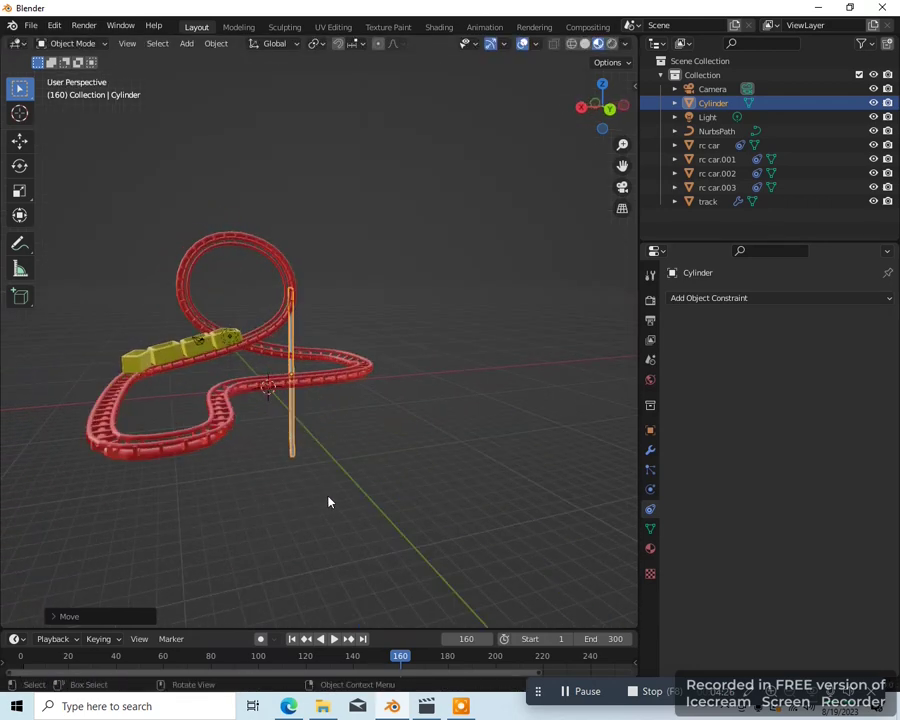
pyautogui.press('ctrl+KP_3')
pyautogui.scroll(1, 328, 498)
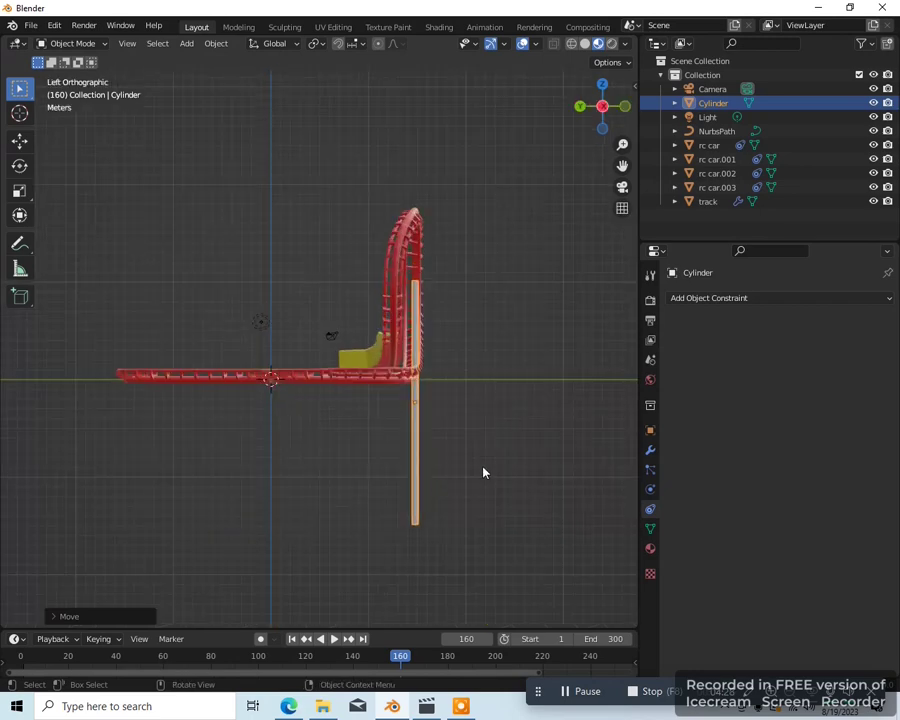
pyautogui.press('g')
pyautogui.press('y')
pyautogui.click(456, 464)
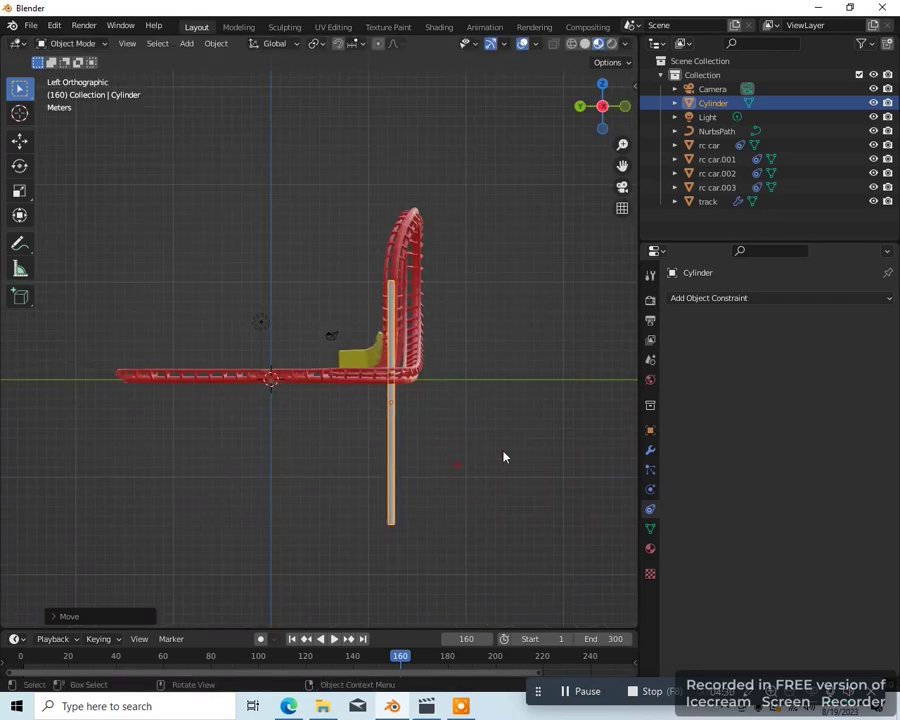
# Tilt the pole about 30.5° in the left view and shift it along Y so its upper end meets the loop track
pyautogui.press('r')
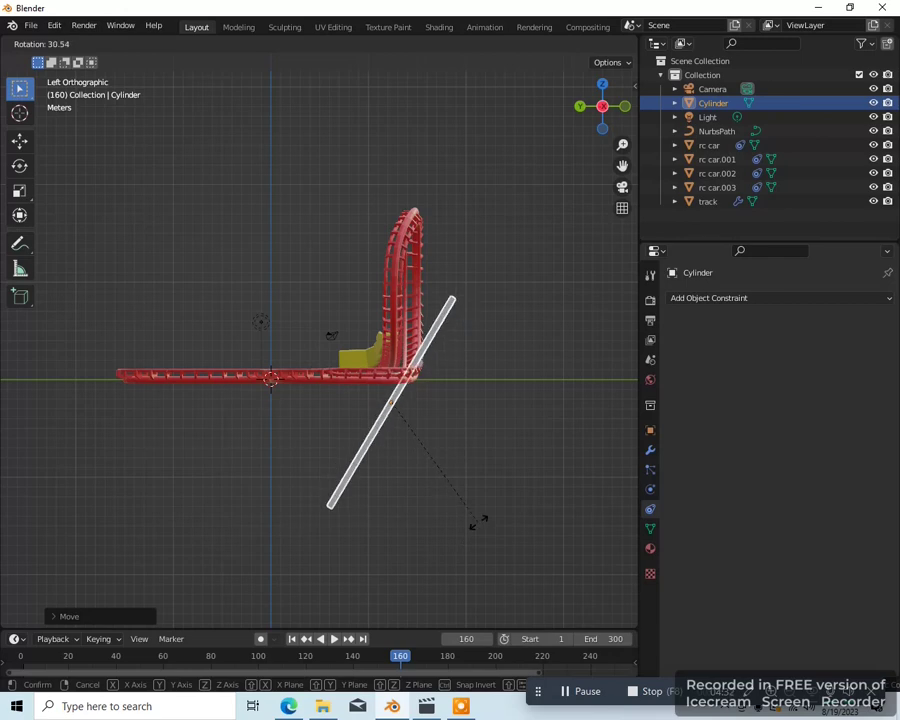
pyautogui.click(480, 527)
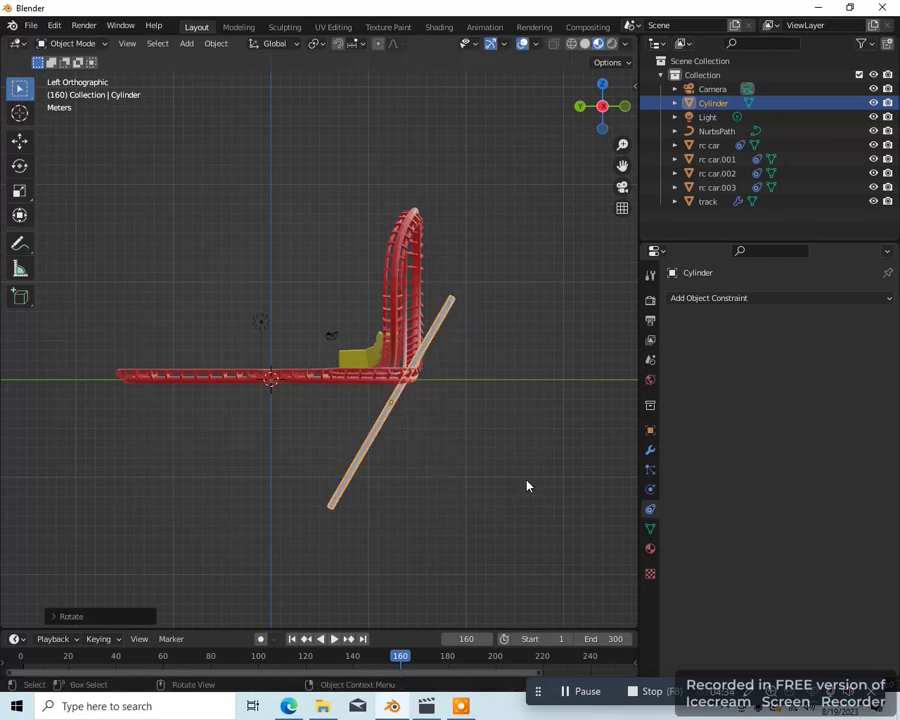
pyautogui.press('g')
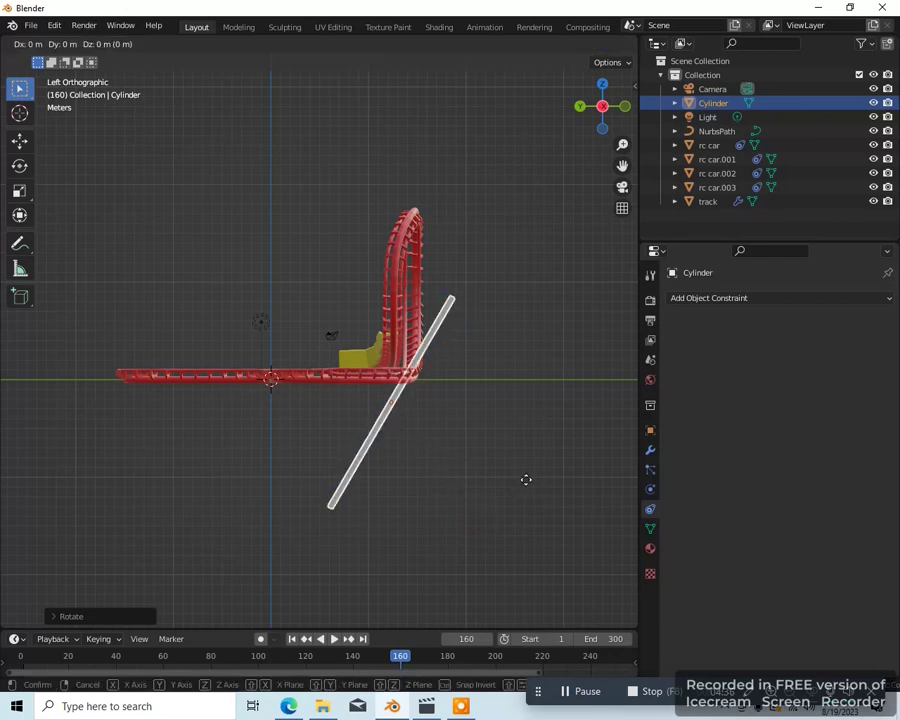
pyautogui.press('y')
pyautogui.click(466, 480)
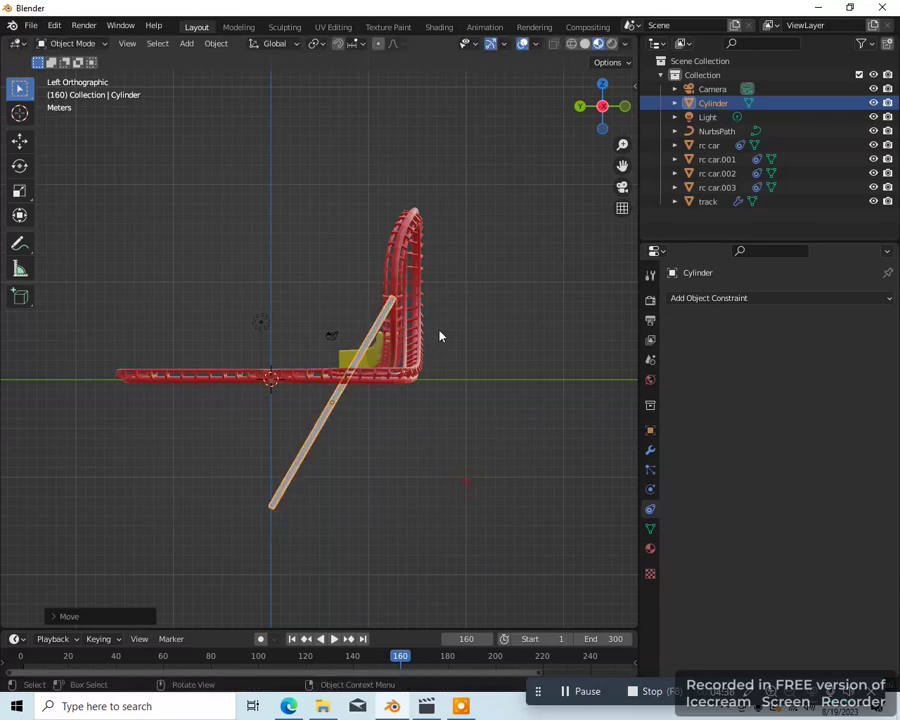
# Place the 3D cursor at the pole's upper end and add a Plain Axes empty there
pyautogui.scroll(4, 446, 290)
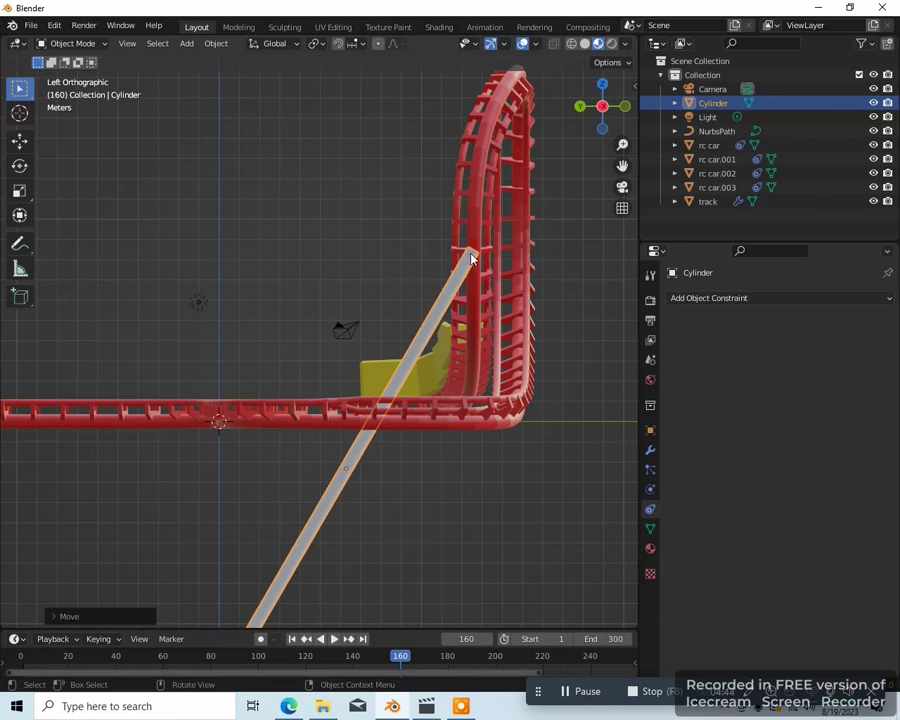
pyautogui.press('shift')
pyautogui.scroll(-4, 490, 363)
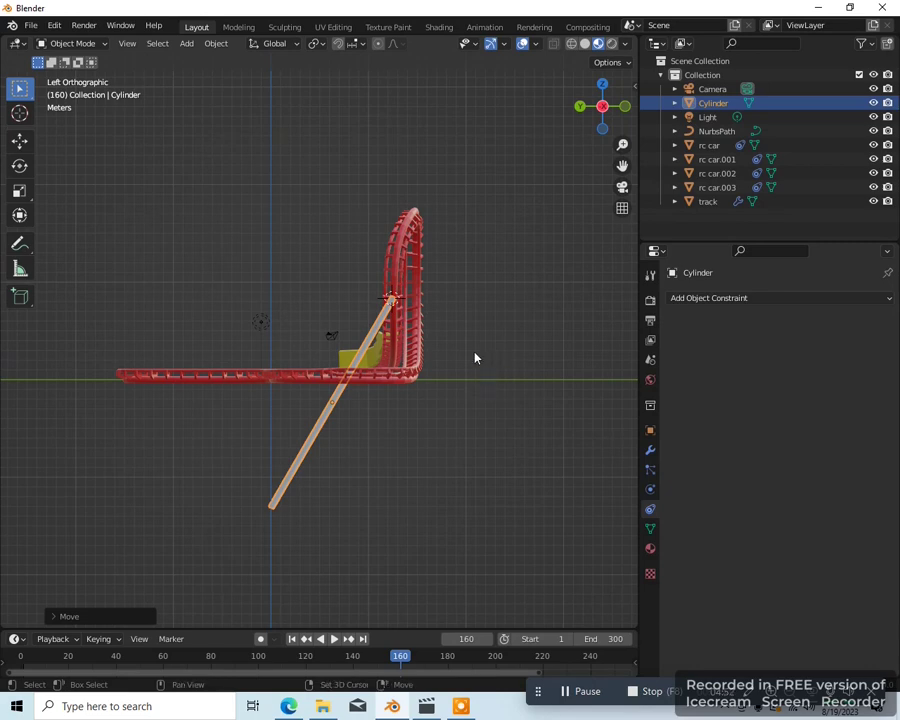
pyautogui.hotkey('shift', 'a')
pyautogui.moveTo(428, 494)
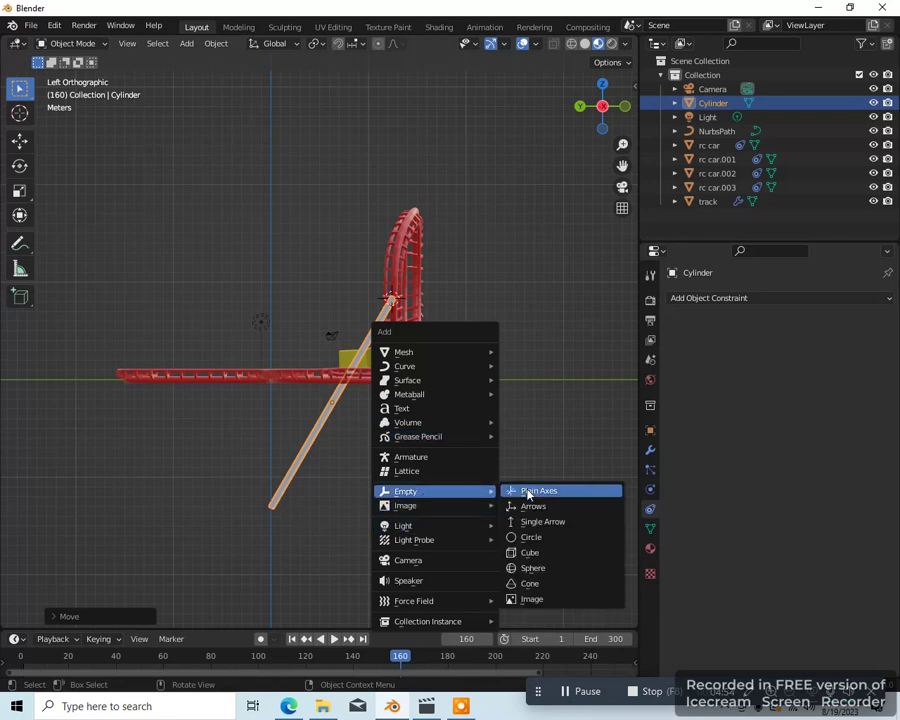
pyautogui.click(528, 494)
# Select the cylinder pole and add a Mirror modifier to it
pyautogui.scroll(3, 452, 327)
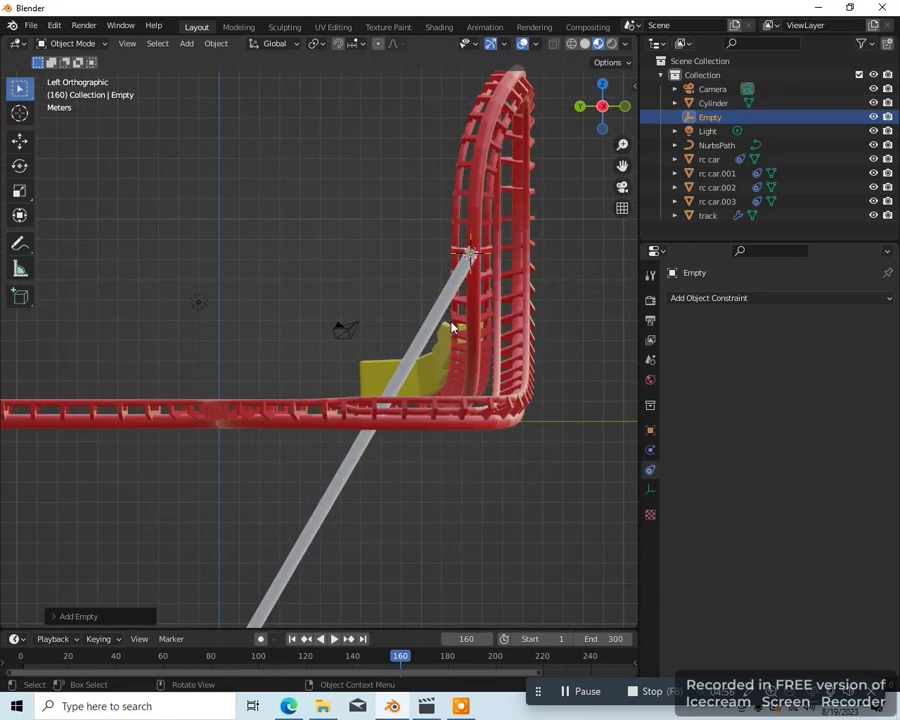
pyautogui.moveTo(452, 327); pyautogui.dragTo(488, 346, button='middle')
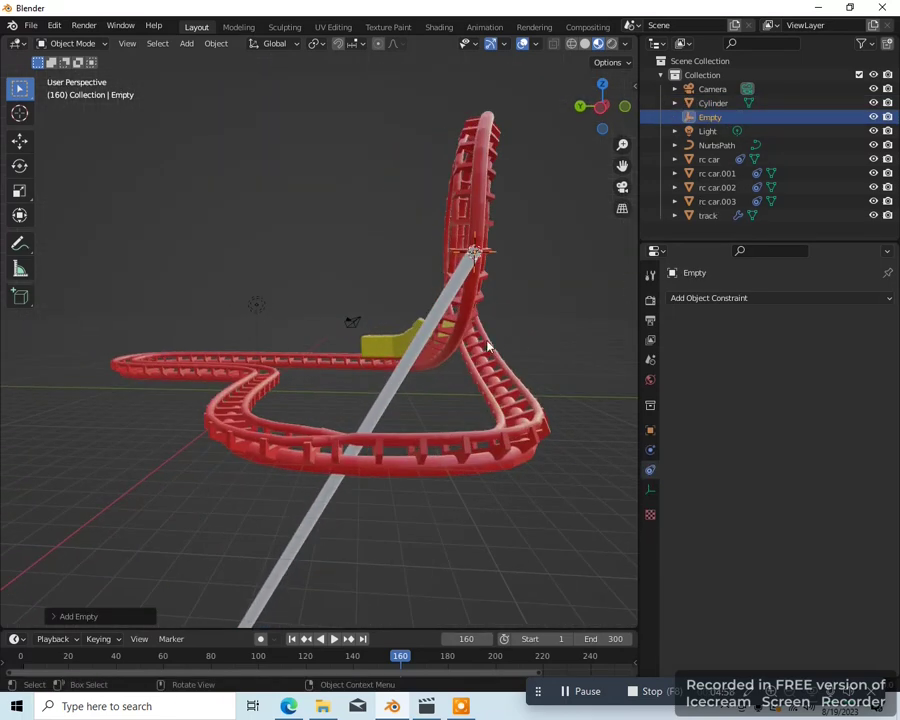
pyautogui.press('ctrl+KP_3')
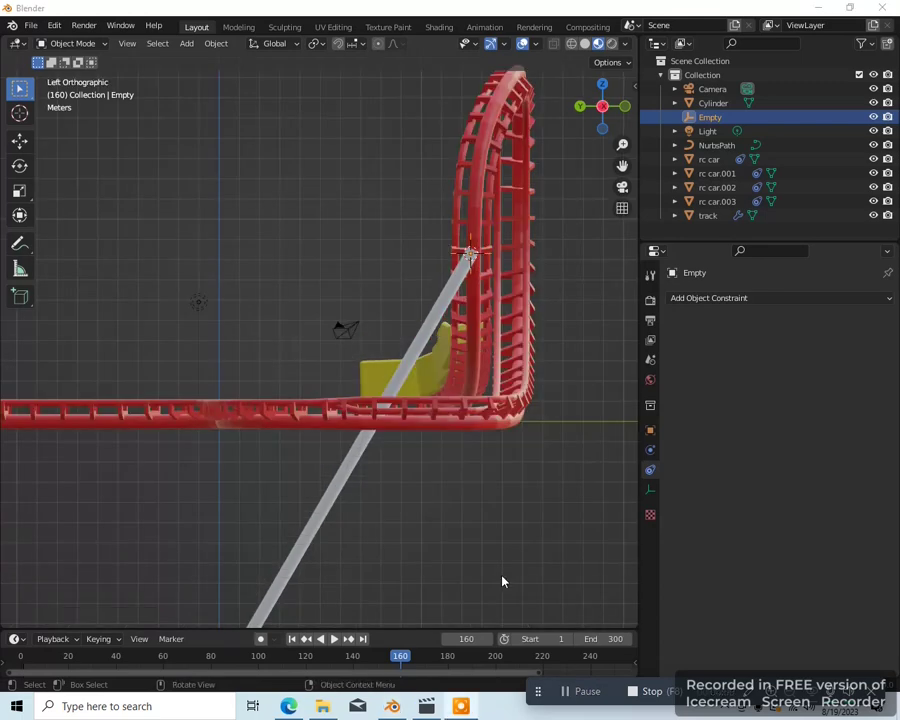
pyautogui.click(331, 503)
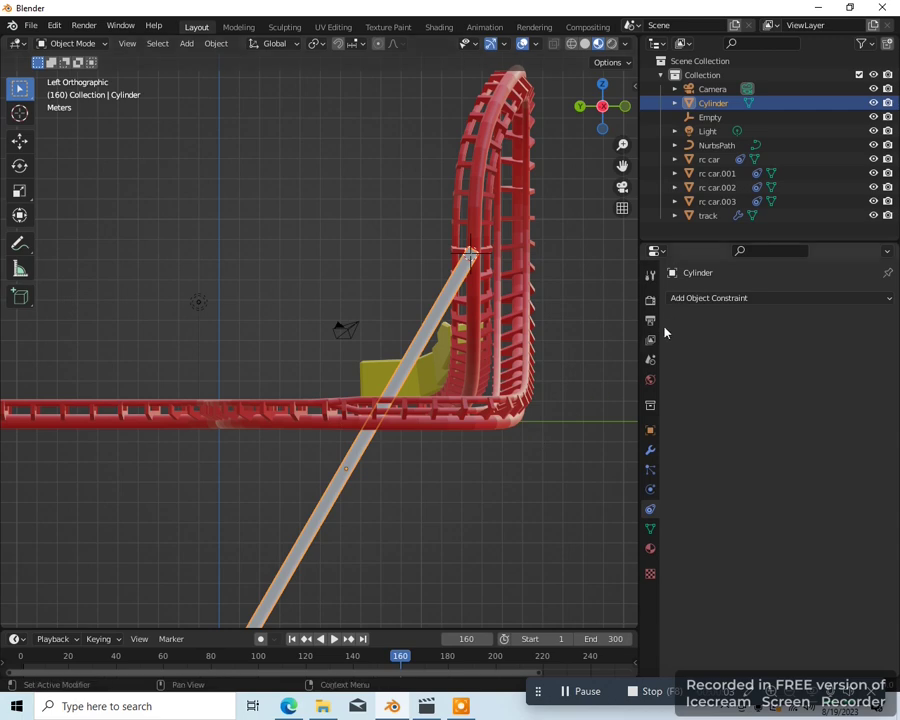
pyautogui.click(650, 451)
pyautogui.click(718, 300)
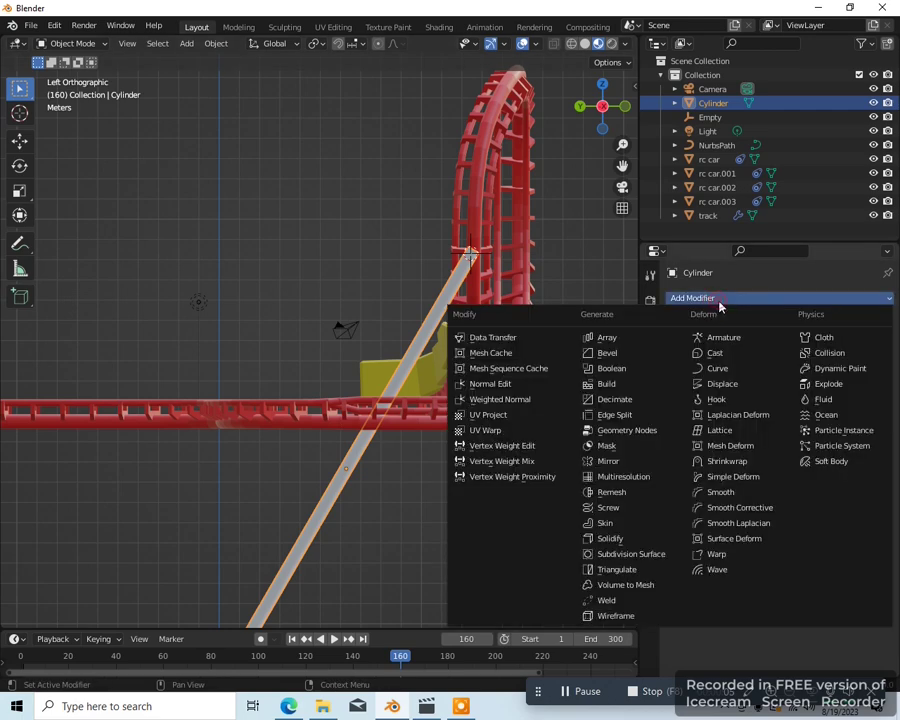
pyautogui.click(626, 465)
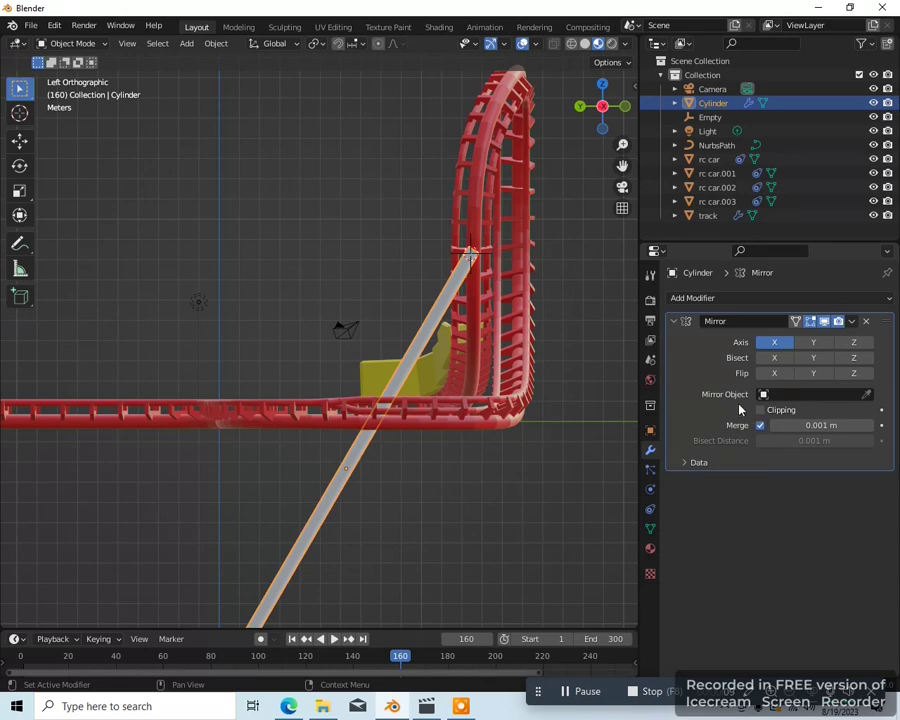
# Set the Mirror modifier's mirror object to Empty and mirror the pole across Y only instead of X
pyautogui.click(771, 396)
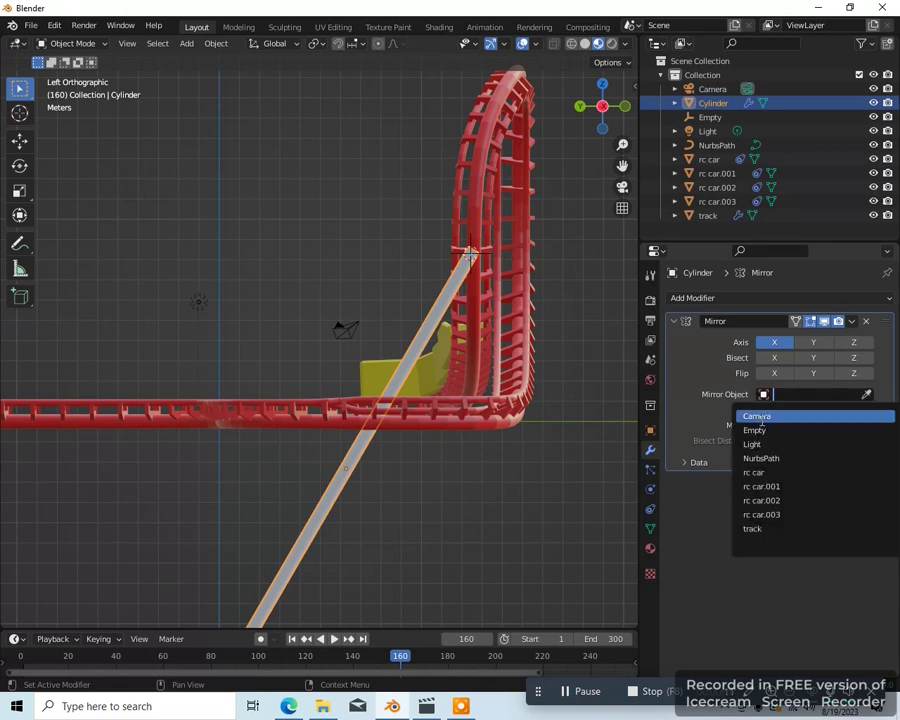
pyautogui.click(761, 429)
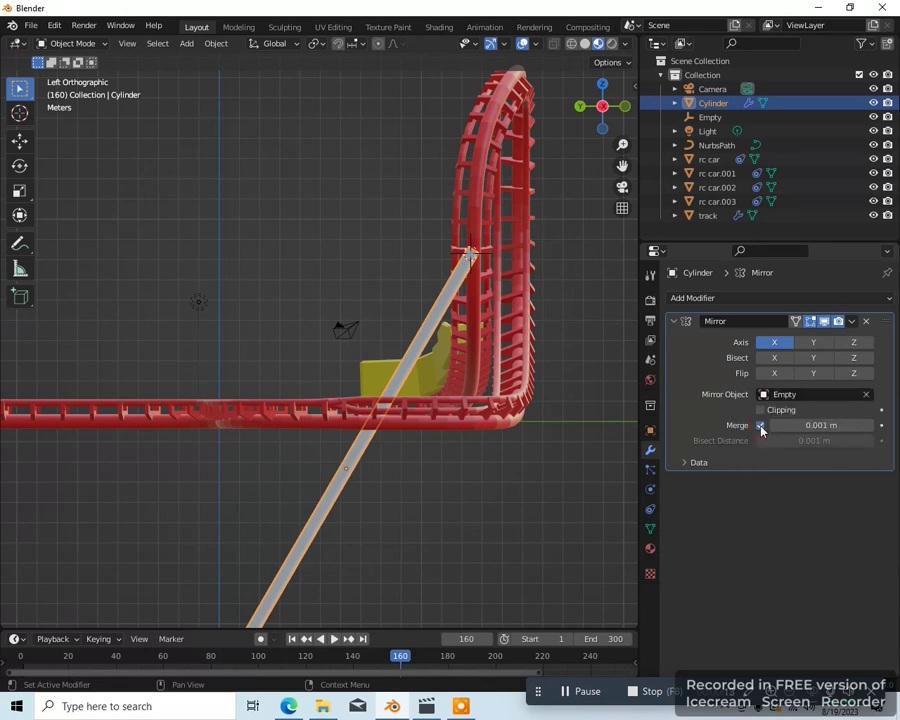
pyautogui.click(772, 343)
pyautogui.click(814, 343)
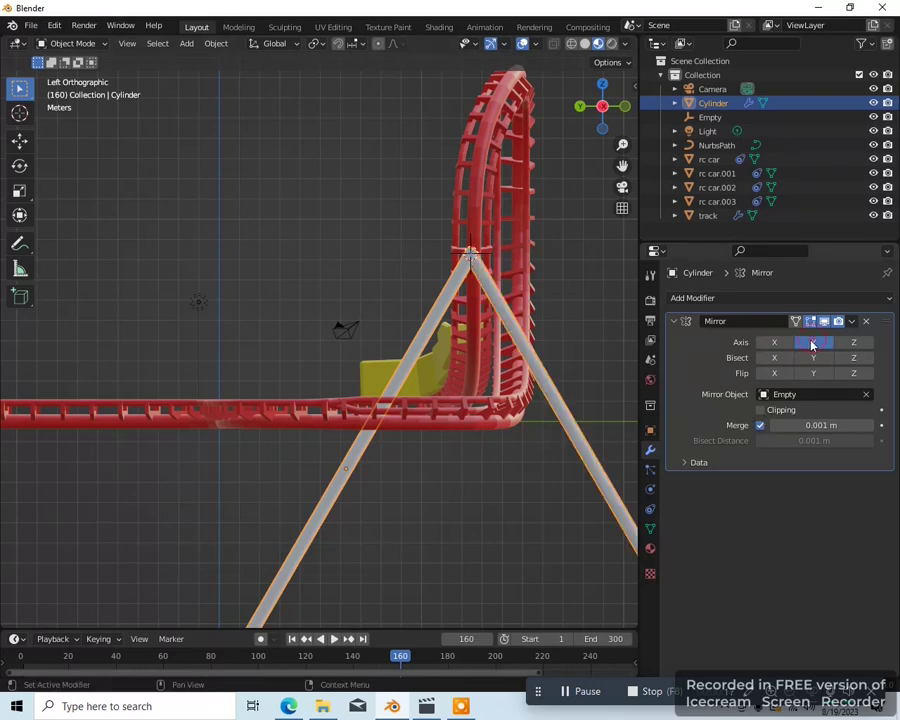
# Tilt the mirrored poles in the front view and shift them along negative X, beside the loop's left side
pyautogui.scroll(-3, 456, 502)
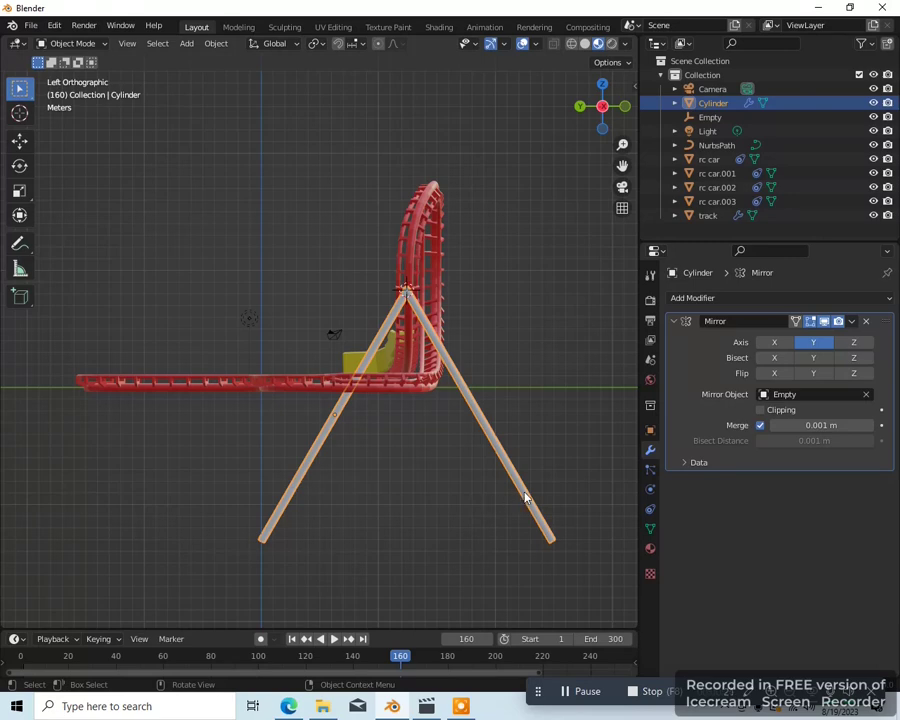
pyautogui.press('KP_1')
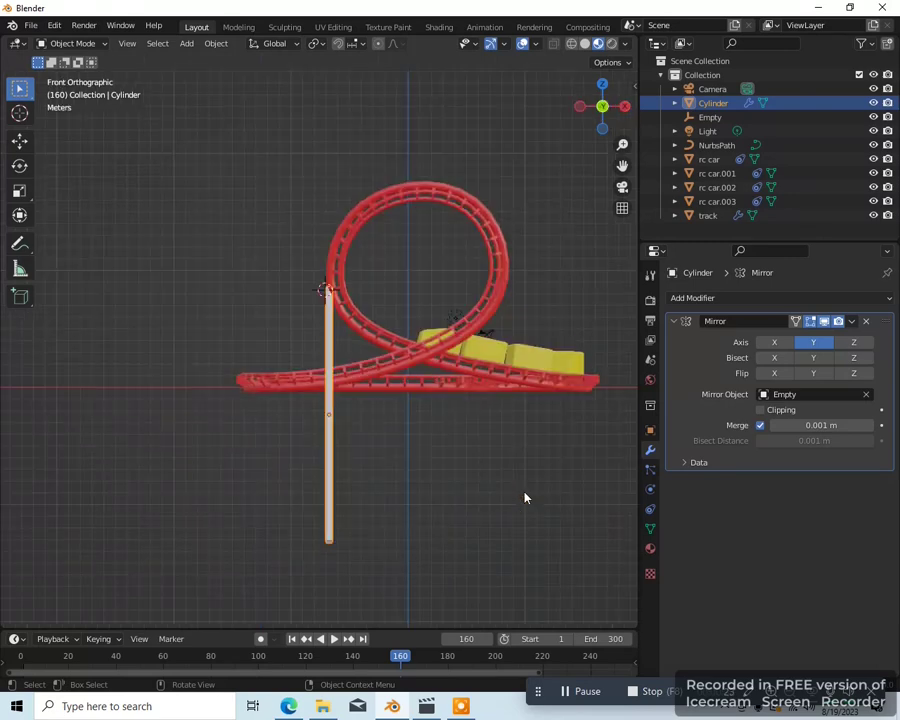
pyautogui.press('r')
pyautogui.click(410, 521)
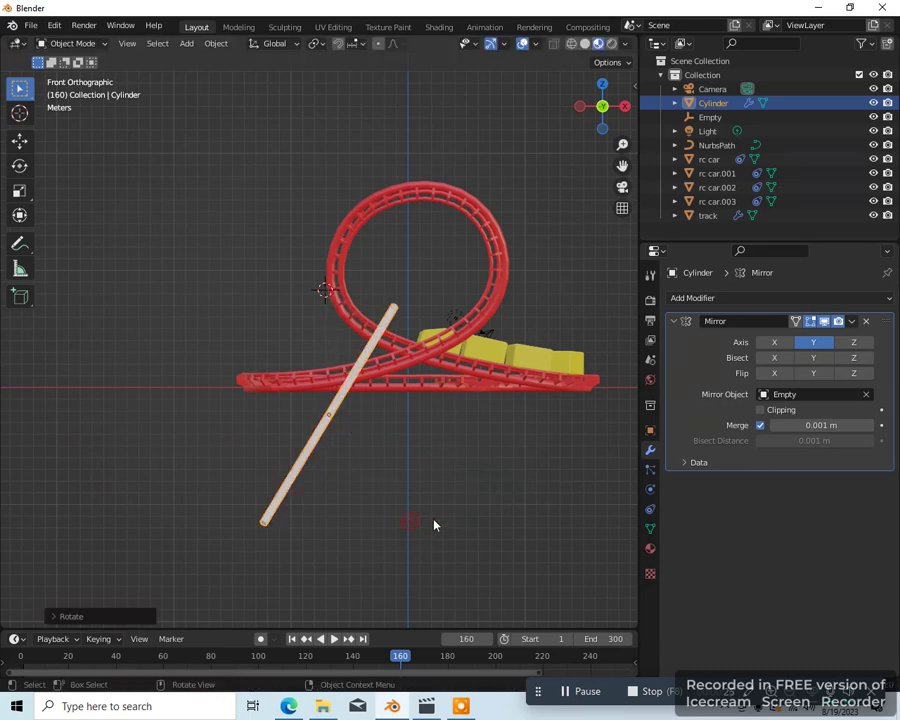
pyautogui.press('g')
pyautogui.press('x')
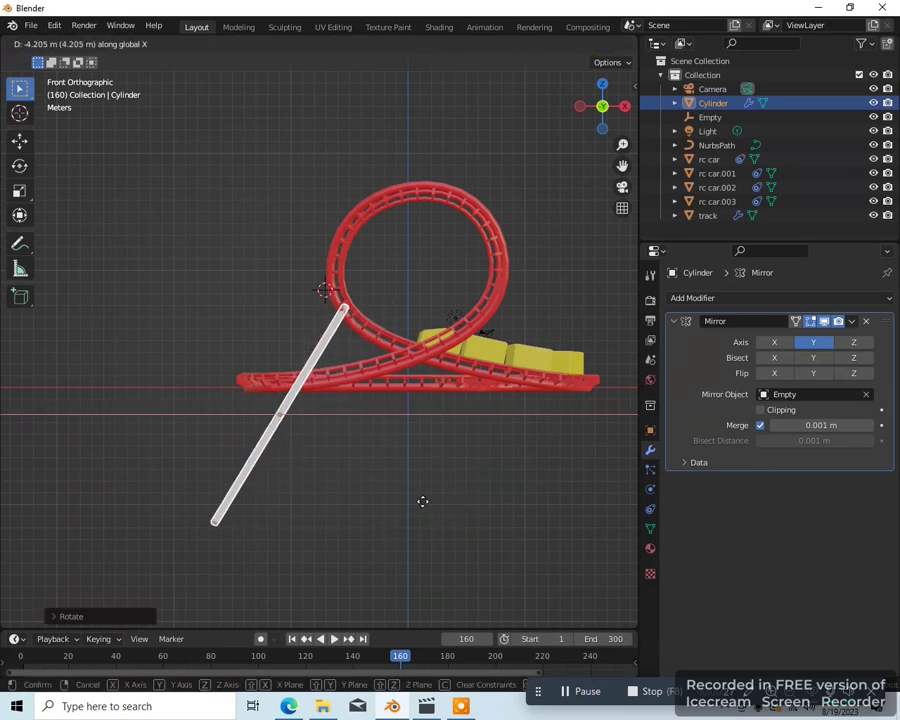
pyautogui.click(404, 495)
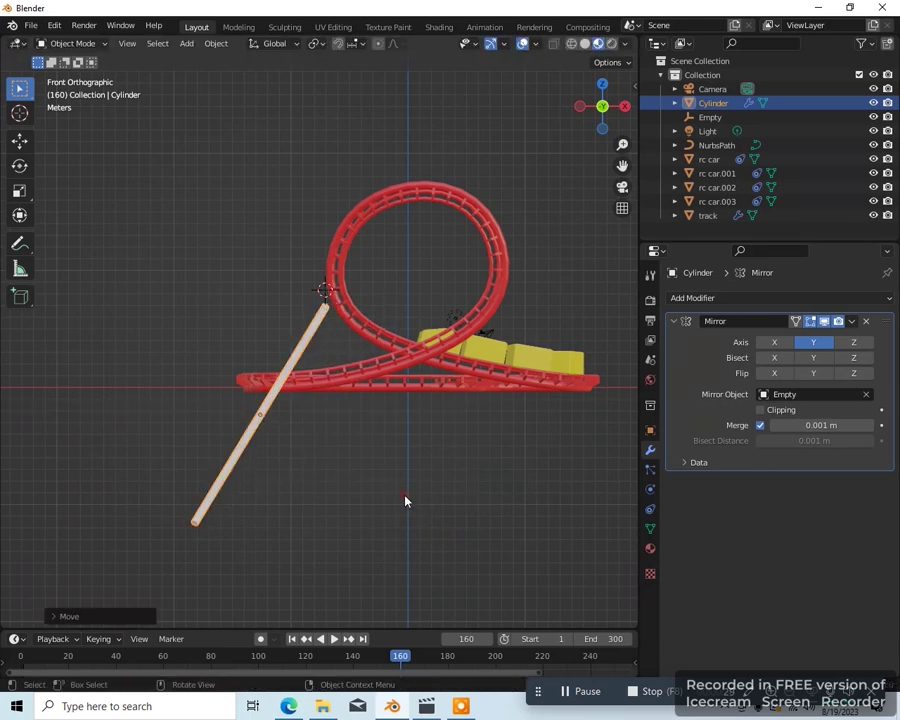
# Raise the tilted poles along Z so their upper end reaches the side of the loop
pyautogui.press('g')
pyautogui.press('z')
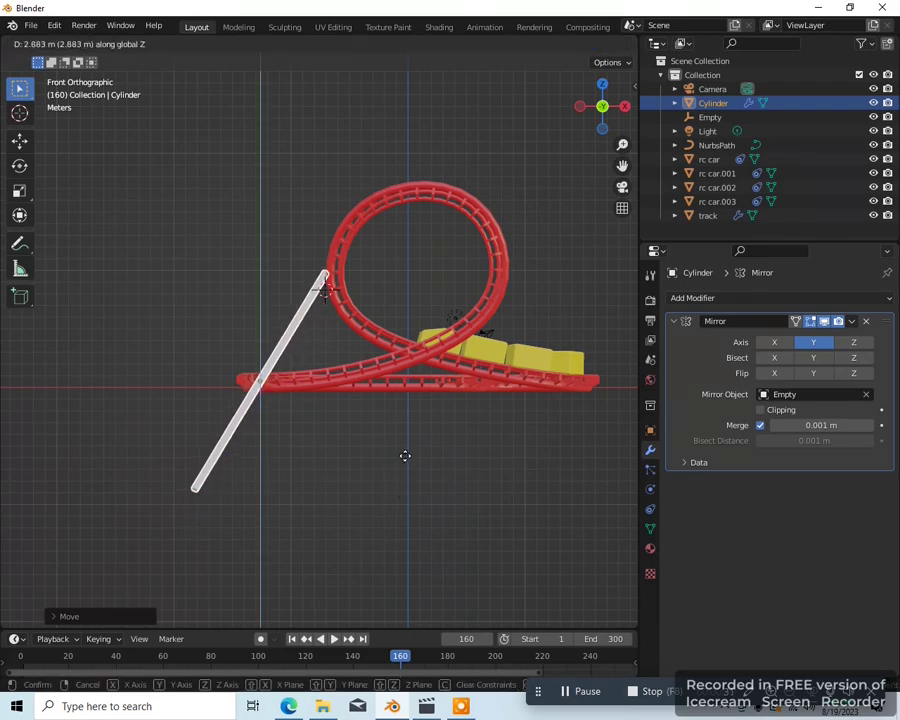
pyautogui.click(408, 460)
pyautogui.moveTo(408, 460); pyautogui.dragTo(270, 434, button='middle')
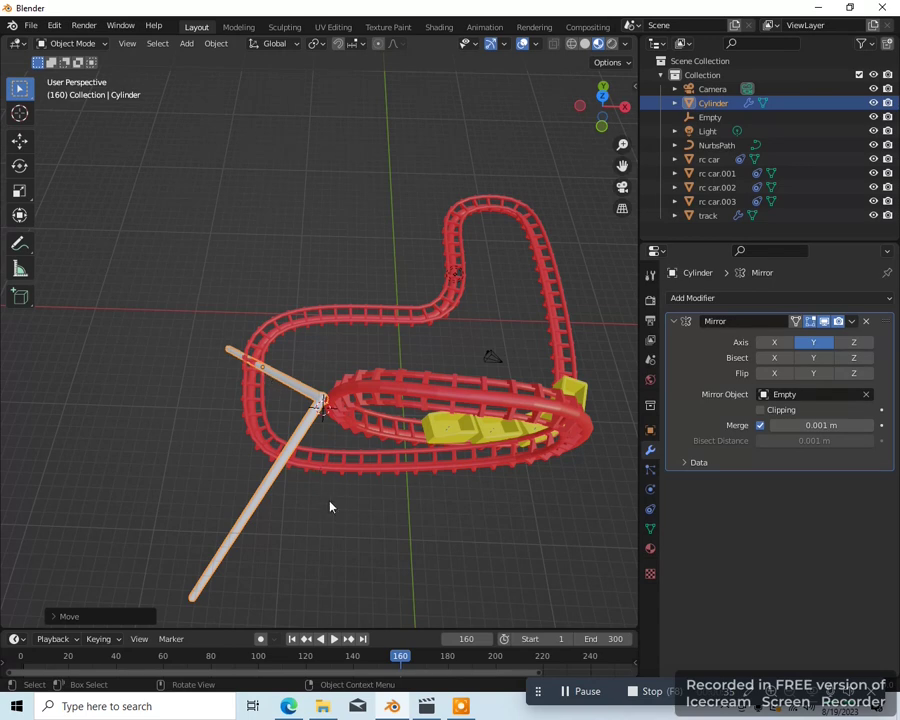
# Rotate the poles about -18° in the front view and move them along X so their top touches the loop's left side
pyautogui.press('KP_1')
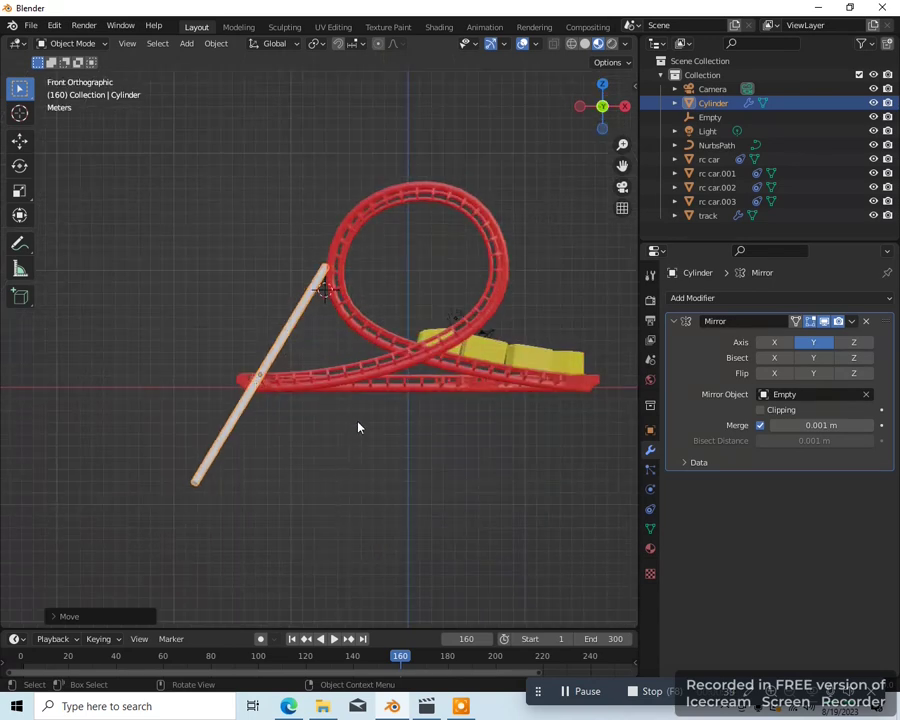
pyautogui.press('r')
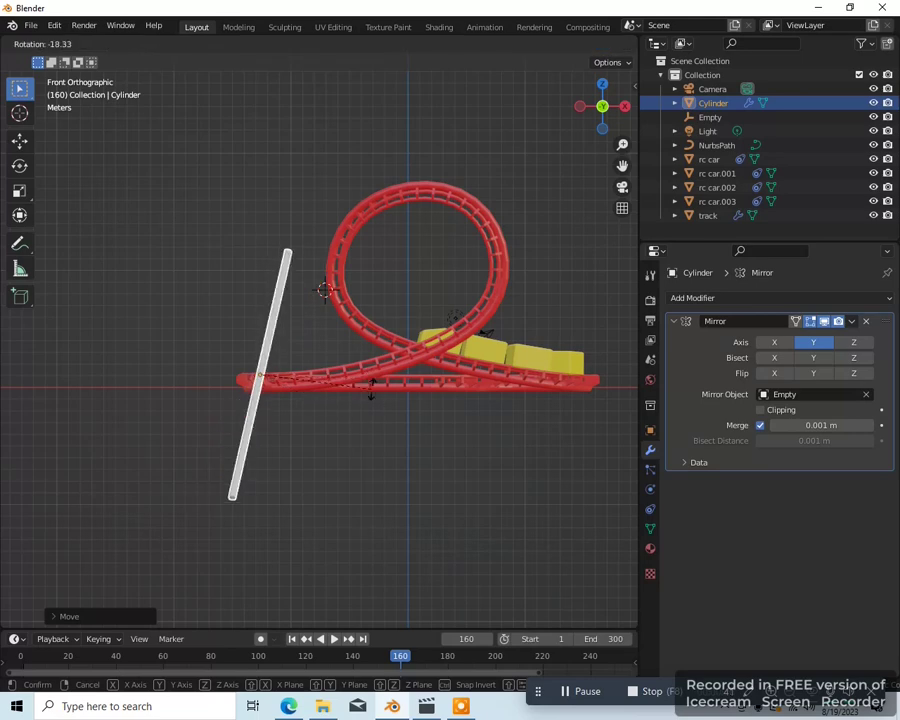
pyautogui.click(371, 390)
pyautogui.press('x')
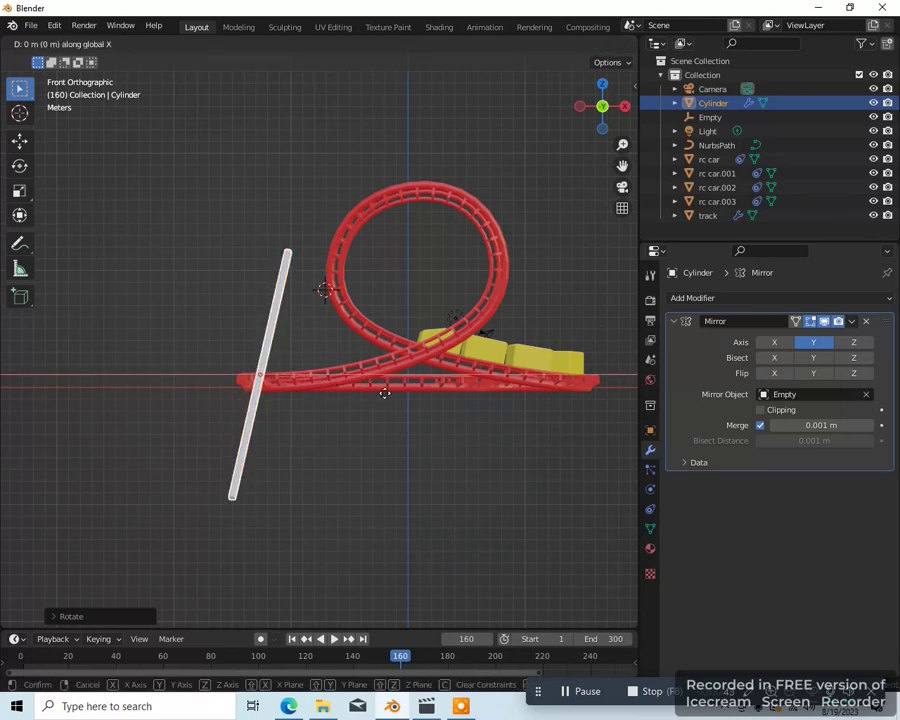
pyautogui.click(410, 410)
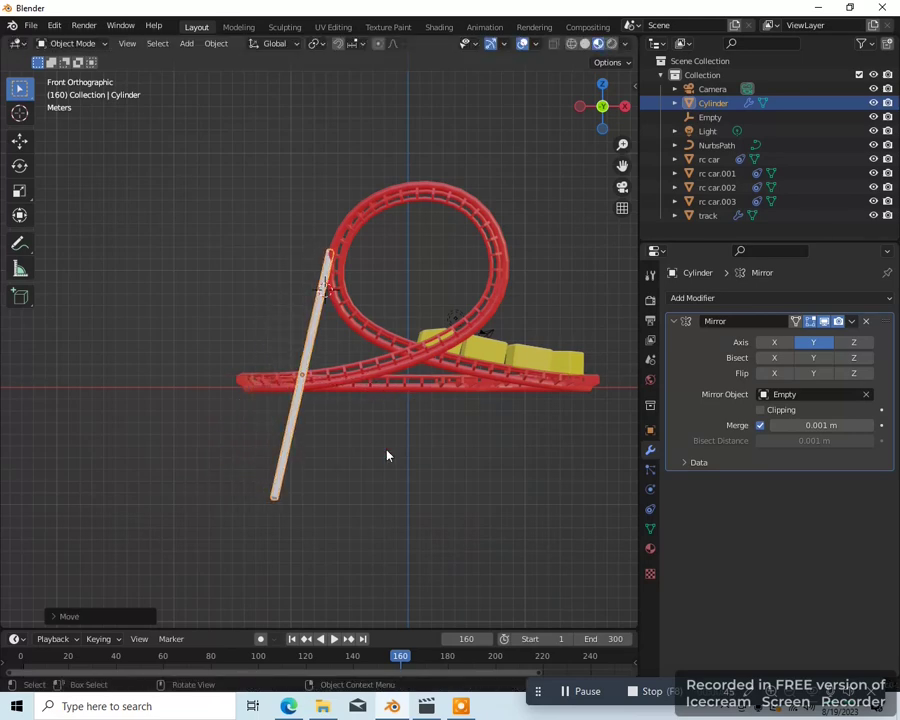
pyautogui.press('g')
pyautogui.press('x')
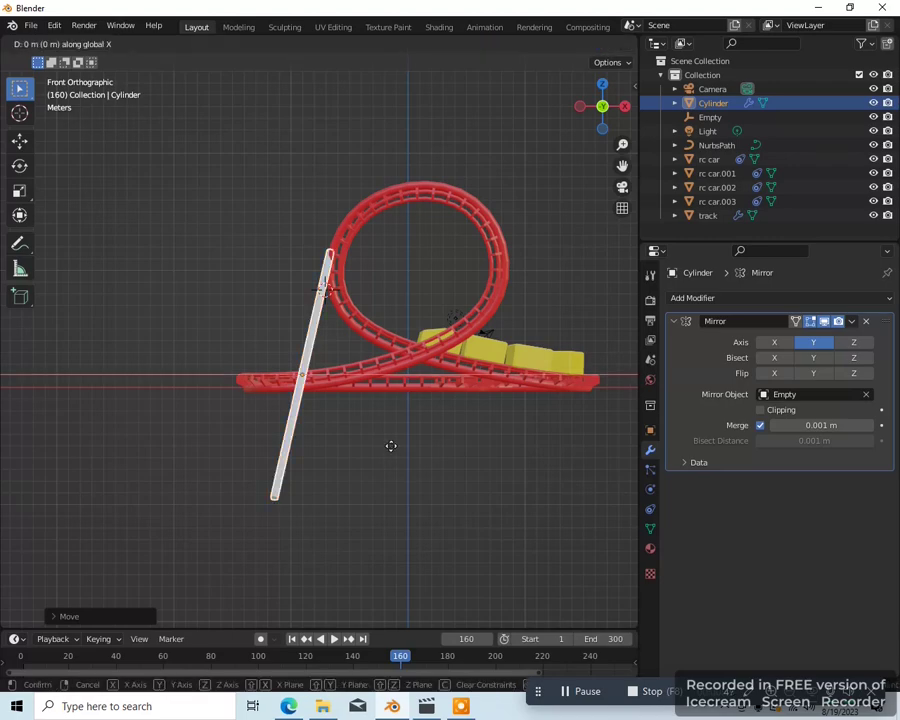
pyautogui.click(388, 445)
pyautogui.moveTo(388, 445); pyautogui.dragTo(370, 493, button='middle')
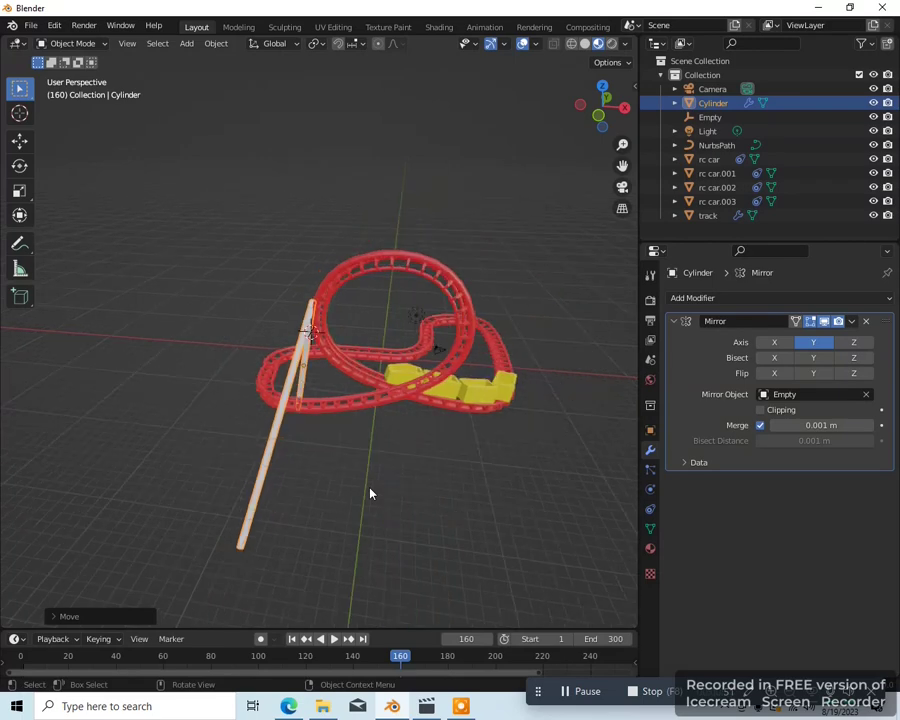
# Try a duplicate of the mirrored poles rotated 180° about Z, and delete that copy
pyautogui.press('KP_1')
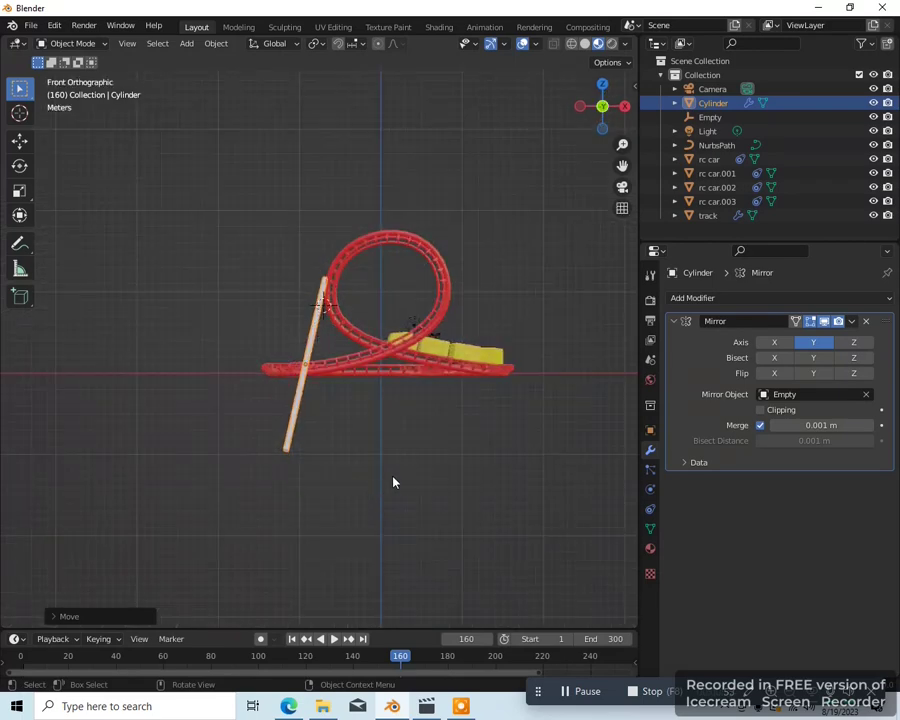
pyautogui.hotkey('shift', 'd')
pyautogui.rightClick(392, 476)
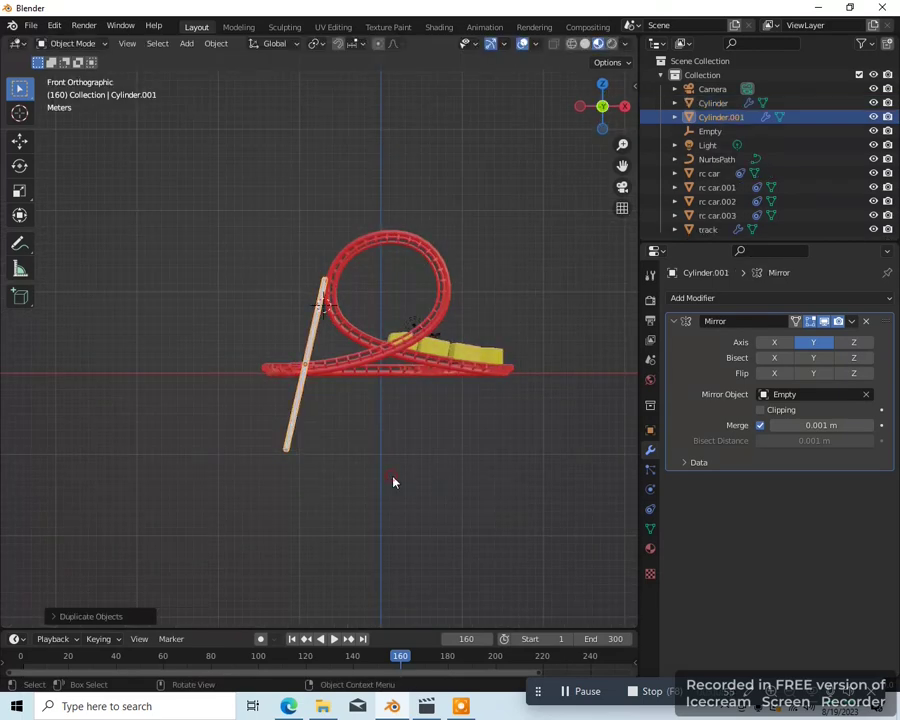
pyautogui.write('r')
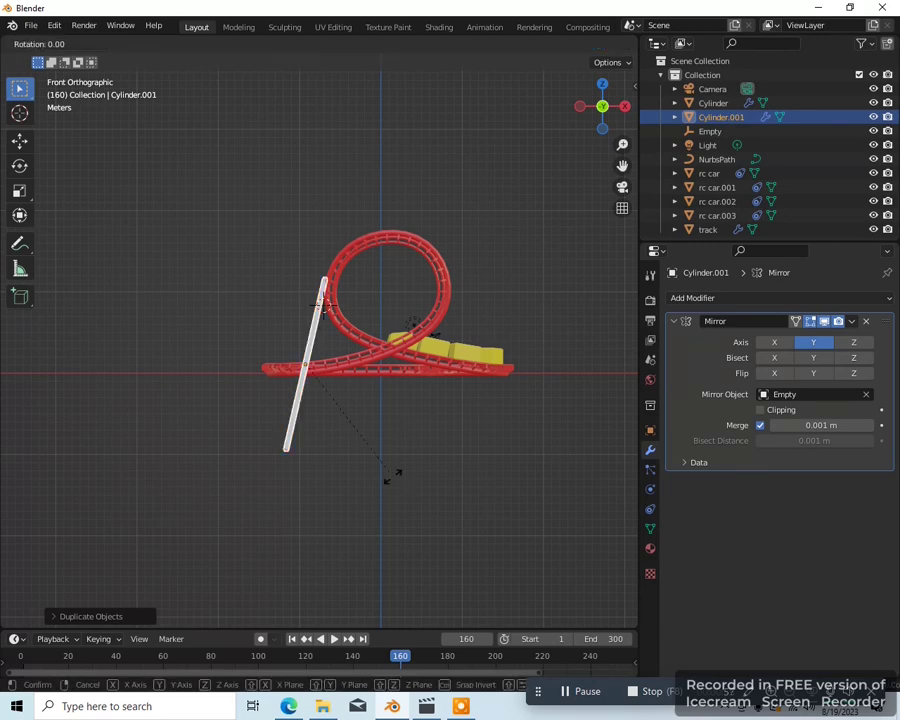
pyautogui.write('z180')
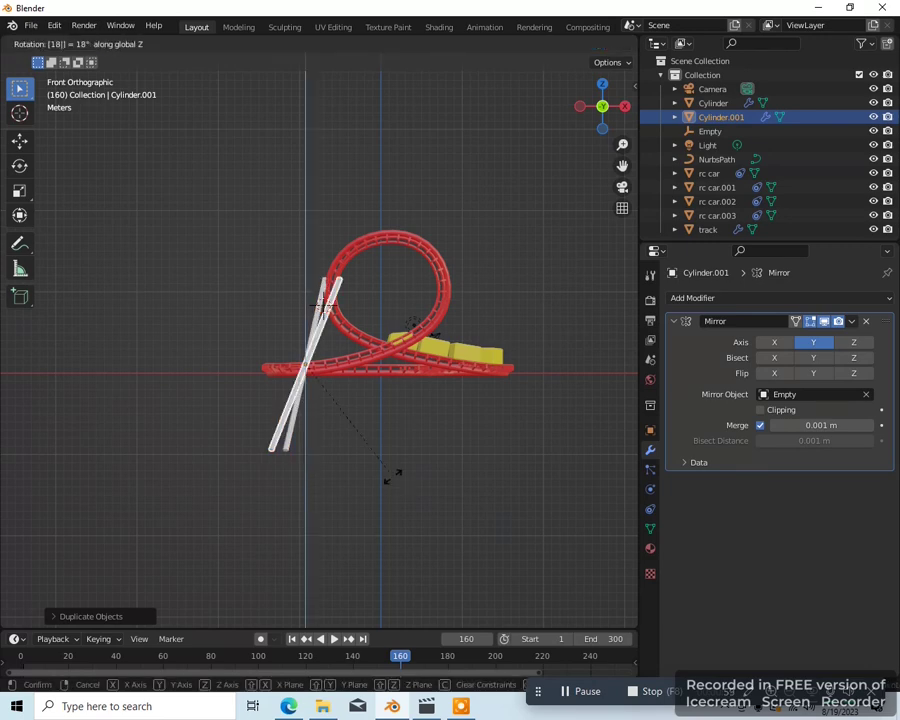
pyautogui.press('Return')
pyautogui.moveTo(394, 482)
pyautogui.mouseDown(button='middle')
pyautogui.moveTo(343, 491)
pyautogui.moveTo(386, 492)
pyautogui.mouseUp(button='middle')
pyautogui.press('KP_1')
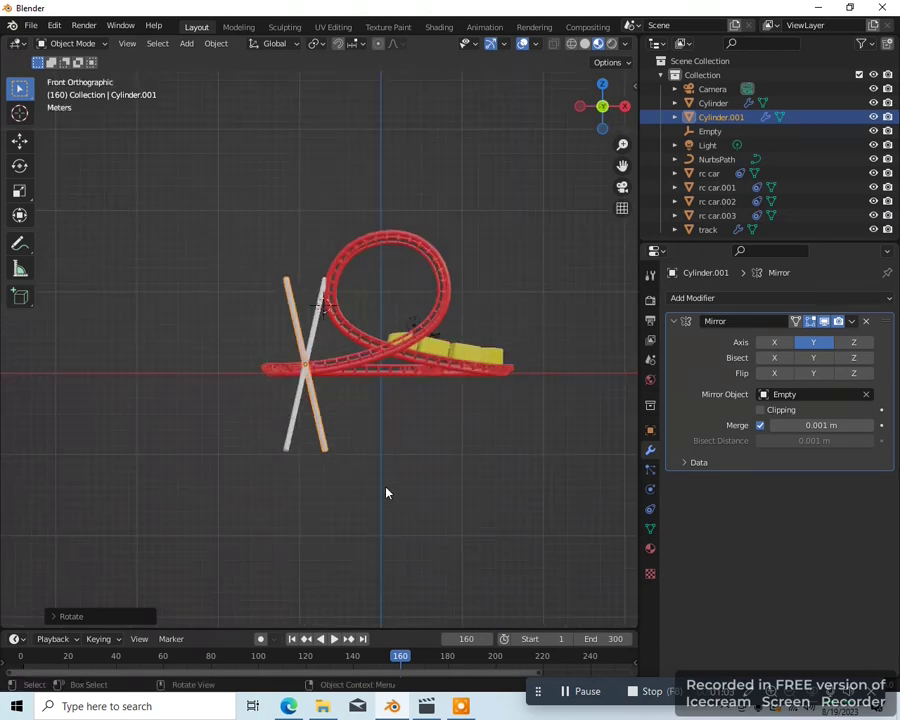
pyautogui.press('Delete')
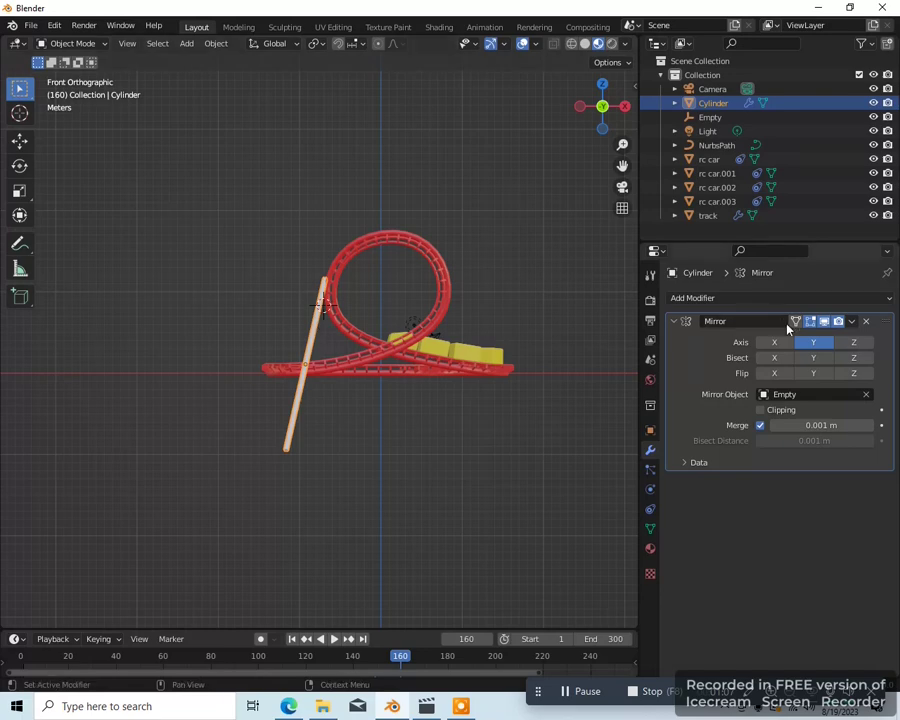
# Apply the cylinder's Mirror modifier and duplicate the resulting pole pair in place
pyautogui.click(851, 321)
pyautogui.click(816, 337)
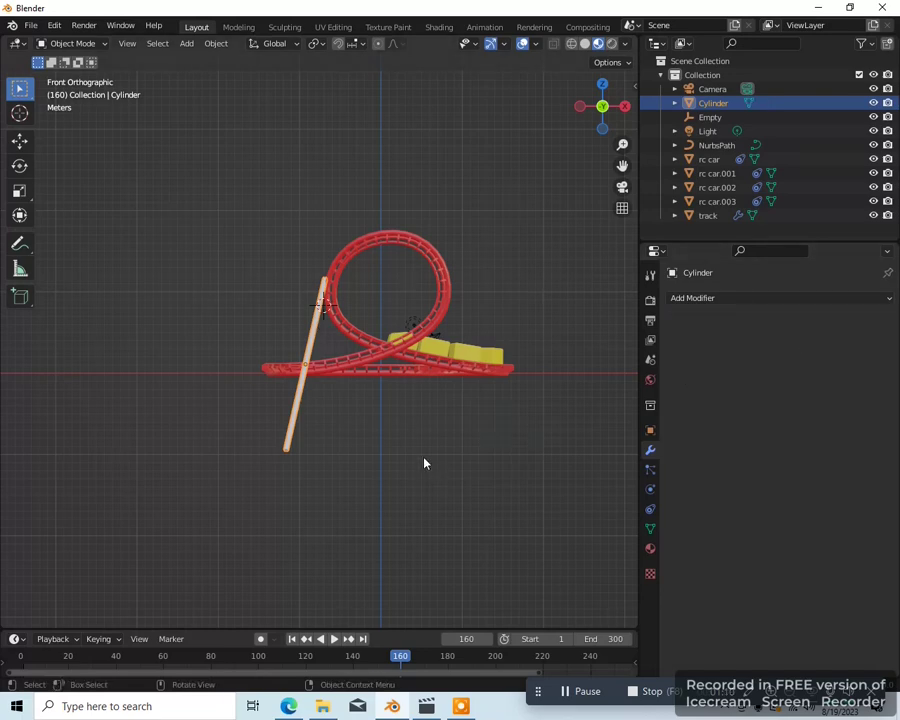
pyautogui.hotkey('shift', 'd')
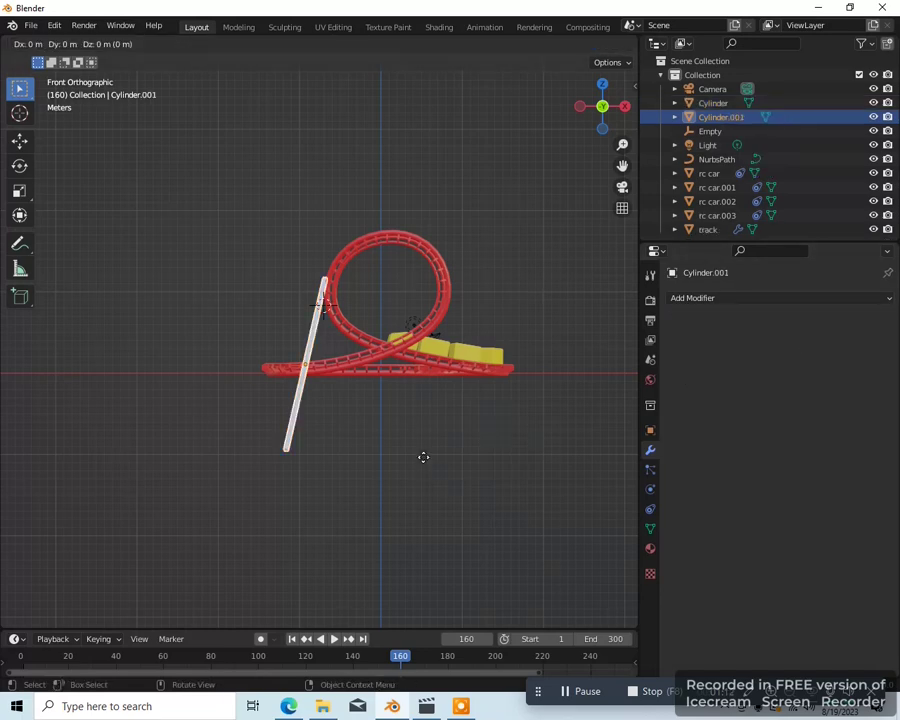
pyautogui.click(423, 457)
# Rotate the duplicated pole pair 180° about the global Z axis
pyautogui.press('r')
pyautogui.press('x')
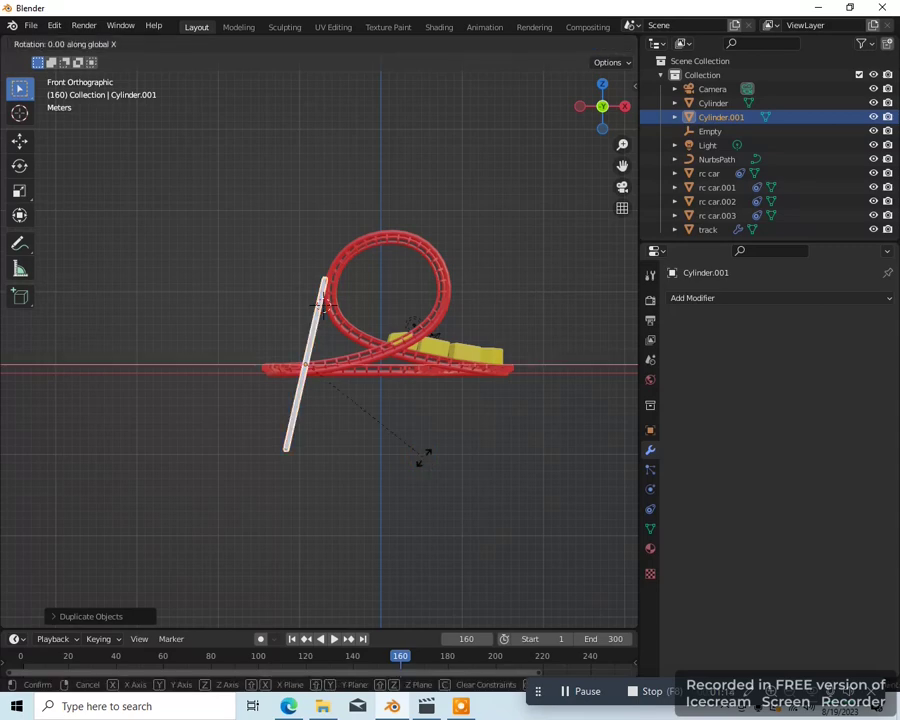
pyautogui.click(423, 457)
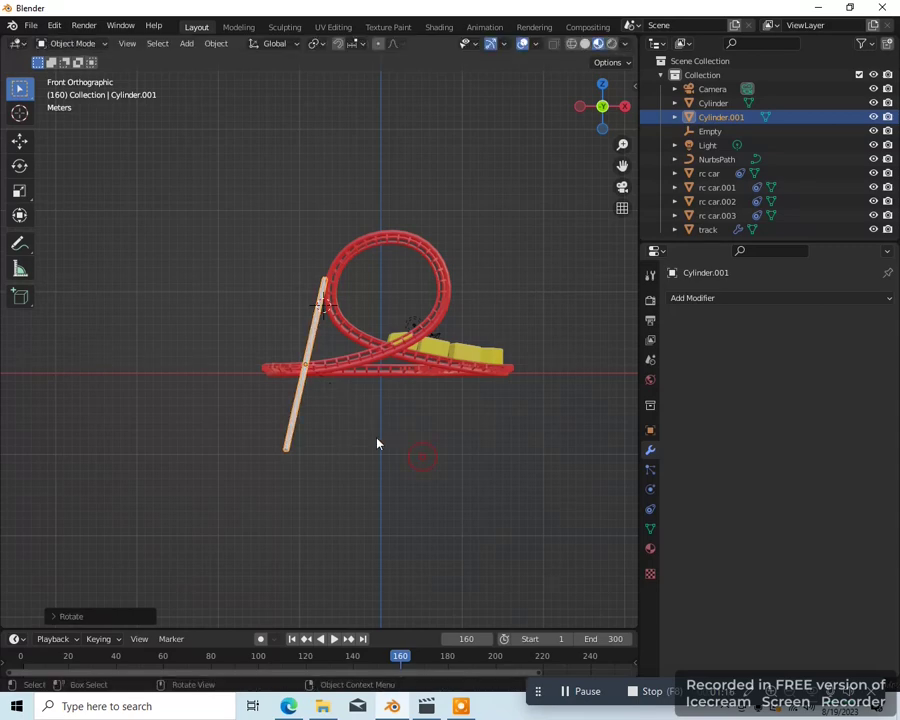
pyautogui.click(743, 118)
pyautogui.write('rz')
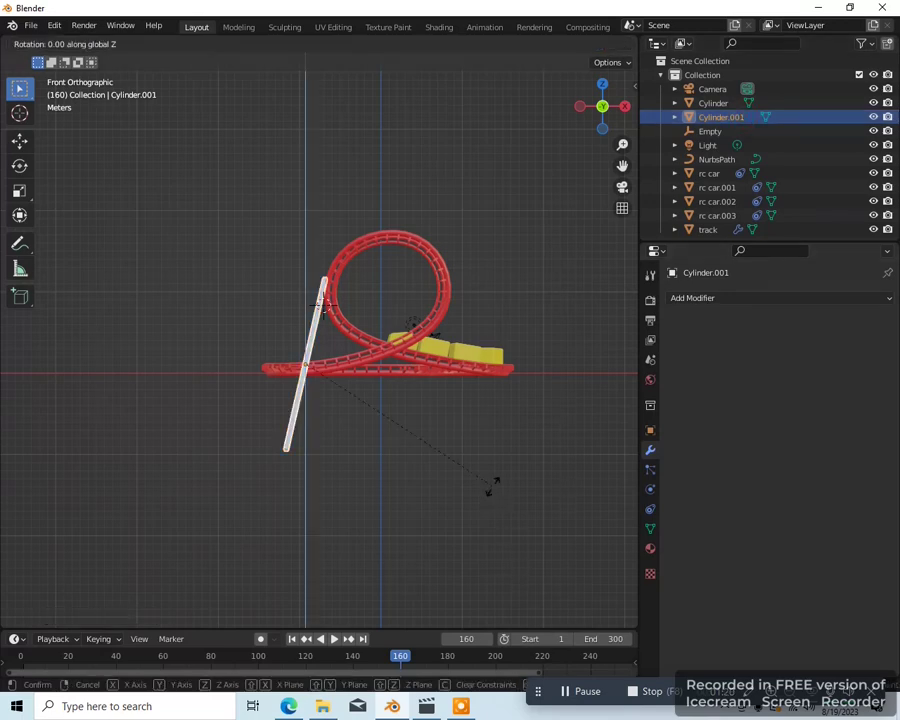
pyautogui.write('180')
pyautogui.press('Return')
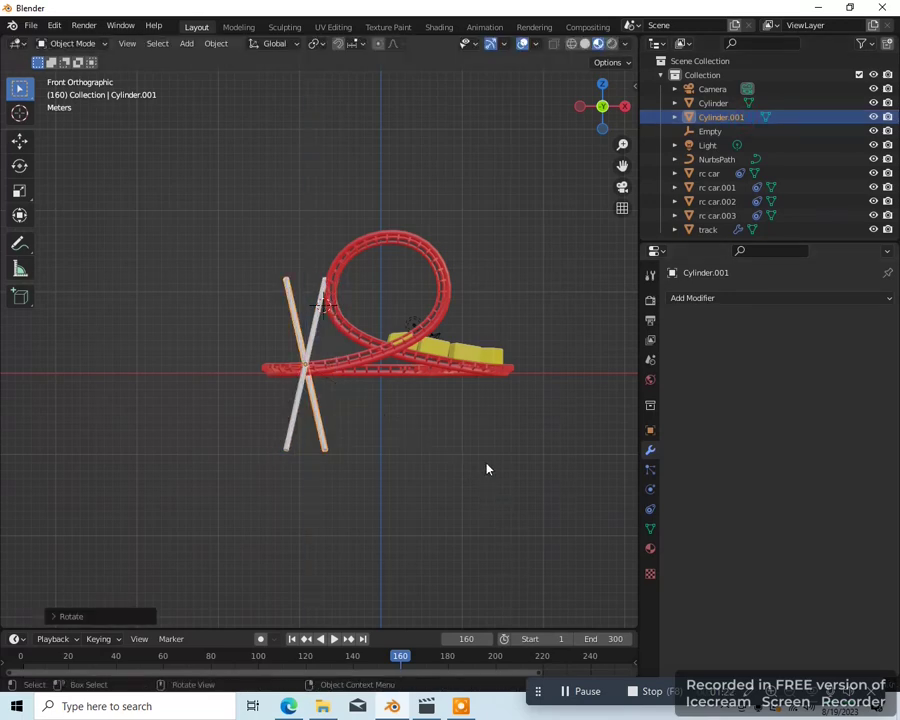
# Move the duplicate about 20 m along X to the loop's right side and along negative Y until its apex meets the track
pyautogui.press('g')
pyautogui.press('x')
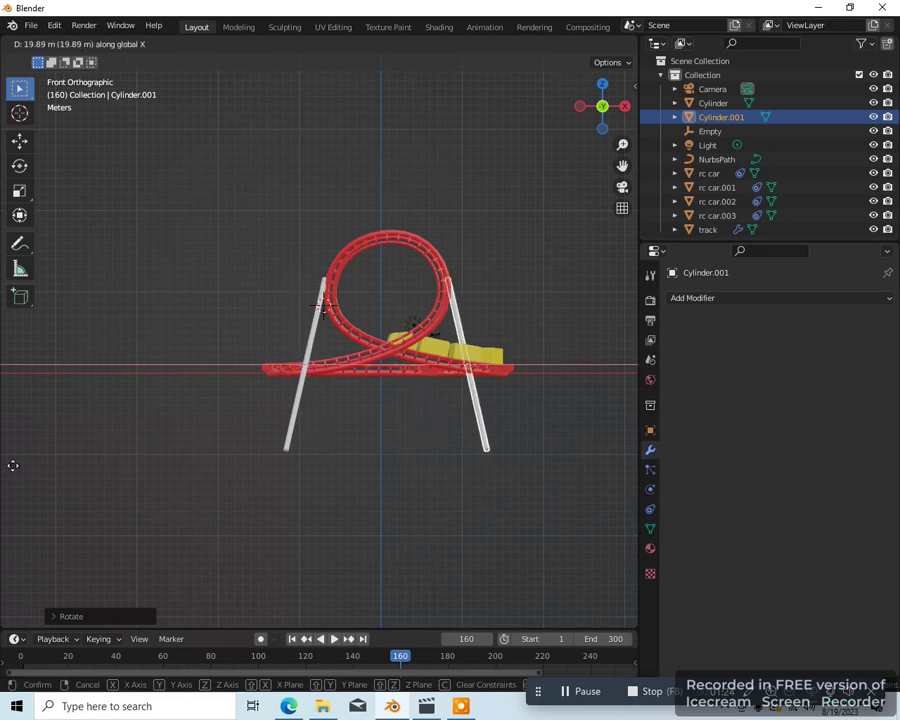
pyautogui.click(5, 484)
pyautogui.moveTo(5, 484); pyautogui.dragTo(533, 558, button='middle')
pyautogui.press('g')
pyautogui.press('y')
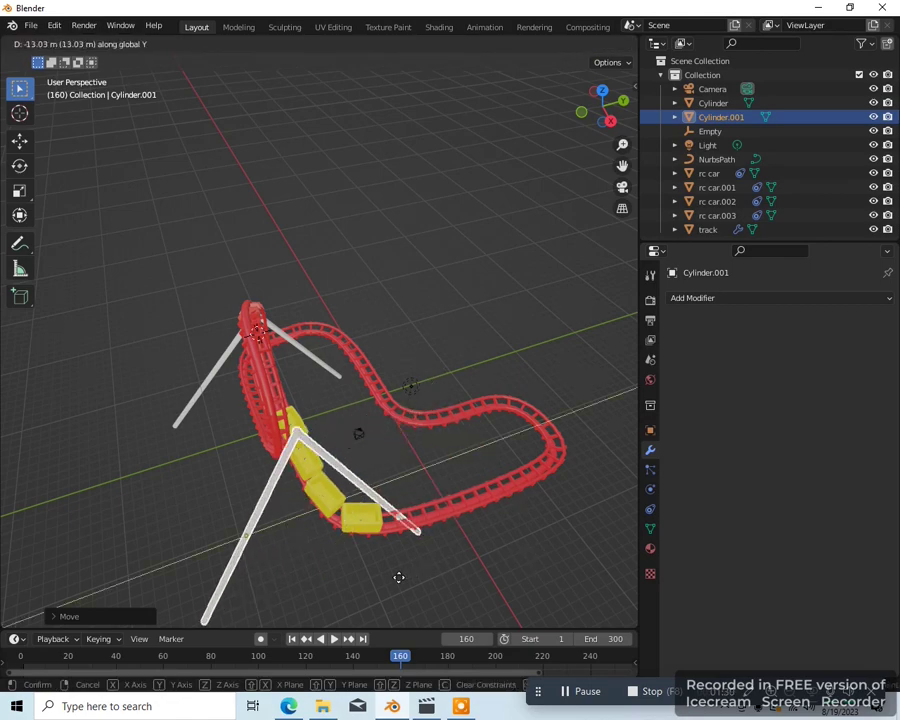
pyautogui.click(385, 580)
pyautogui.moveTo(388, 585); pyautogui.dragTo(518, 528, button='middle')
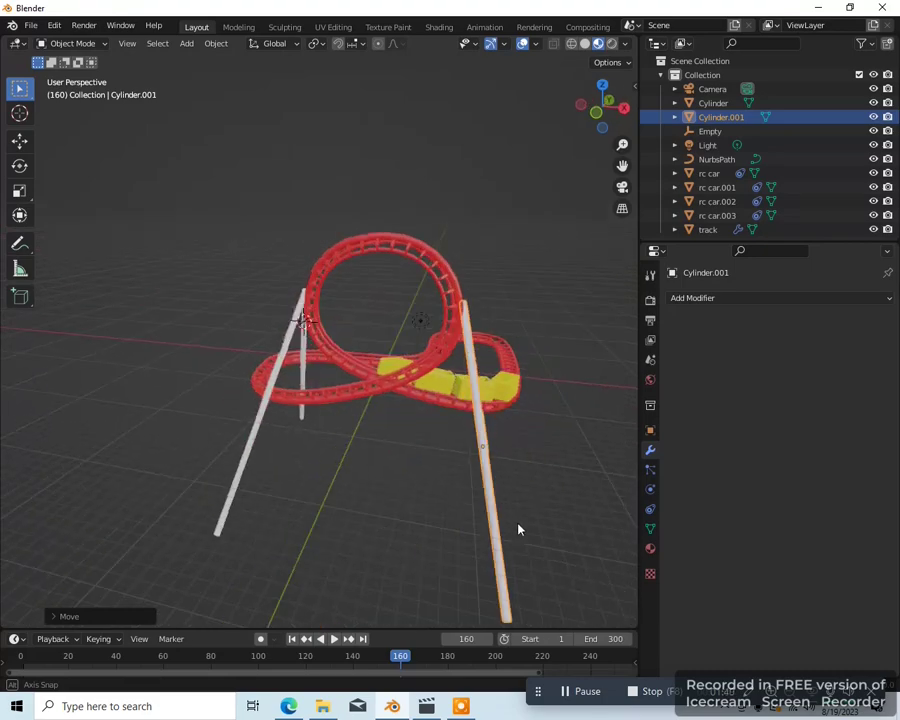
# Duplicate the right pole pair and place the copy in the right view with its apex under the far end of the flat track
pyautogui.press('KP_1')
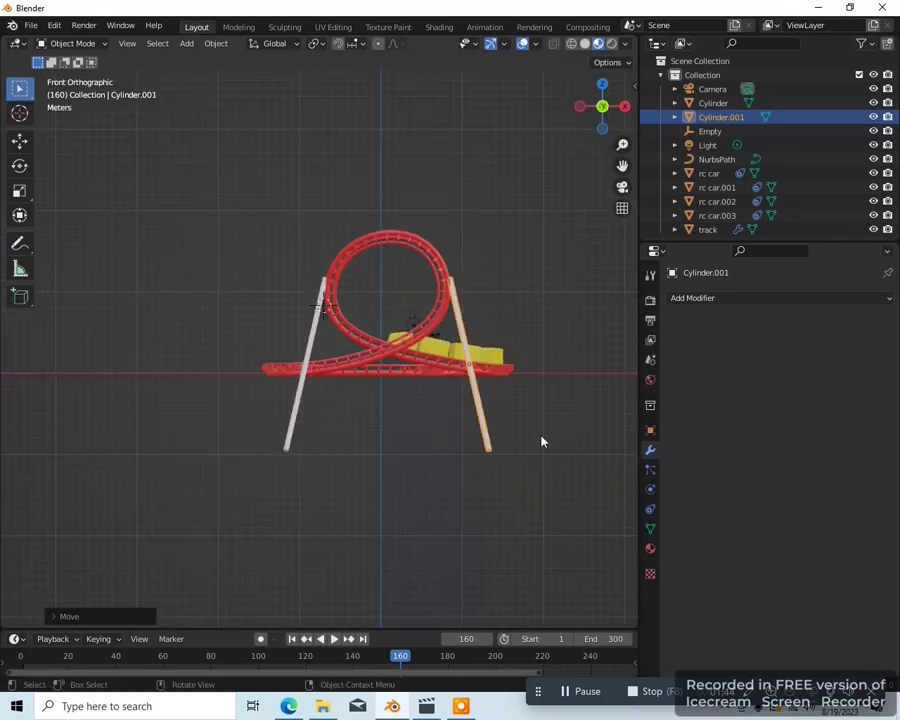
pyautogui.moveTo(541, 441); pyautogui.dragTo(372, 430, button='middle')
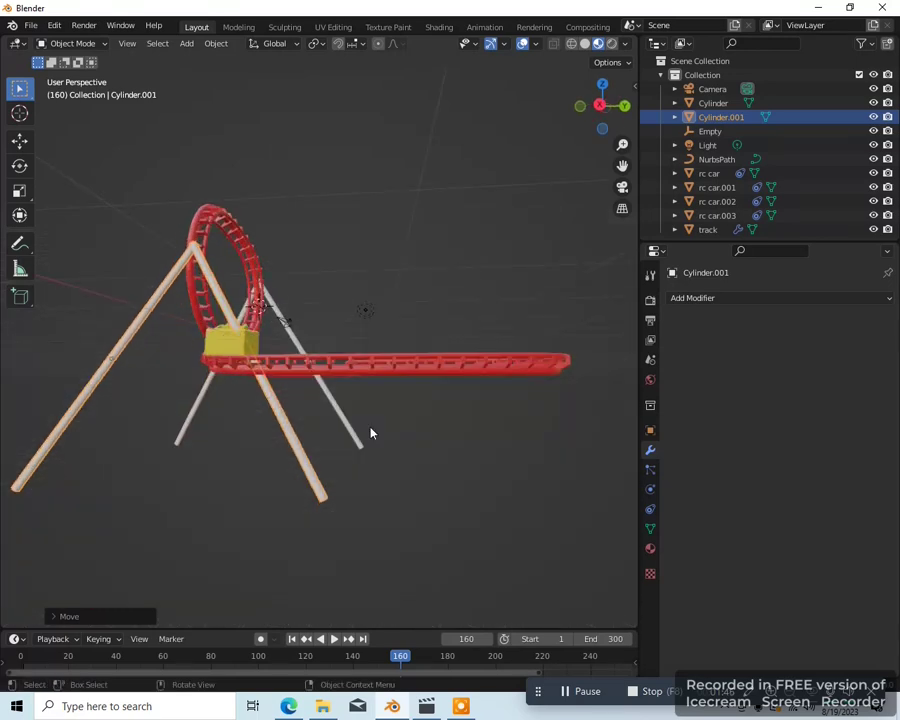
pyautogui.press('KP_3')
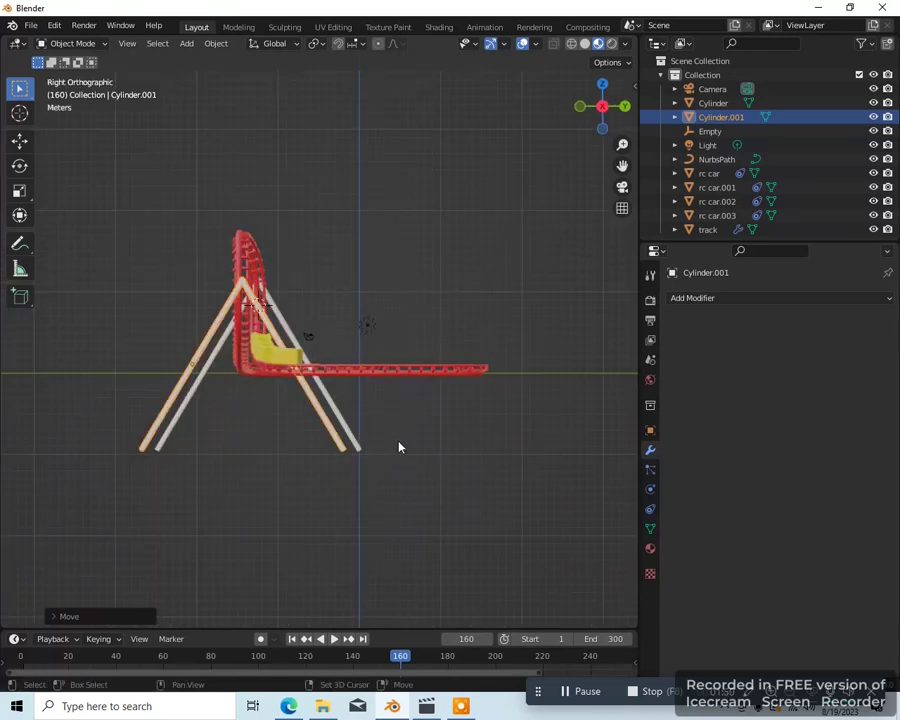
pyautogui.hotkey('shift', 'd')
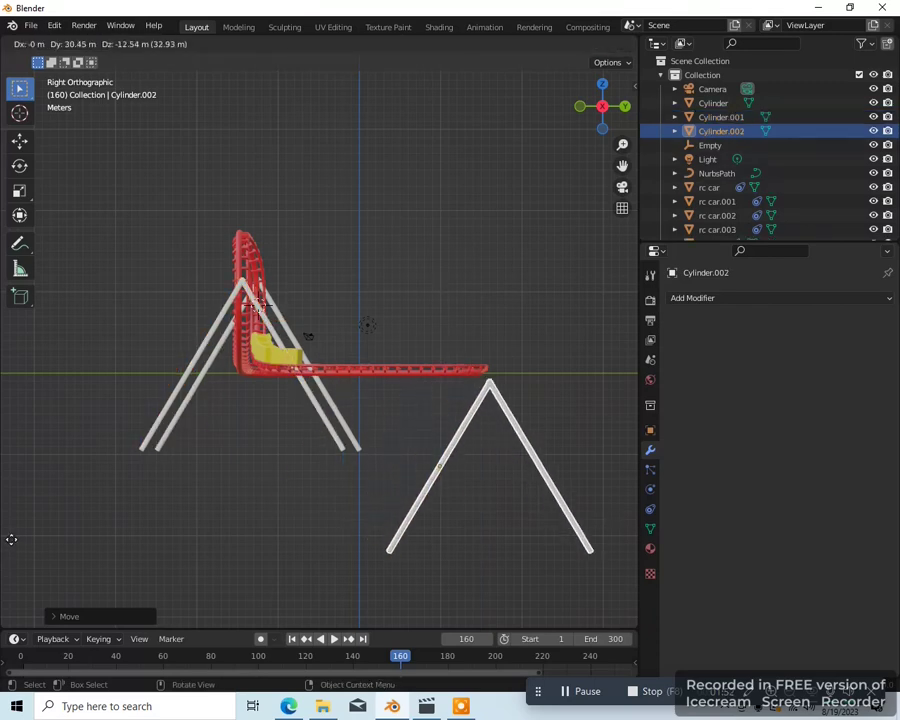
pyautogui.click(3, 540)
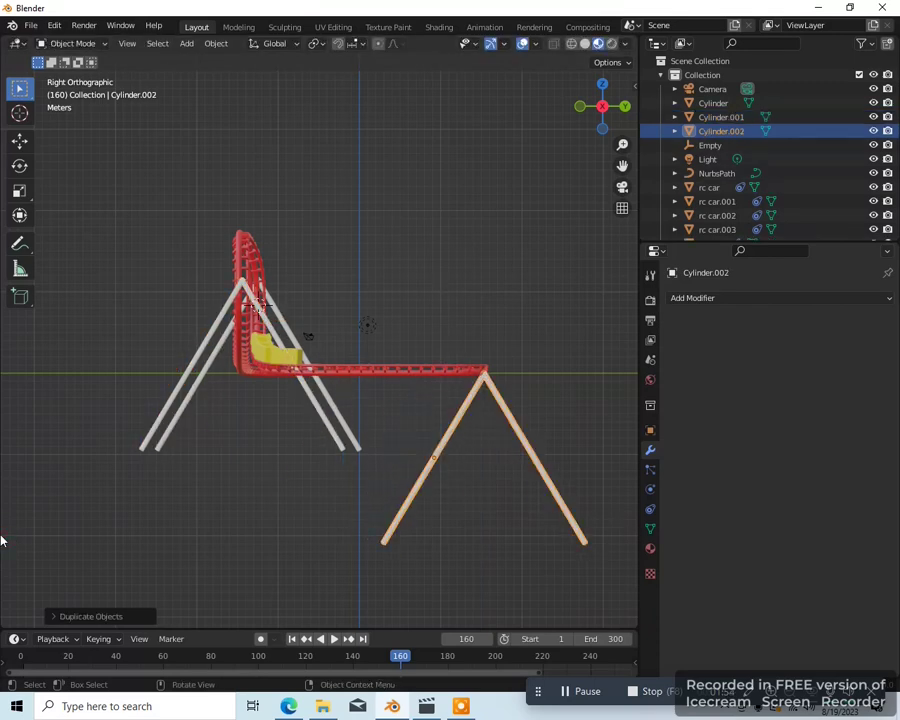
# Rotate the new pole pair 90° in the top view
pyautogui.press('KP_7')
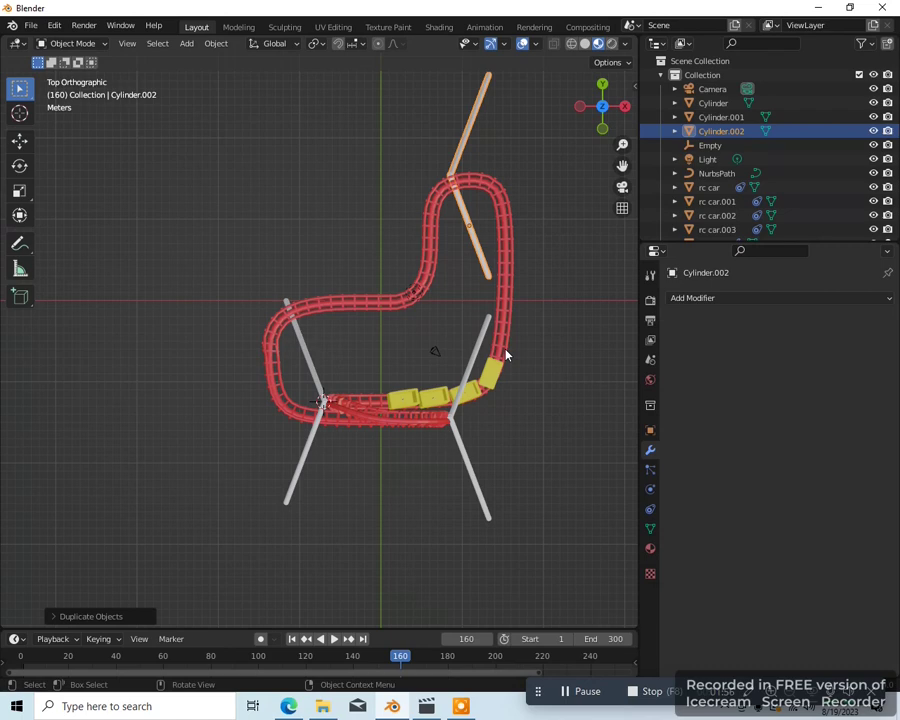
pyautogui.write('r90')
pyautogui.press('Return')
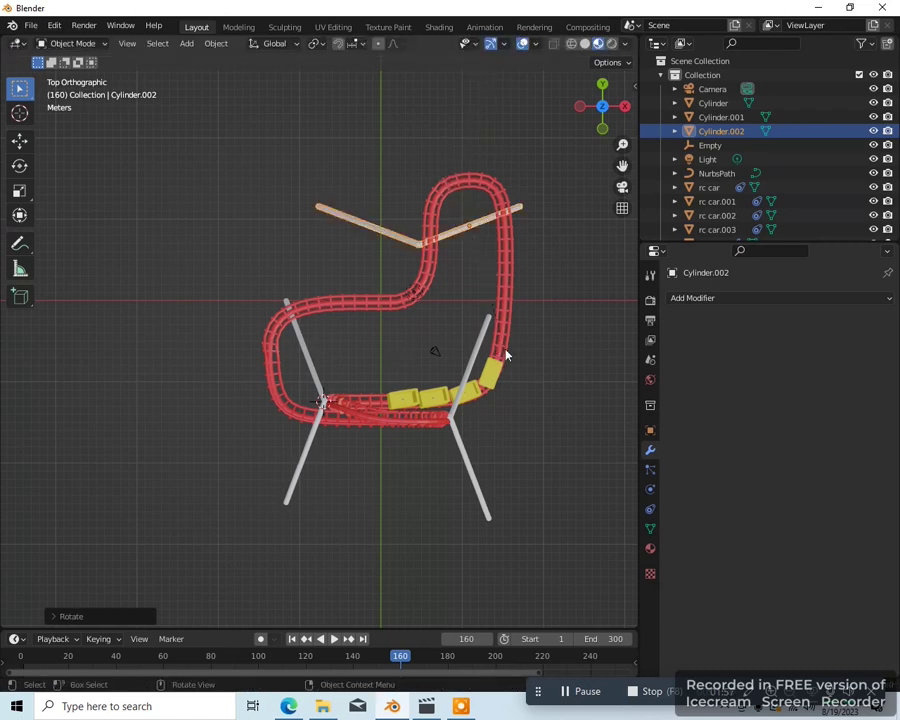
# Move the rotated pole pair in the top view until its apex meets the outer edge of the track's far curve
pyautogui.press('g')
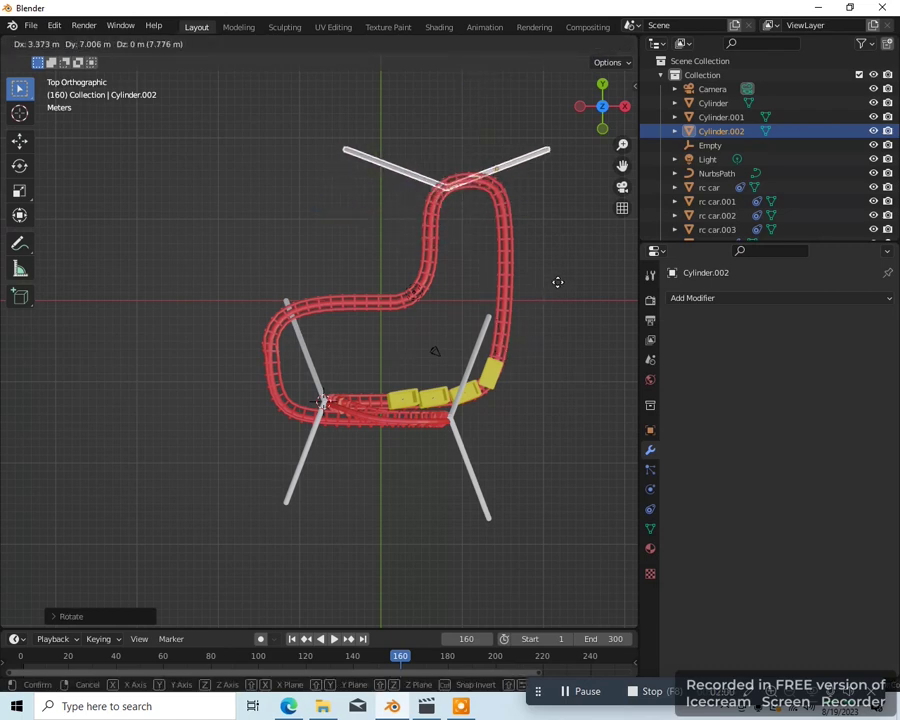
pyautogui.click(570, 271)
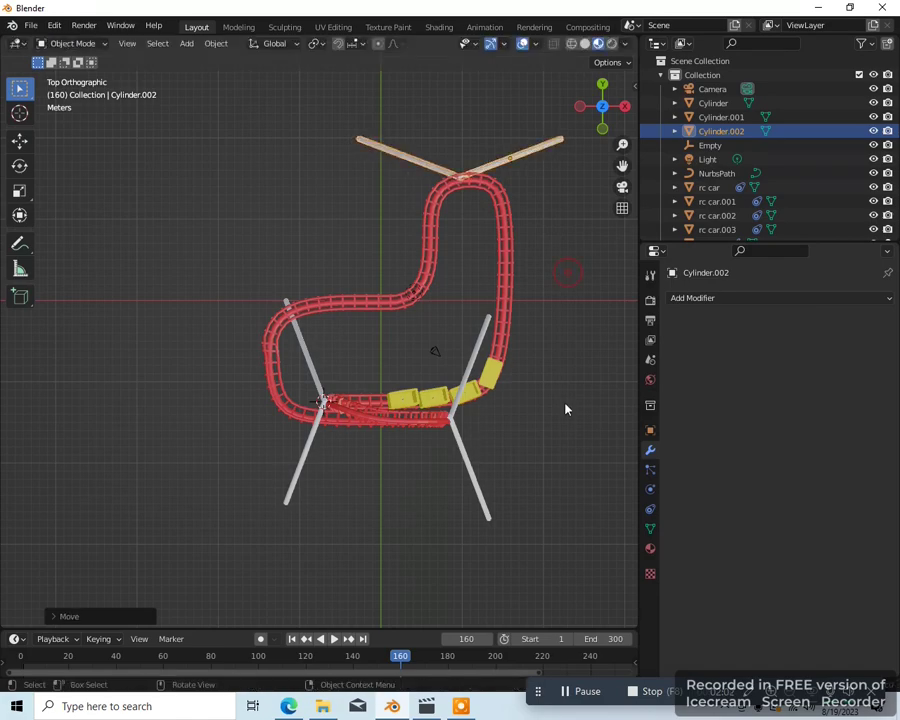
pyautogui.moveTo(566, 408); pyautogui.dragTo(406, 573, button='middle')
pyautogui.press('KP_1')
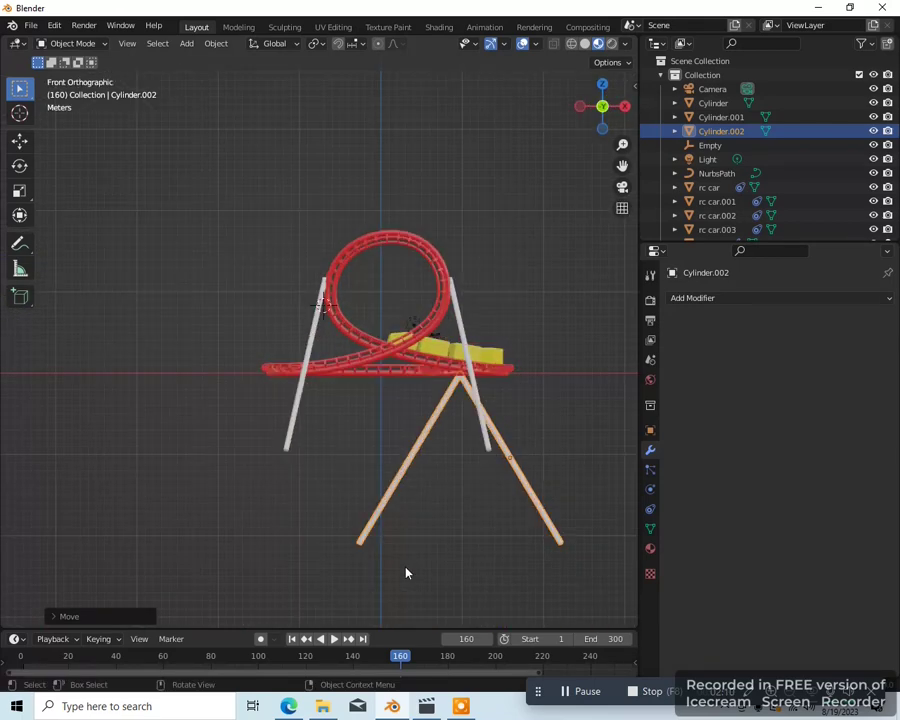
# Add a mesh plane at the world origin and scale it by a factor of 100 as the ground
pyautogui.scroll(-2, 382, 550)
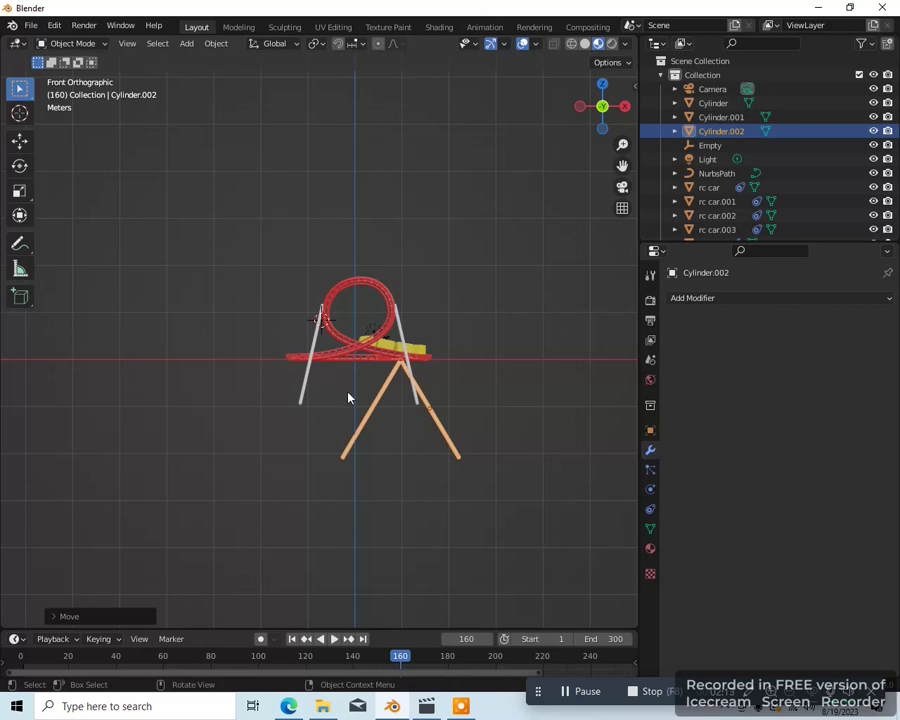
pyautogui.scroll(2, 348, 398)
pyautogui.moveTo(348, 398); pyautogui.dragTo(400, 413, button='middle')
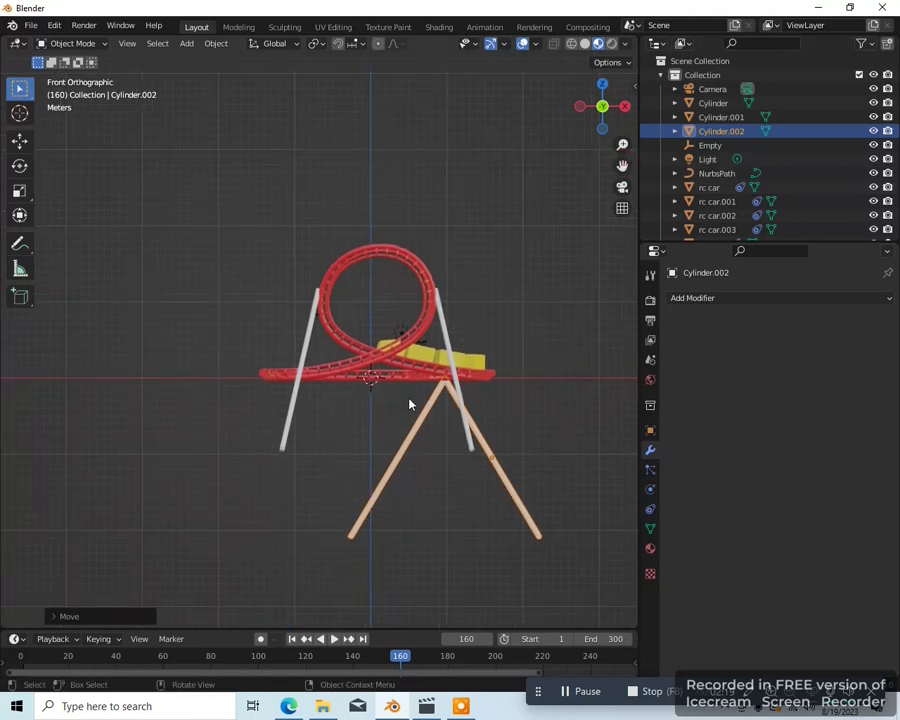
pyautogui.hotkey('shift', 'a')
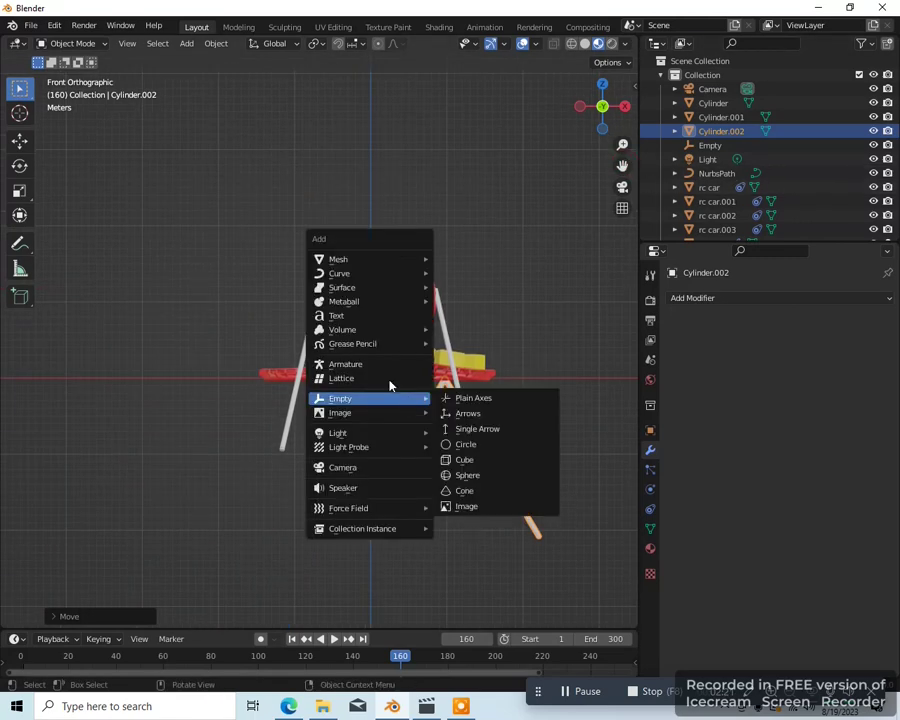
pyautogui.moveTo(370, 259)
pyautogui.click(462, 260)
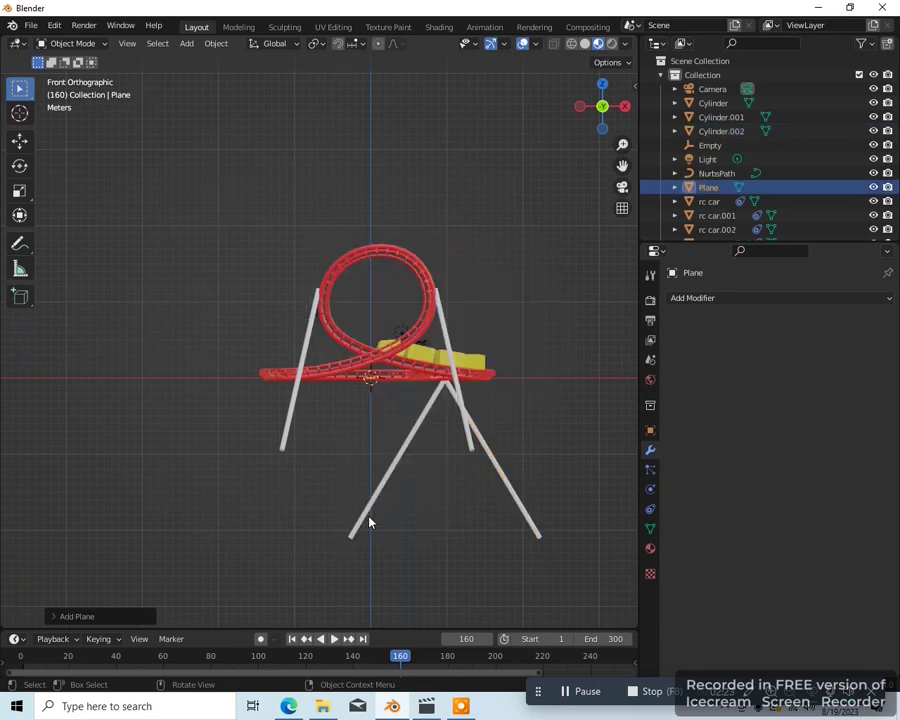
pyautogui.press('KP_7')
pyautogui.scroll(-3, 365, 529)
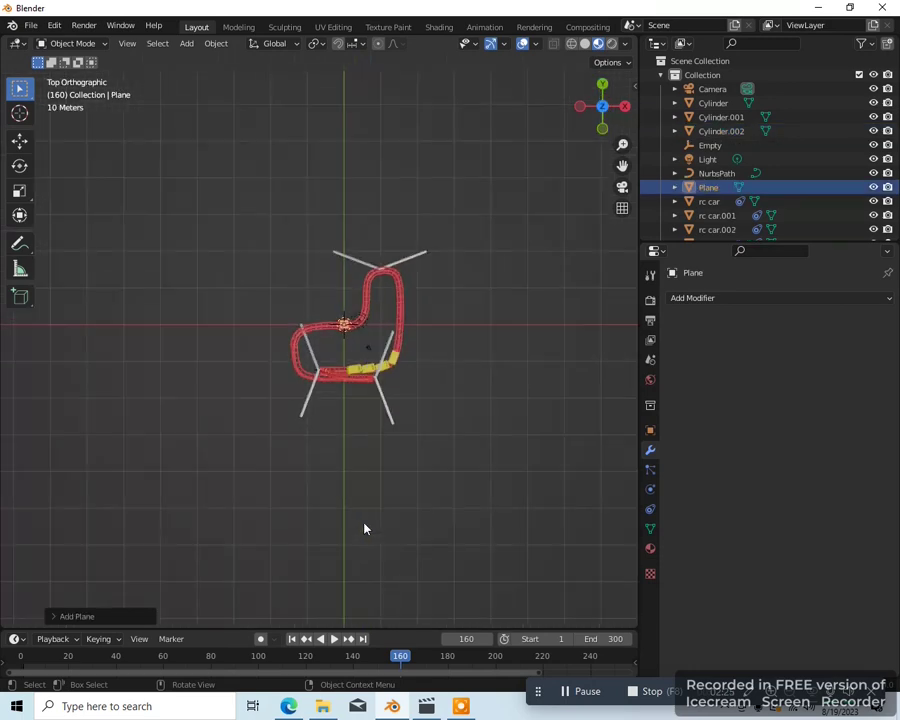
pyautogui.write('s')
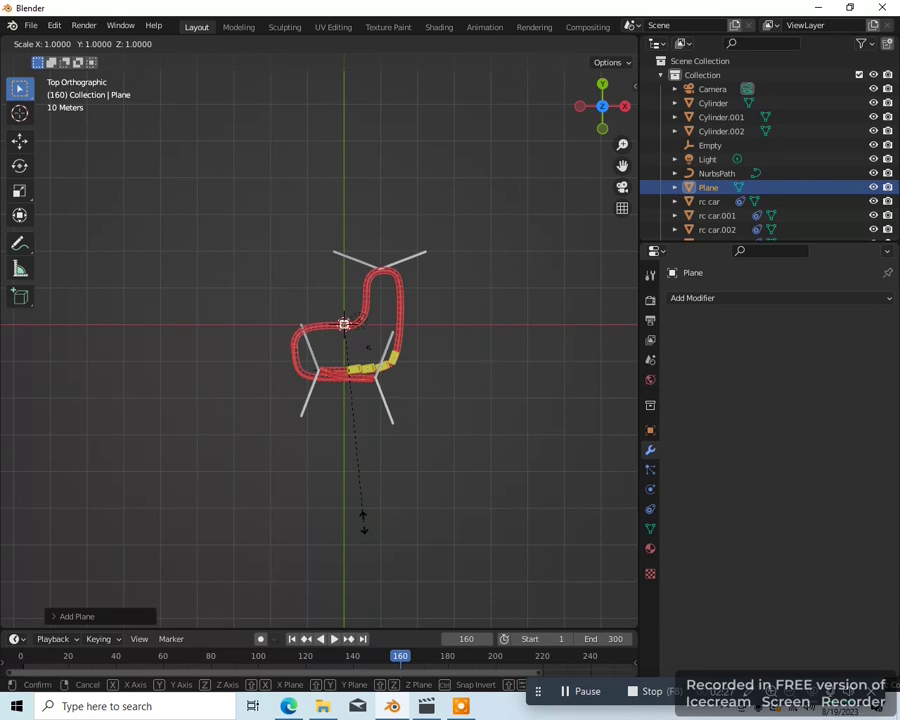
pyautogui.write('100')
pyautogui.press('Return')
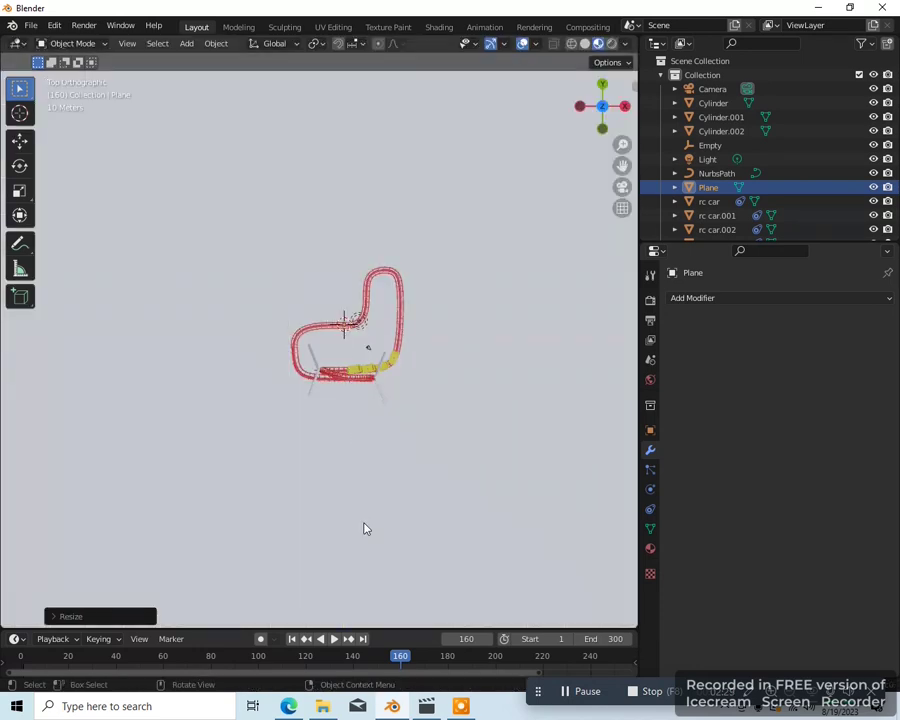
# Lower the ground plane along the global Z axis to below the track, across the support poles
pyautogui.moveTo(365, 529); pyautogui.dragTo(352, 497, button='middle')
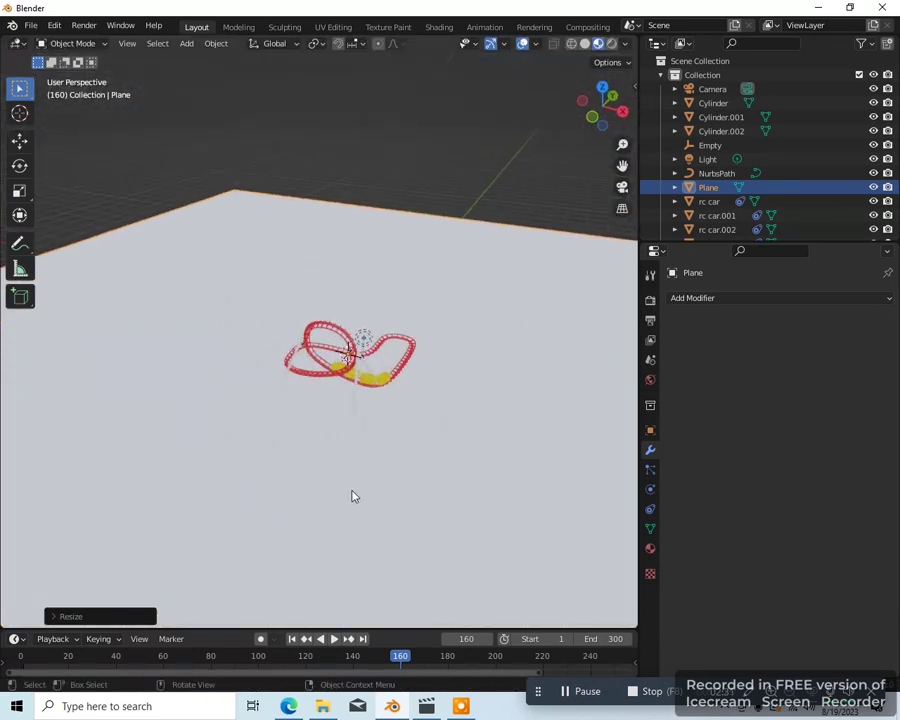
pyautogui.press('KP_1')
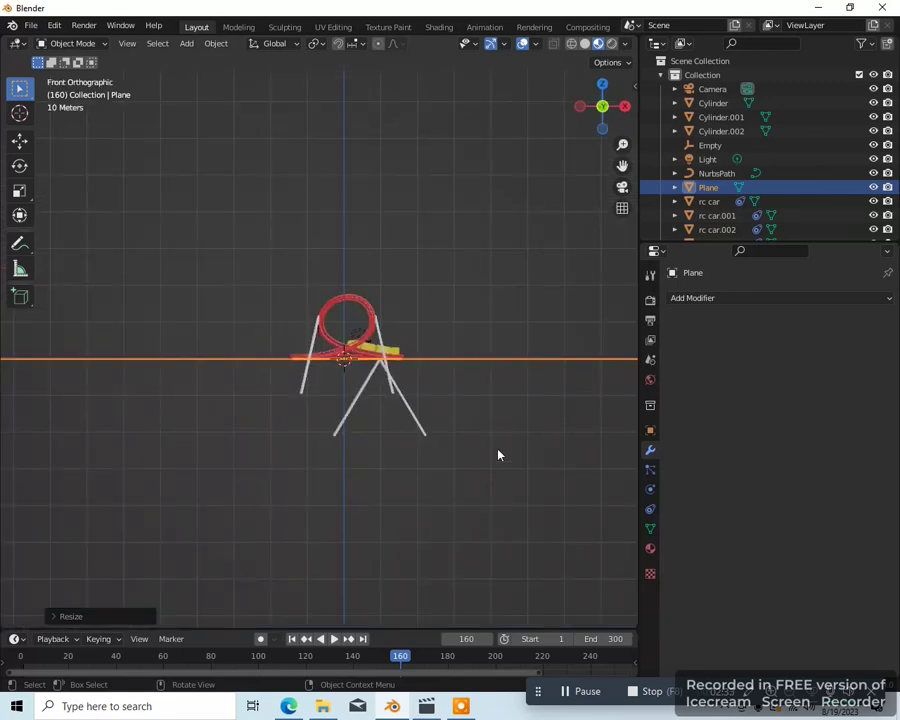
pyautogui.press('g')
pyautogui.press('z')
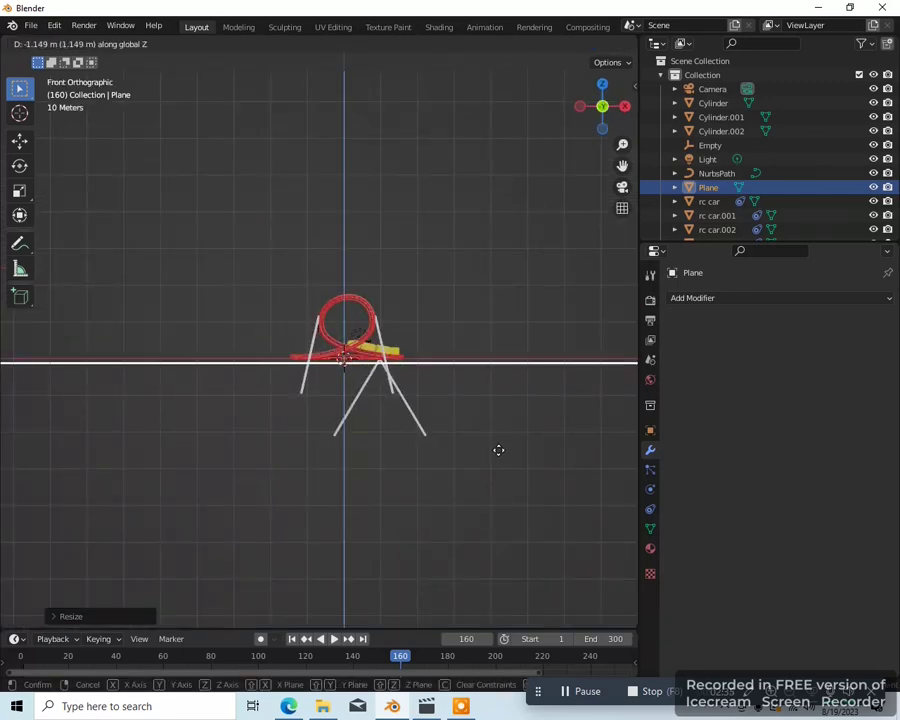
pyautogui.click(496, 474)
# Give the ground plane a new material with a bright green base color, about hue 0.323, saturation 0.939 and value 0.800
pyautogui.moveTo(496, 474); pyautogui.dragTo(466, 496, button='middle')
pyautogui.click(650, 549)
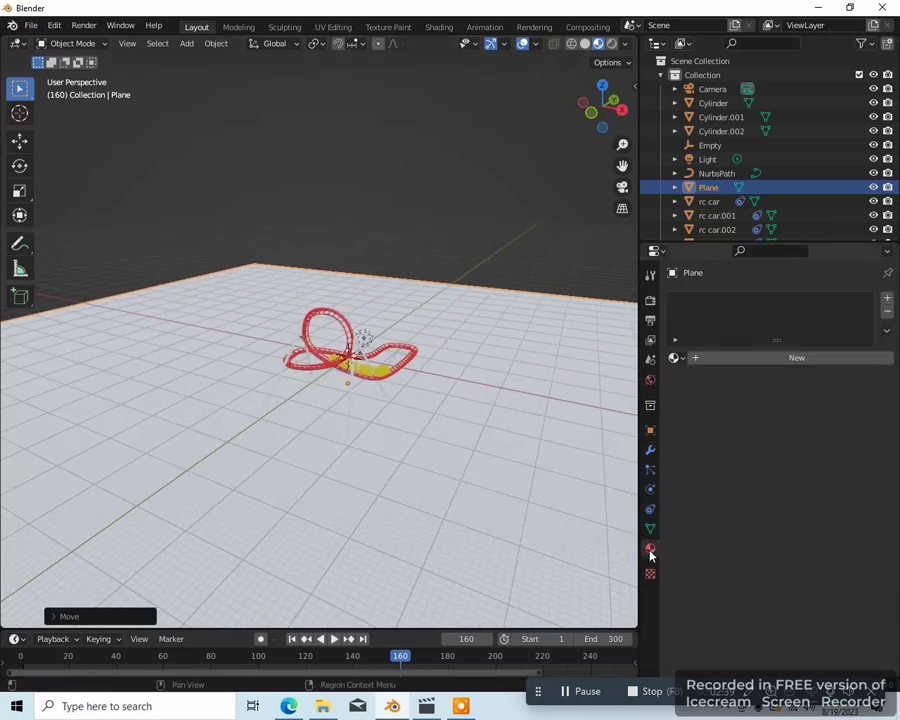
pyautogui.click(800, 360)
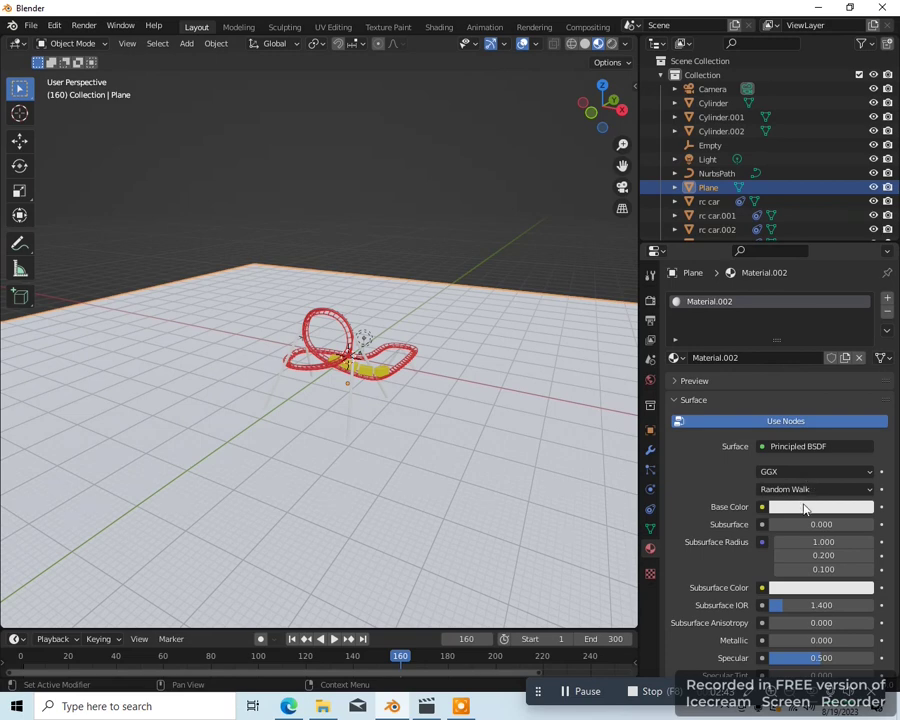
pyautogui.click(804, 506)
pyautogui.click(763, 340)
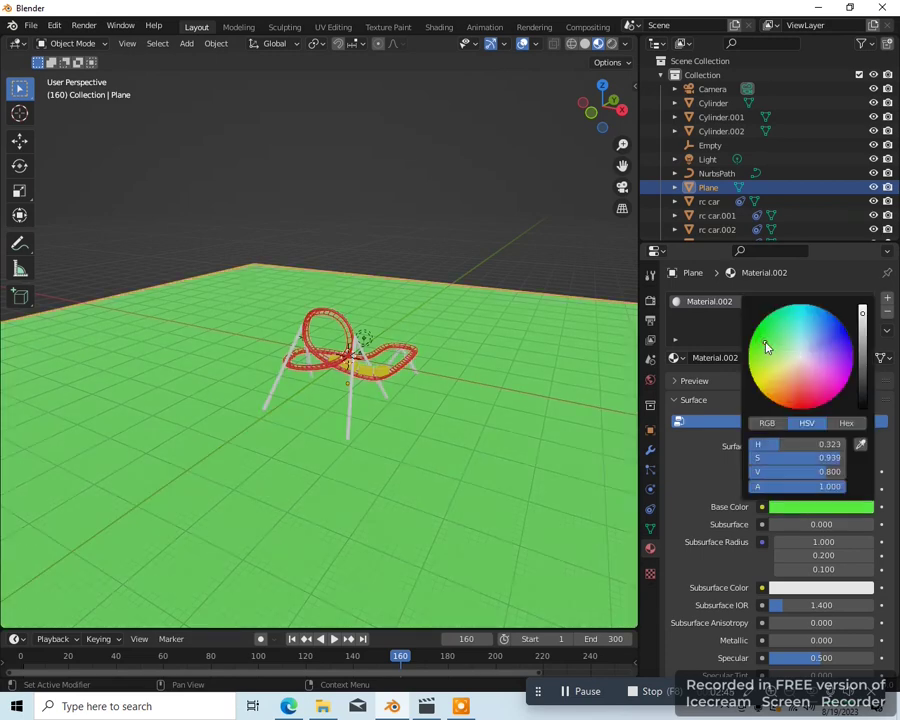
# Inspect the coaster and its supports up close from several sides and play the car train animation
pyautogui.moveTo(269, 344); pyautogui.dragTo(413, 472, button='middle')
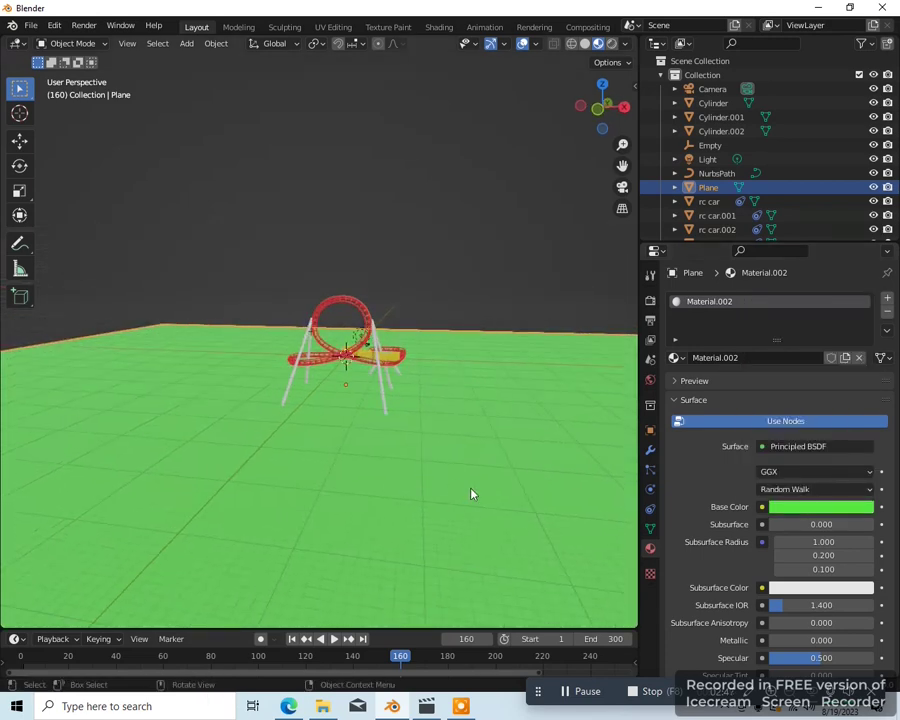
pyautogui.scroll(5, 422, 480)
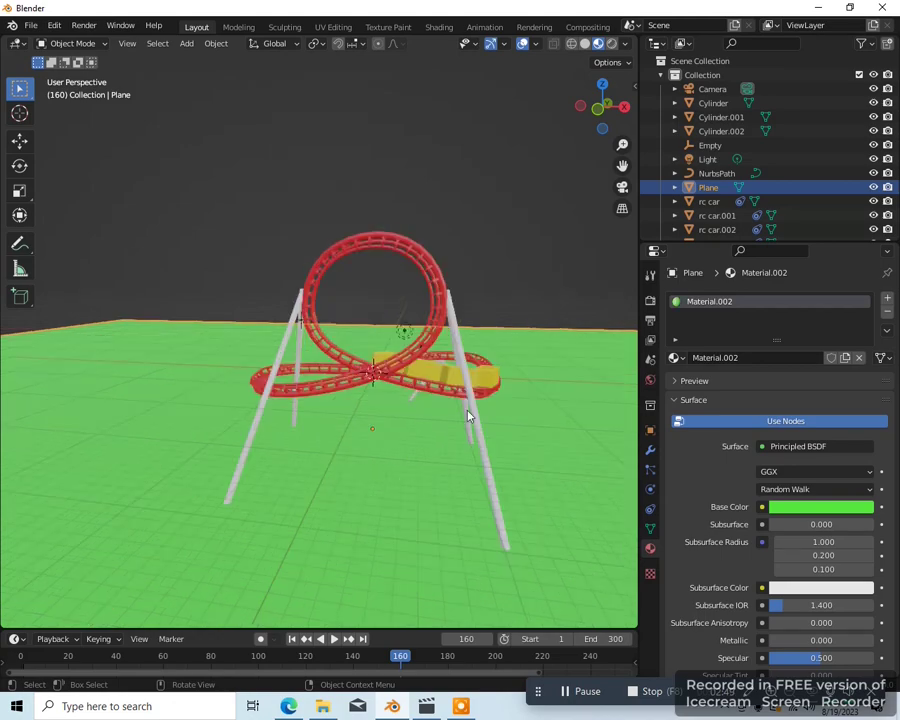
pyautogui.moveTo(468, 416); pyautogui.dragTo(336, 484, button='middle')
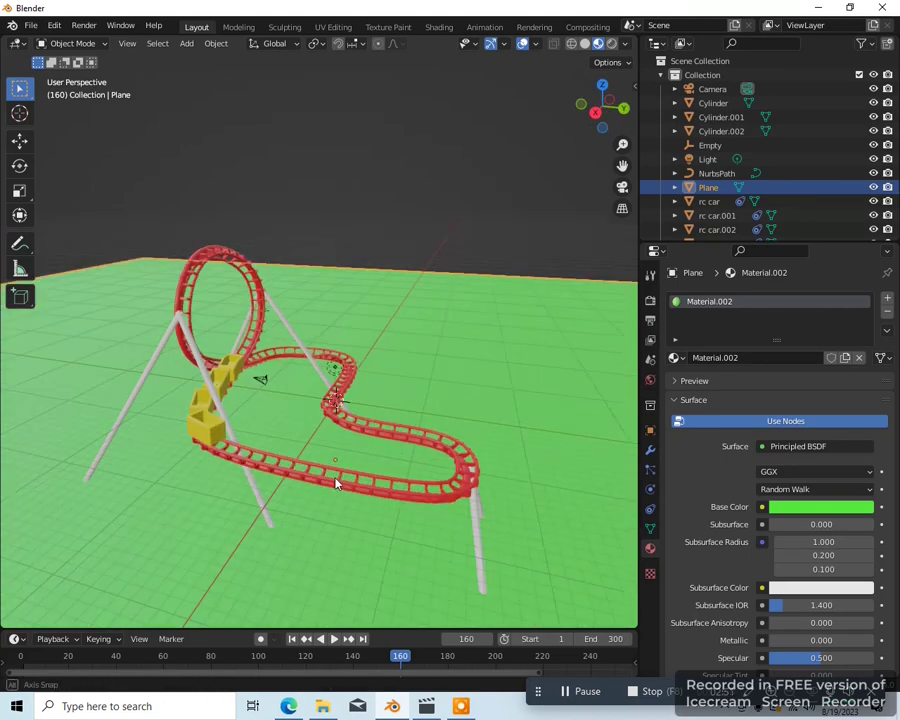
pyautogui.click(335, 639)
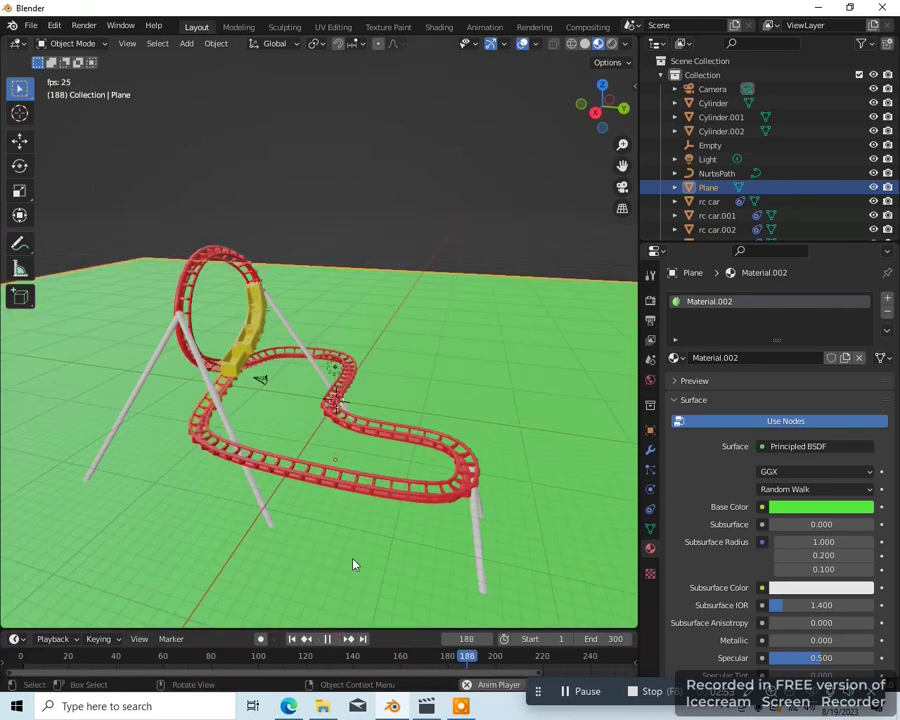